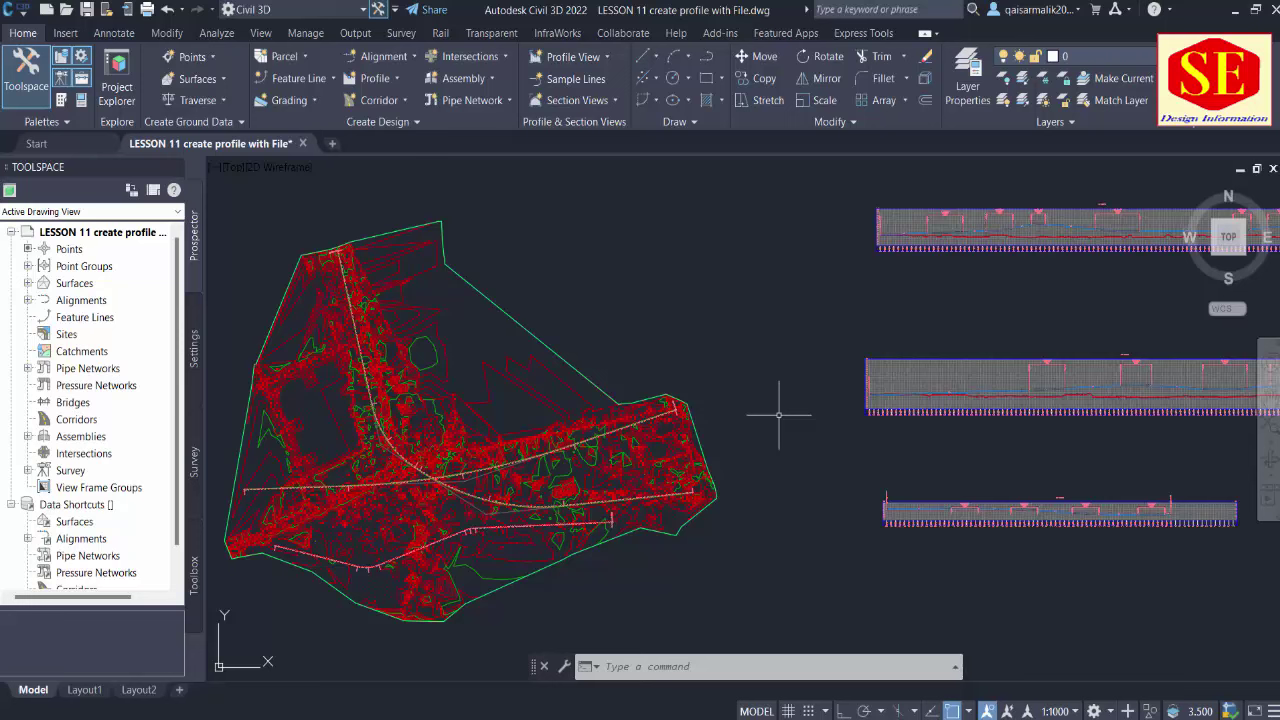
# Scroll the Excel sheet to the STATION / NSL ELEVATION table
pyautogui.click(380, 78)
pyautogui.scroll(5, 990, 410)
pyautogui.scroll(-4, 1003, 475)
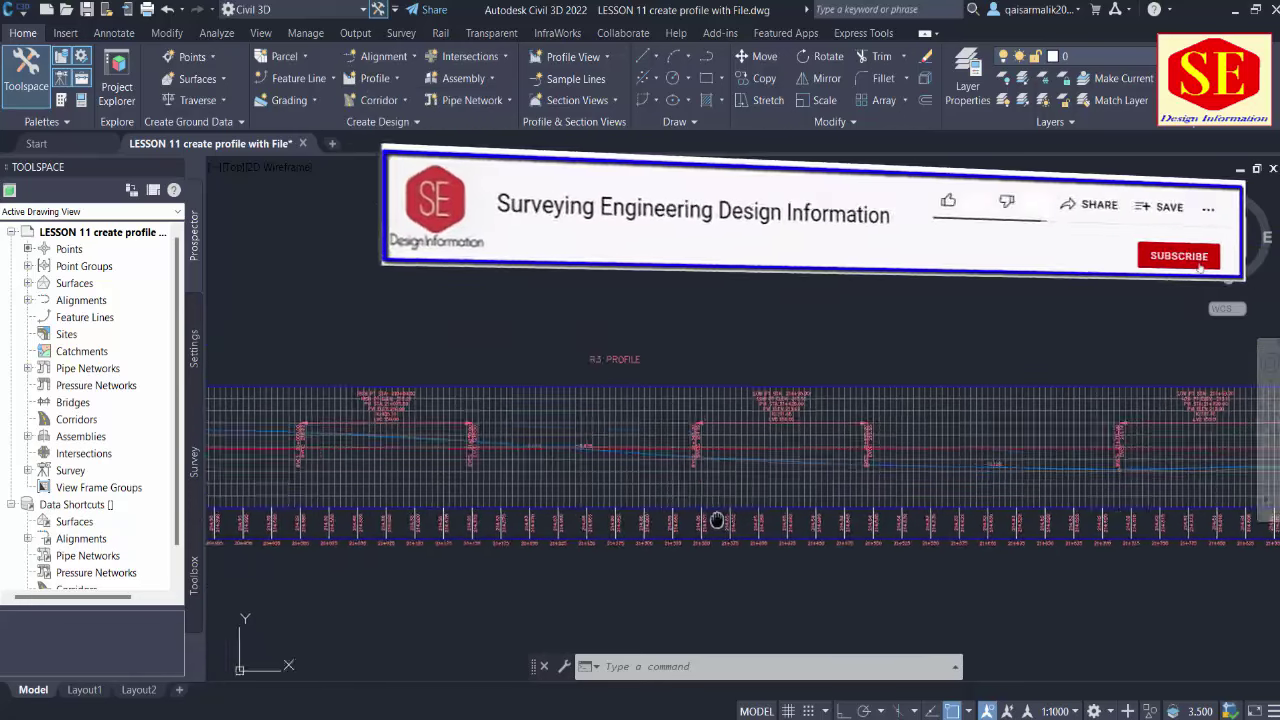
pyautogui.scroll(2, 1071, 453)
pyautogui.scroll(-1, 1071, 453)
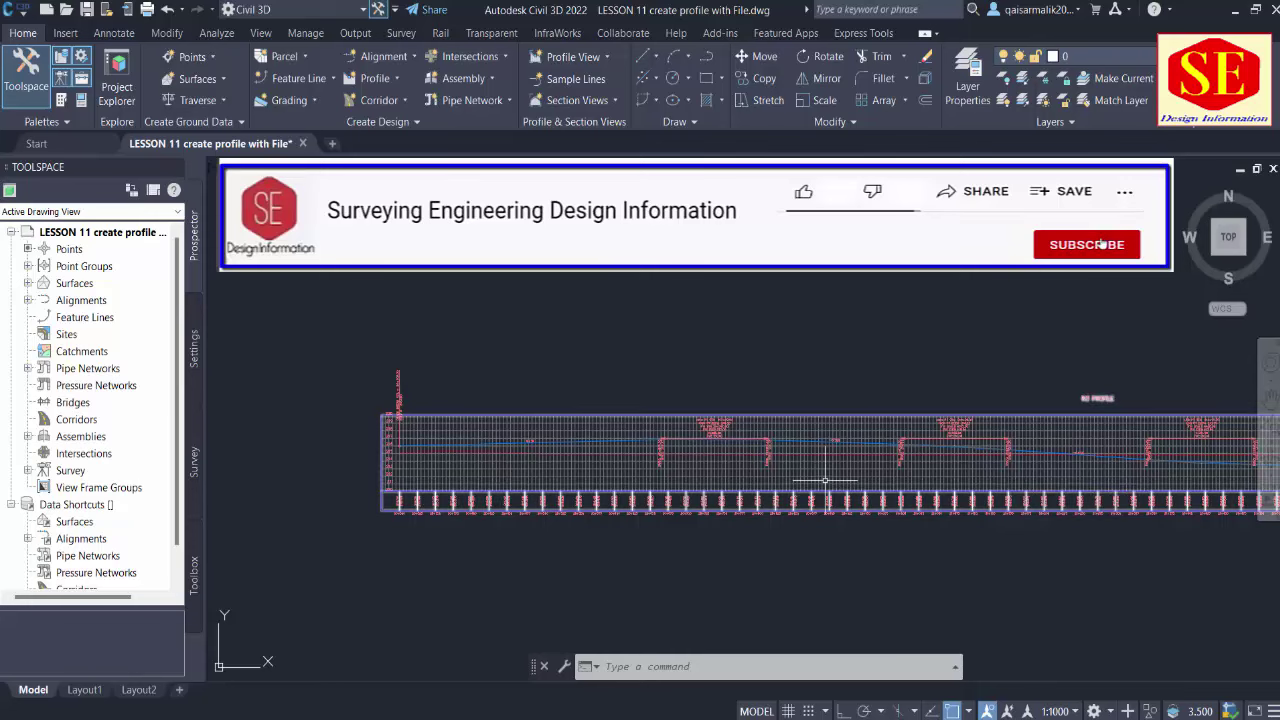
pyautogui.scroll(-2, 1060, 425)
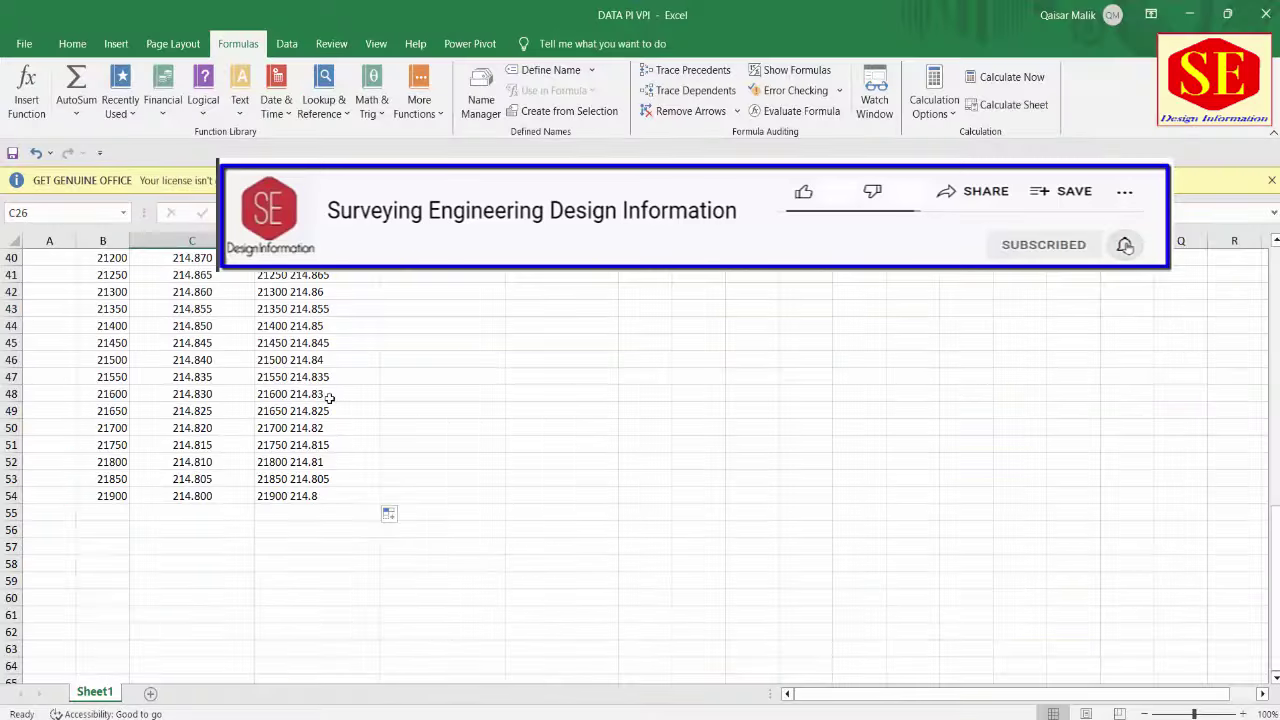
pyautogui.scroll(7, 306, 414)
pyautogui.scroll(4, 302, 413)
# Check the first station 20300 and its elevation, then select B22:D52
pyautogui.click(112, 390)
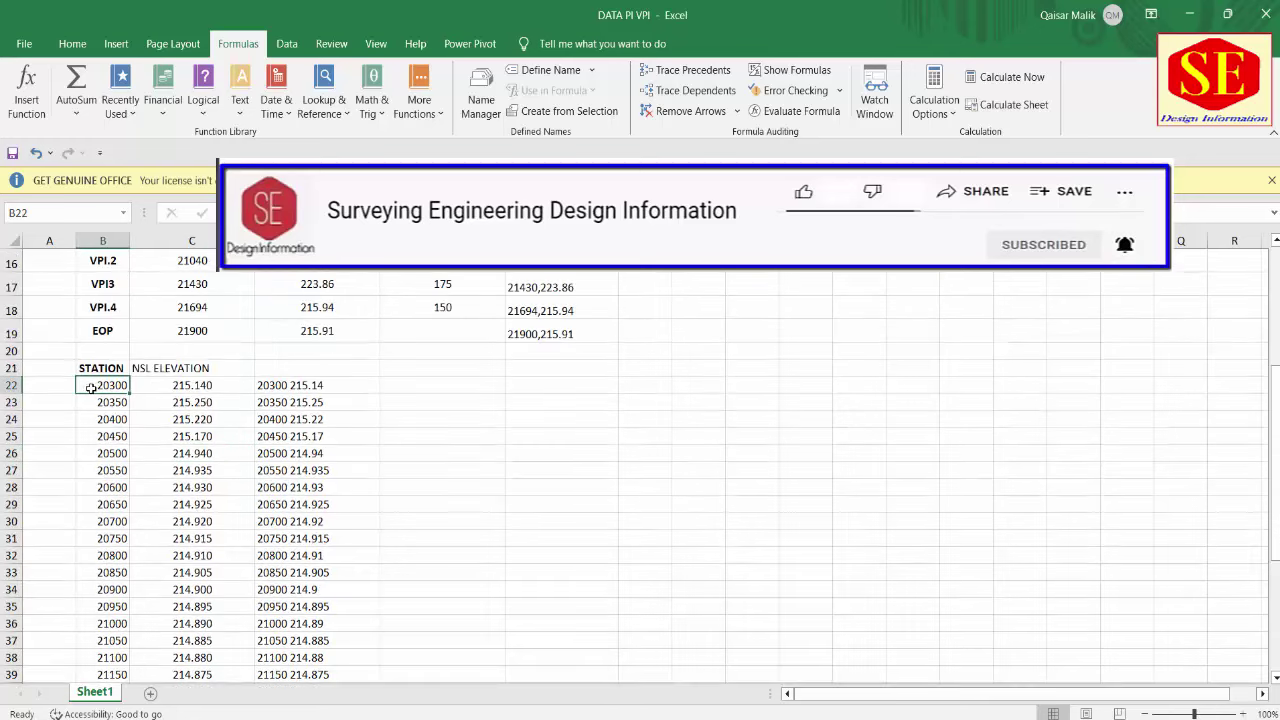
pyautogui.click(216, 390)
pyautogui.click(295, 385)
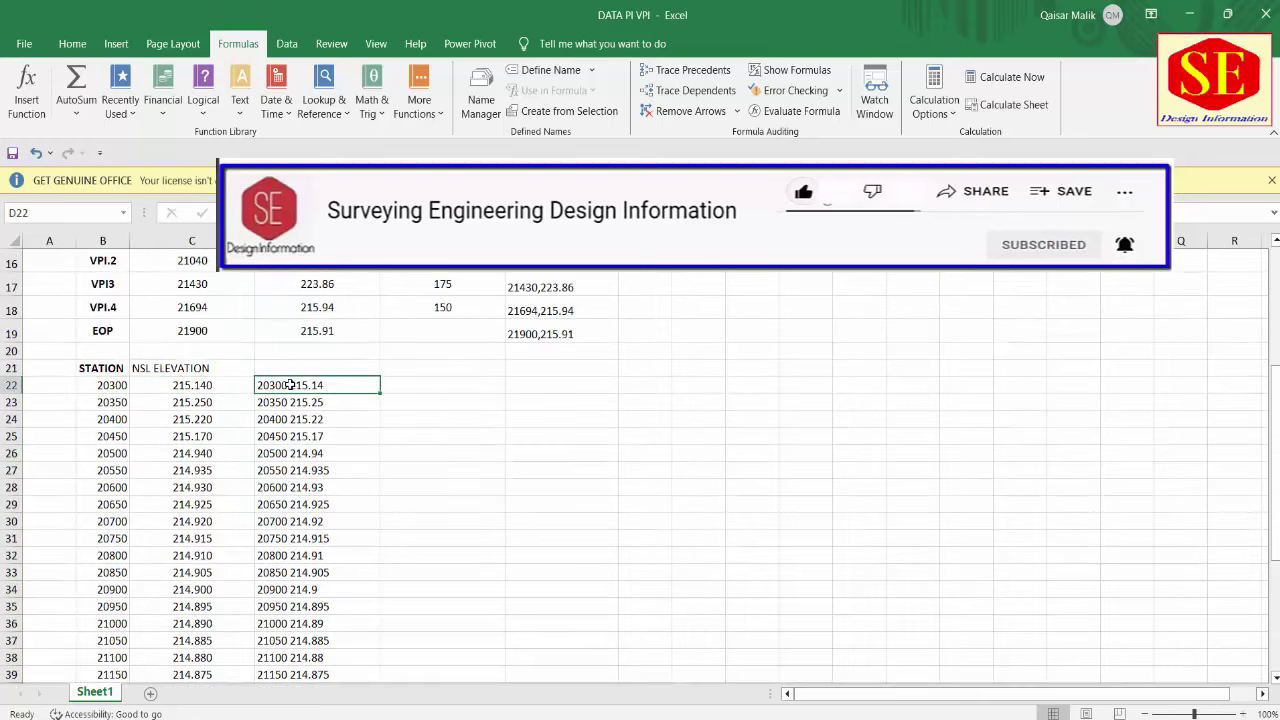
pyautogui.scroll(-1, 297, 383)
pyautogui.moveTo(125, 322)
pyautogui.mouseDown()
pyautogui.moveTo(291, 716)
pyautogui.moveTo(291, 700)
pyautogui.mouseUp()
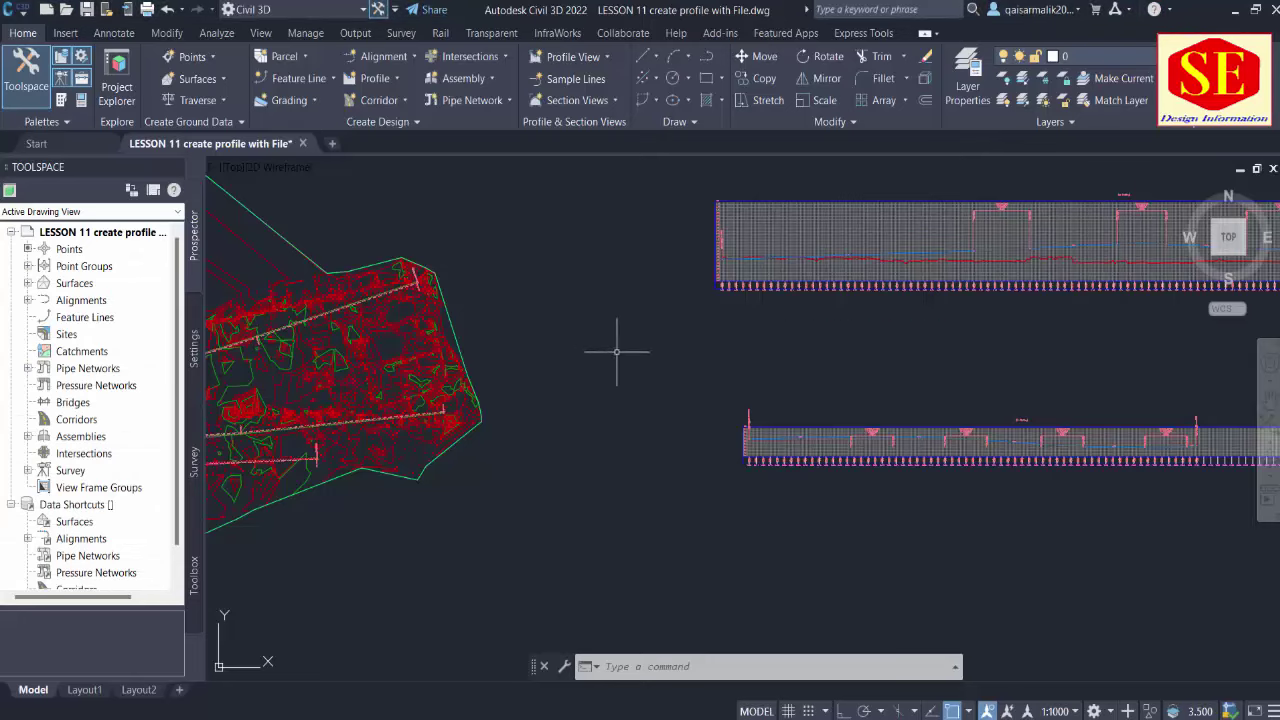
pyautogui.scroll(-2, 623, 349)
pyautogui.scroll(-1, 743, 377)
pyautogui.scroll(1, 664, 385)
pyautogui.moveTo(664, 385); pyautogui.dragTo(886, 414, button='middle')
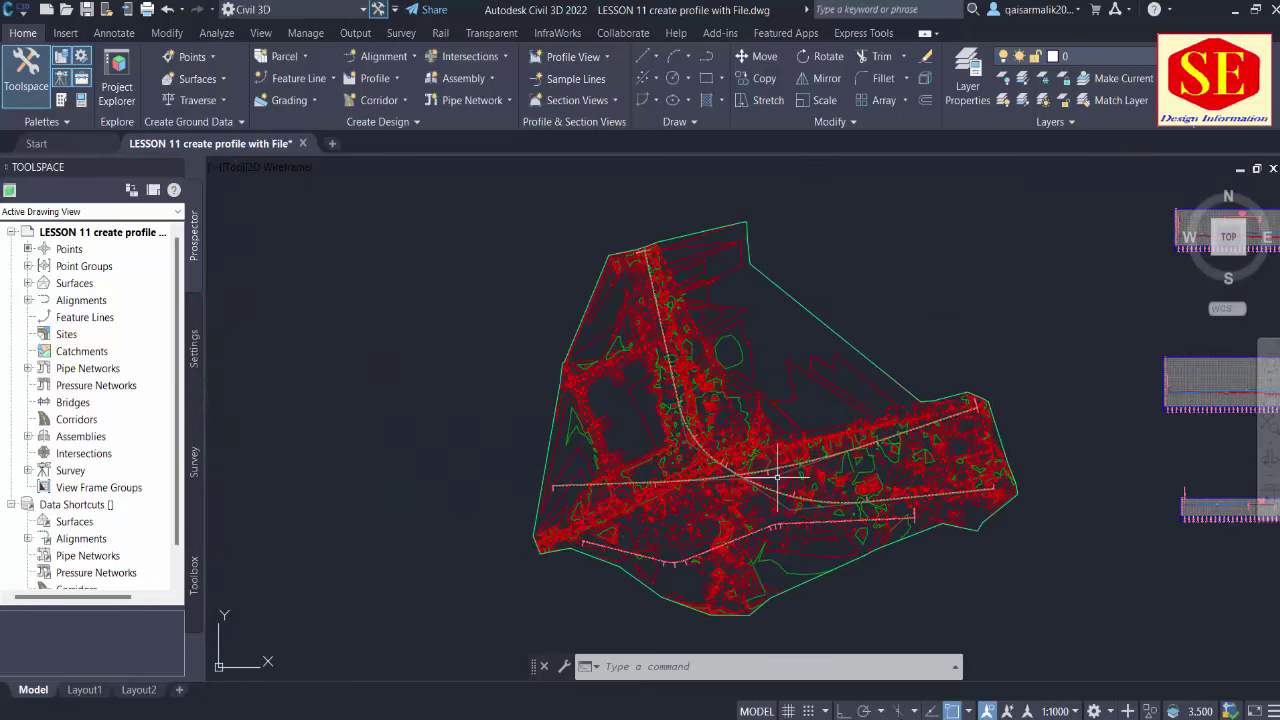
pyautogui.scroll(1, 733, 548)
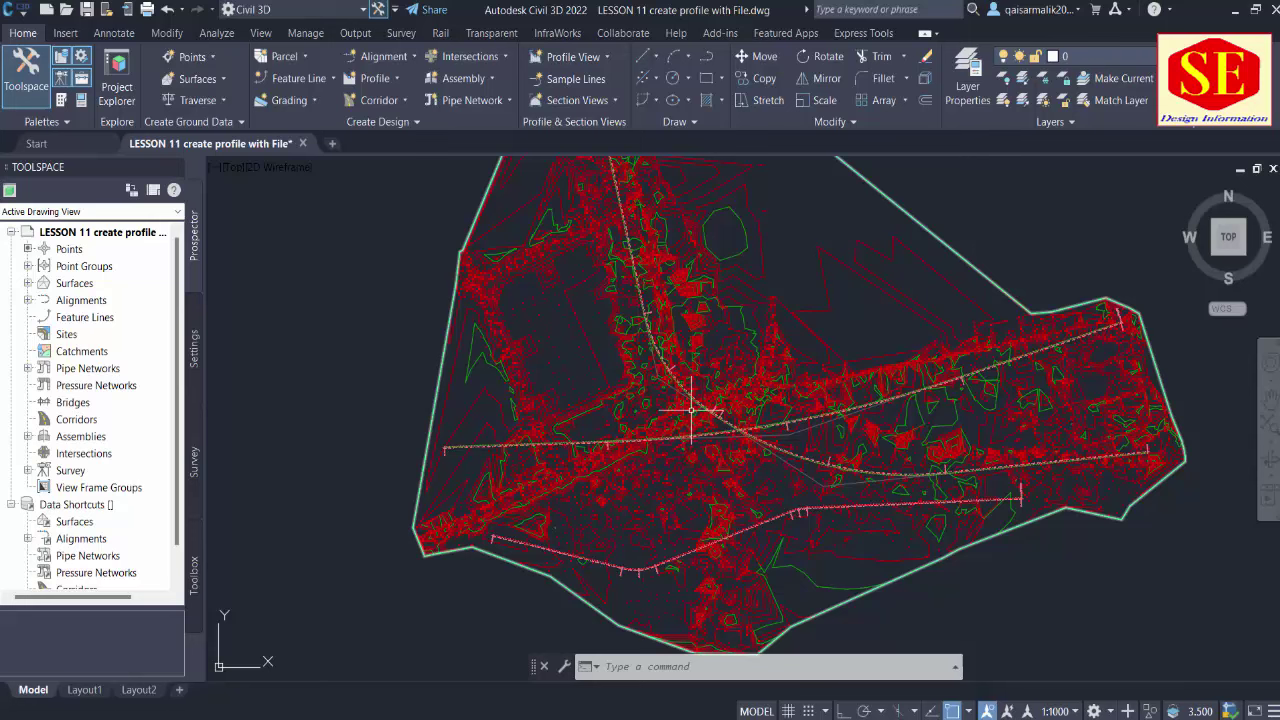
pyautogui.scroll(-2, 704, 418)
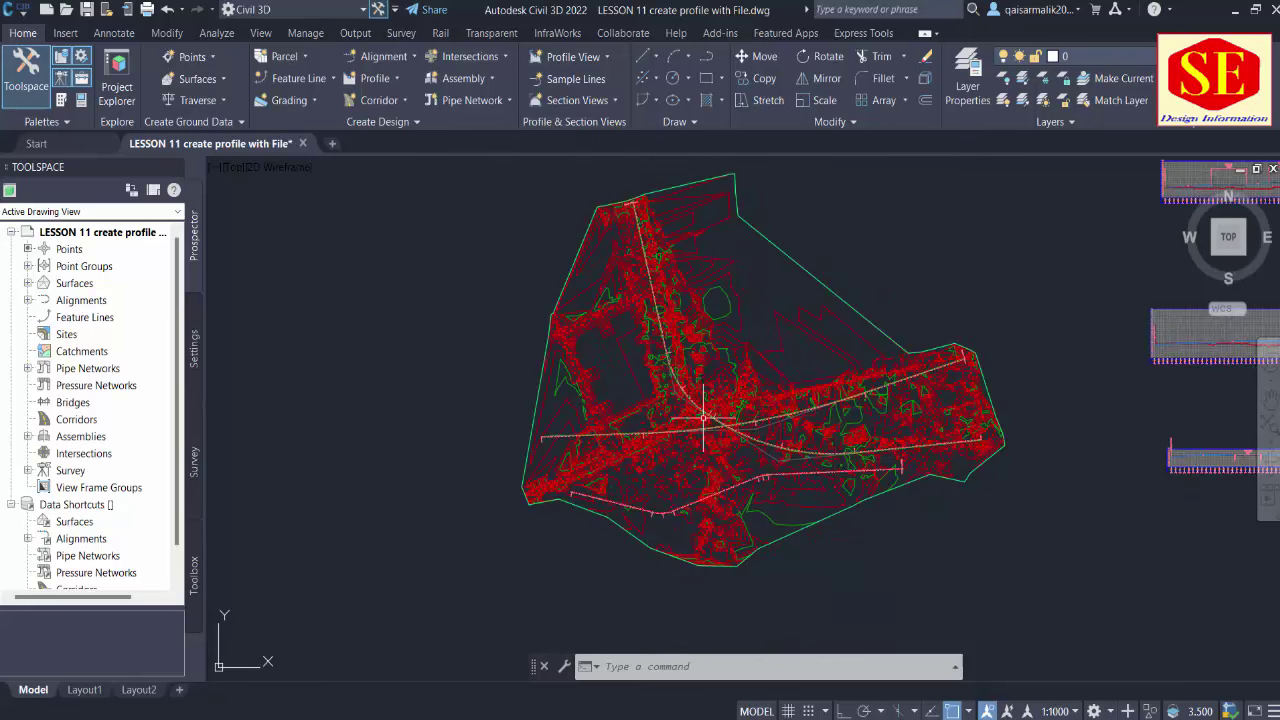
pyautogui.scroll(-1, 691, 483)
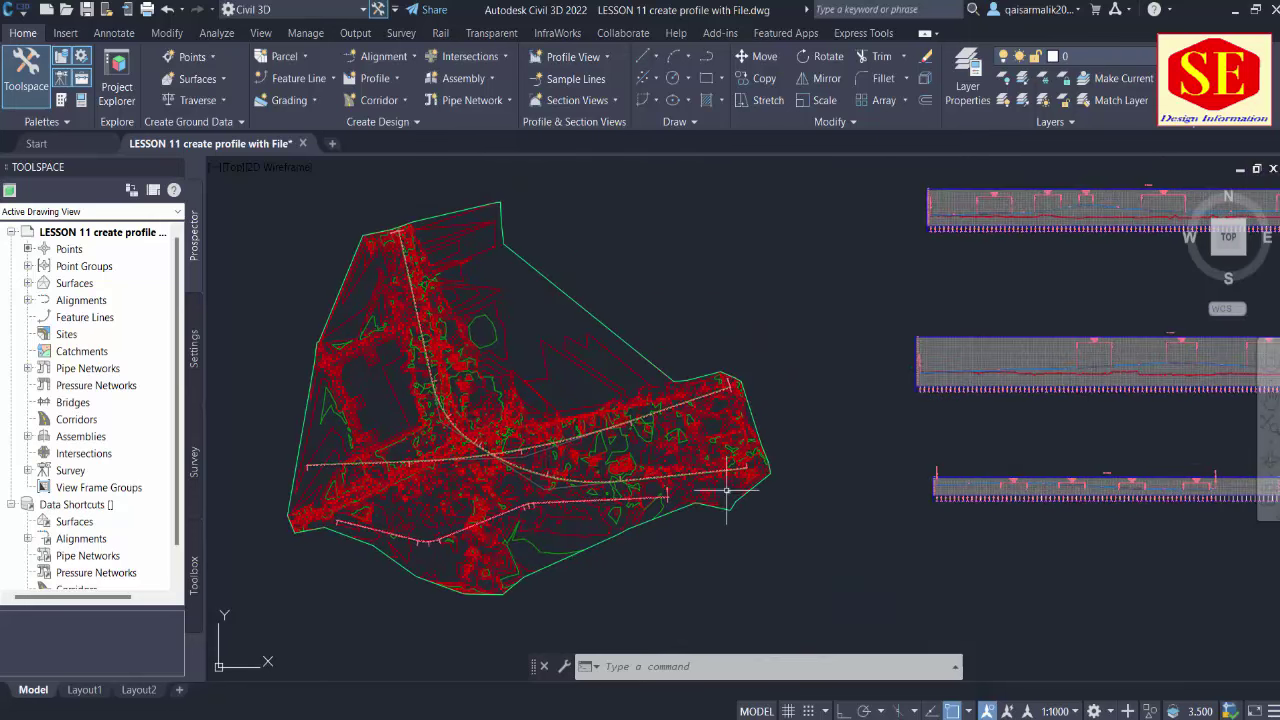
pyautogui.scroll(4, 483, 522)
pyautogui.scroll(-4, 483, 522)
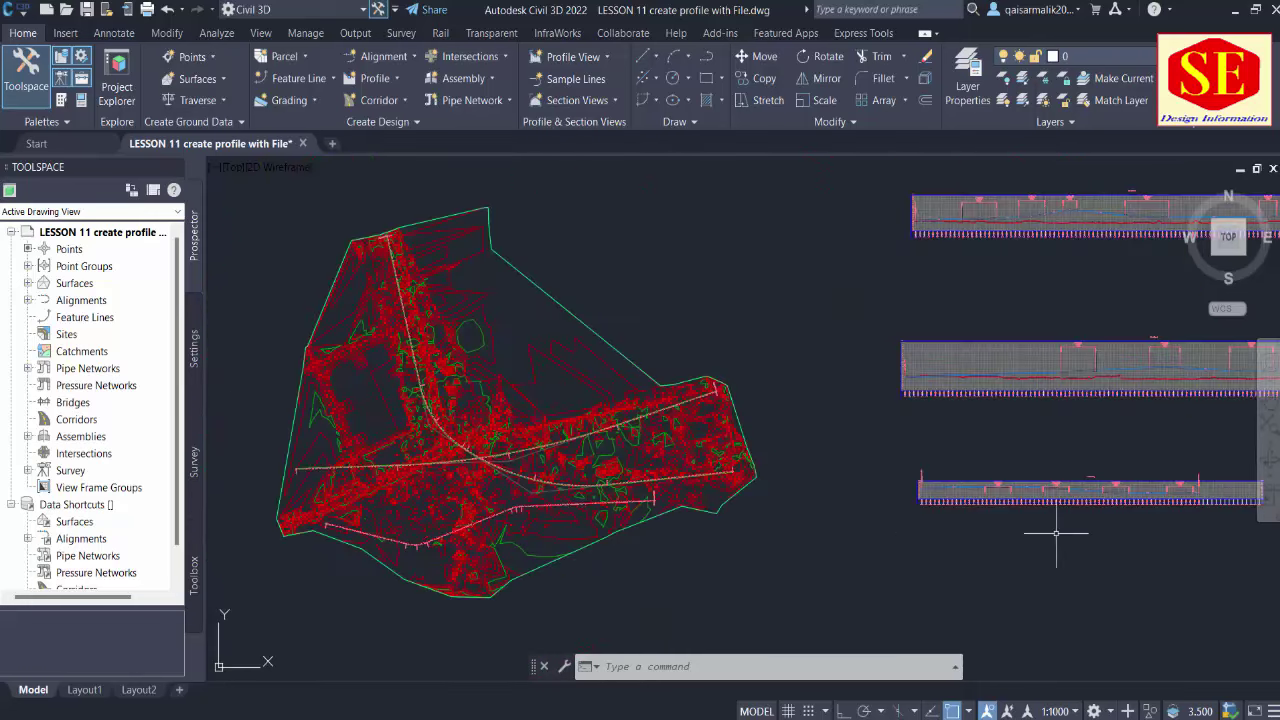
pyautogui.scroll(2, 1000, 540)
pyautogui.scroll(2, 880, 540)
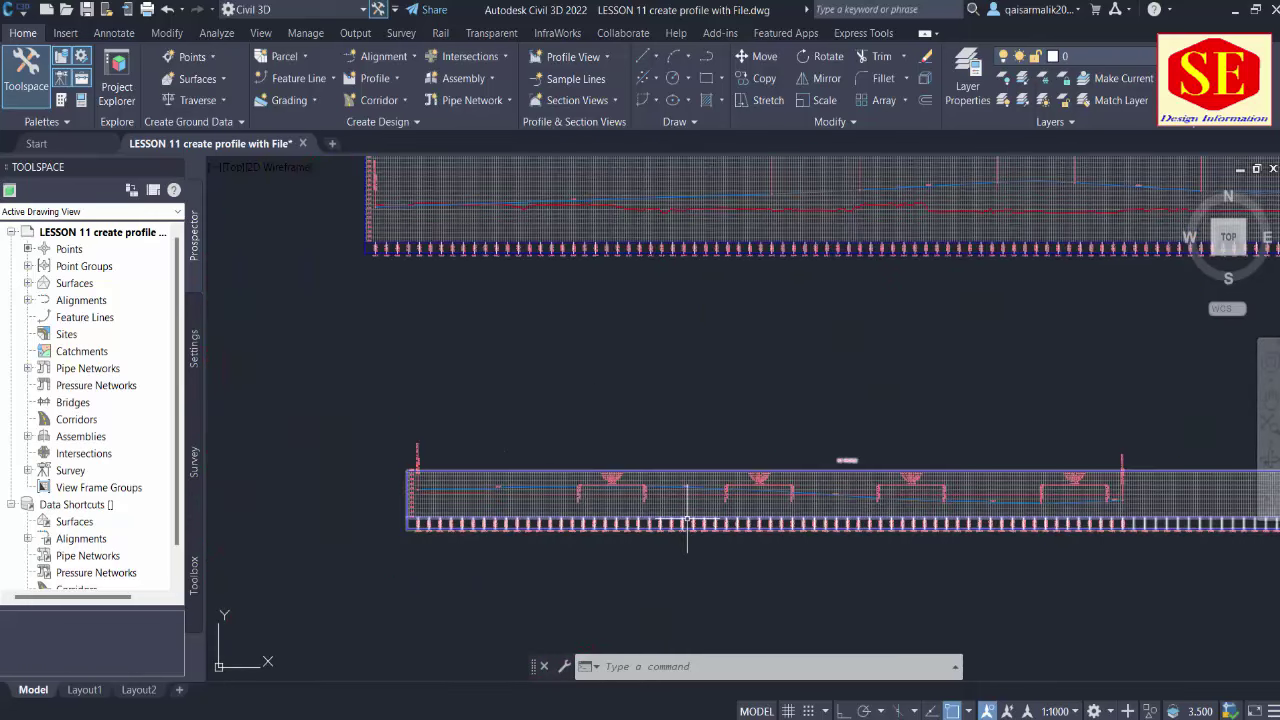
pyautogui.scroll(-3, 951, 383)
pyautogui.scroll(1, 990, 395)
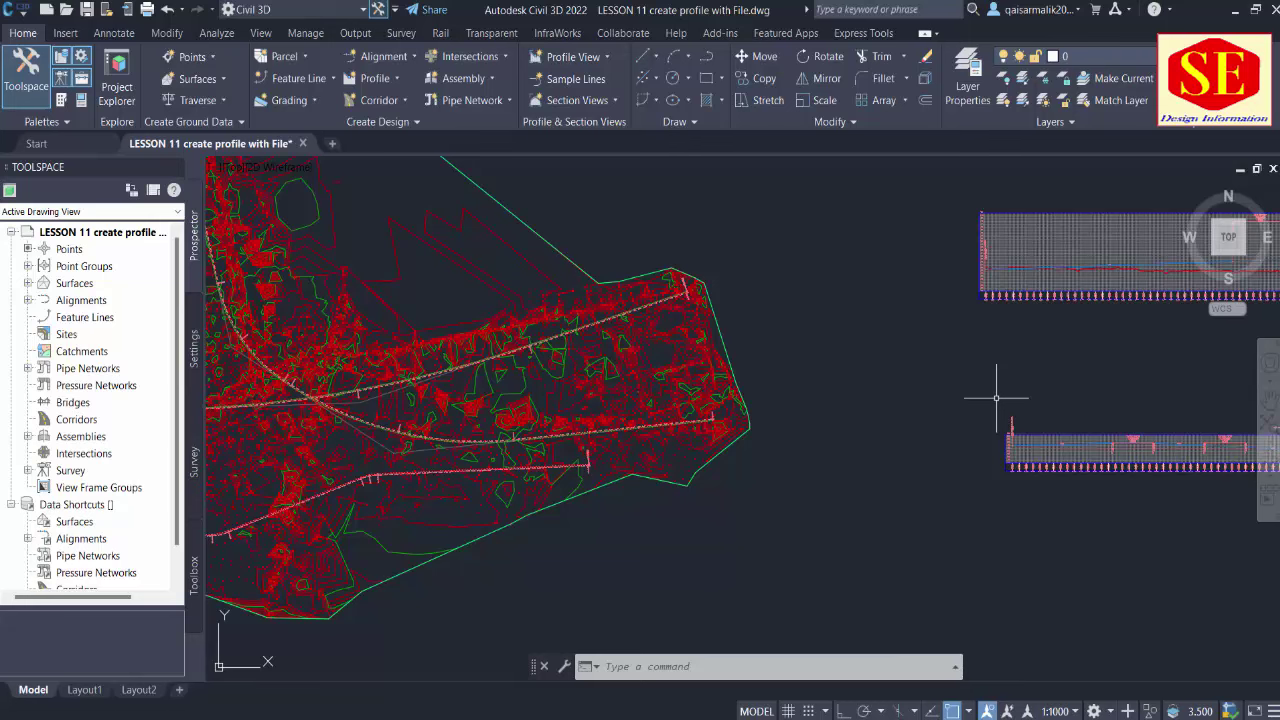
pyautogui.scroll(2, 996, 397)
pyautogui.scroll(3, 597, 451)
pyautogui.moveTo(471, 266)
pyautogui.mouseDown(button='middle')
pyautogui.moveTo(534, 381)
pyautogui.moveTo(523, 320)
pyautogui.mouseUp(button='middle')
pyautogui.moveTo(779, 533); pyautogui.dragTo(703, 394, button='middle')
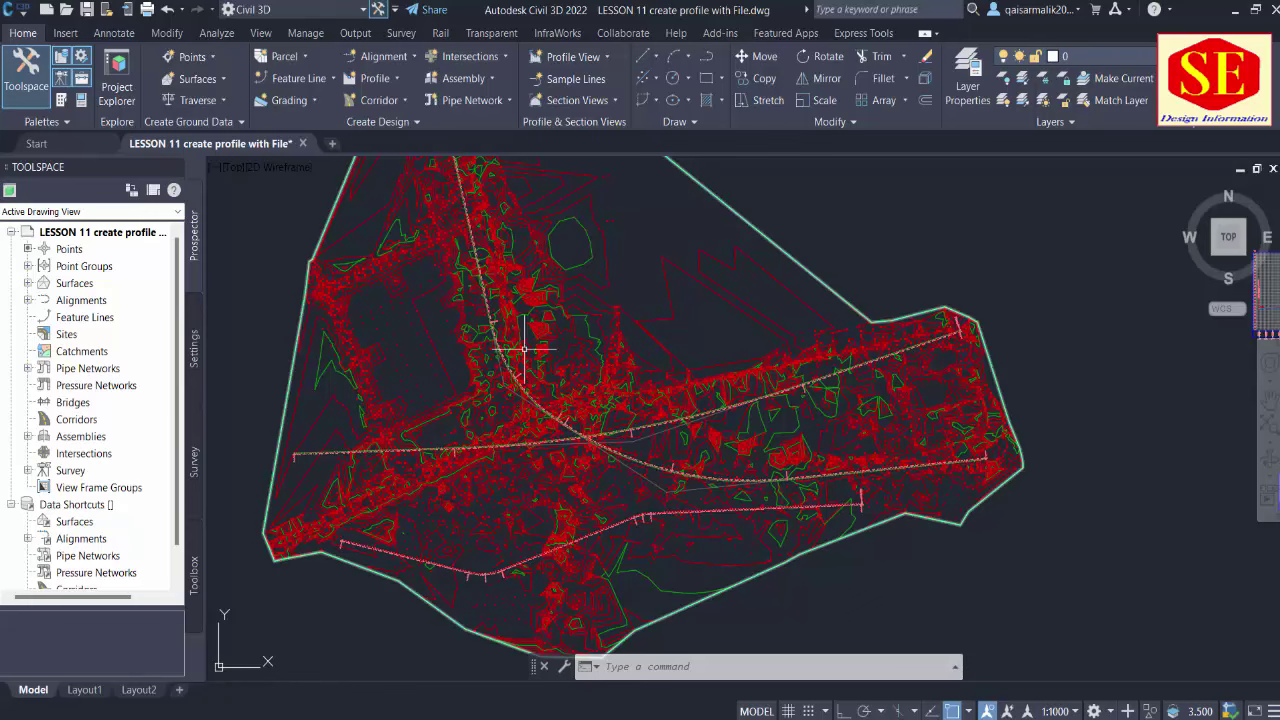
pyautogui.moveTo(515, 300); pyautogui.dragTo(542, 385, button='middle')
pyautogui.scroll(2, 532, 288)
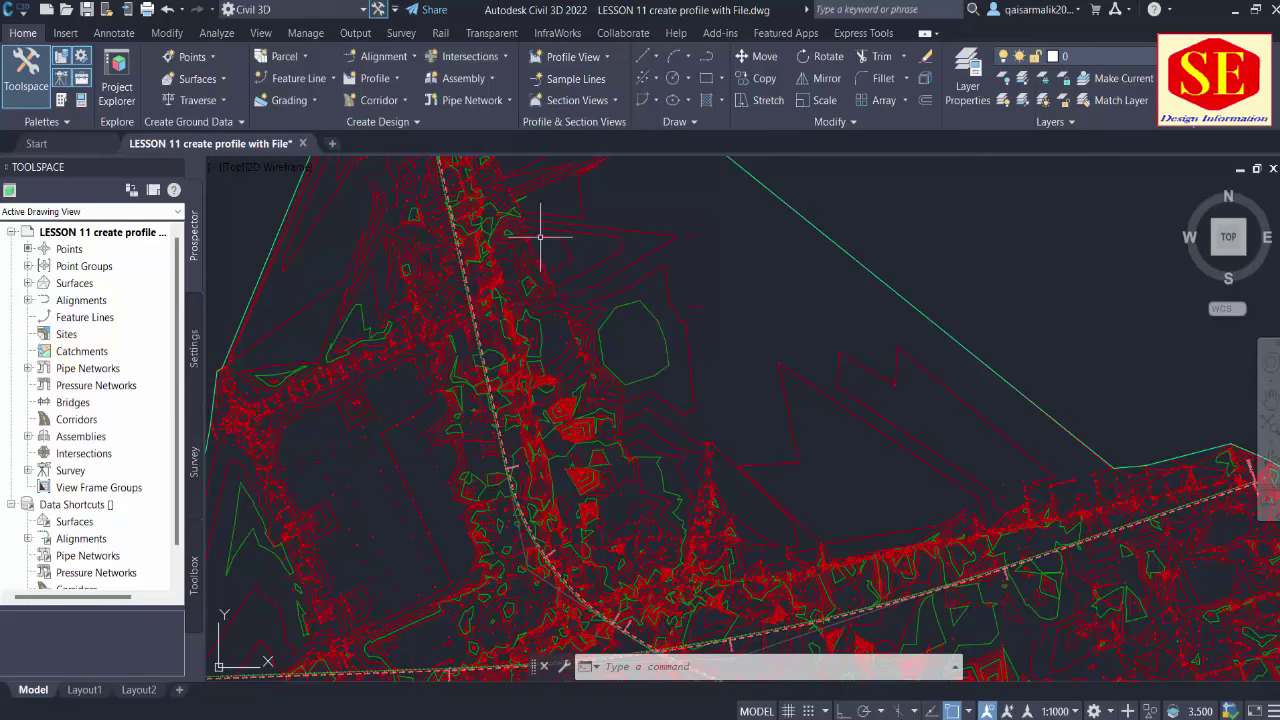
pyautogui.scroll(-4, 540, 250)
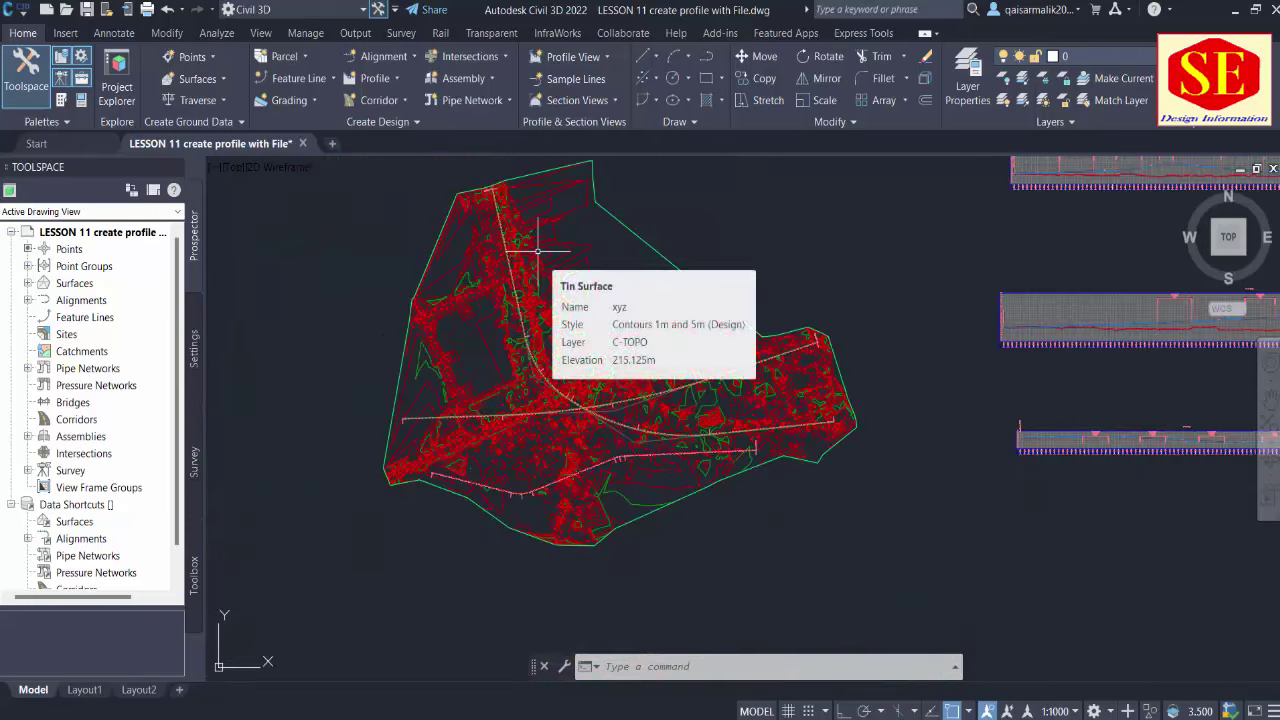
pyautogui.scroll(3, 480, 290)
pyautogui.scroll(-2, 492, 280)
pyautogui.scroll(-3, 500, 295)
pyautogui.scroll(2, 815, 300)
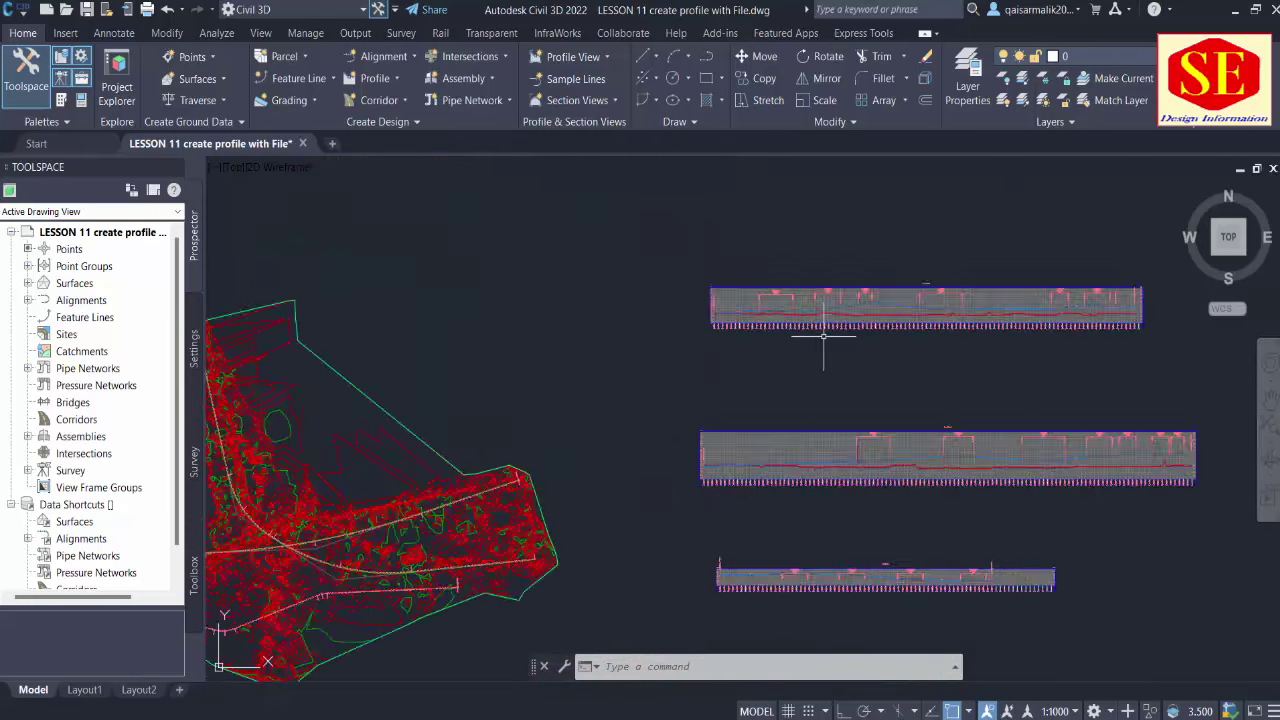
pyautogui.scroll(3, 810, 290)
pyautogui.scroll(2, 804, 279)
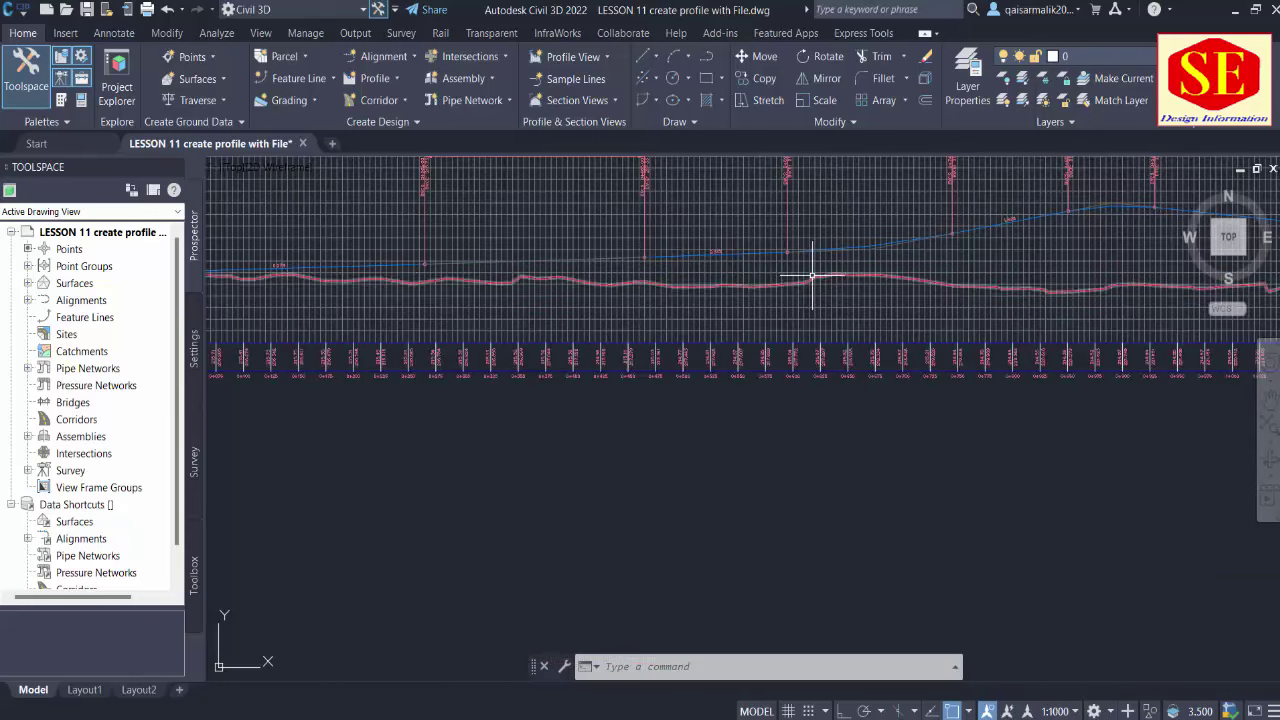
pyautogui.click(804, 275)
pyautogui.scroll(-2, 829, 400)
pyautogui.scroll(3, 834, 366)
pyautogui.scroll(-3, 834, 366)
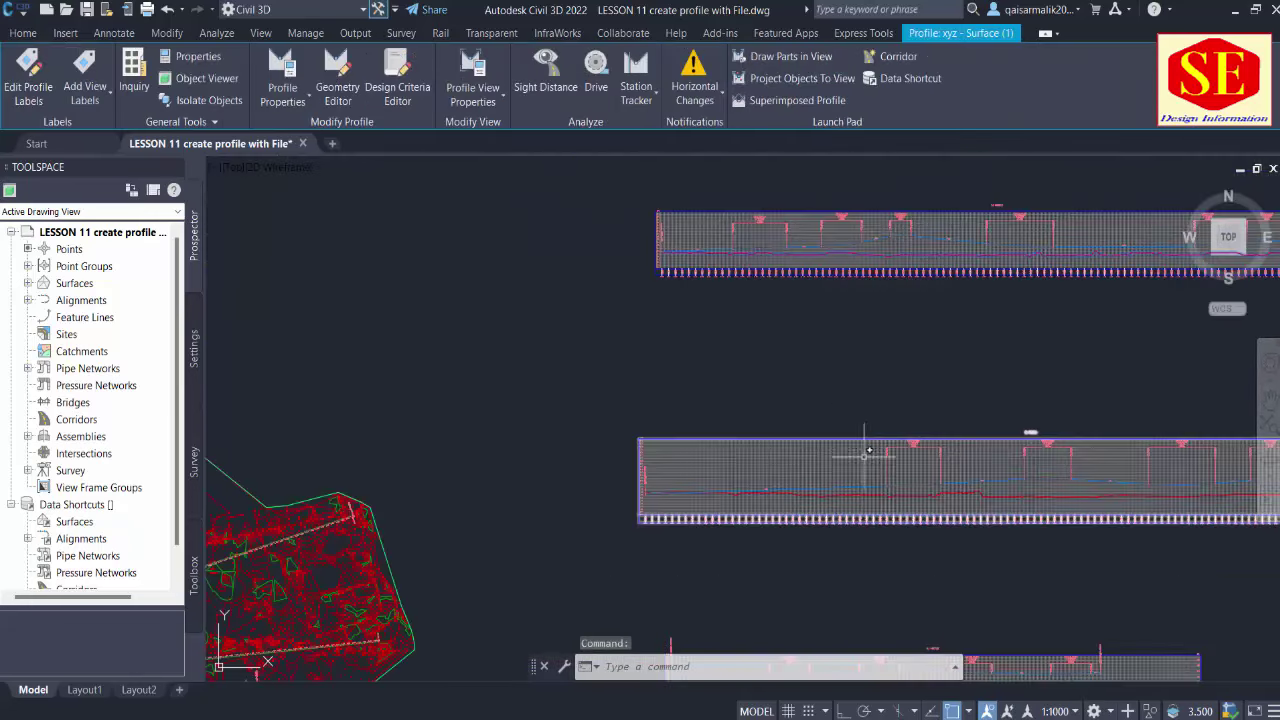
pyautogui.scroll(3, 850, 400)
pyautogui.press('Escape')
pyautogui.press('Escape')
pyautogui.scroll(-3, 793, 420)
pyautogui.scroll(3, 561, 401)
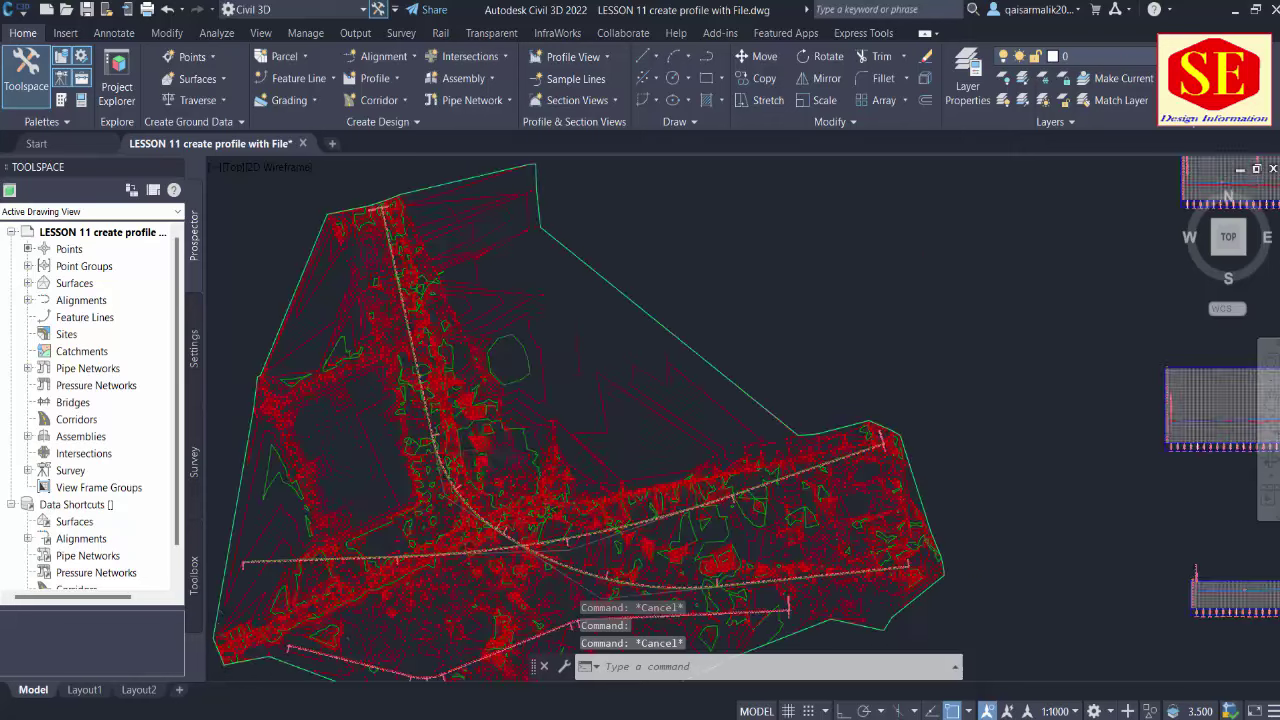
pyautogui.scroll(2, 487, 437)
pyautogui.scroll(-5, 483, 339)
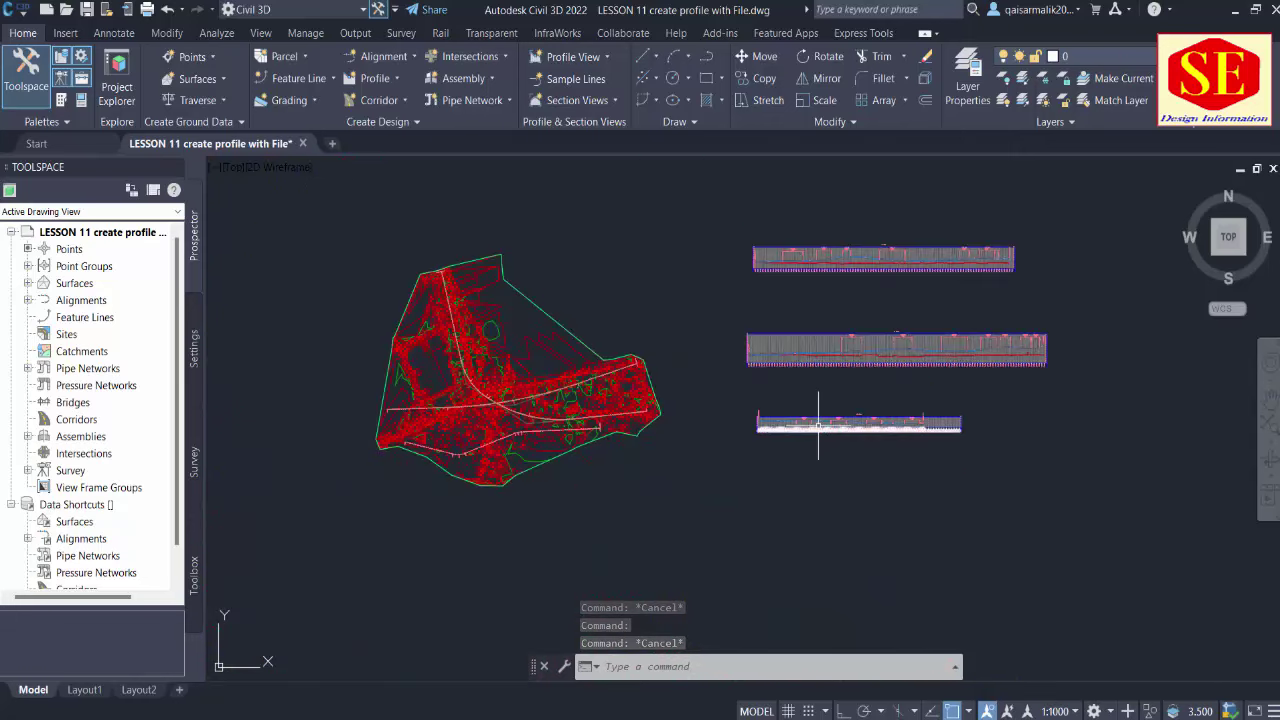
pyautogui.scroll(2, 829, 455)
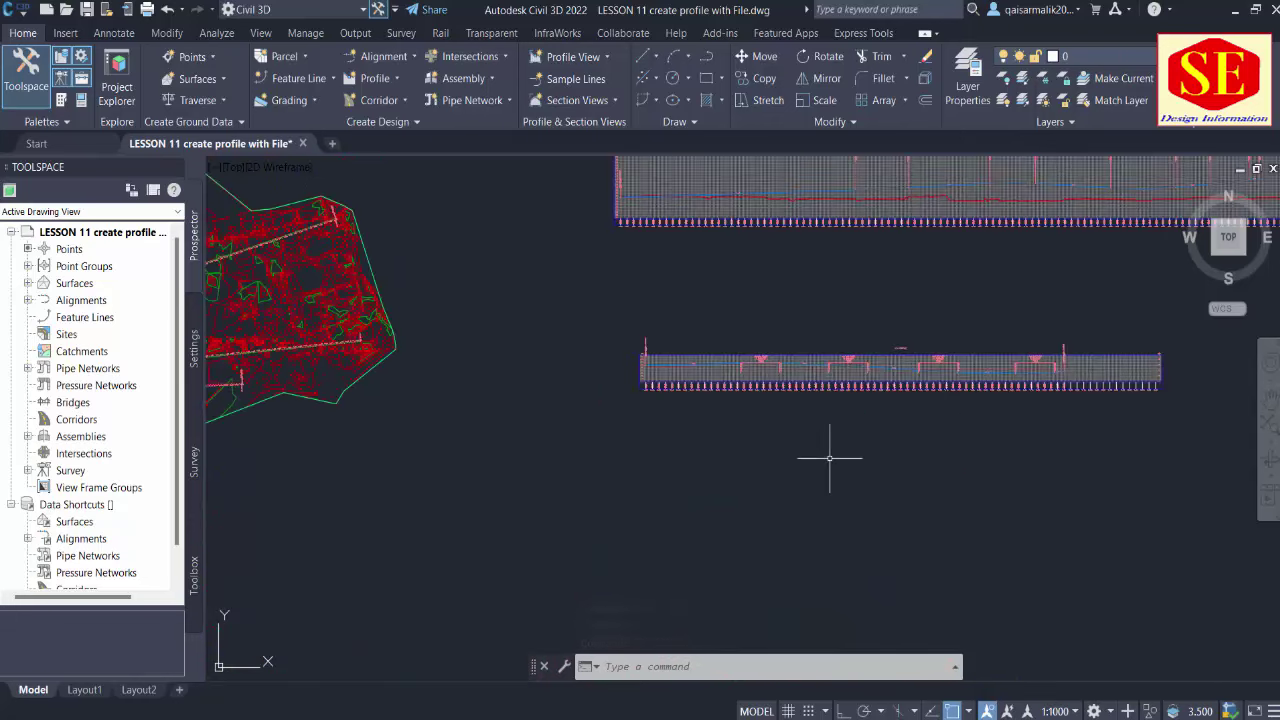
pyautogui.scroll(3, 500, 434)
pyautogui.moveTo(686, 491); pyautogui.dragTo(743, 473, button='middle')
pyautogui.scroll(-1, 643, 449)
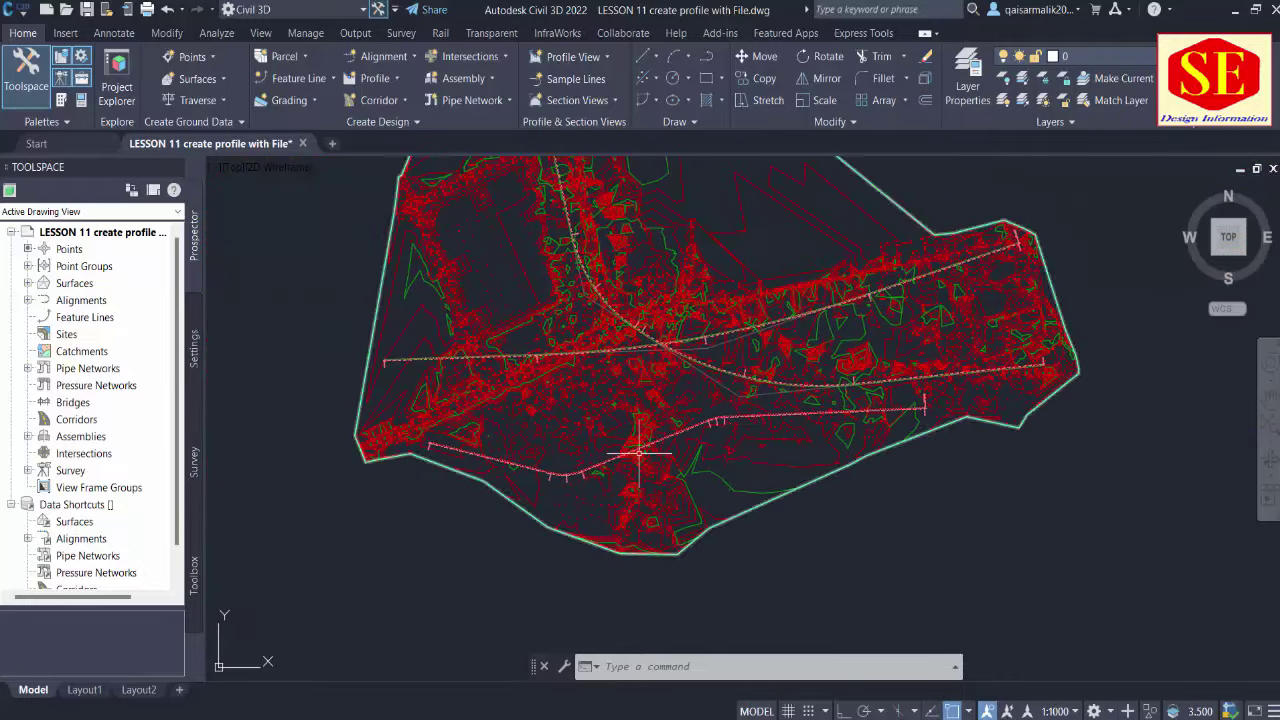
pyautogui.scroll(3, 846, 291)
pyautogui.scroll(-4, 785, 343)
pyautogui.scroll(2, 785, 343)
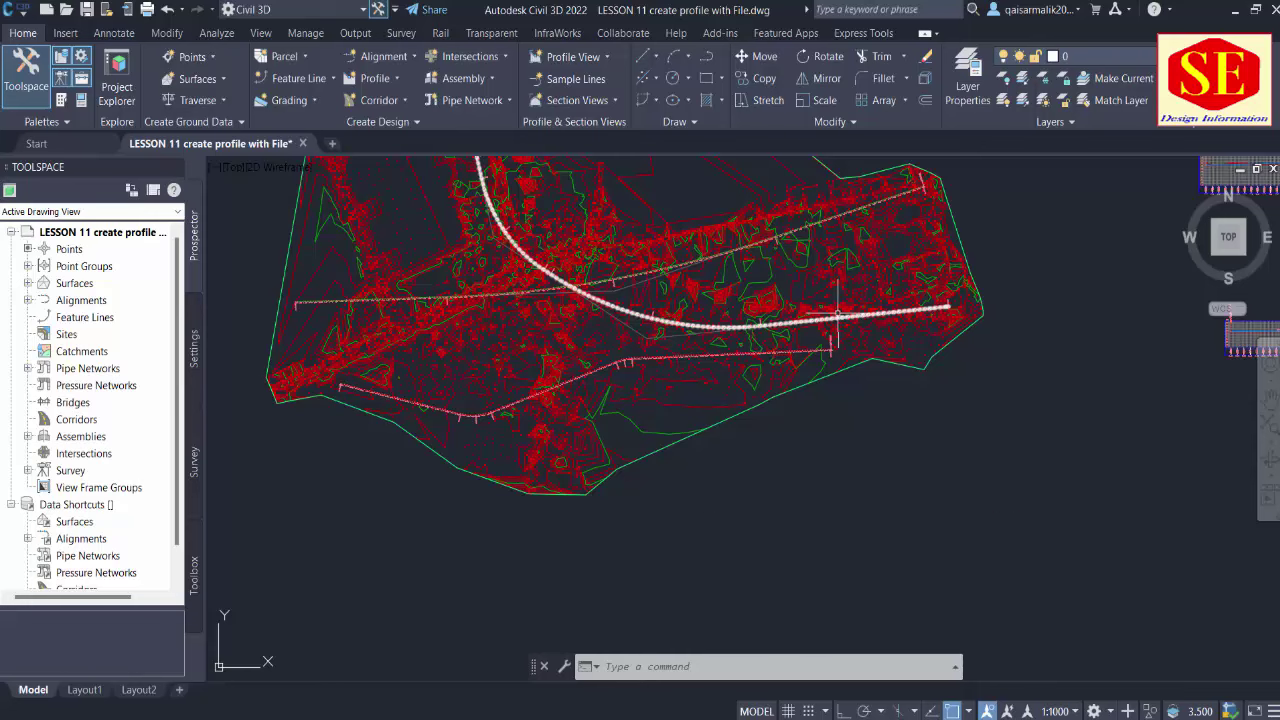
pyautogui.moveTo(838, 316); pyautogui.dragTo(200, 330, button='middle')
pyautogui.scroll(2, 600, 450)
pyautogui.scroll(6, 690, 440)
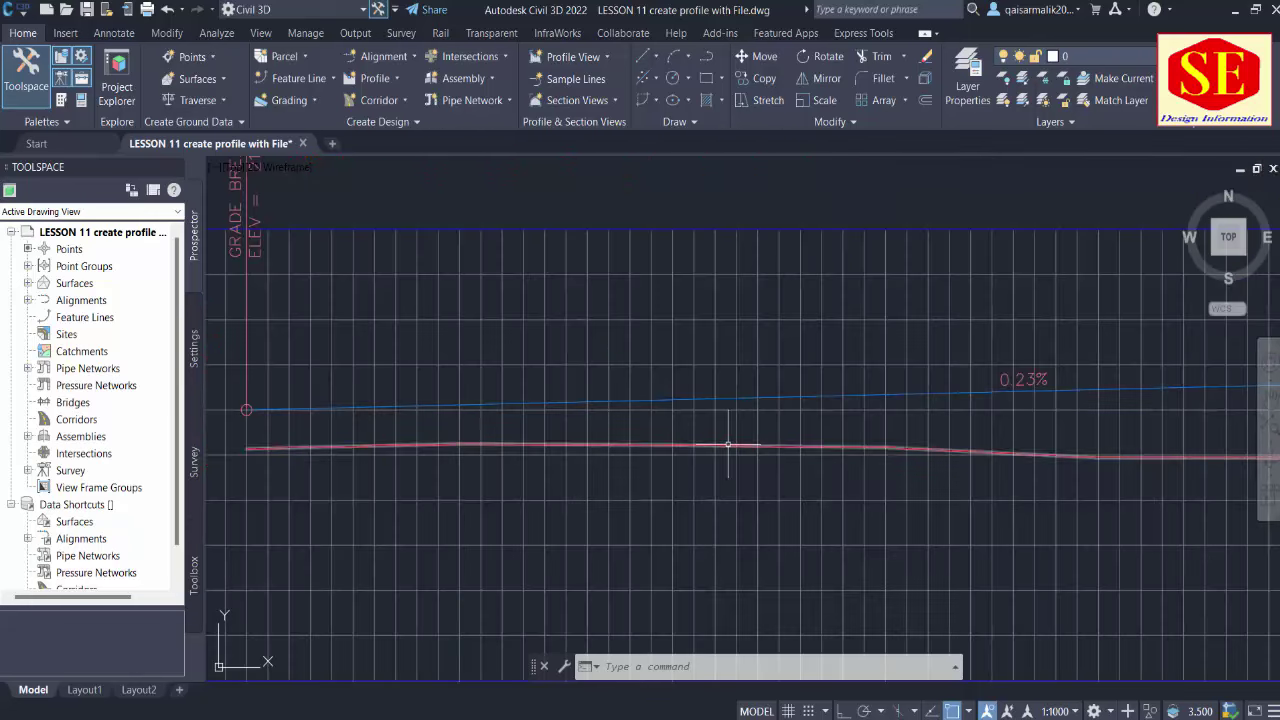
pyautogui.click(667, 447)
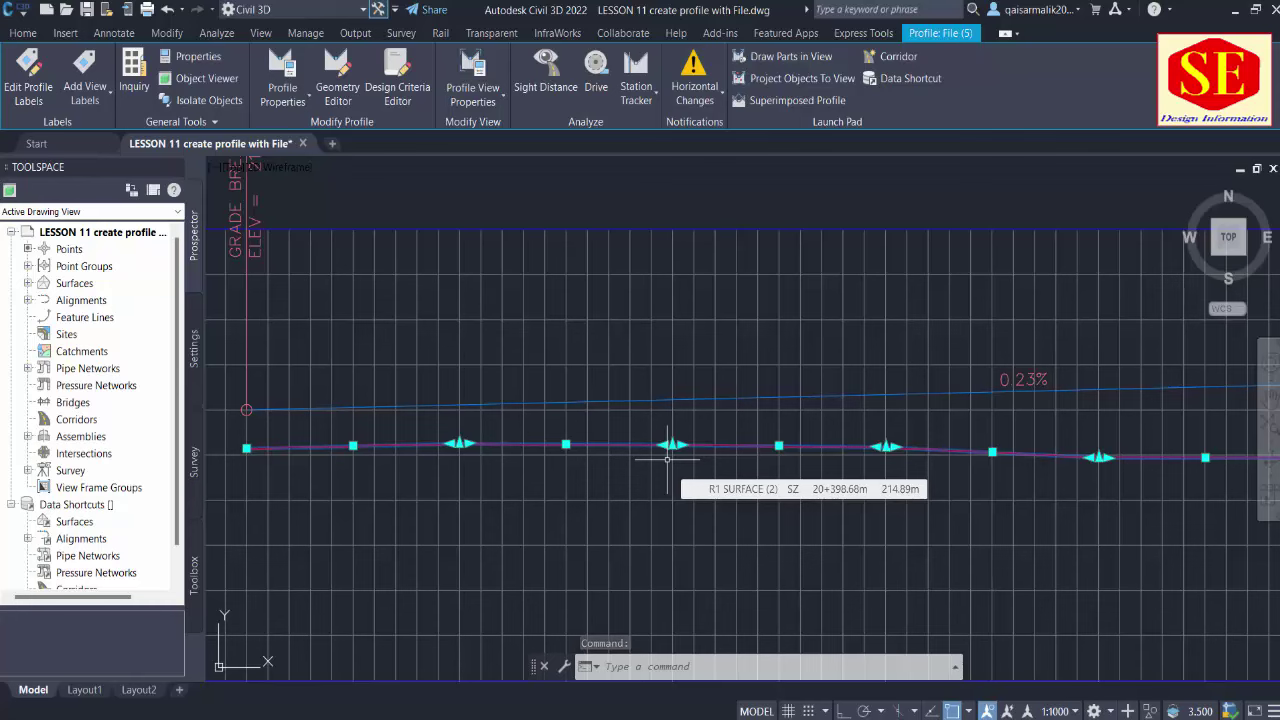
pyautogui.press('Escape')
pyautogui.press('Escape')
pyautogui.scroll(-4, 690, 445)
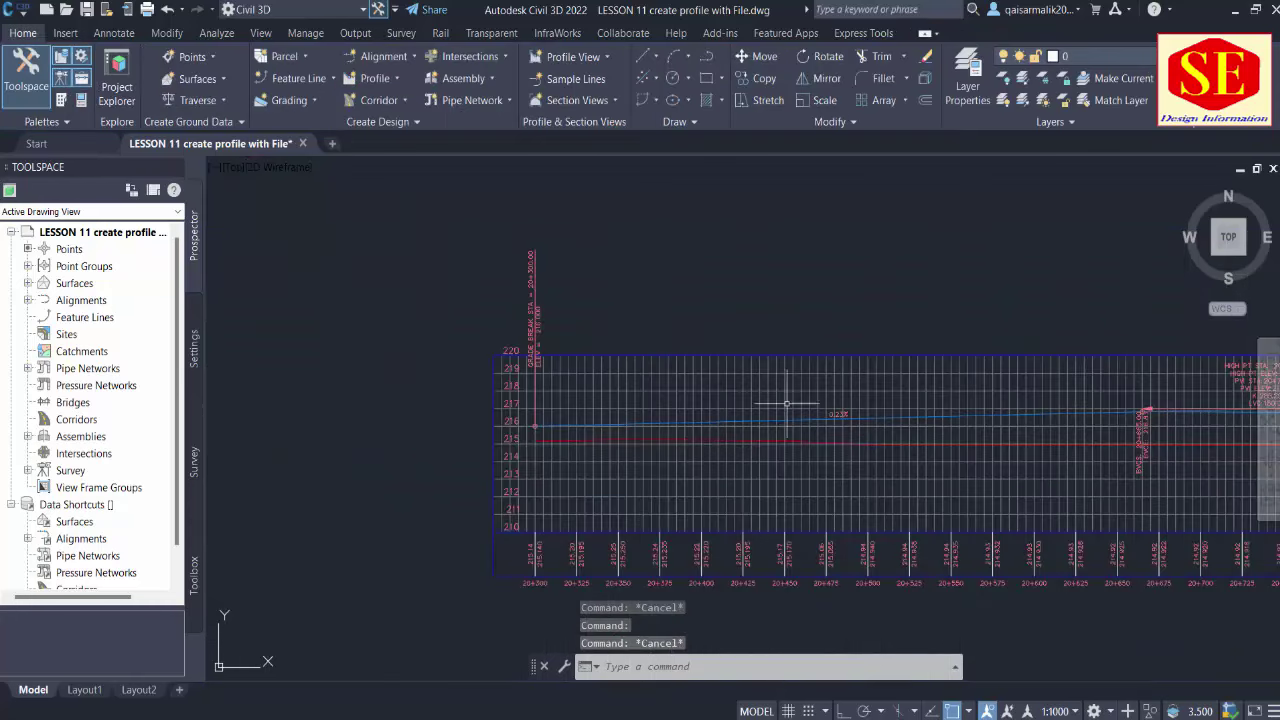
pyautogui.scroll(-3, 684, 453)
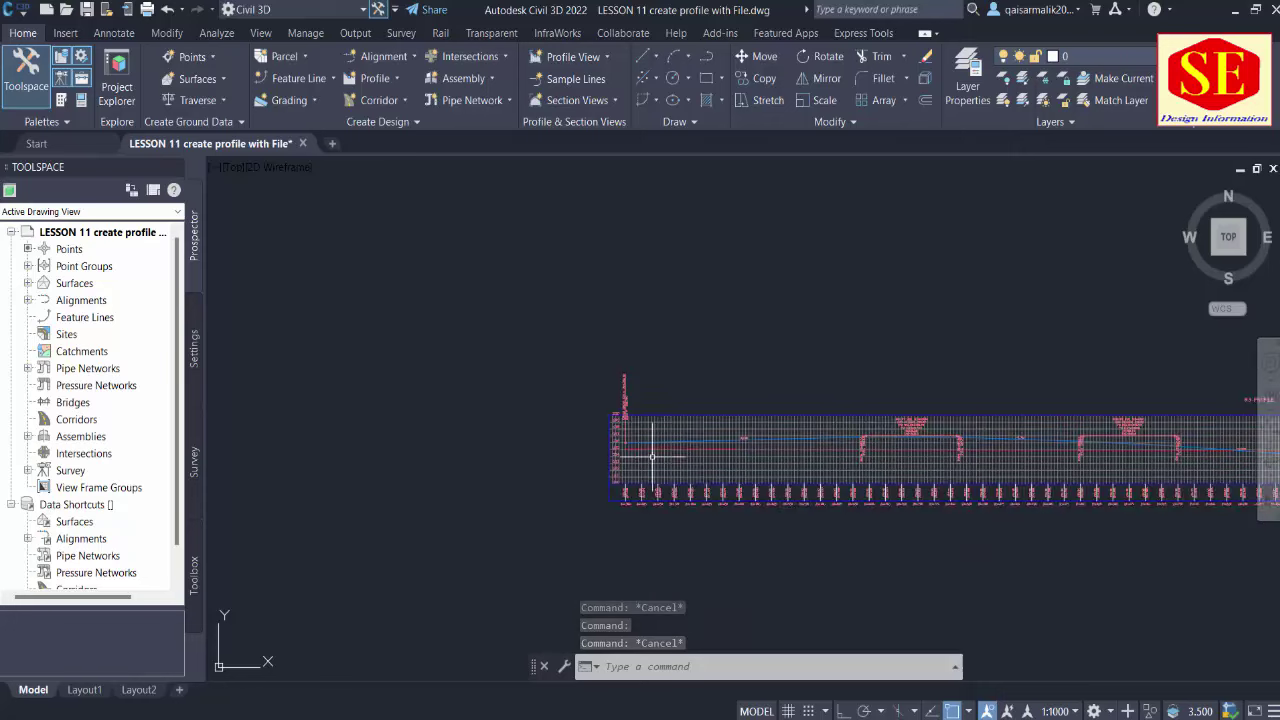
pyautogui.scroll(5, 803, 467)
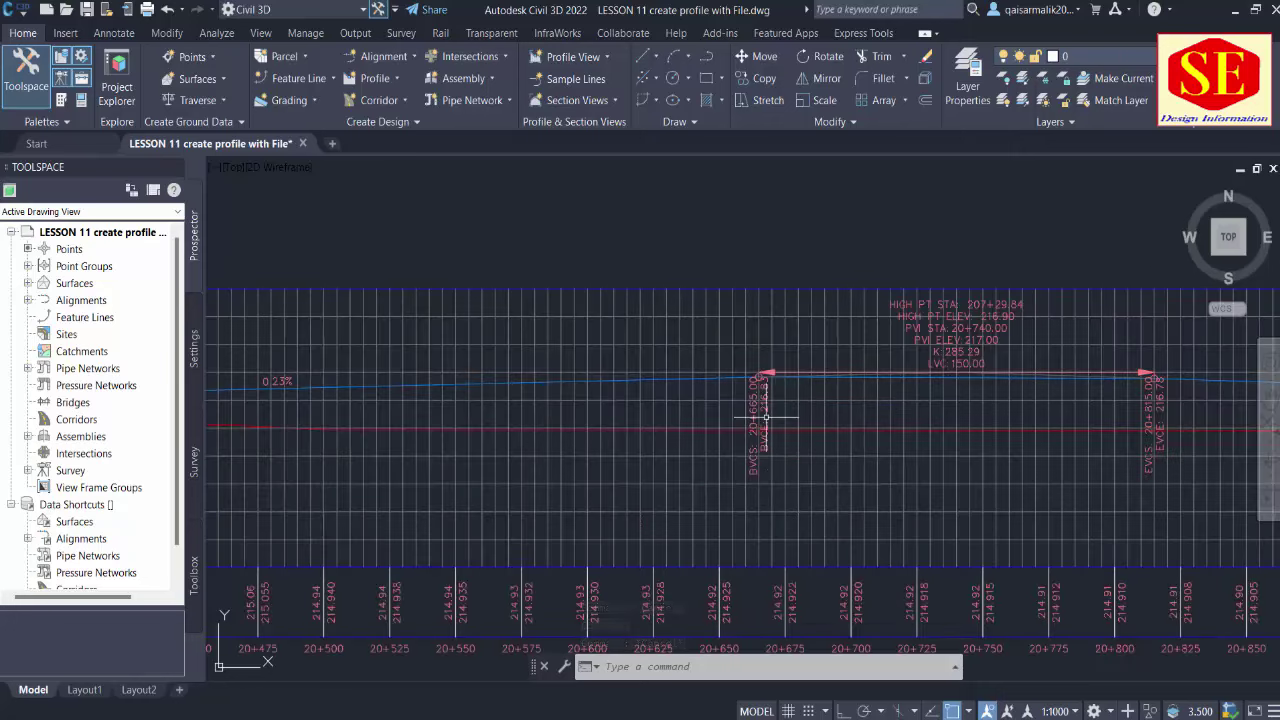
pyautogui.scroll(-5, 803, 467)
pyautogui.moveTo(600, 440)
pyautogui.mouseDown(button='middle')
pyautogui.moveTo(915, 487)
pyautogui.moveTo(614, 434)
pyautogui.moveTo(833, 432)
pyautogui.mouseUp(button='middle')
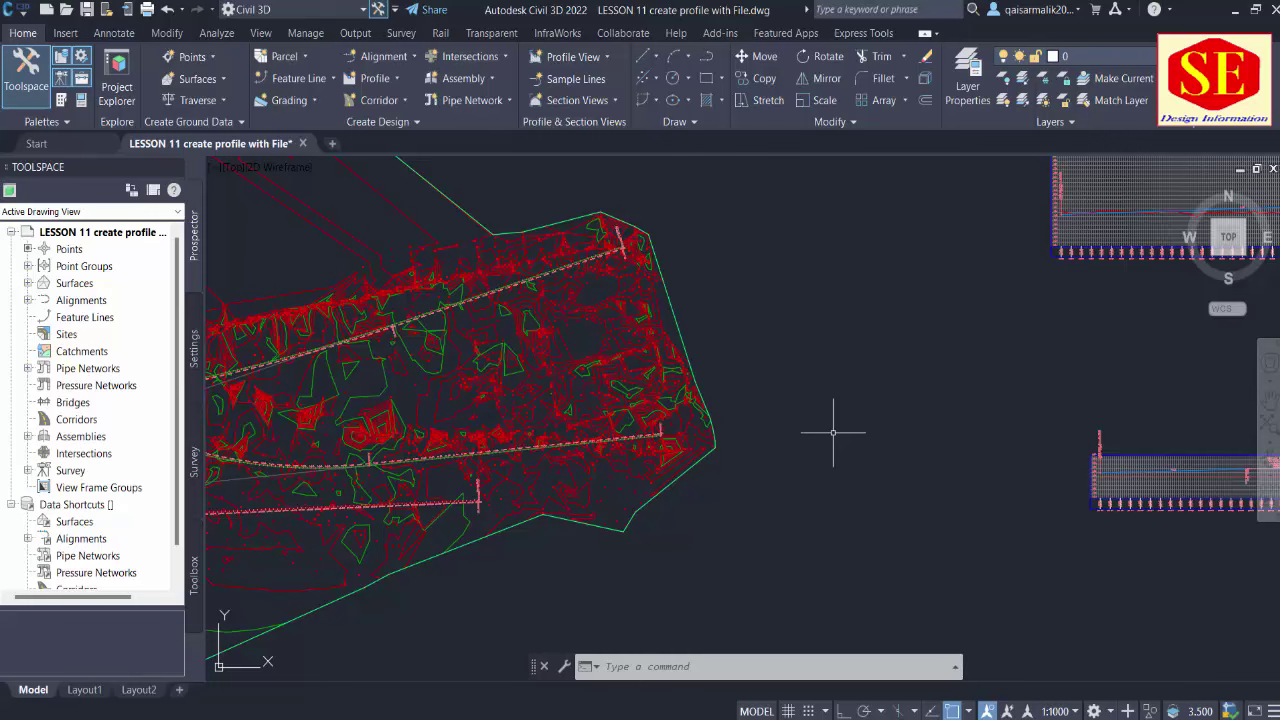
pyautogui.scroll(-3, 787, 440)
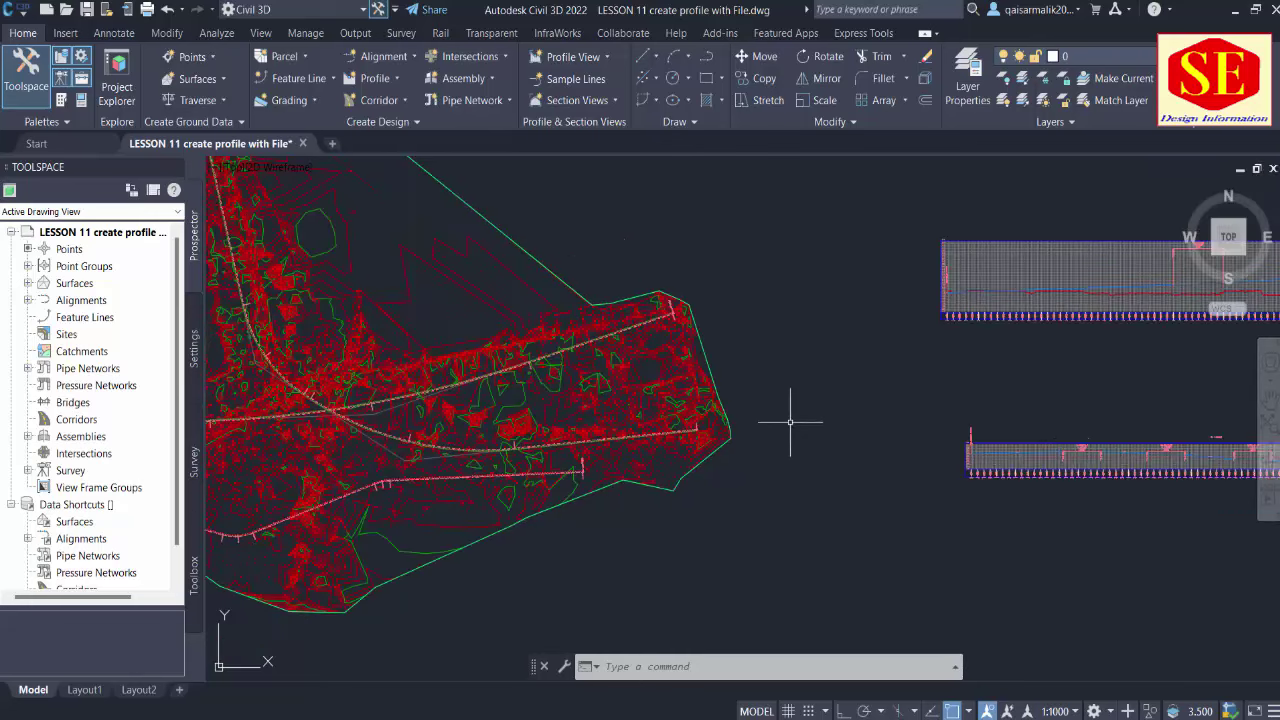
pyautogui.scroll(-2, 900, 480)
pyautogui.scroll(3, 913, 487)
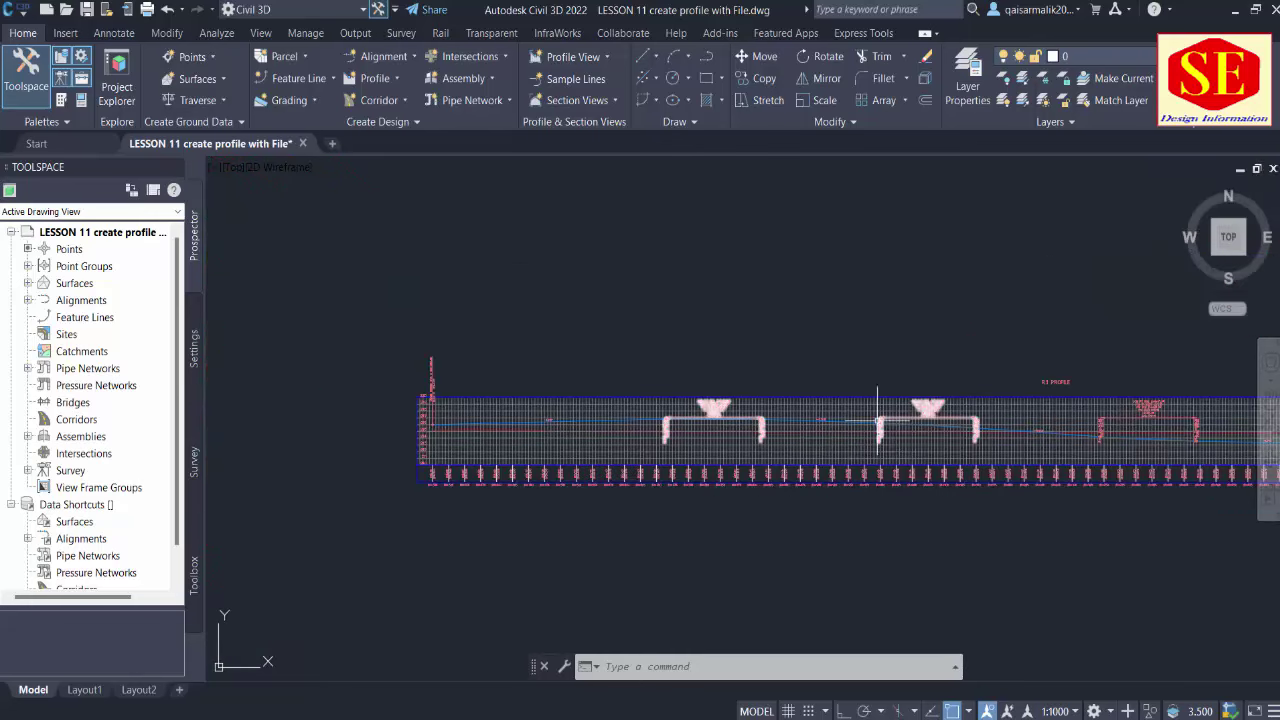
pyautogui.scroll(2, 786, 434)
pyautogui.scroll(-2, 809, 379)
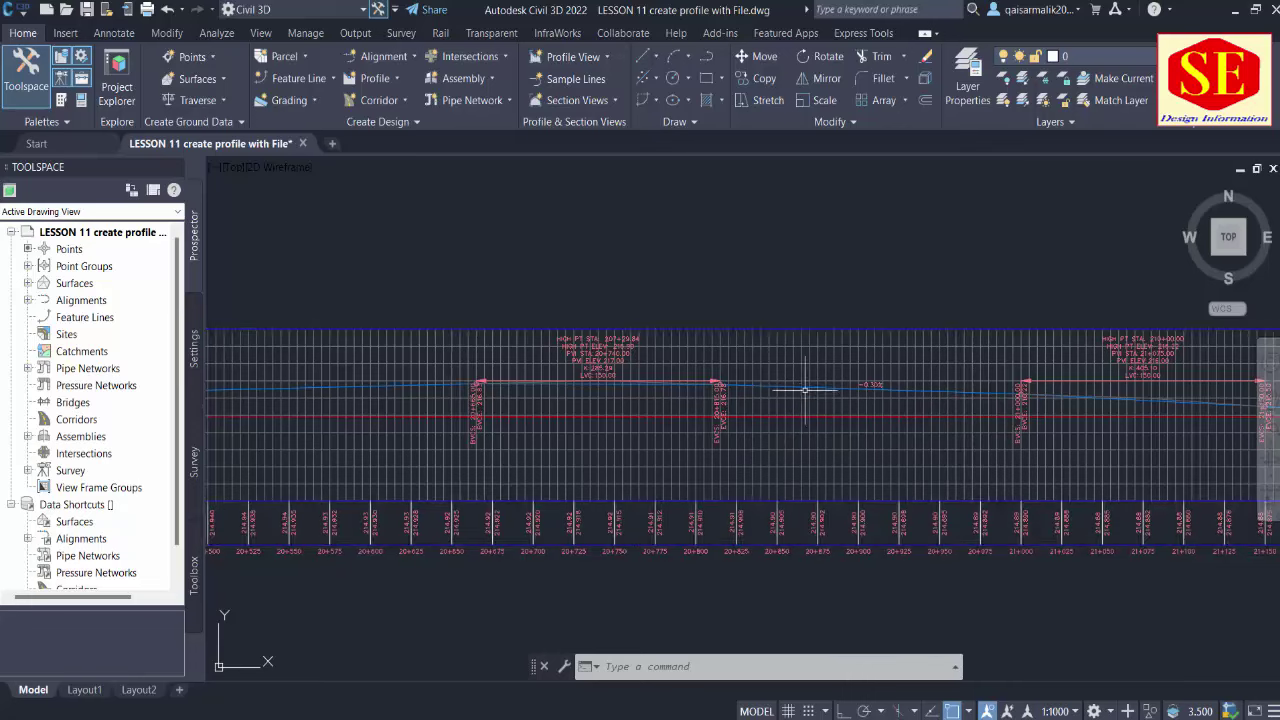
pyautogui.scroll(-1, 830, 390)
pyautogui.scroll(-1, 845, 400)
pyautogui.scroll(-1, 848, 400)
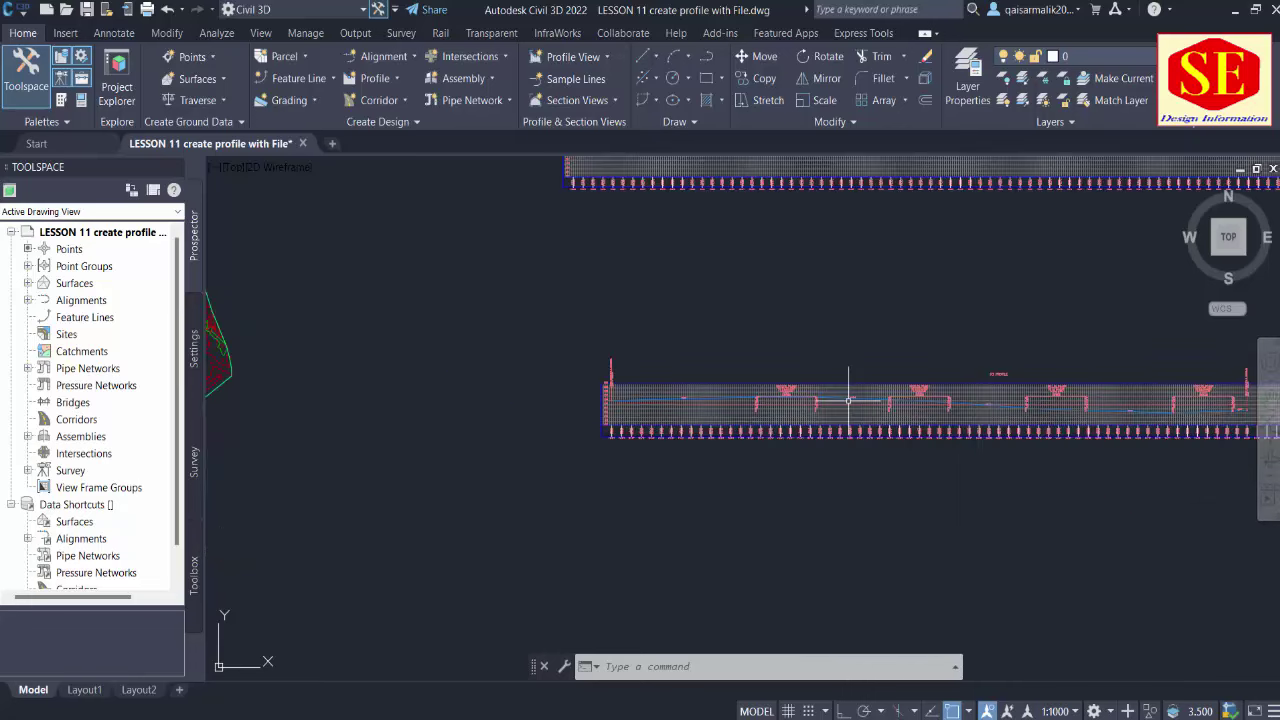
# Zoom out on the LESSON 10 TANGENT PROFILES drawing to see its surface and profile views
pyautogui.scroll(-3, 848, 400)
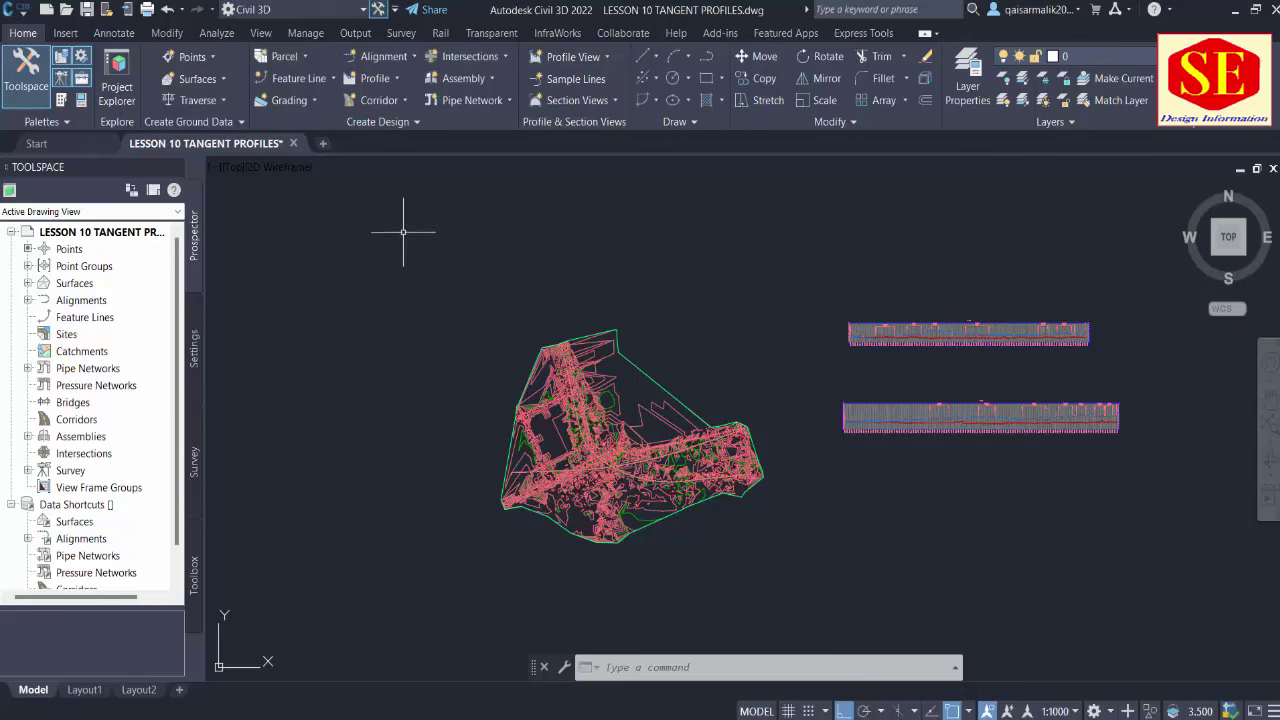
pyautogui.click(372, 82)
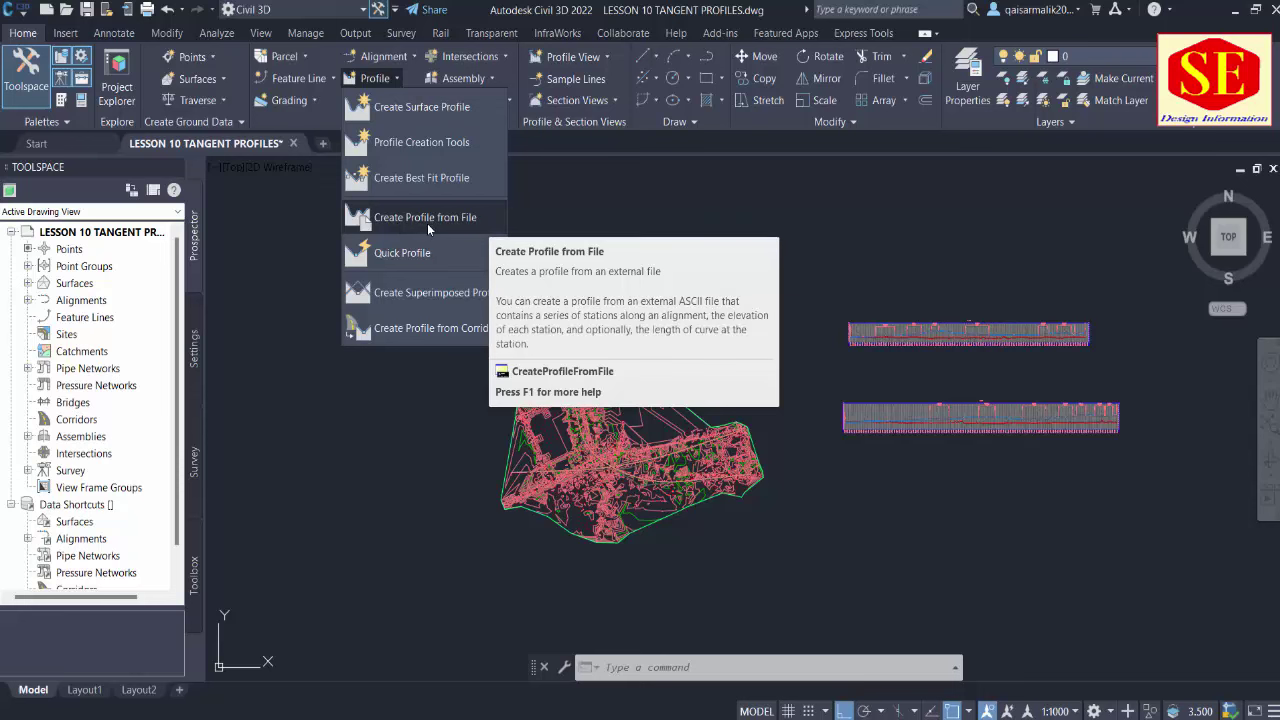
pyautogui.click(723, 557)
pyautogui.scroll(5, 957, 363)
pyautogui.moveTo(957, 363)
pyautogui.mouseDown(button='middle')
pyautogui.moveTo(842, 381)
pyautogui.moveTo(799, 451)
pyautogui.mouseUp(button='middle')
pyautogui.scroll(5, 866, 277)
pyautogui.scroll(-3, 834, 257)
pyautogui.scroll(-2, 817, 350)
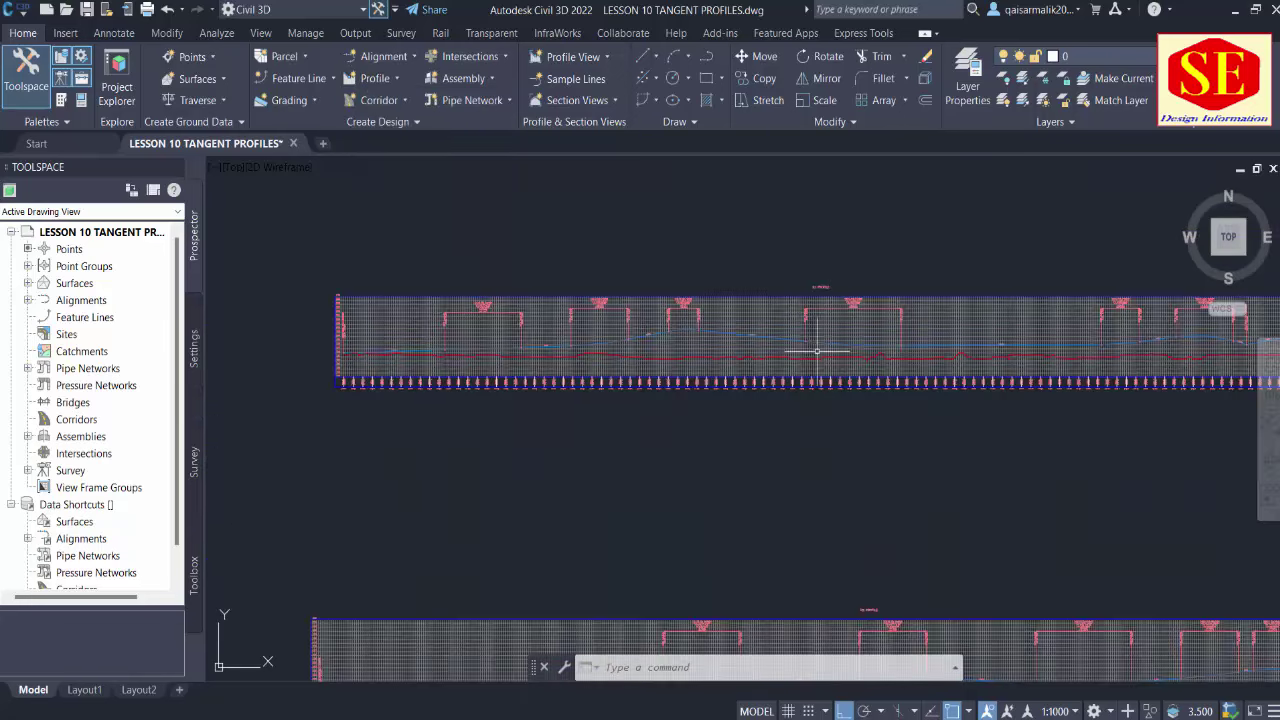
pyautogui.moveTo(817, 350); pyautogui.dragTo(829, 205, button='middle')
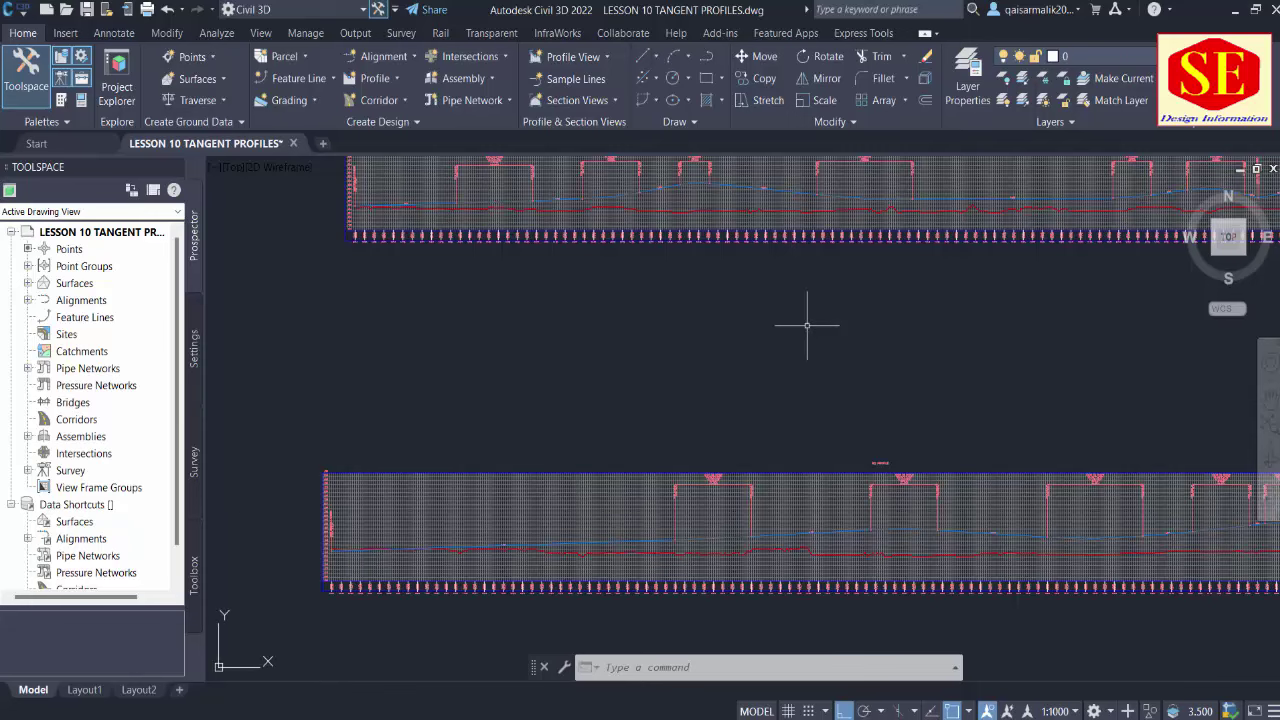
pyautogui.scroll(-3, 831, 331)
pyautogui.moveTo(831, 331)
pyautogui.mouseDown(button='middle')
pyautogui.moveTo(694, 363)
pyautogui.moveTo(601, 363)
pyautogui.mouseUp(button='middle')
pyautogui.scroll(-2, 808, 340)
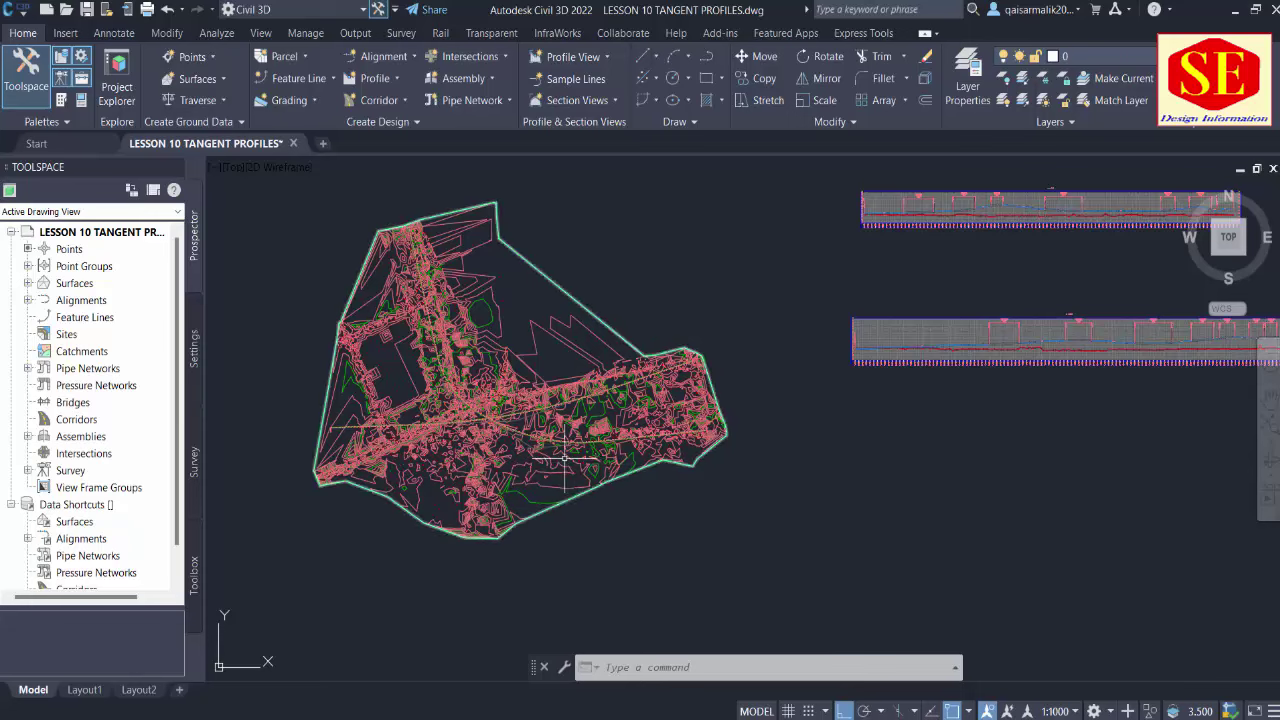
pyautogui.scroll(3, 555, 440)
pyautogui.scroll(-2, 661, 457)
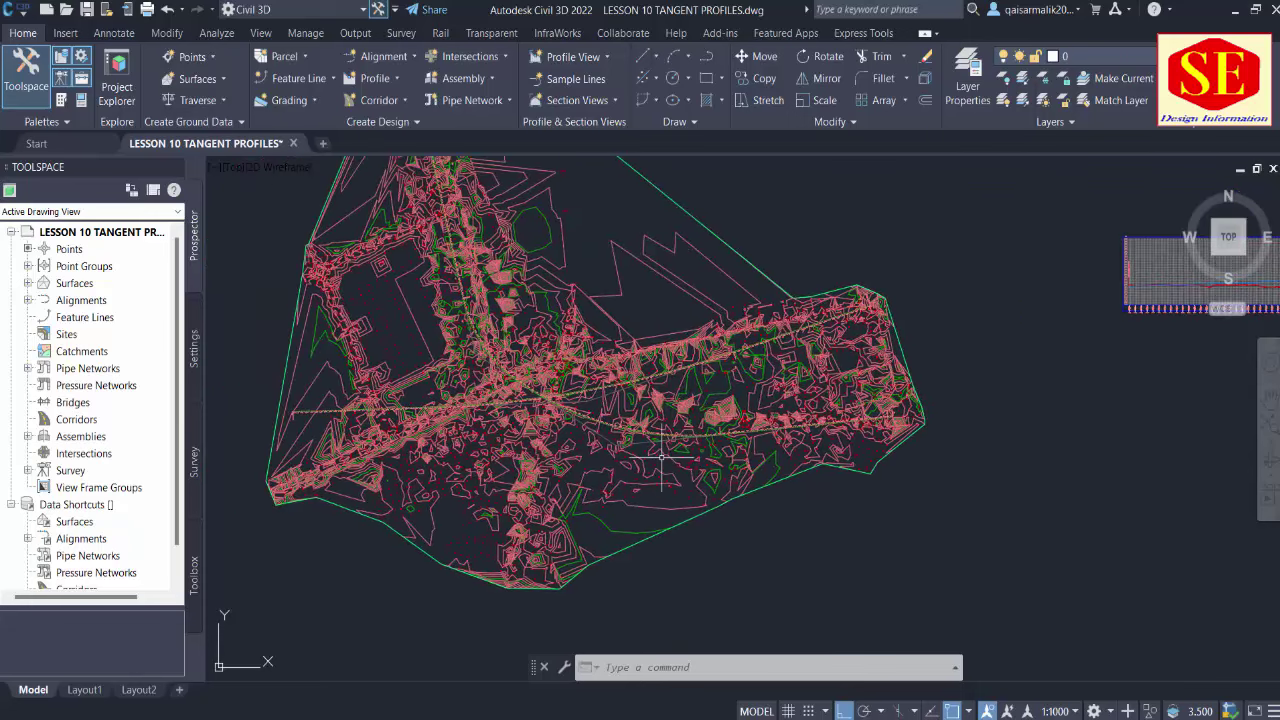
pyautogui.moveTo(661, 457)
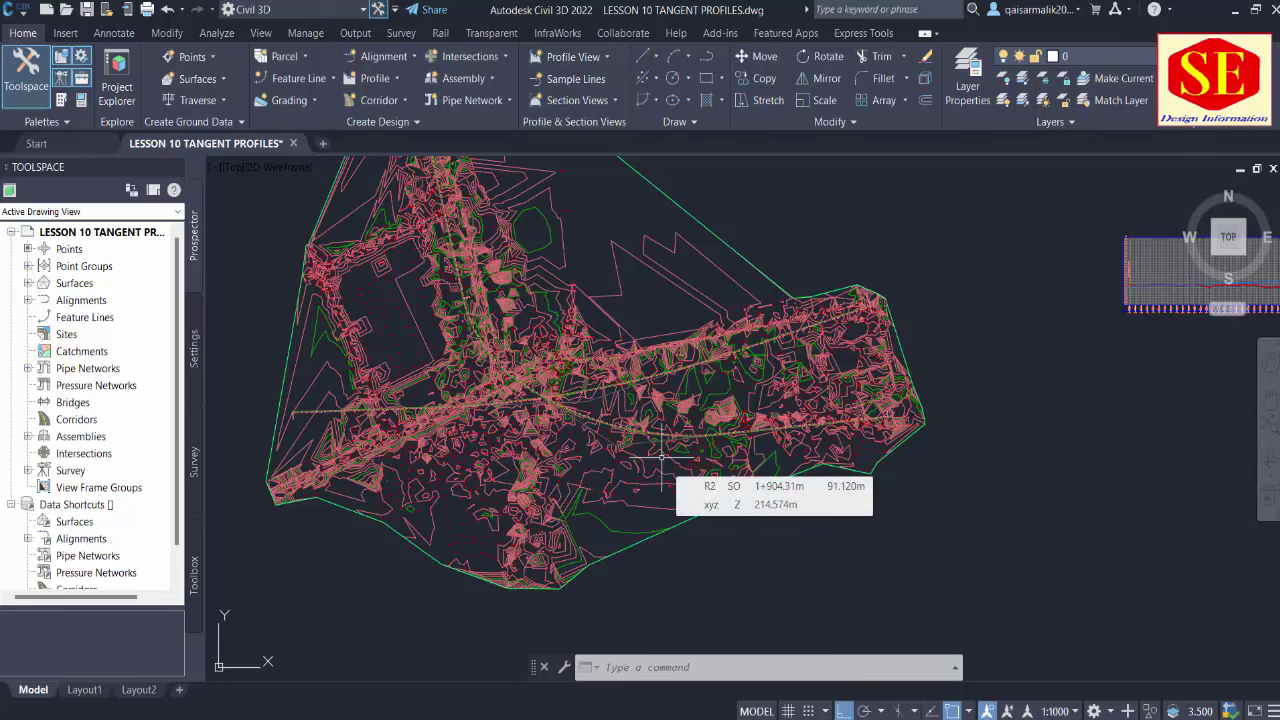
pyautogui.scroll(-4, 665, 440)
pyautogui.scroll(2, 708, 393)
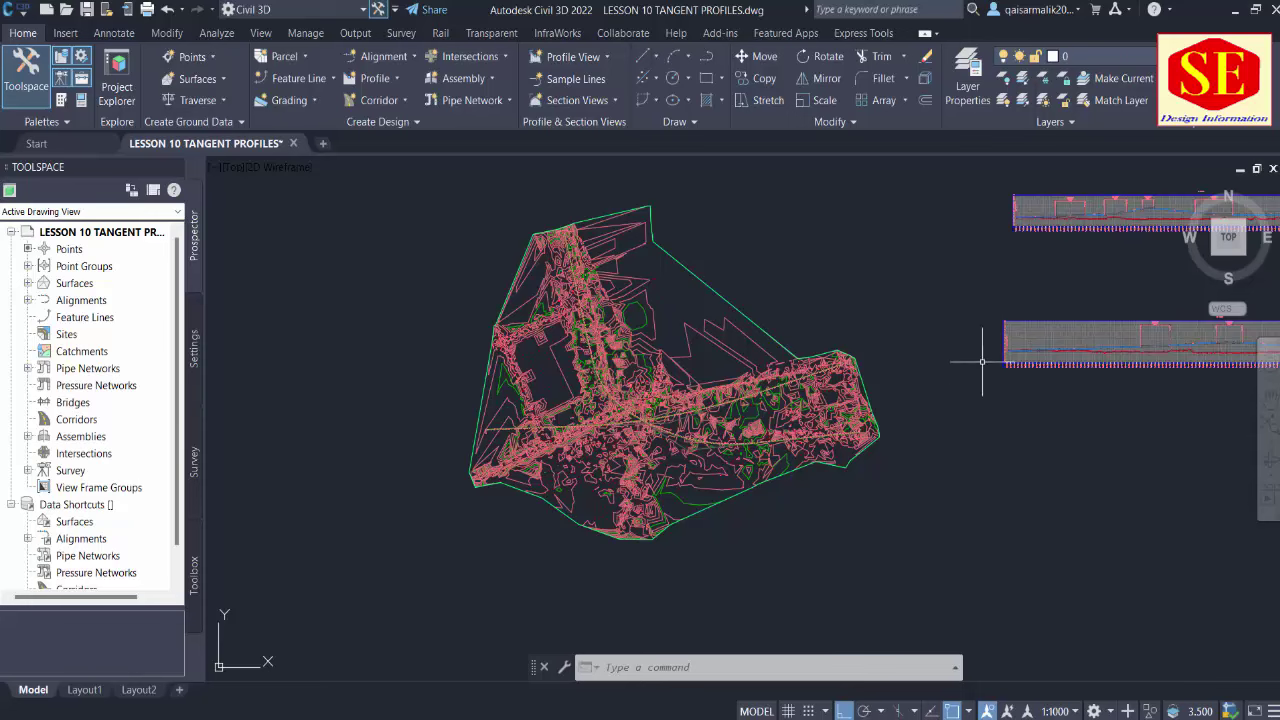
pyautogui.moveTo(1043, 371); pyautogui.dragTo(963, 454, button='middle')
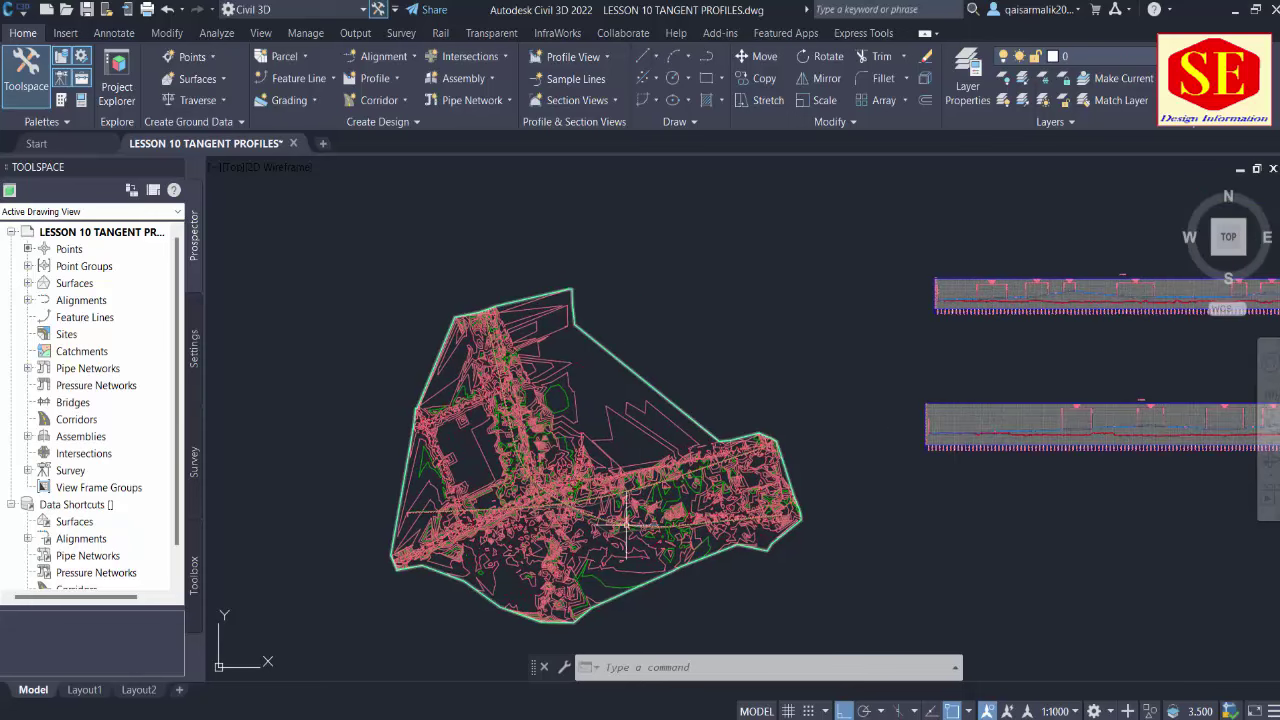
pyautogui.scroll(2, 525, 555)
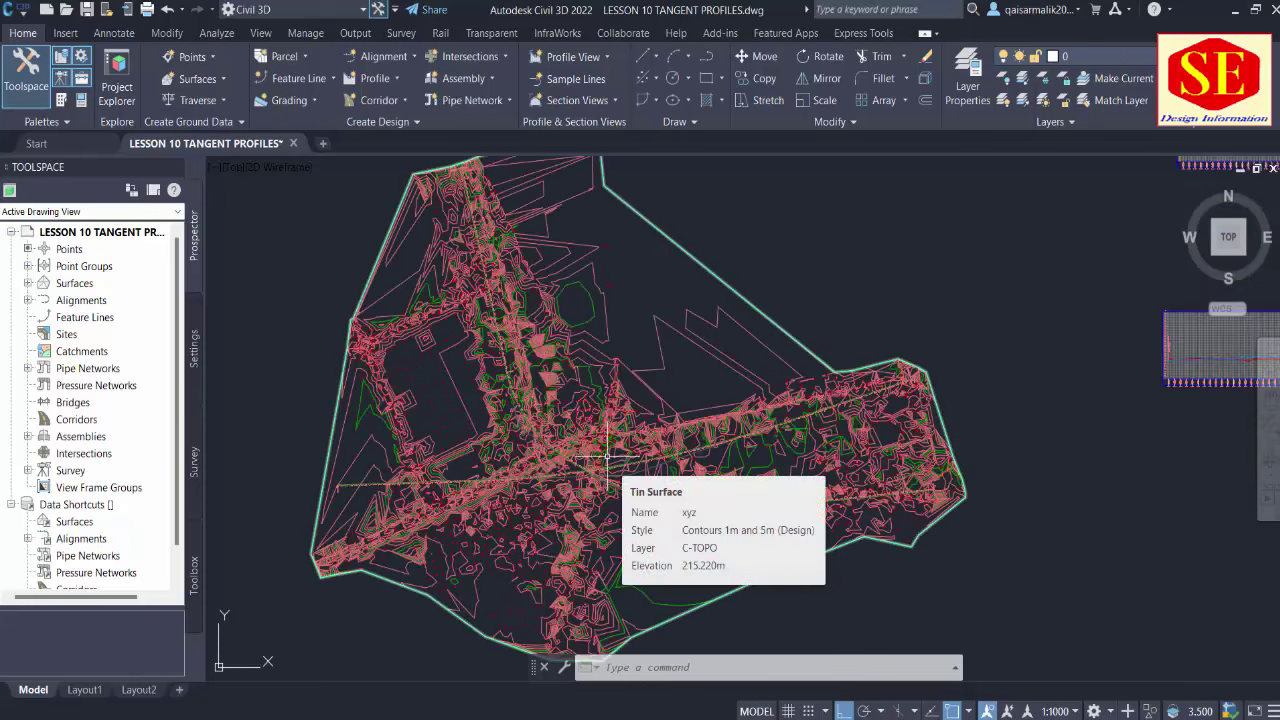
# Create alignment R3 in the Existing style with starting station 20+300
pyautogui.moveTo(712, 360); pyautogui.dragTo(703, 294, button='middle')
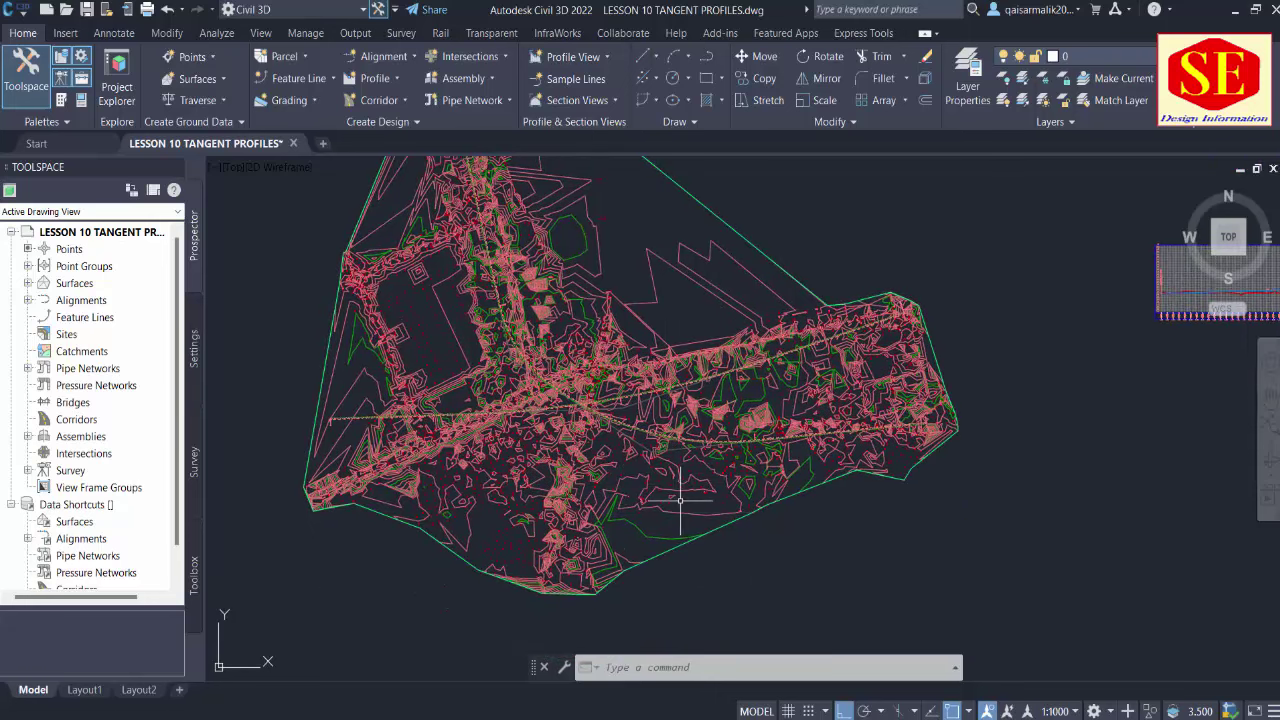
pyautogui.click(381, 60)
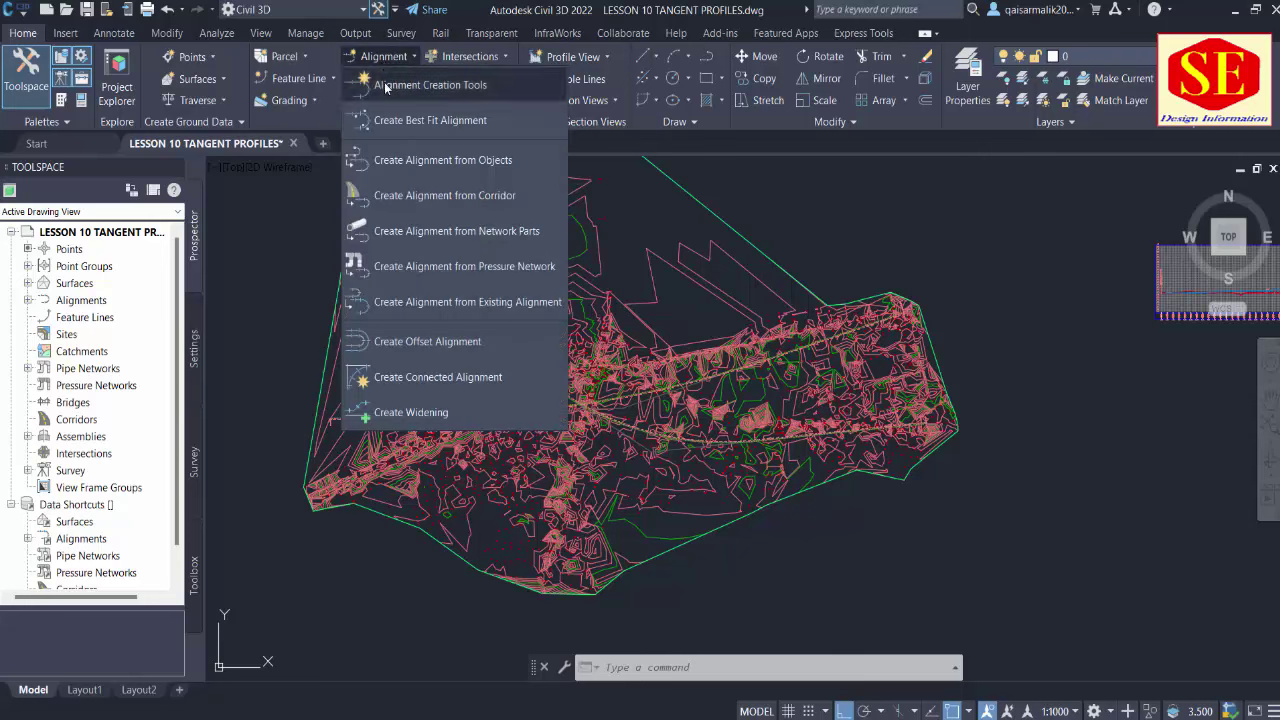
pyautogui.click(407, 88)
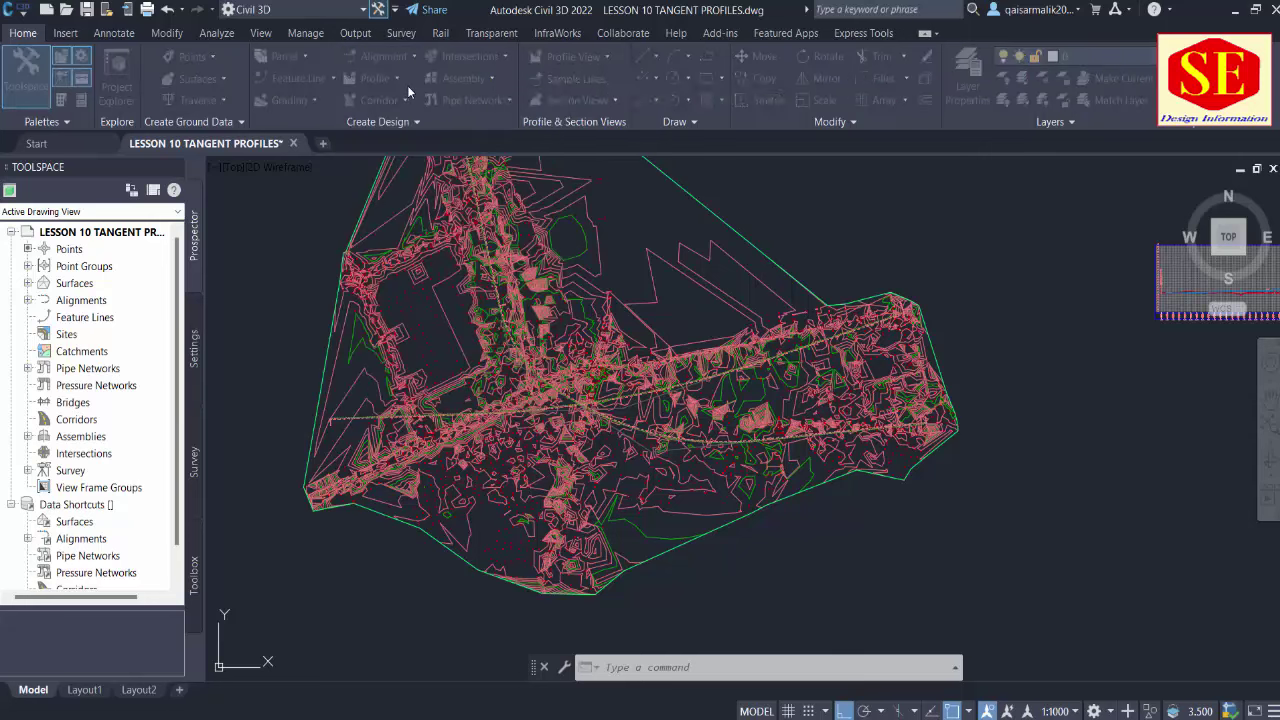
pyautogui.click(560, 148)
pyautogui.write('R3')
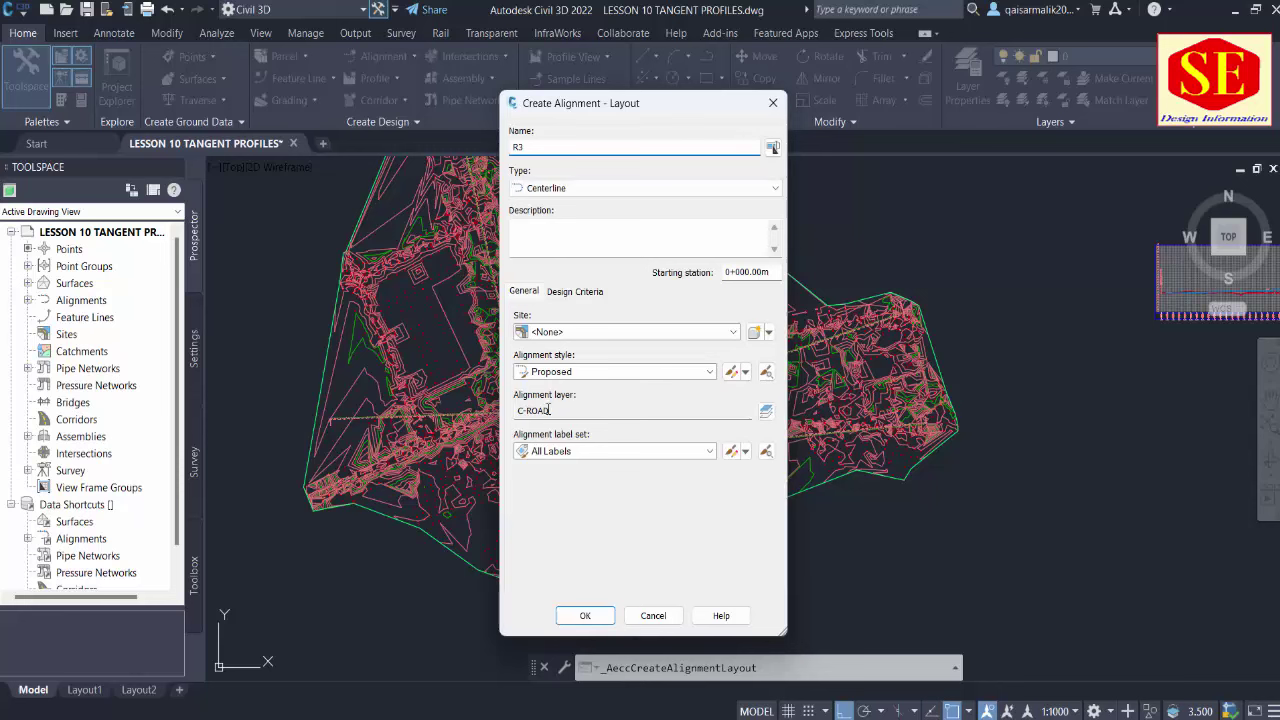
pyautogui.click(549, 376)
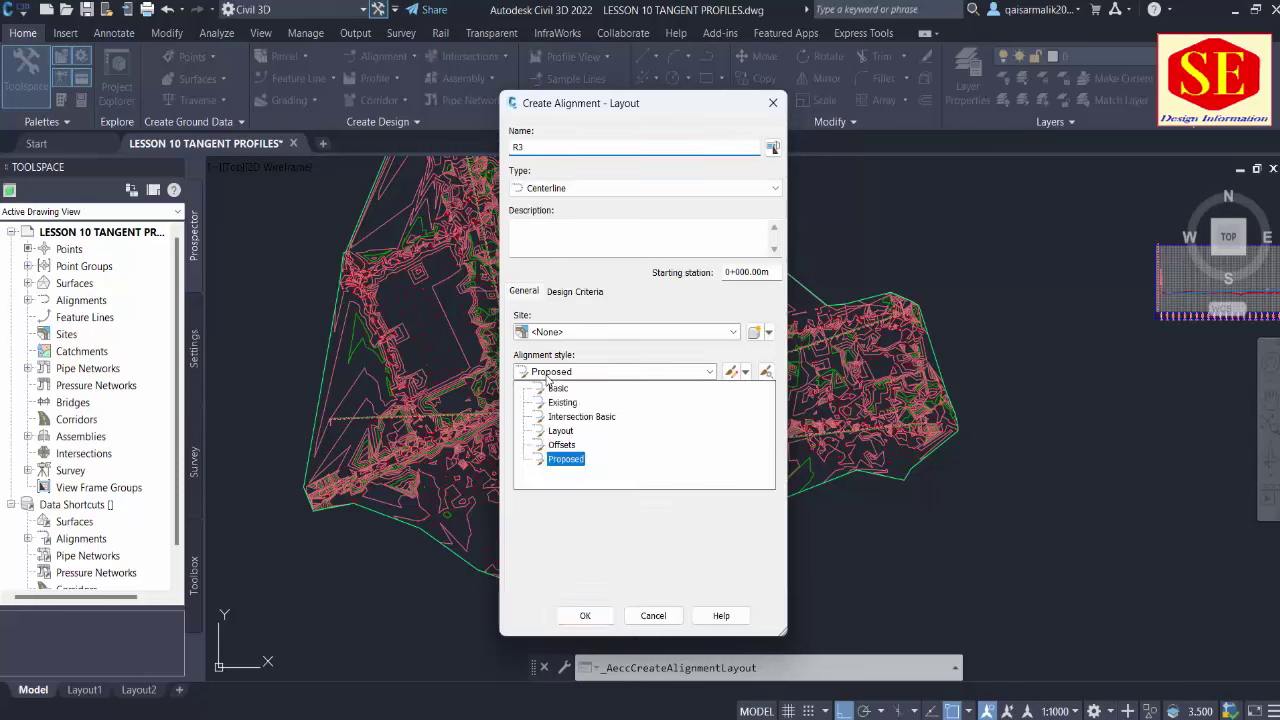
pyautogui.click(562, 404)
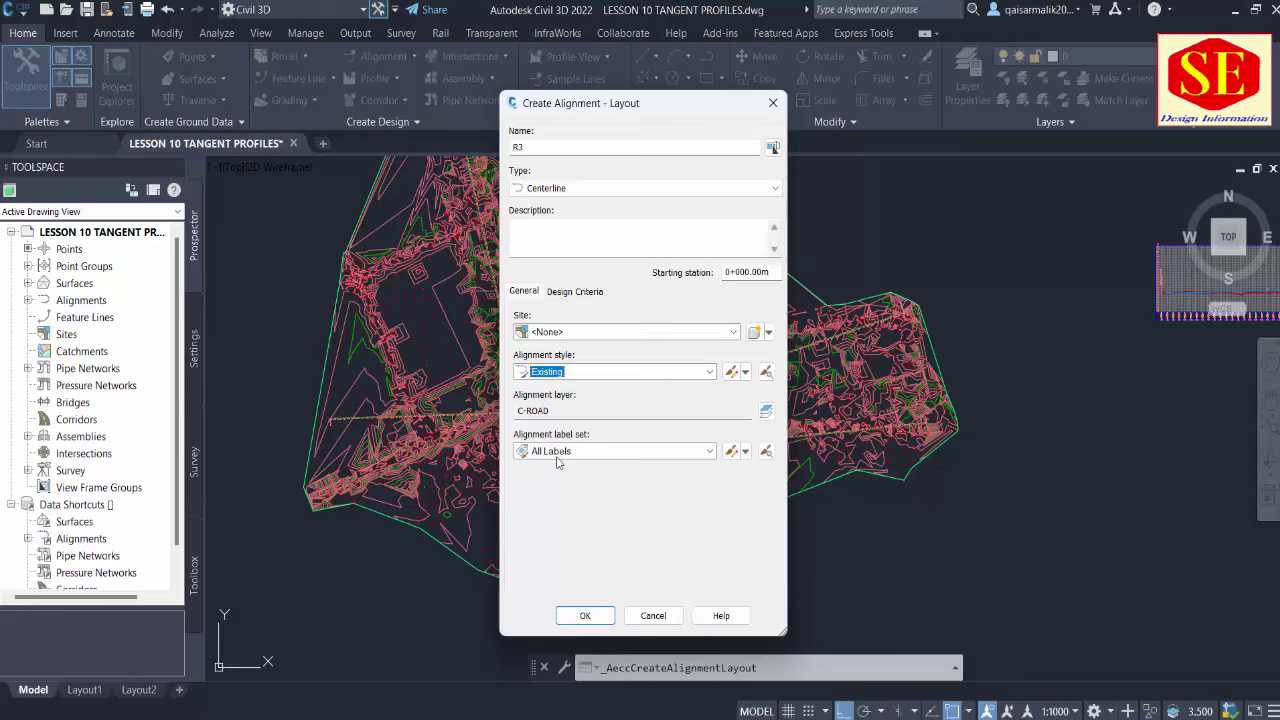
pyautogui.click(771, 279)
pyautogui.doubleClick(771, 273)
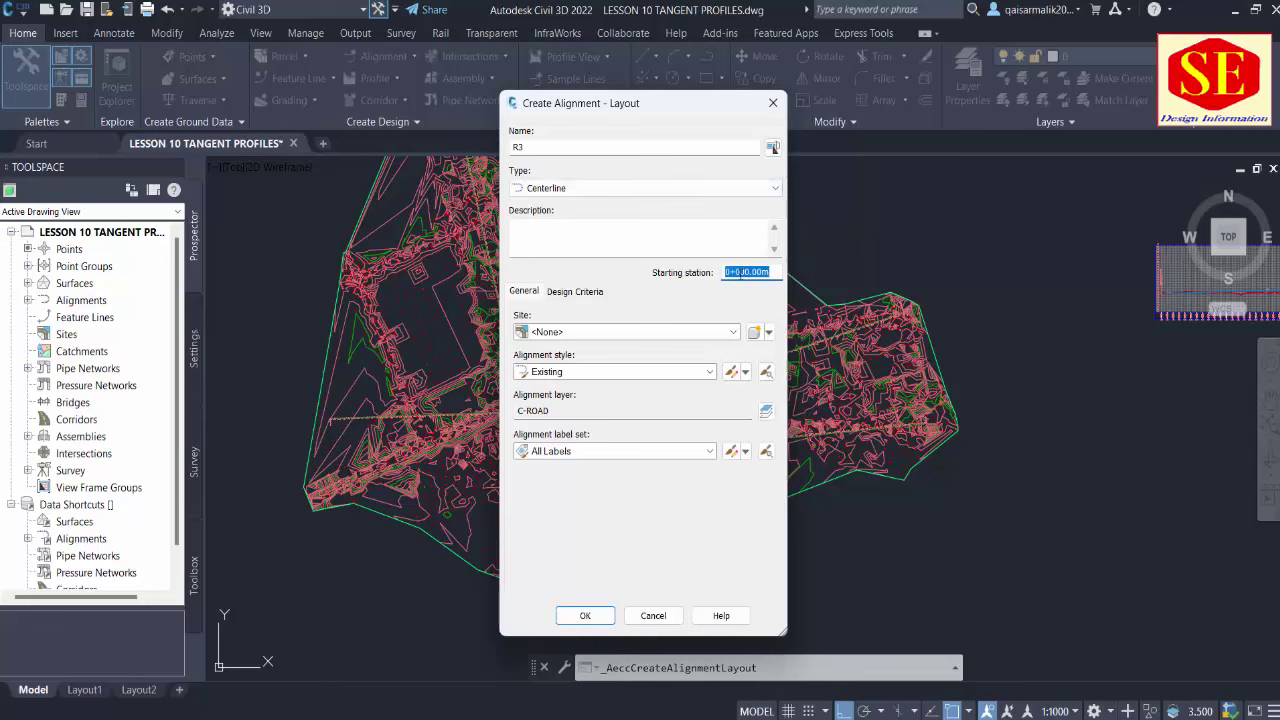
pyautogui.write('20')
pyautogui.click(584, 616)
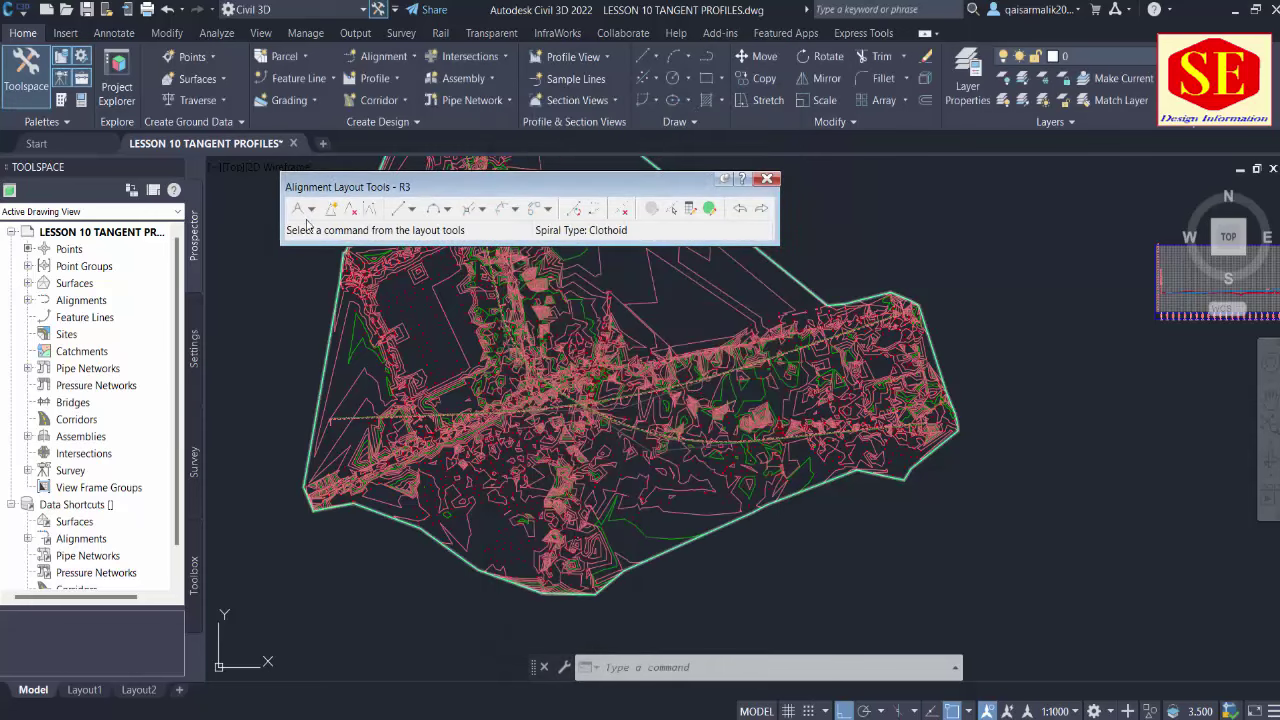
pyautogui.click(311, 208)
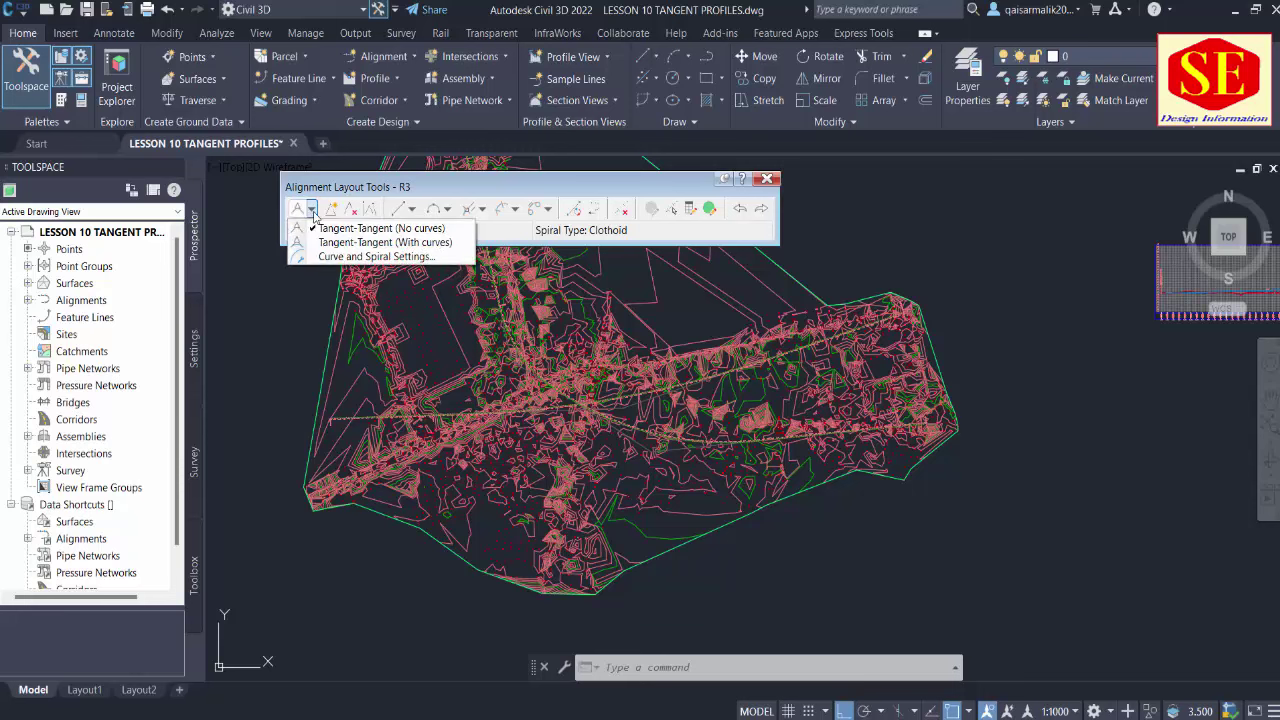
pyautogui.click(432, 243)
pyautogui.scroll(5, 743, 394)
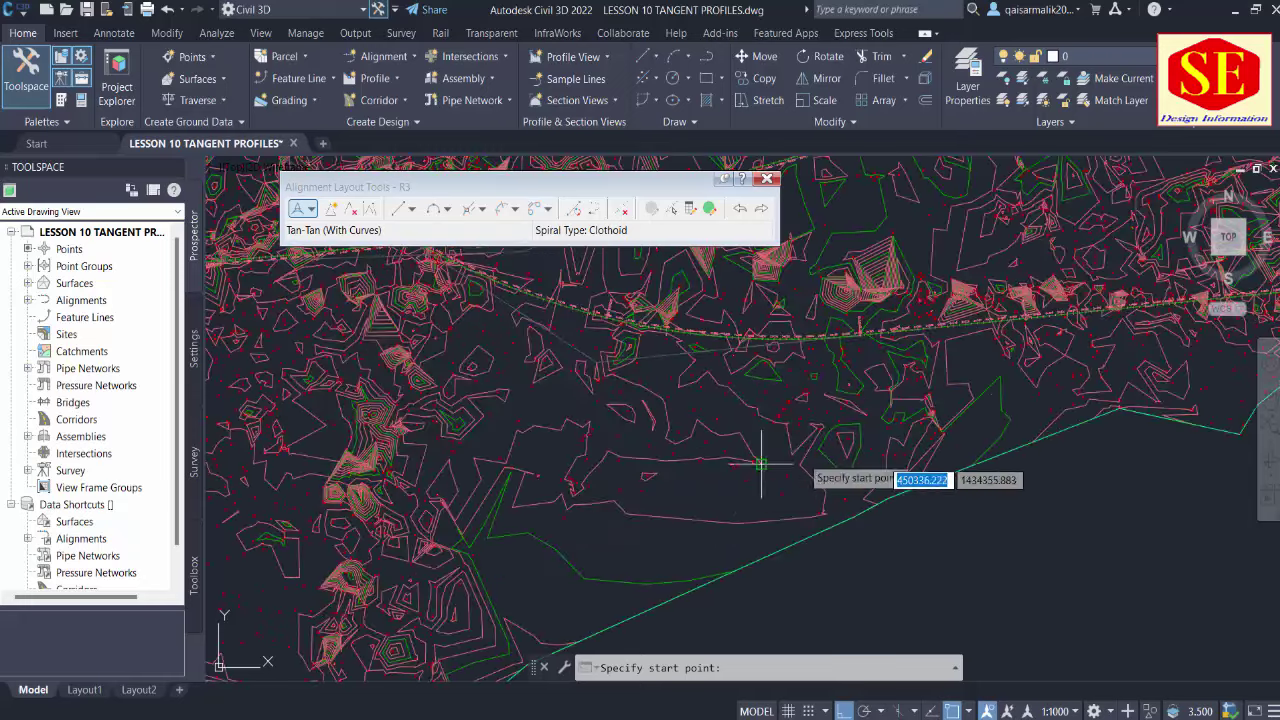
pyautogui.scroll(2, 1027, 385)
pyautogui.click(1027, 385)
pyautogui.scroll(-2, 1027, 390)
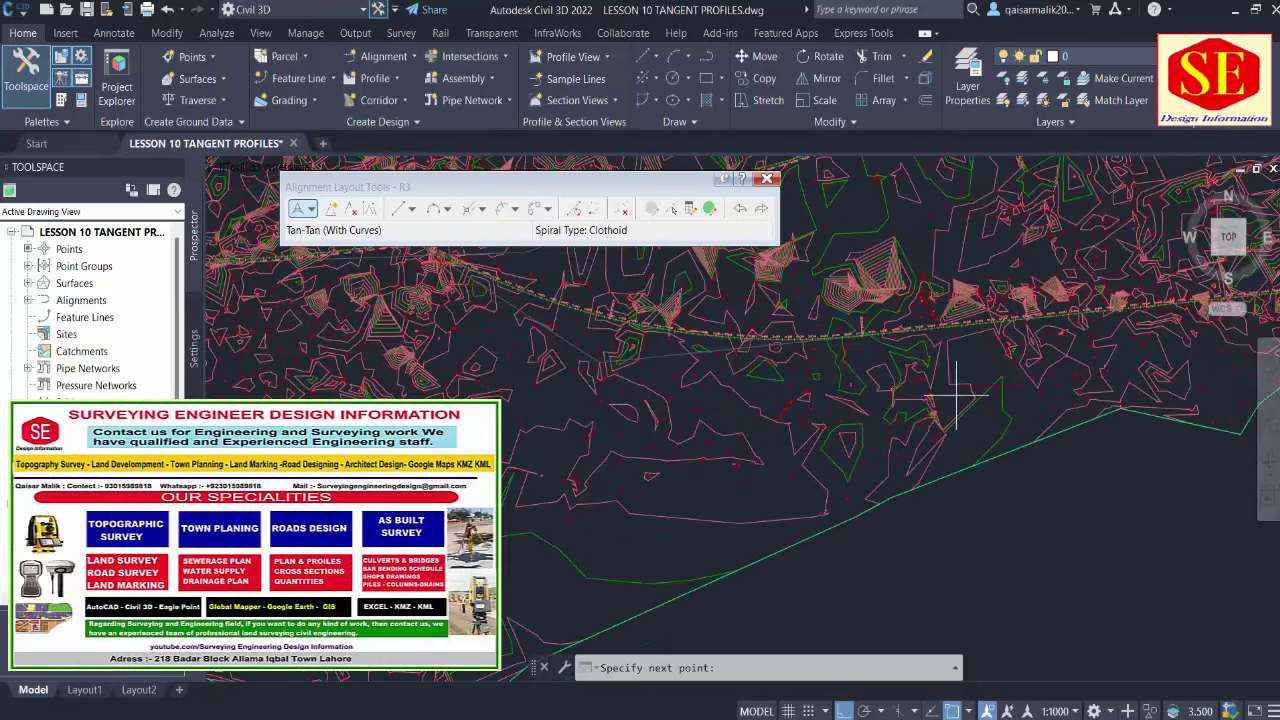
pyautogui.moveTo(990, 400); pyautogui.dragTo(1012, 398, button='middle')
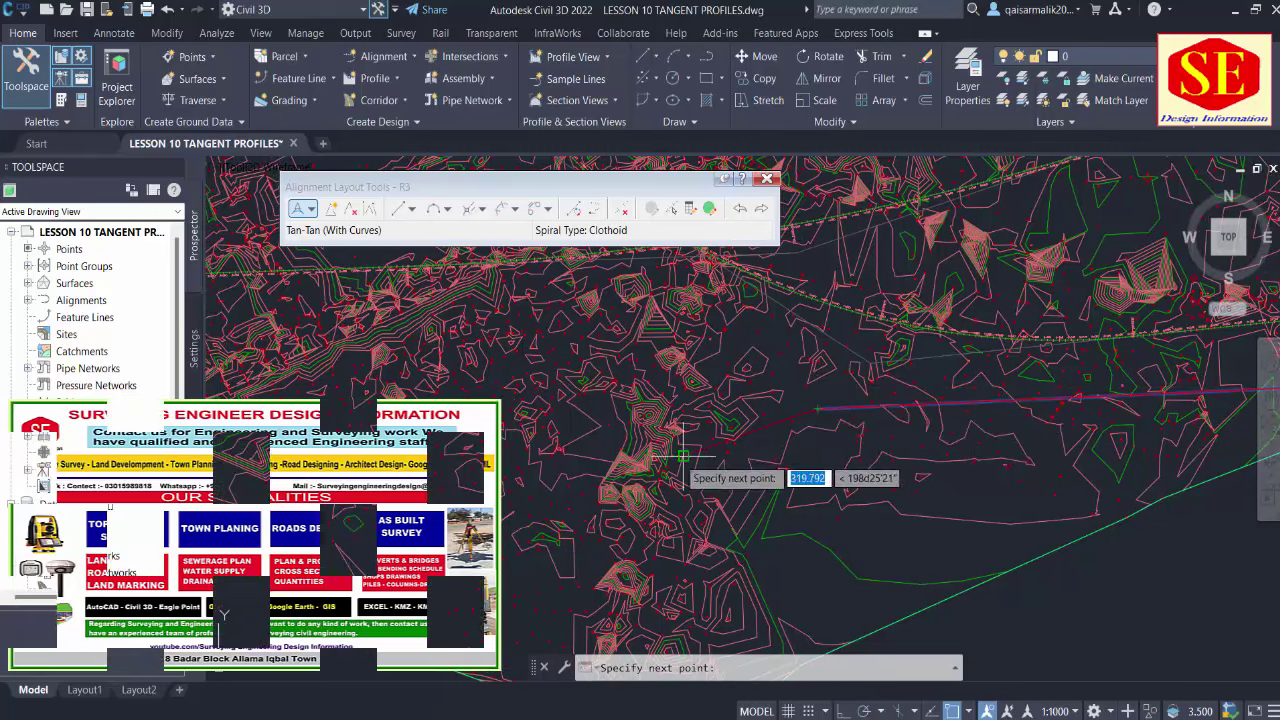
pyautogui.scroll(-1, 1000, 470)
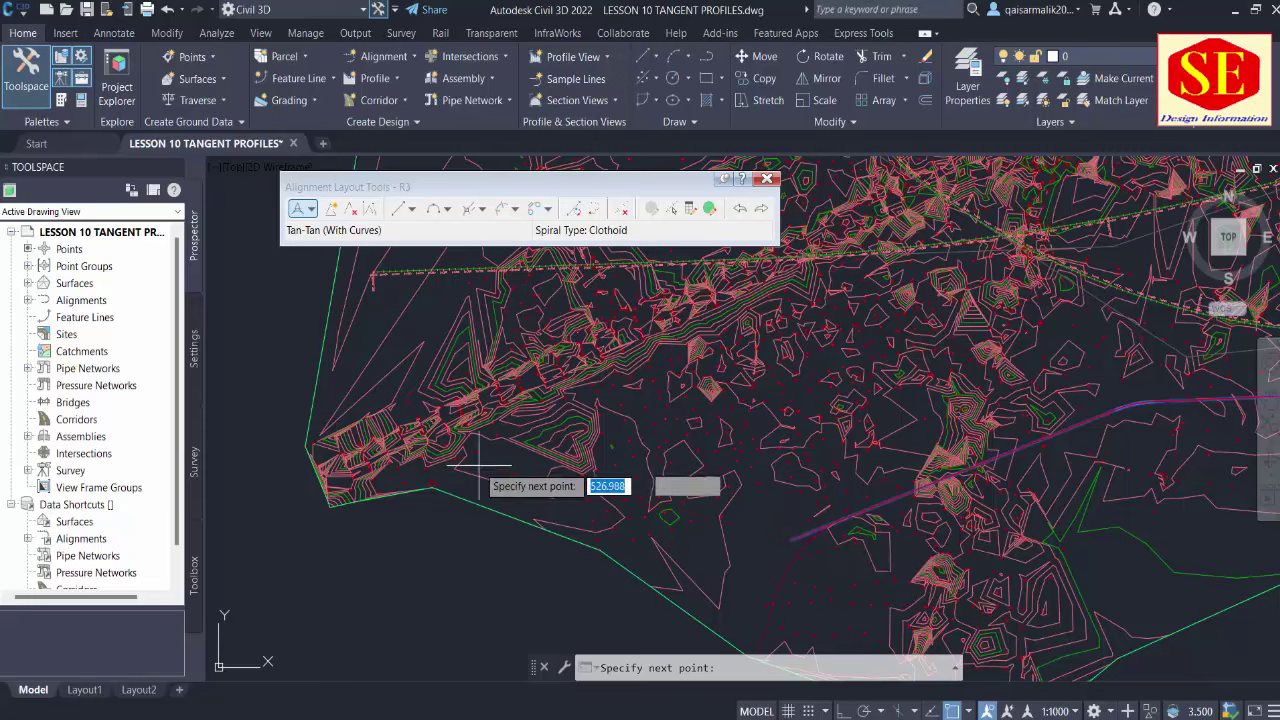
pyautogui.scroll(1, 478, 462)
pyautogui.scroll(-1, 474, 460)
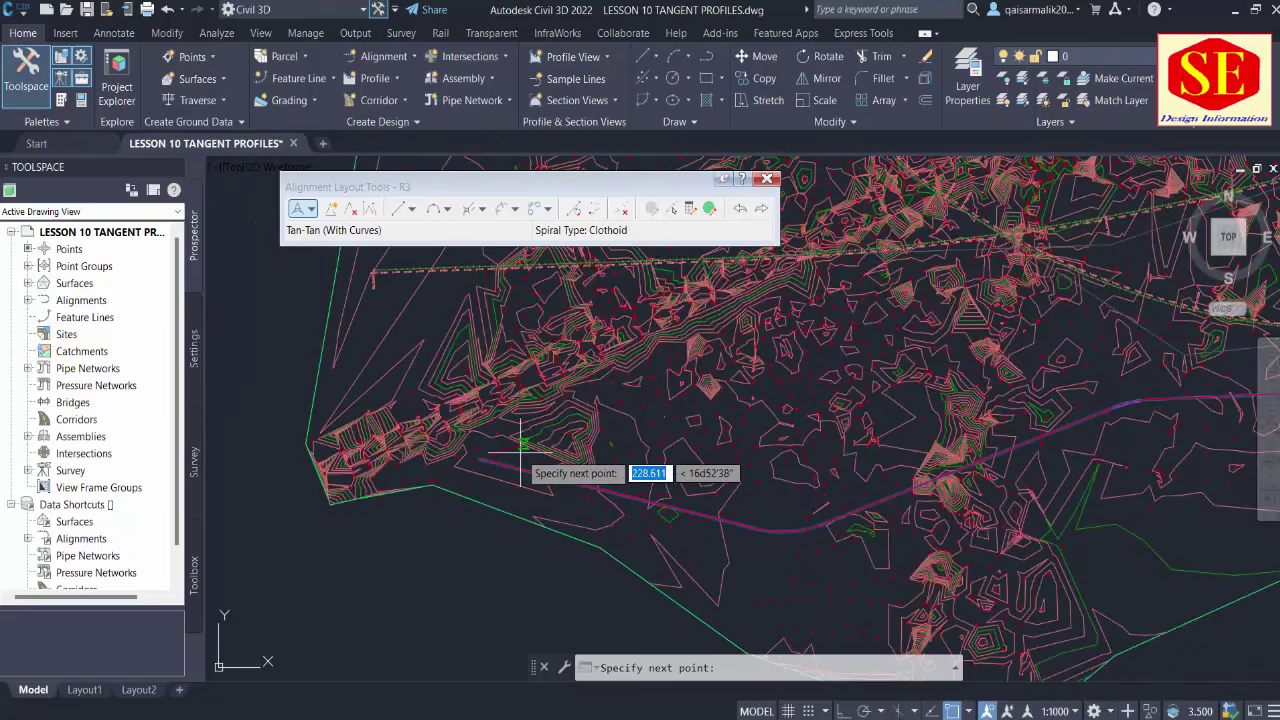
pyautogui.scroll(1, 522, 452)
pyautogui.scroll(2, 470, 466)
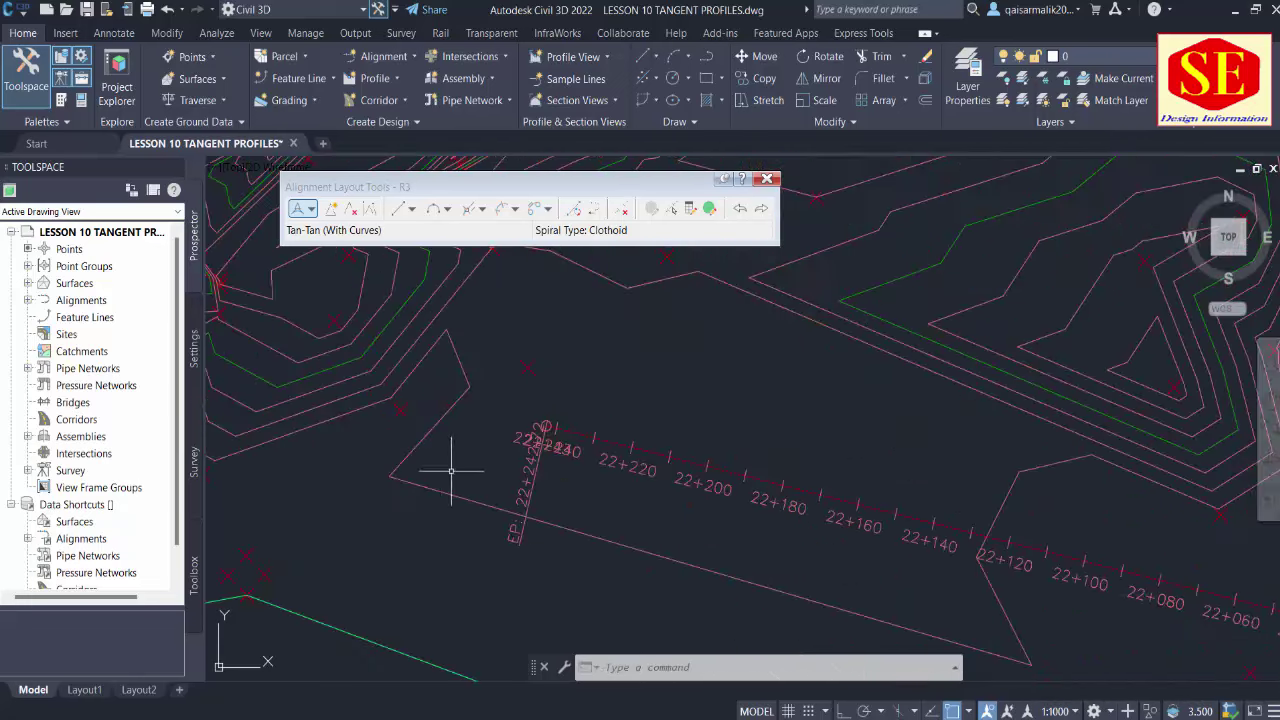
pyautogui.scroll(-3, 346, 455)
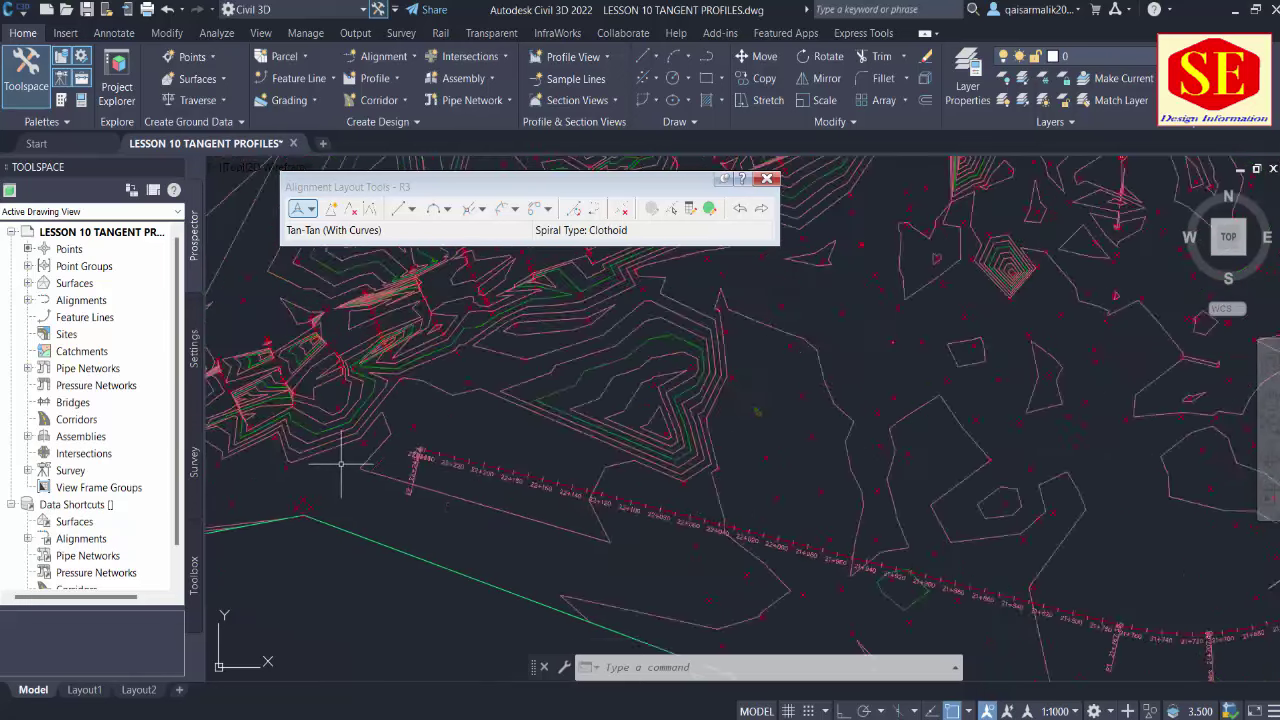
pyautogui.scroll(1, 882, 470)
pyautogui.scroll(1, 1000, 460)
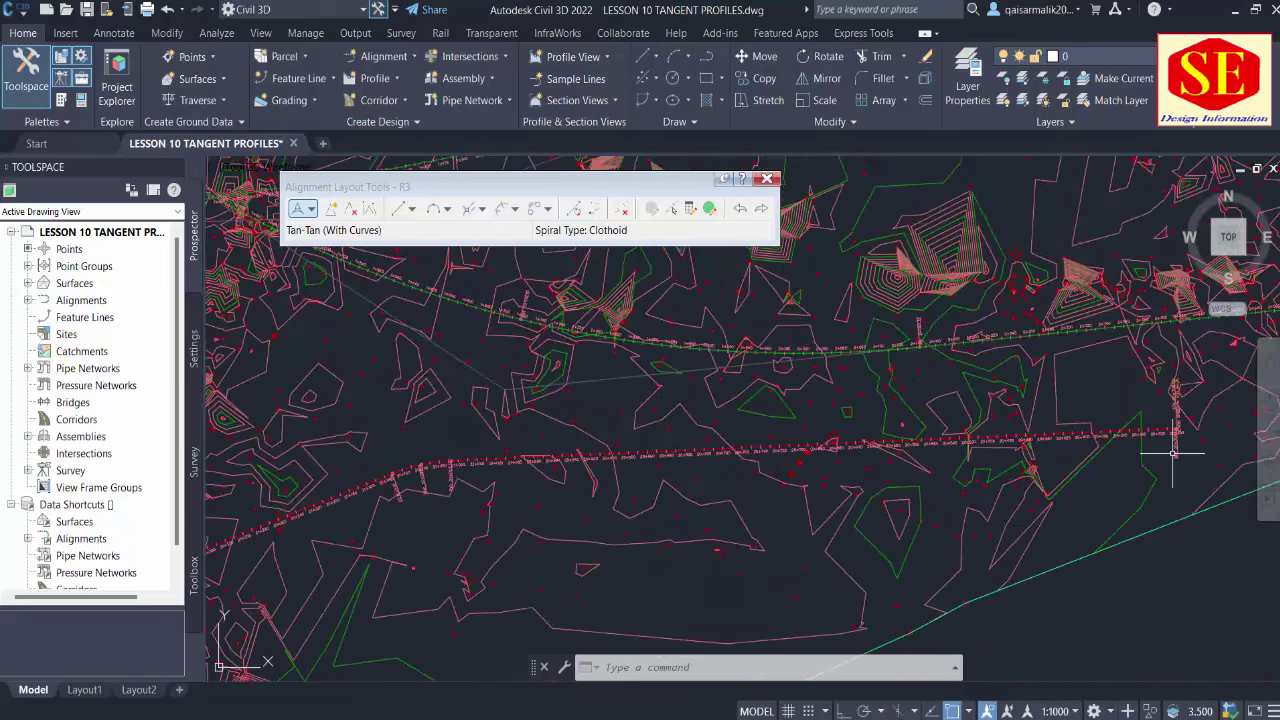
pyautogui.scroll(-2, 1062, 447)
pyautogui.scroll(2, 900, 470)
pyautogui.scroll(1, 857, 500)
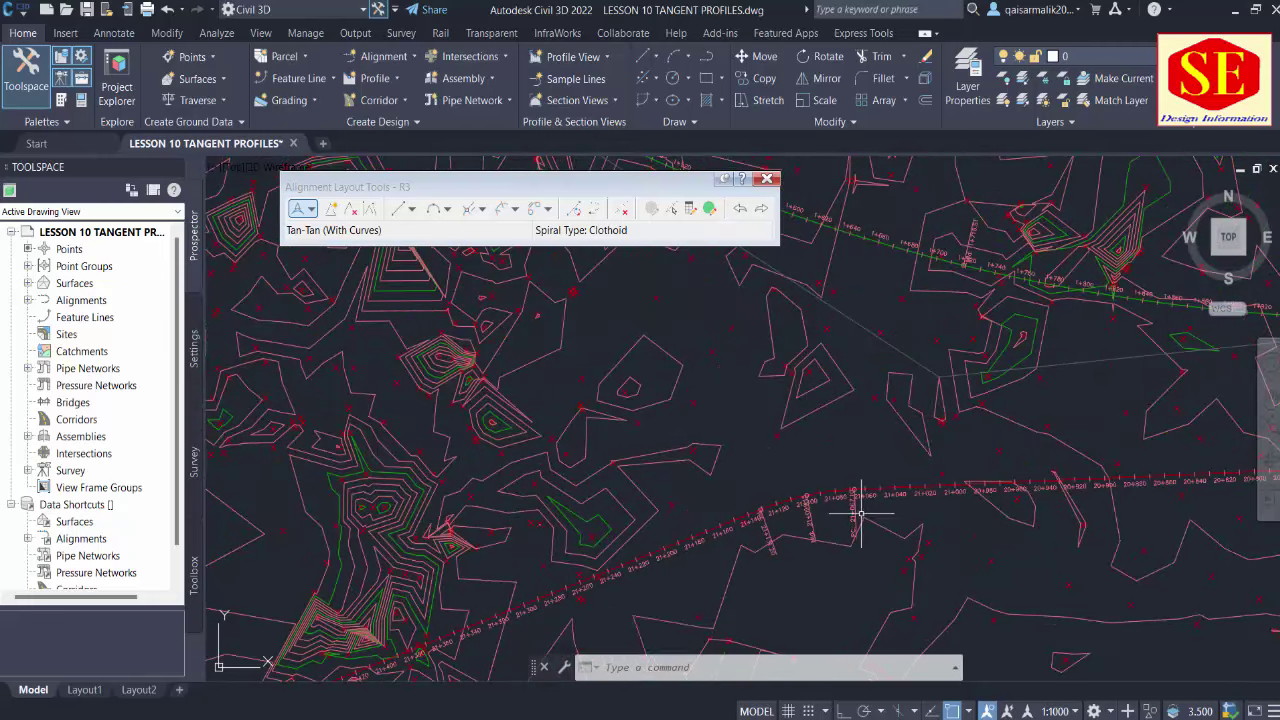
pyautogui.press('Escape')
pyautogui.scroll(-5, 670, 441)
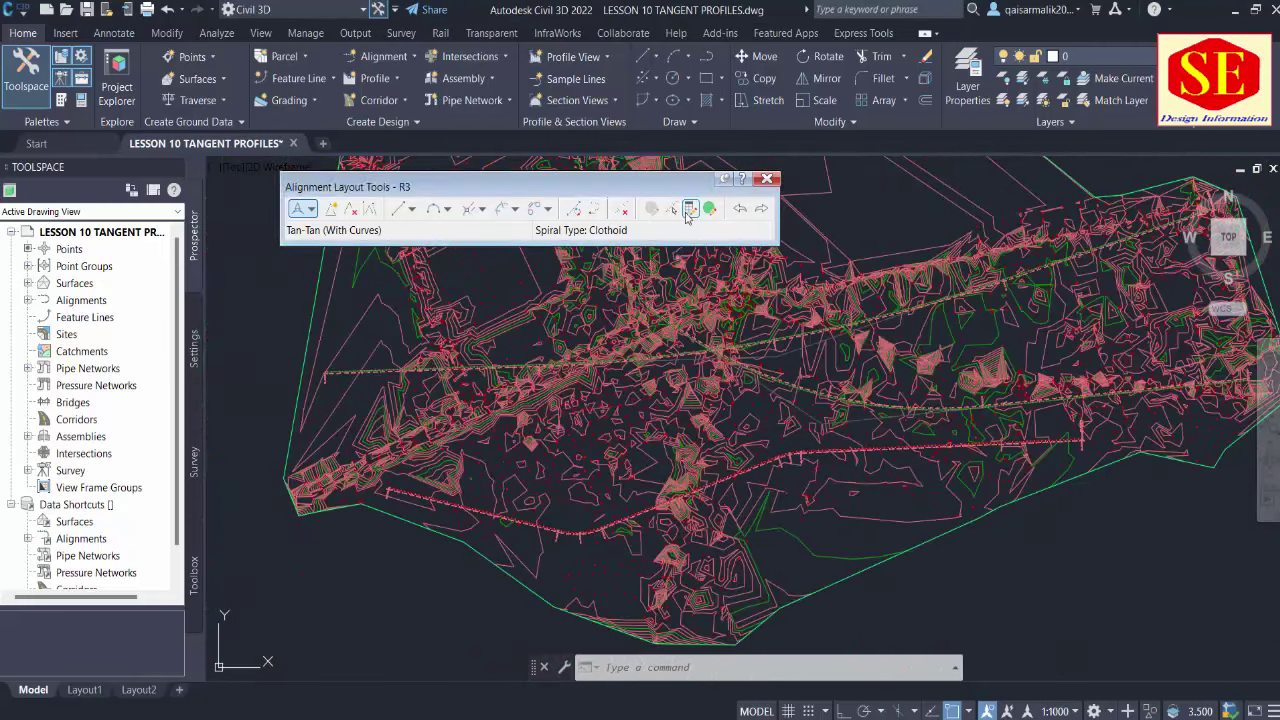
pyautogui.click(768, 179)
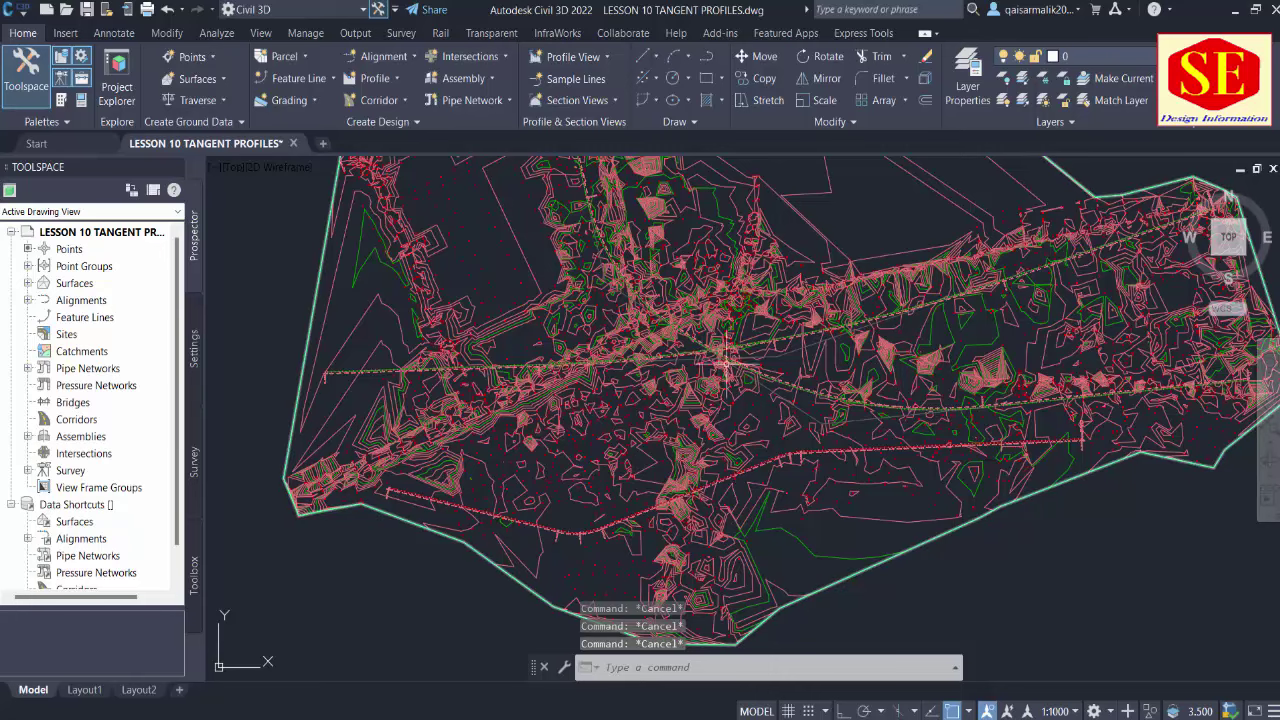
pyautogui.scroll(3, 726, 355)
pyautogui.scroll(-2, 700, 350)
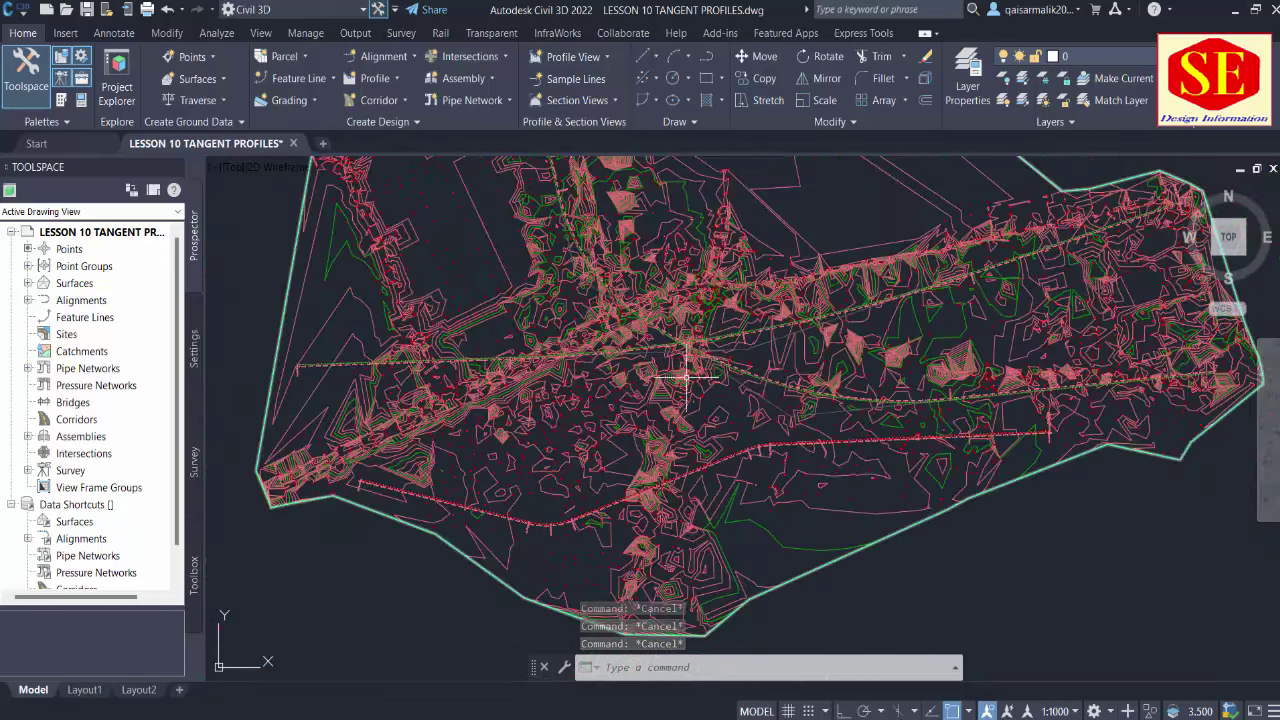
# Make minor contours red in the surface's Contours 1m and 5m (Design) style
pyautogui.click(675, 380)
pyautogui.rightClick(666, 385)
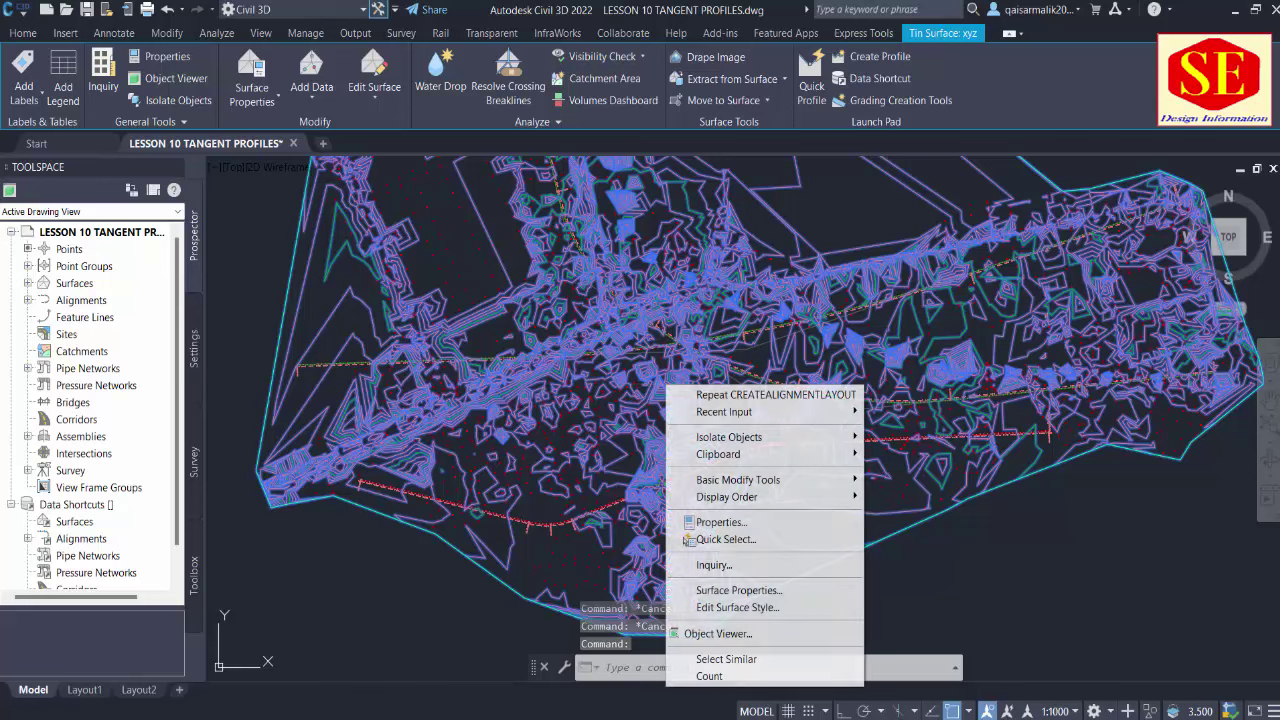
pyautogui.click(714, 607)
pyautogui.click(405, 196)
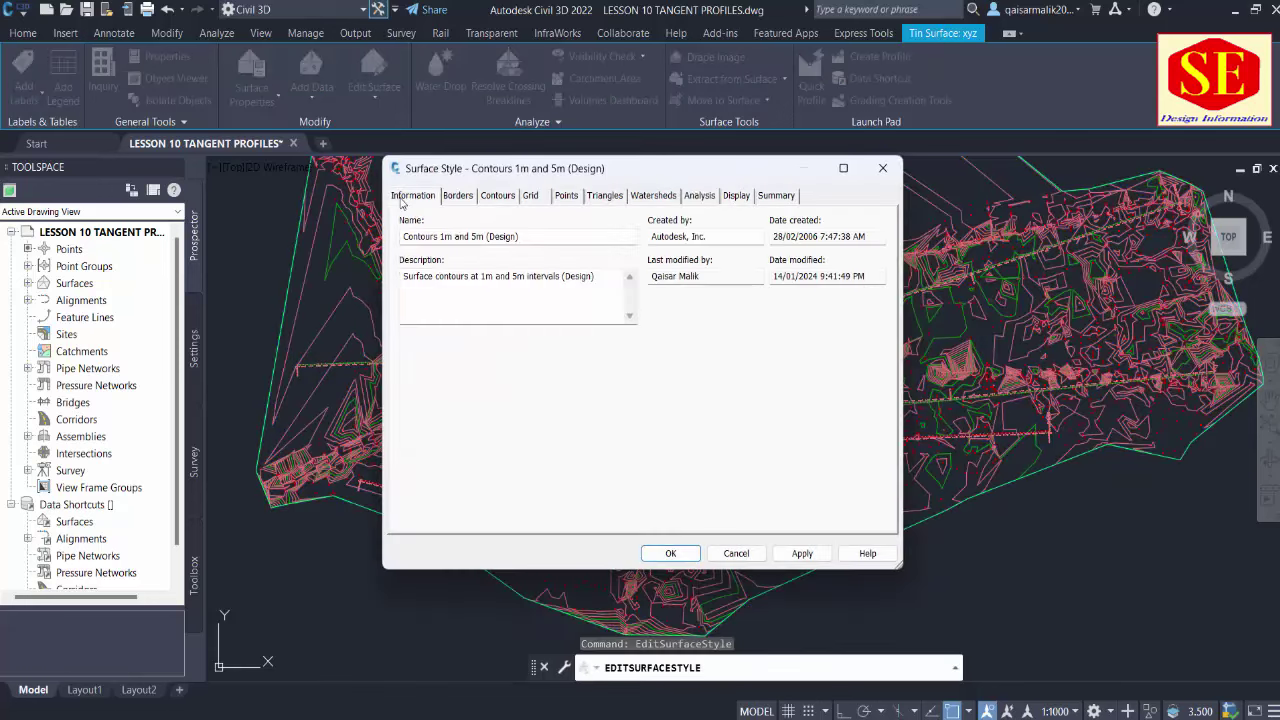
pyautogui.click(740, 198)
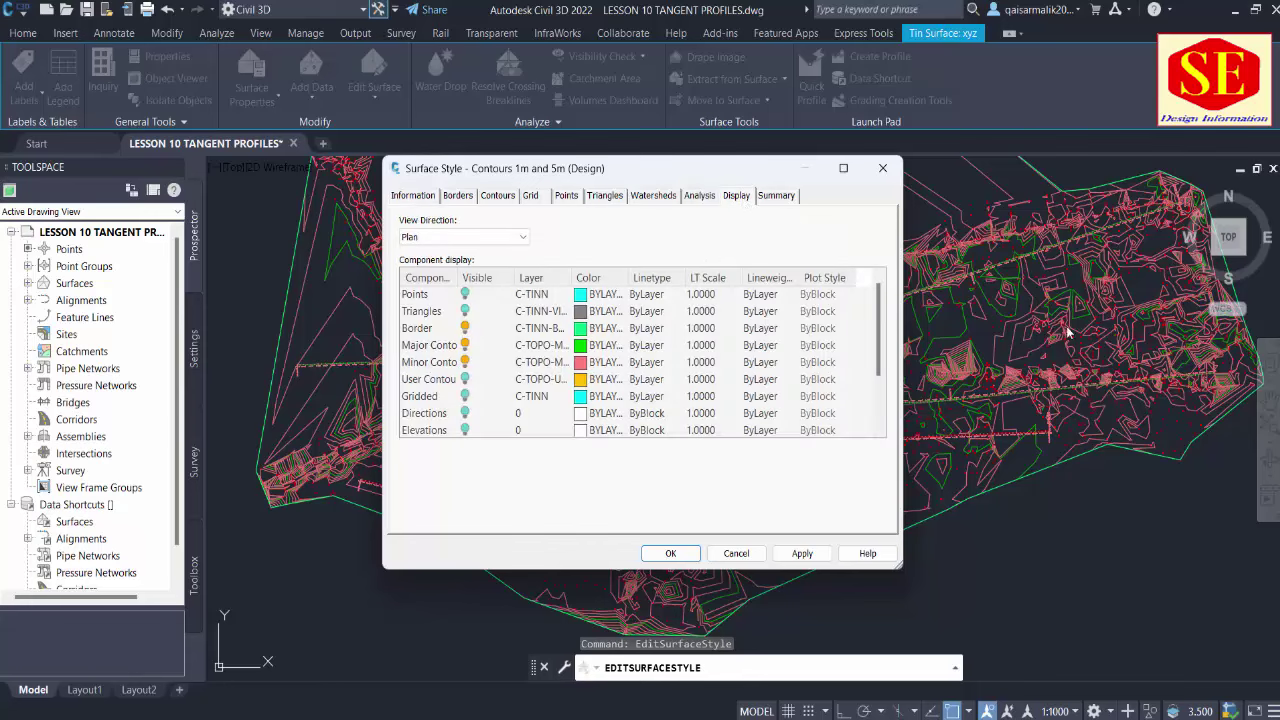
pyautogui.click(590, 363)
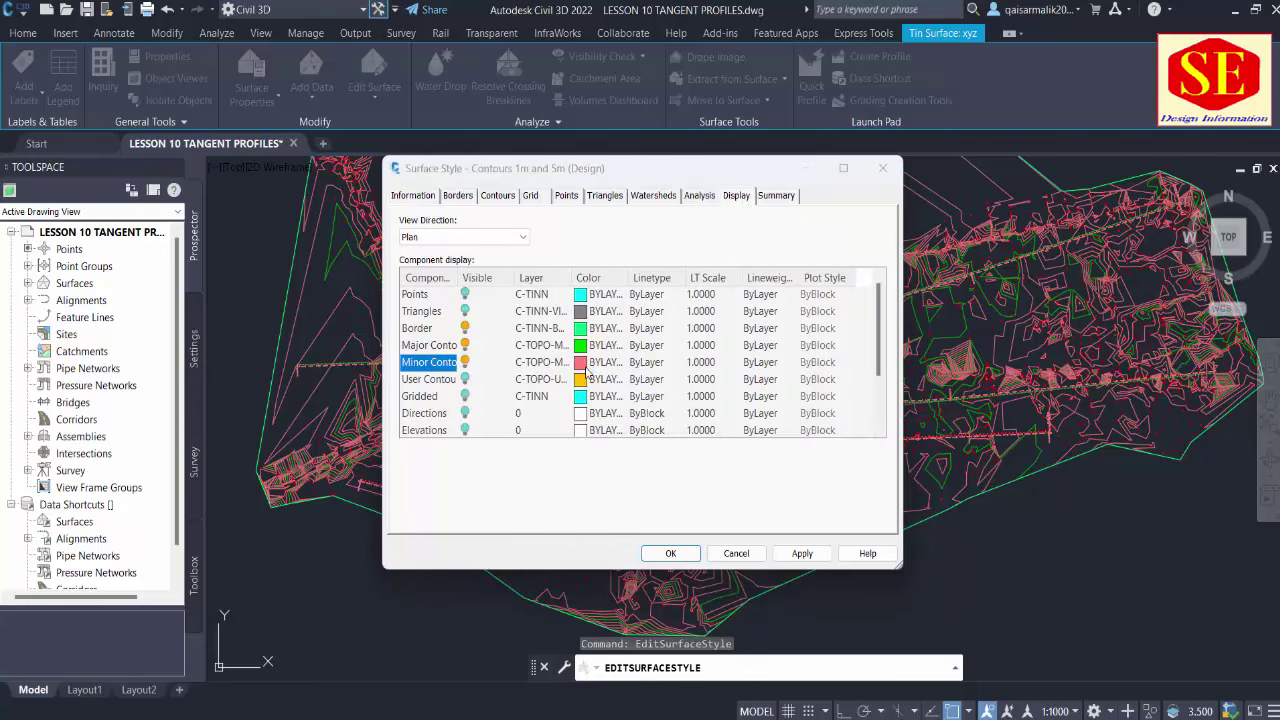
pyautogui.click(502, 410)
pyautogui.click(637, 514)
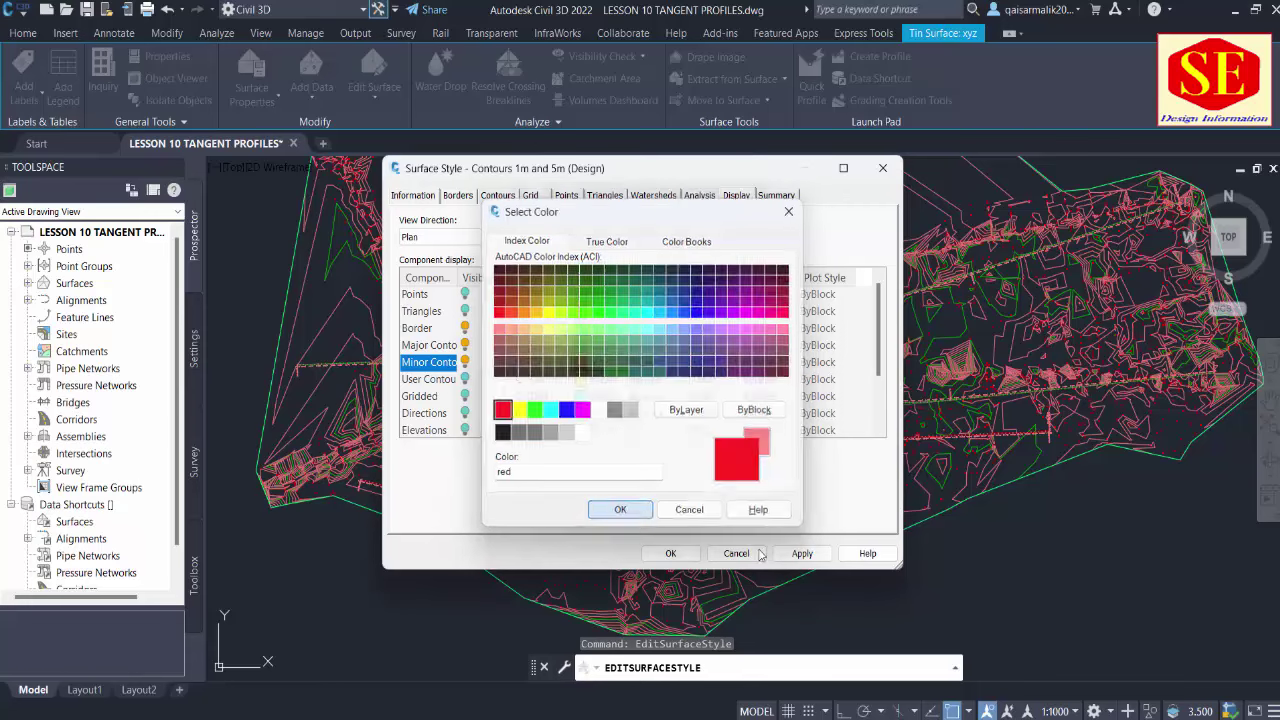
pyautogui.click(802, 553)
pyautogui.click(671, 554)
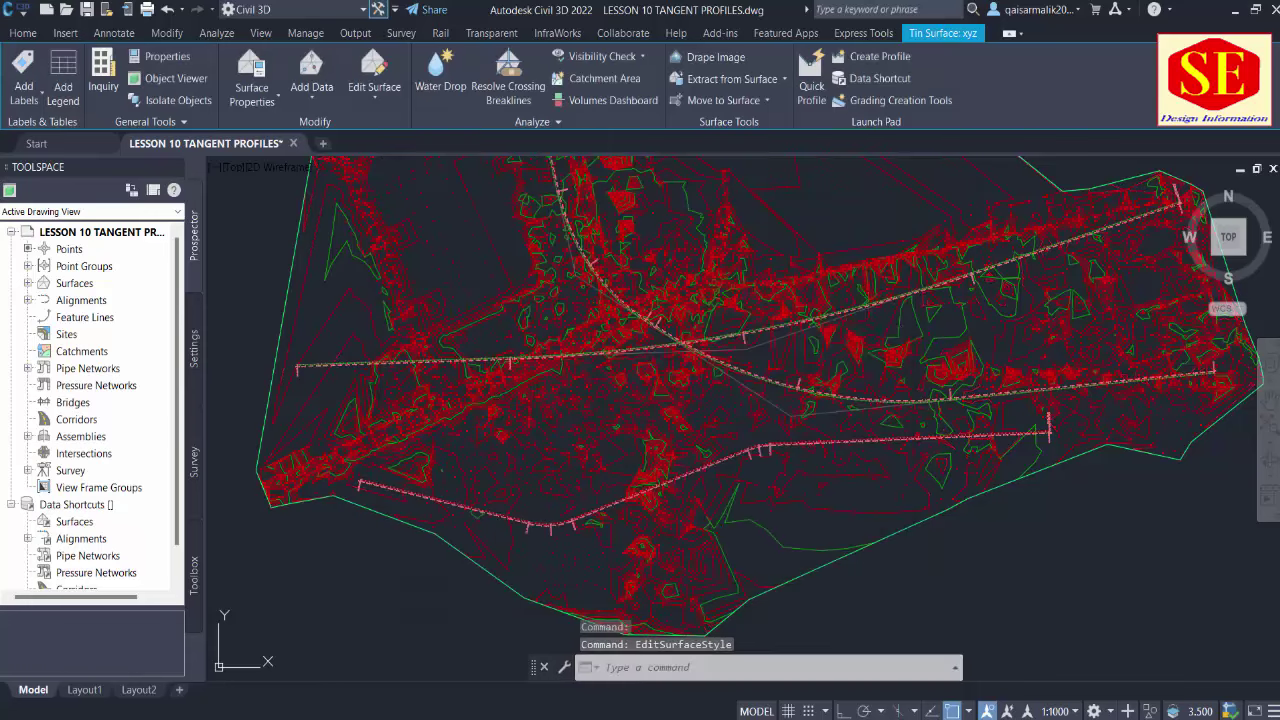
pyautogui.press('Escape')
# Zoom and pan to recentre the view on the surface
pyautogui.scroll(3, 724, 280)
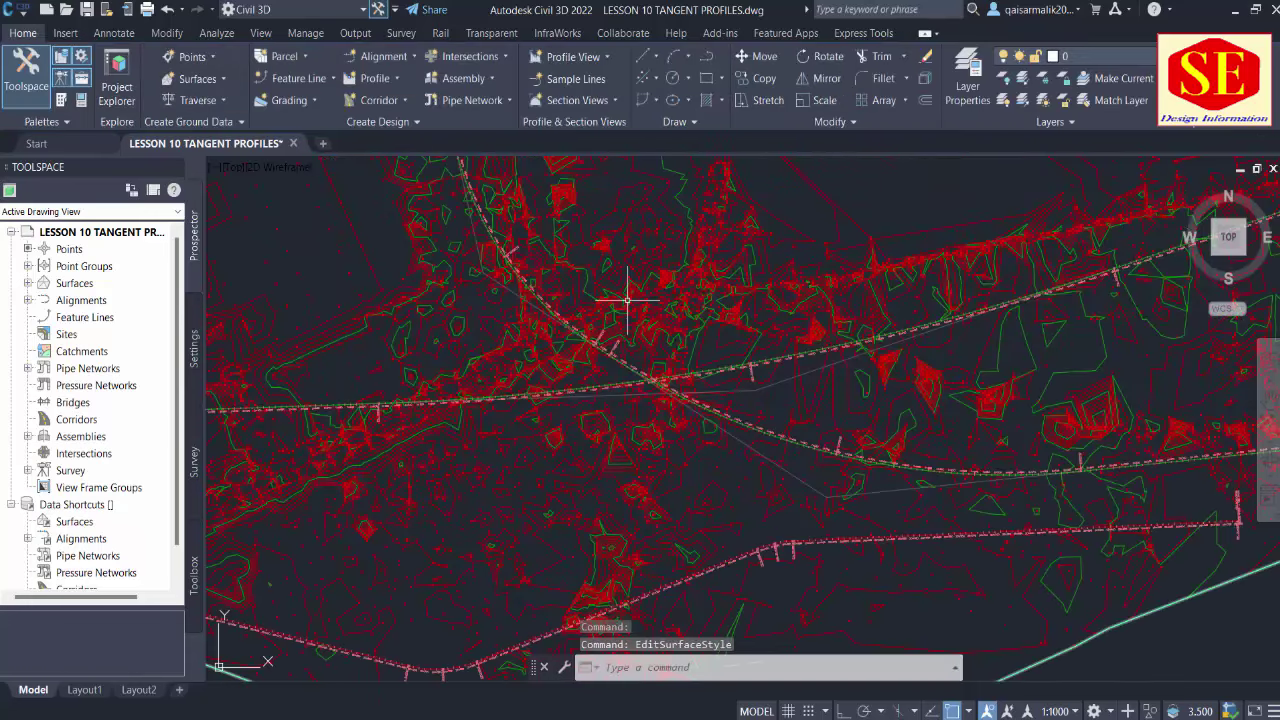
pyautogui.scroll(-2, 860, 280)
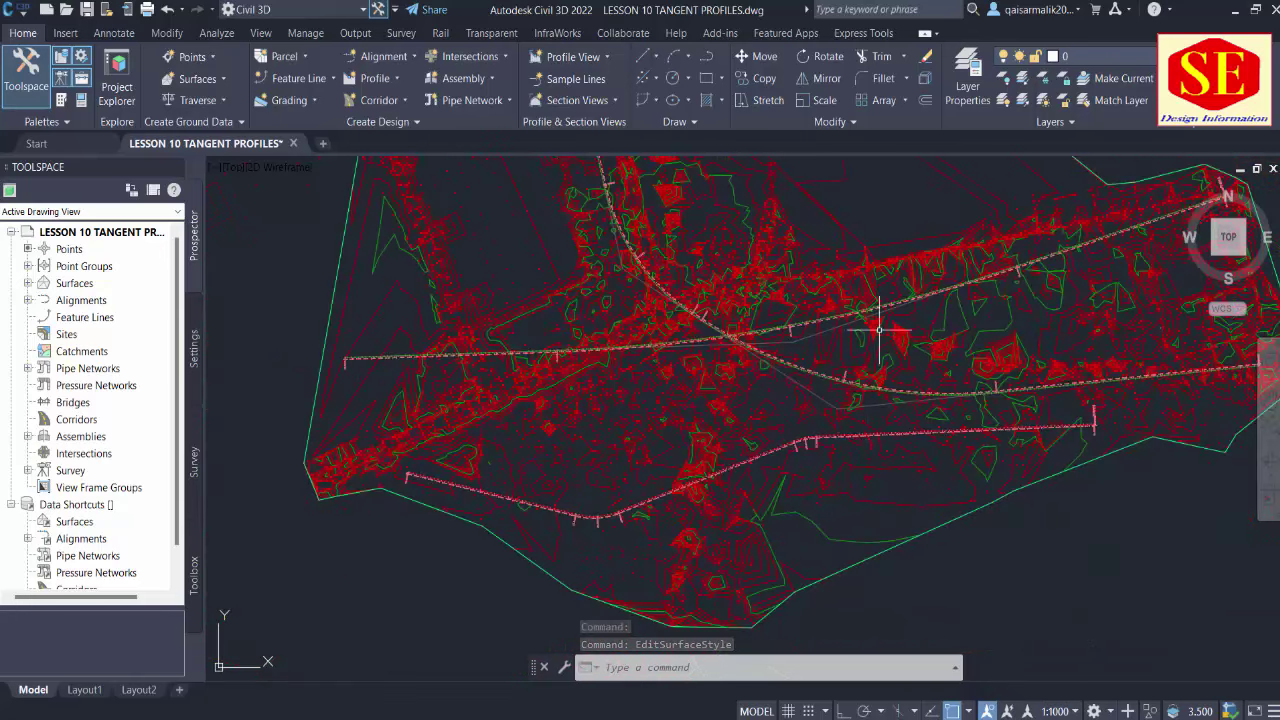
pyautogui.moveTo(571, 386); pyautogui.dragTo(643, 457, button='middle')
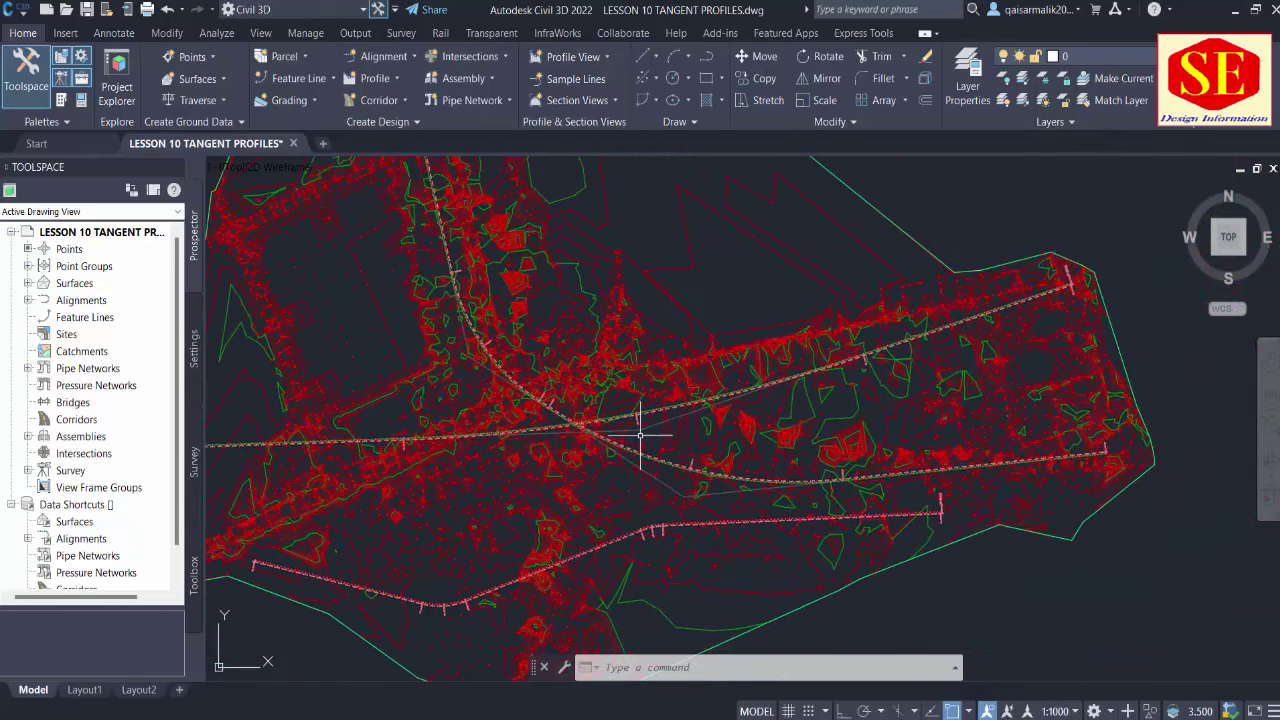
pyautogui.scroll(-3, 646, 414)
pyautogui.scroll(1, 780, 391)
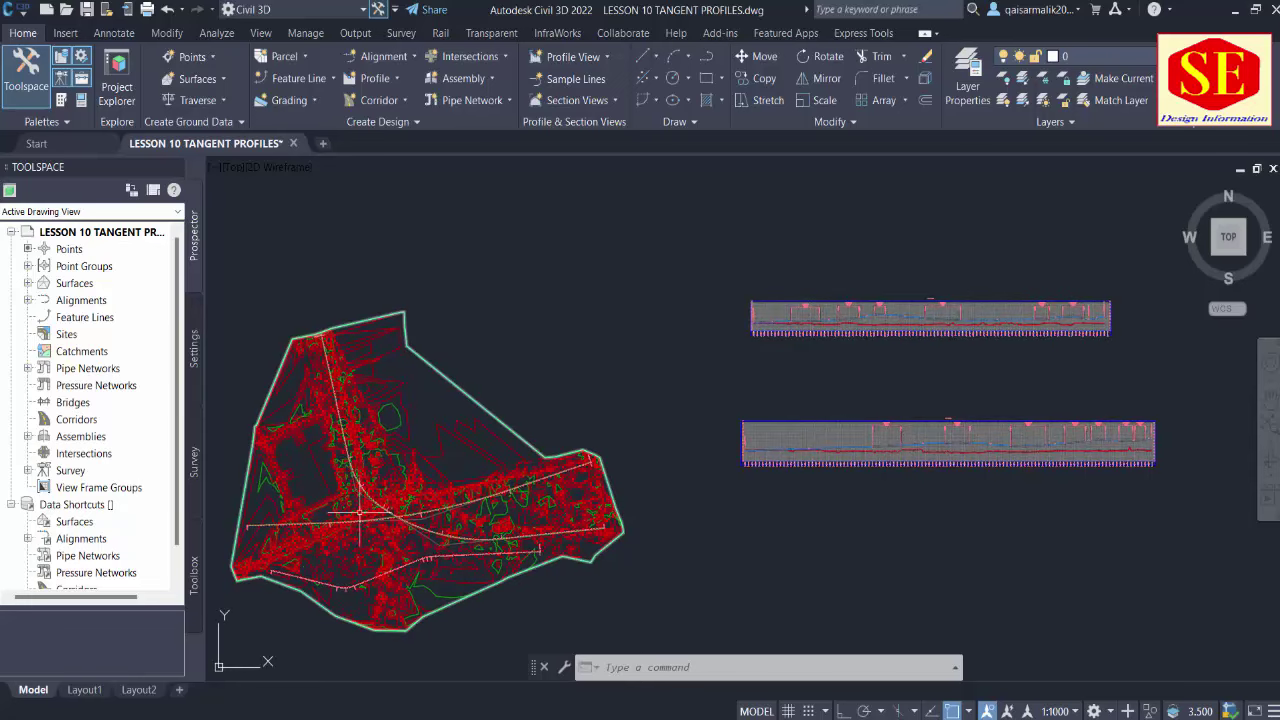
pyautogui.moveTo(637, 482)
pyautogui.mouseDown(button='middle')
pyautogui.moveTo(731, 423)
pyautogui.moveTo(859, 387)
pyautogui.mouseUp(button='middle')
pyautogui.scroll(3, 454, 560)
pyautogui.scroll(3, 462, 520)
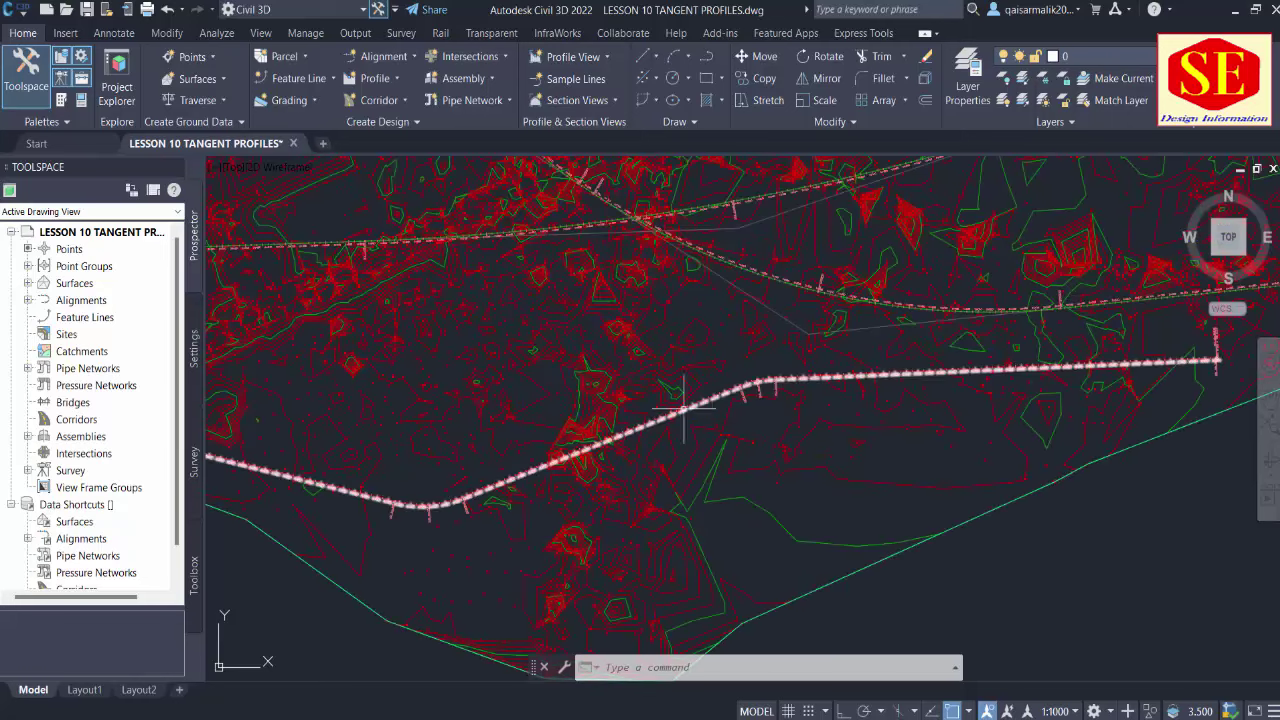
pyautogui.scroll(-5, 466, 500)
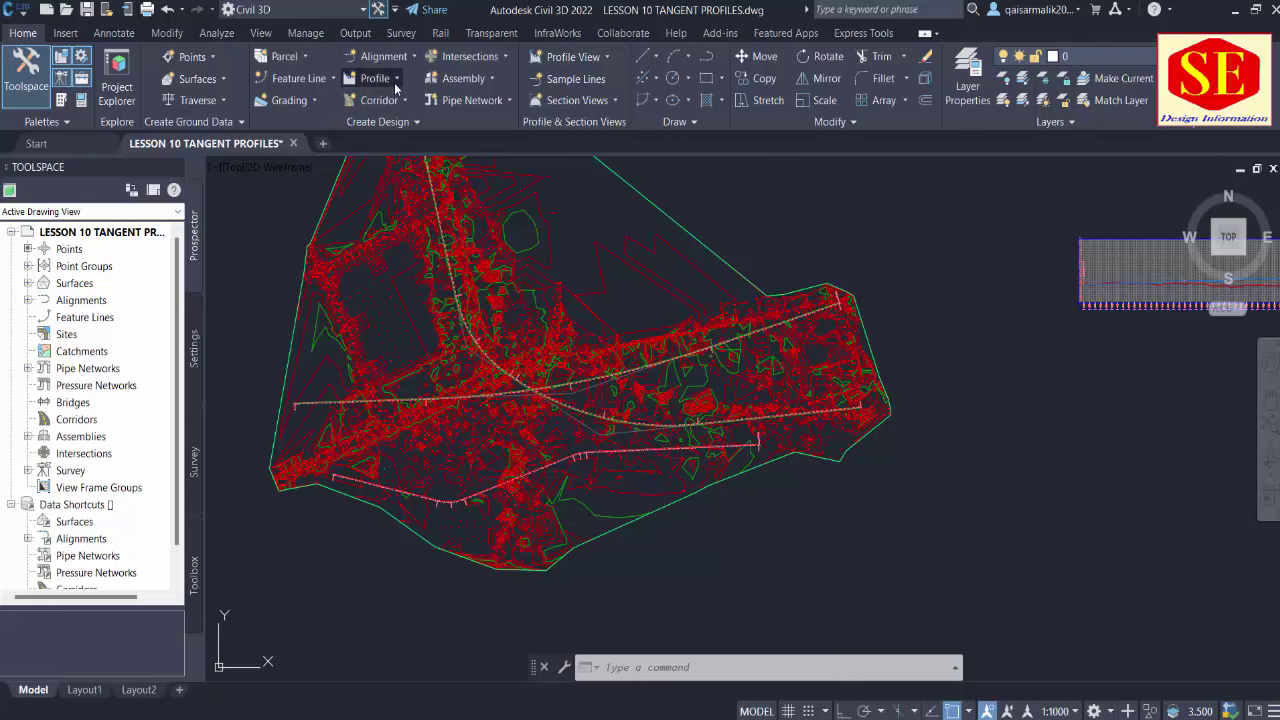
# Start Create Profile from File and choose the DISTANCE ELEVATIONS text file
pyautogui.click(382, 78)
pyautogui.click(801, 193)
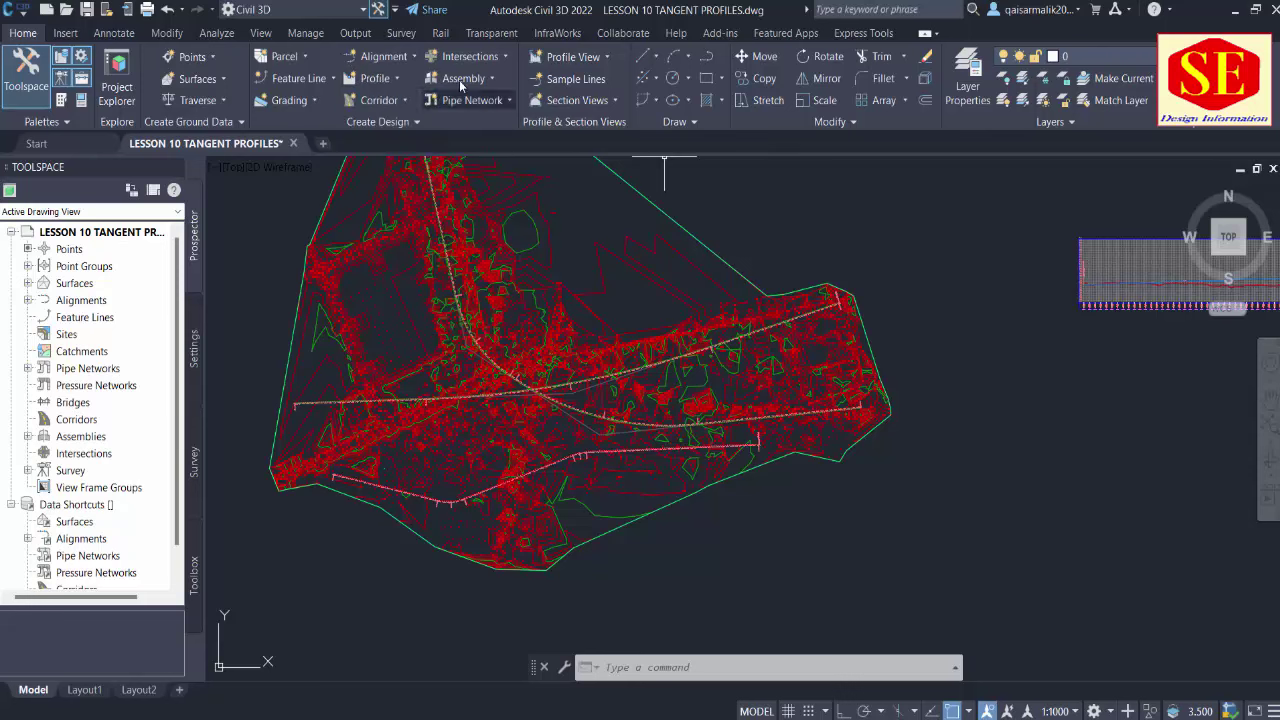
pyautogui.click(399, 80)
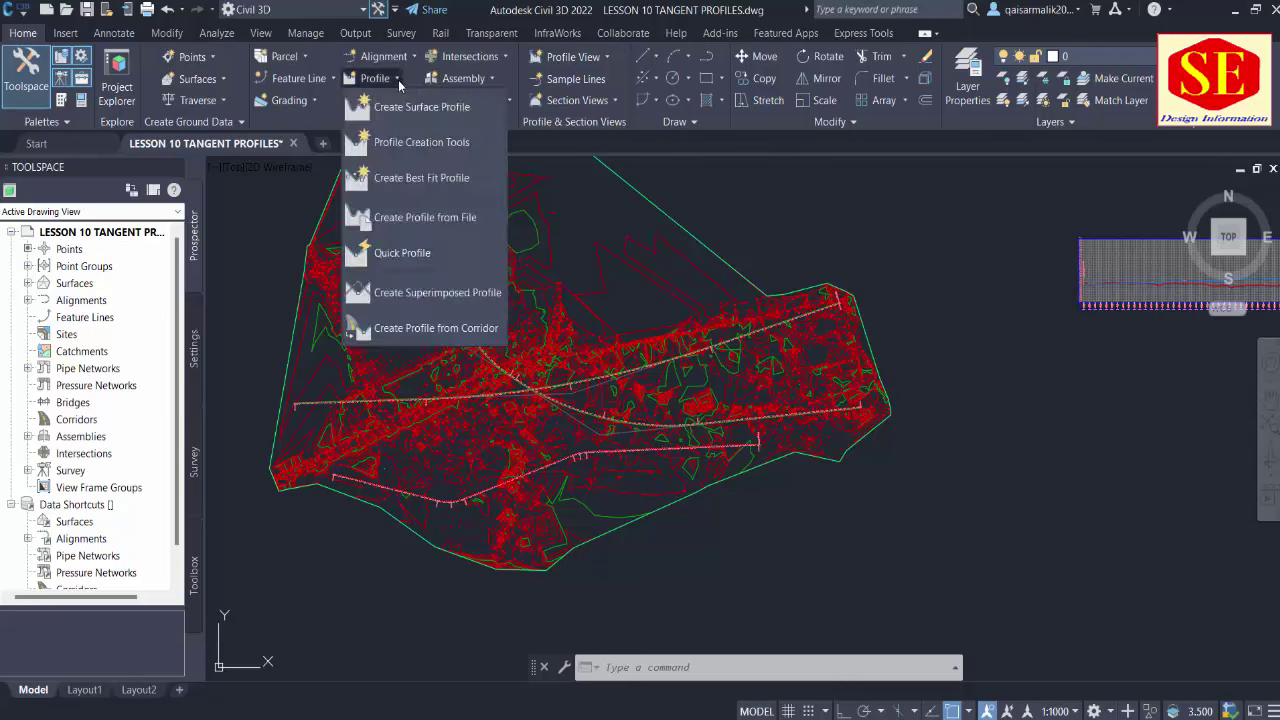
pyautogui.click(452, 224)
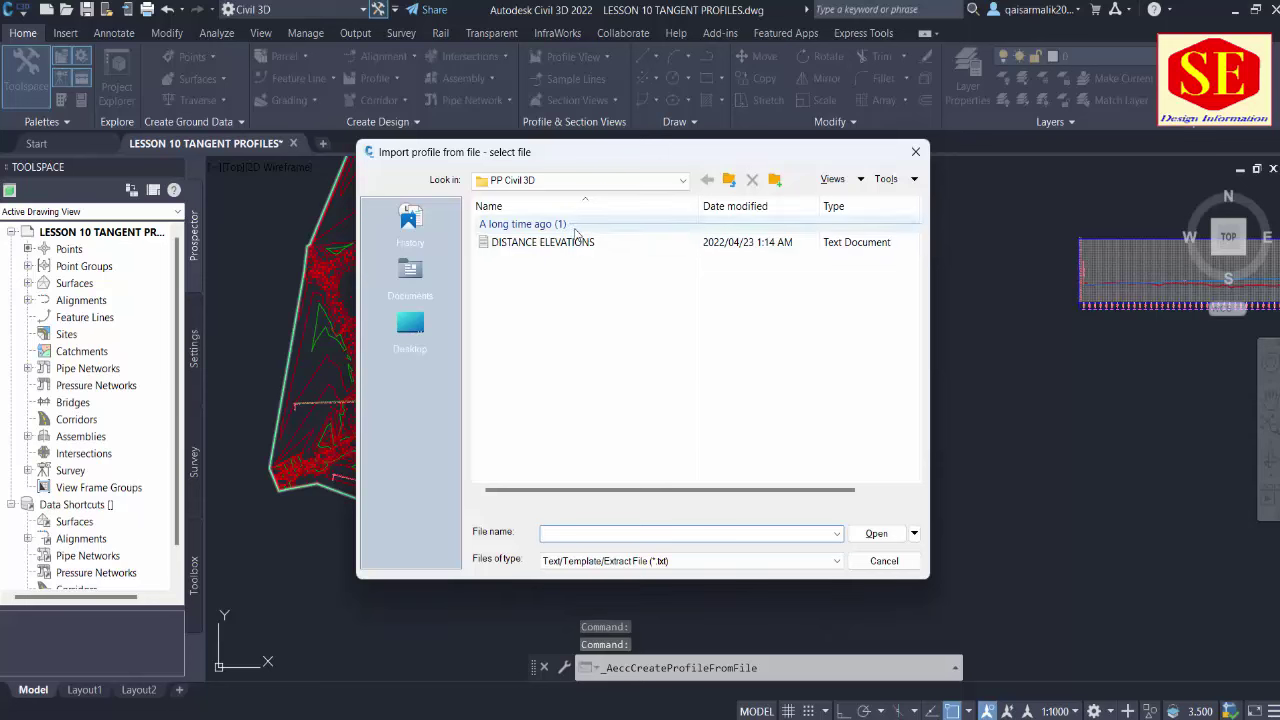
pyautogui.click(513, 248)
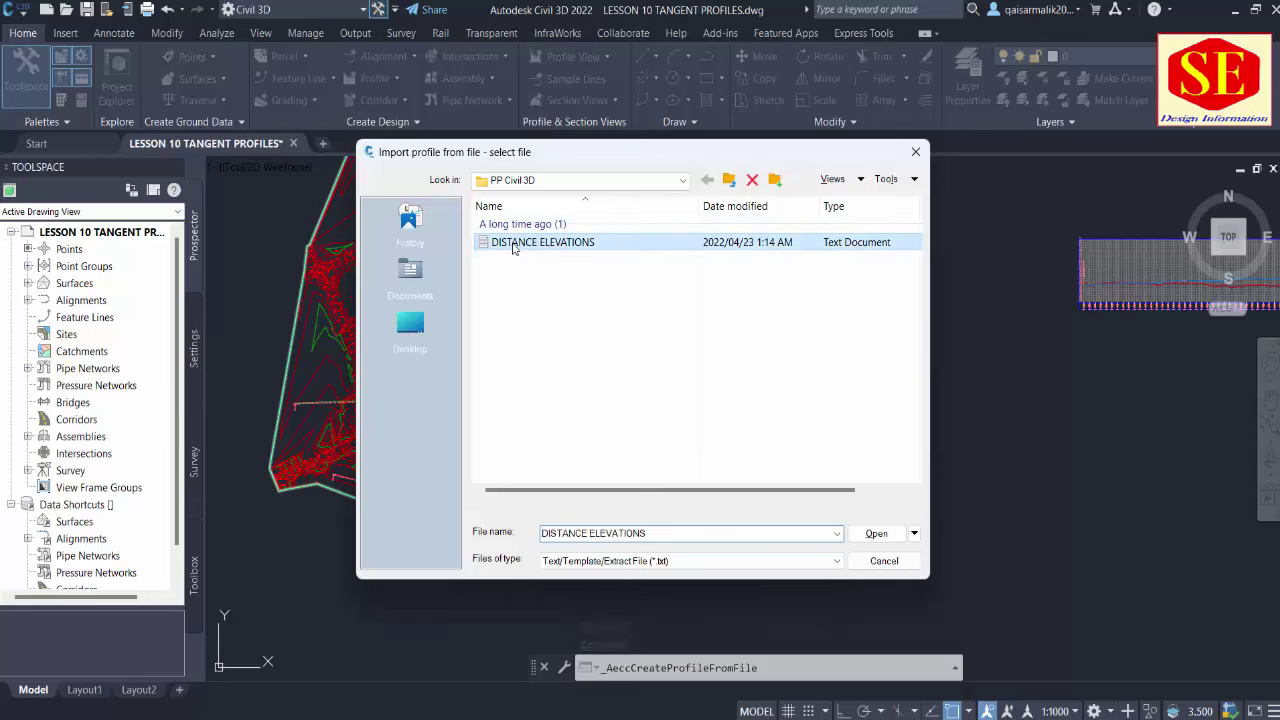
pyautogui.rightClick(513, 248)
pyautogui.click(551, 262)
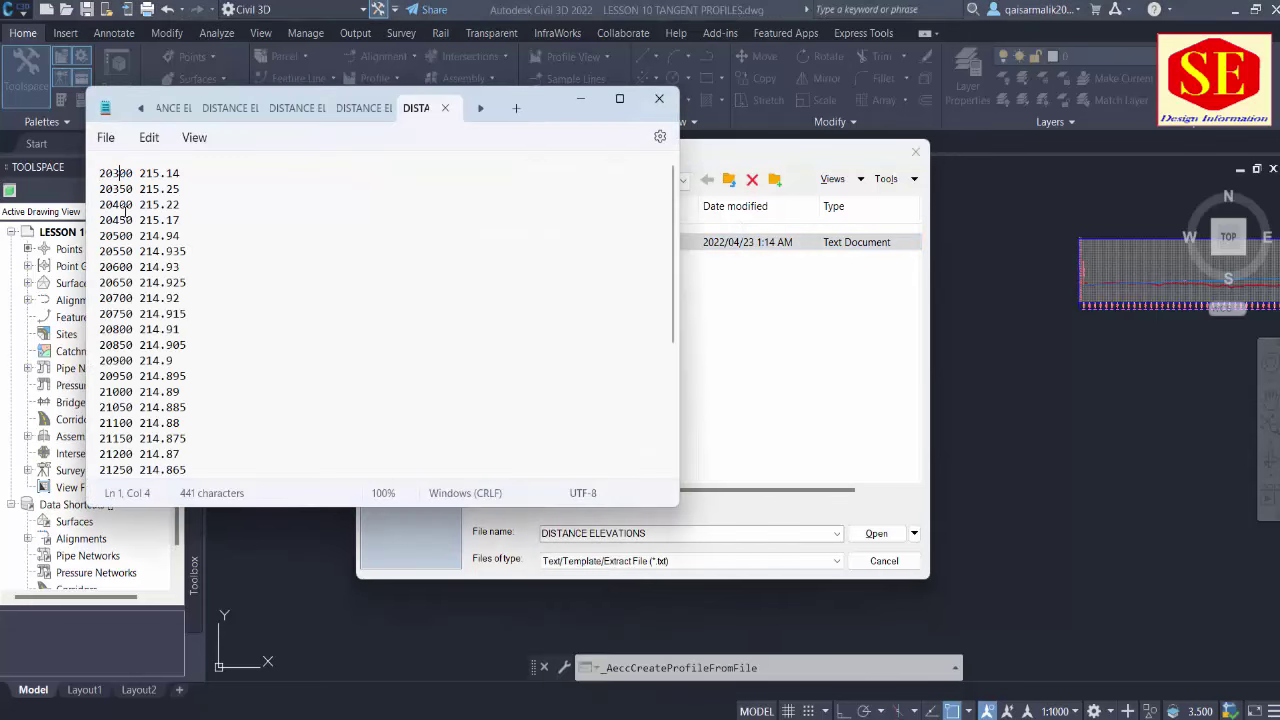
pyautogui.scroll(-5, 146, 251)
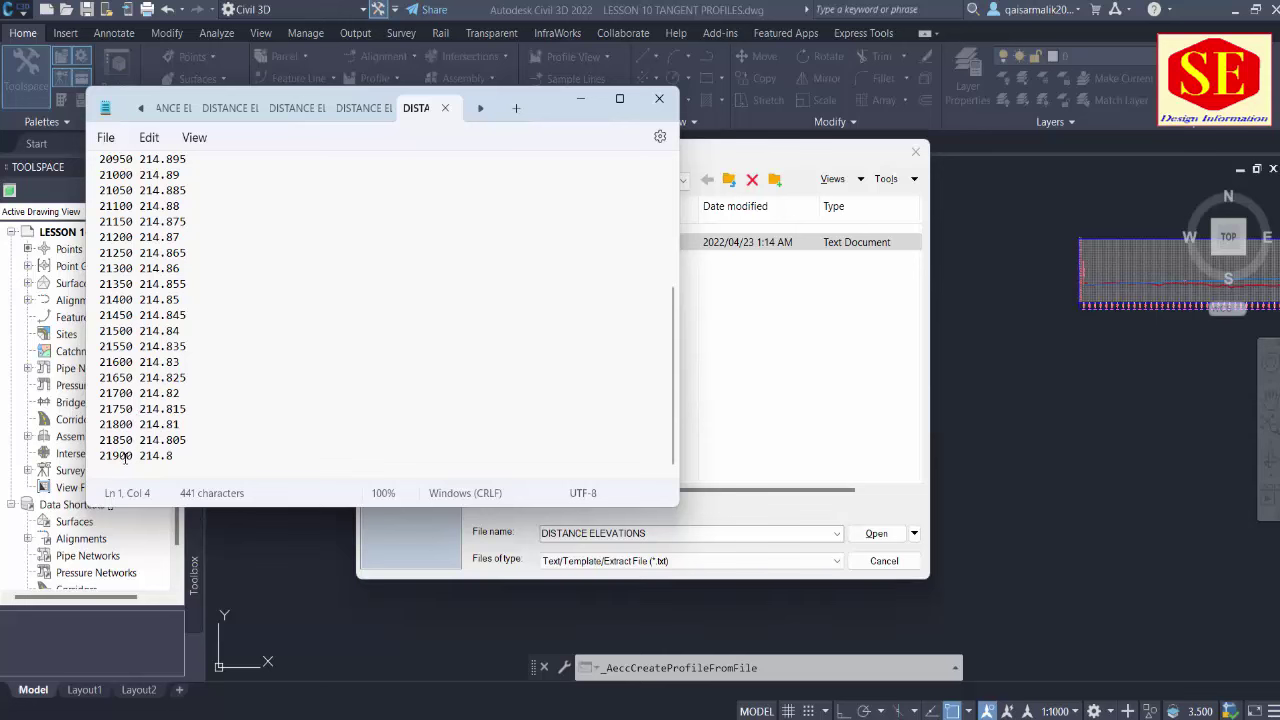
pyautogui.scroll(4, 143, 240)
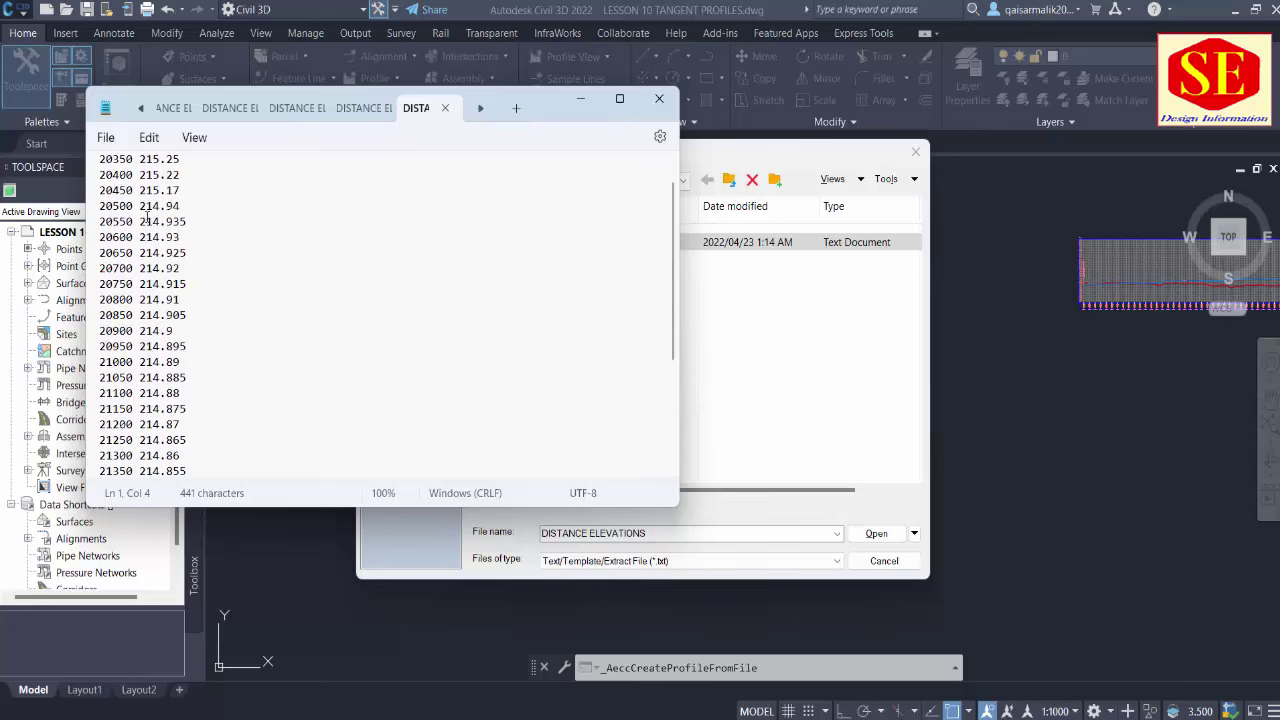
pyautogui.scroll(1, 146, 215)
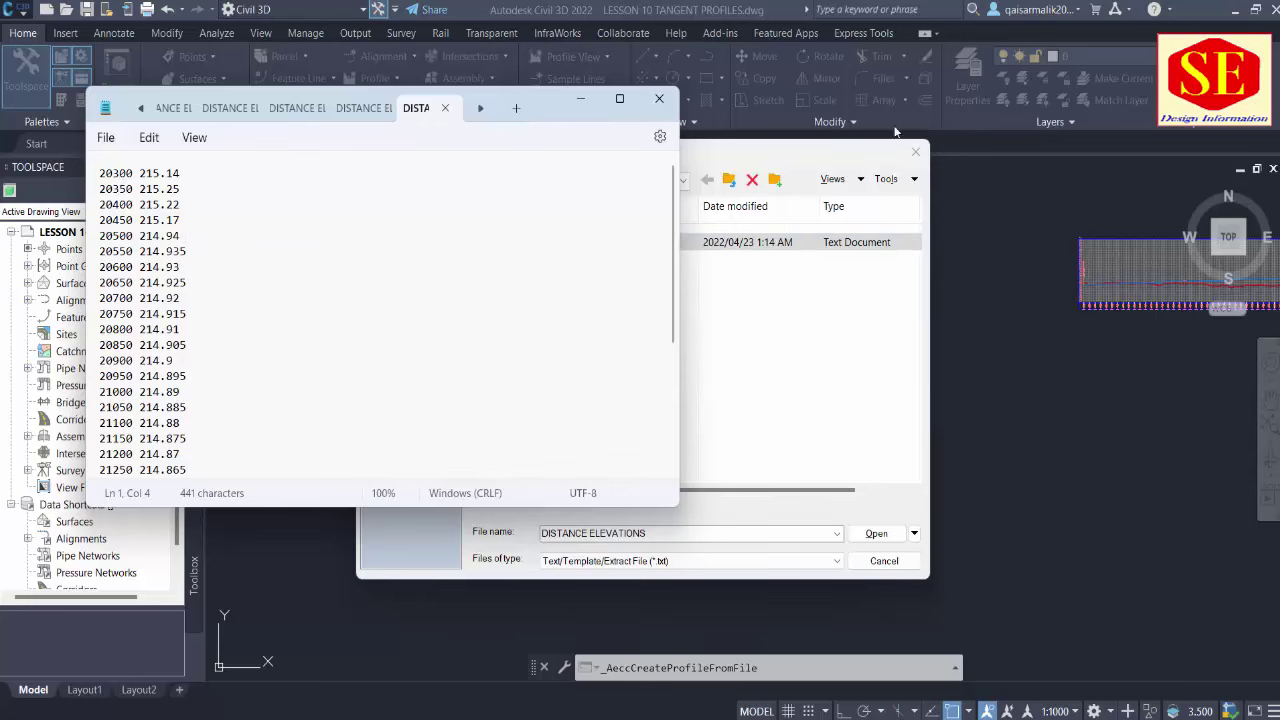
pyautogui.click(659, 98)
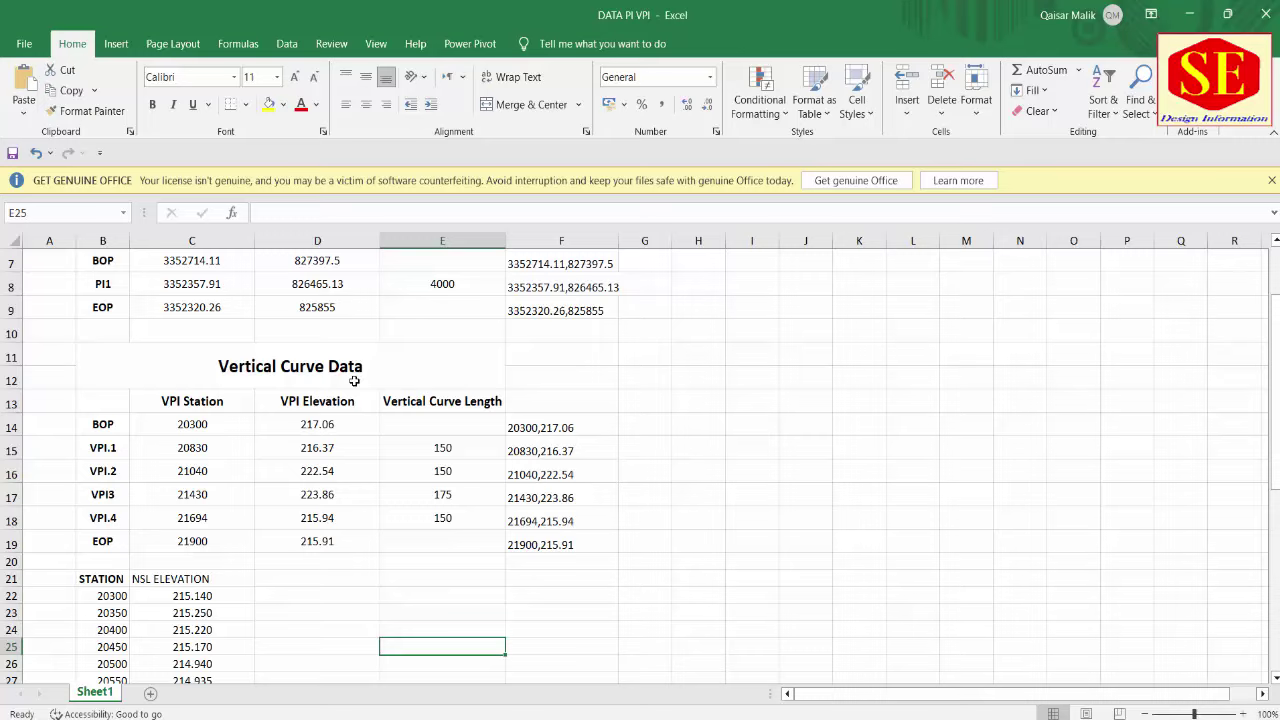
# Review the NSL ELEVATION column values in the DATA PI VPI workbook
pyautogui.scroll(-2, 353, 379)
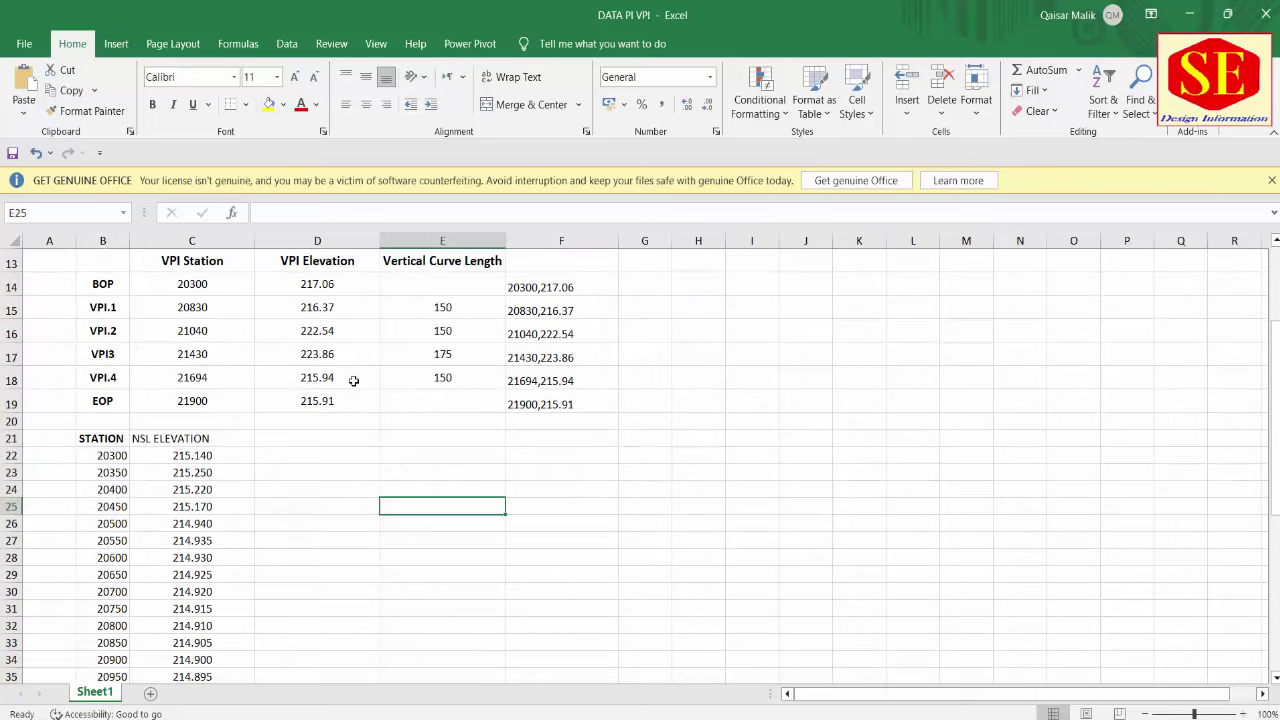
pyautogui.scroll(-1, 353, 381)
pyautogui.scroll(-1, 353, 381)
pyautogui.scroll(3, 401, 419)
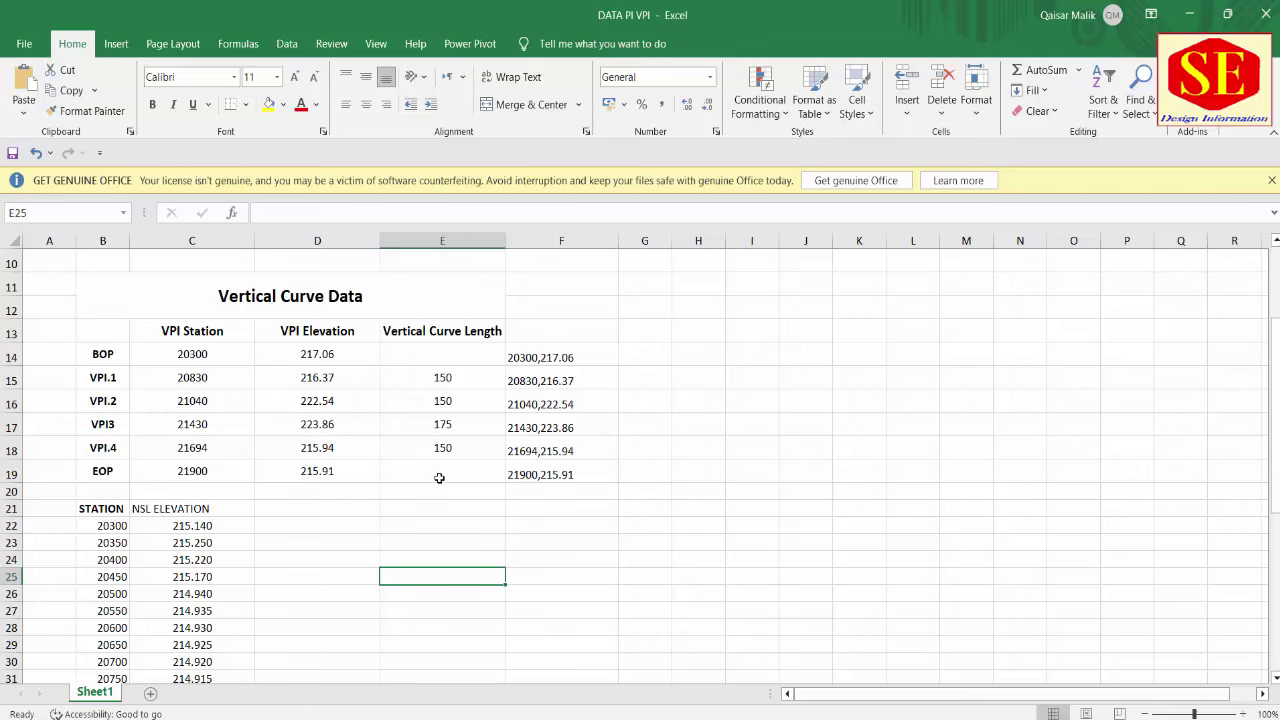
pyautogui.scroll(-1, 439, 478)
pyautogui.scroll(-1, 430, 472)
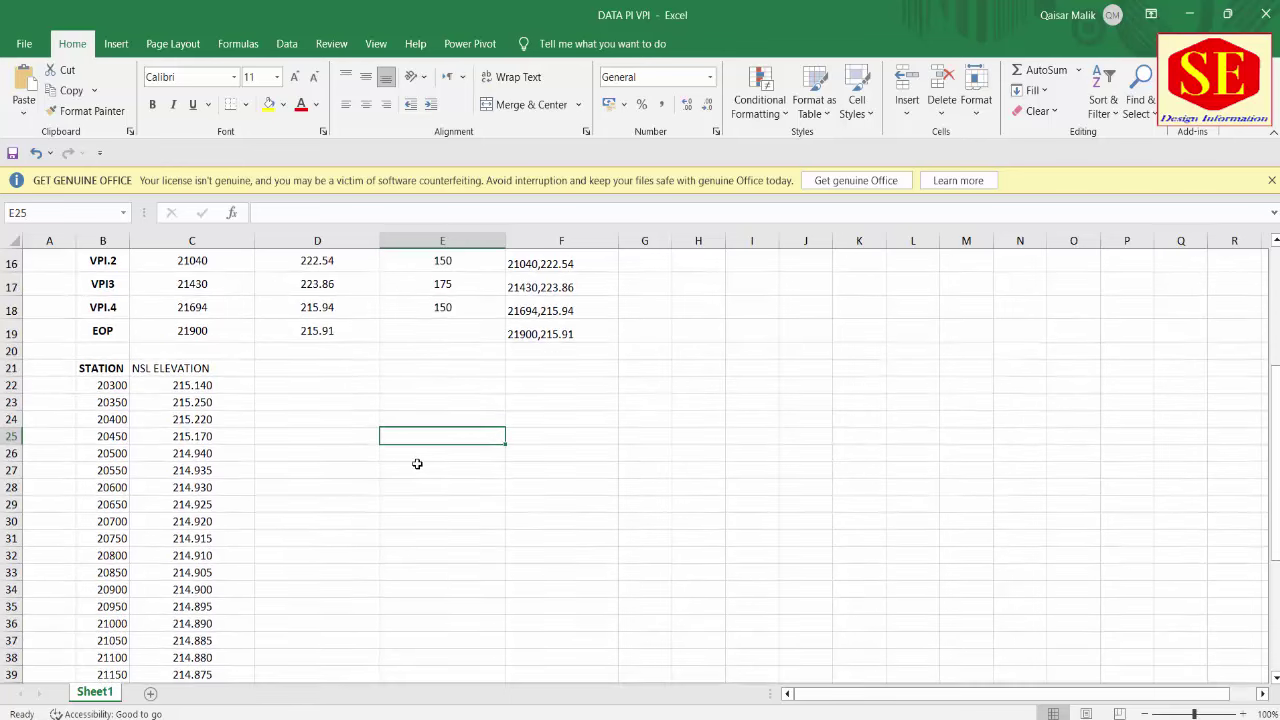
pyautogui.click(210, 385)
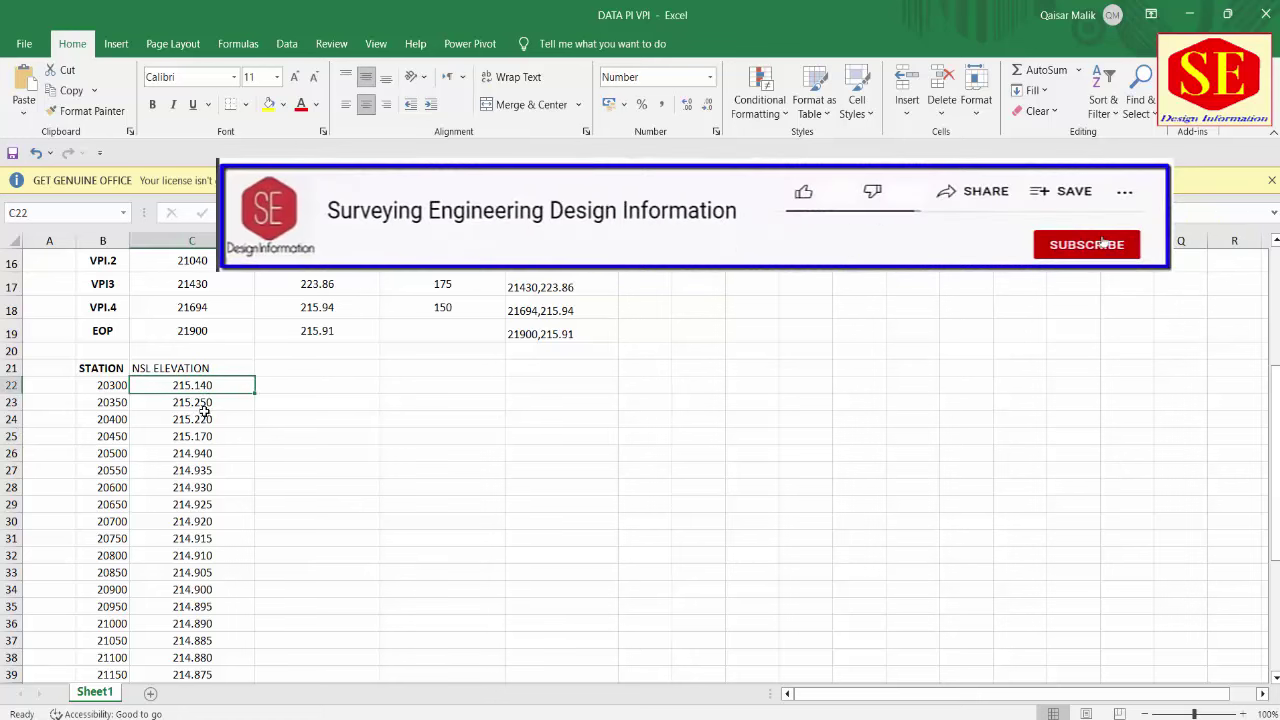
pyautogui.moveTo(195, 386); pyautogui.dragTo(195, 640)
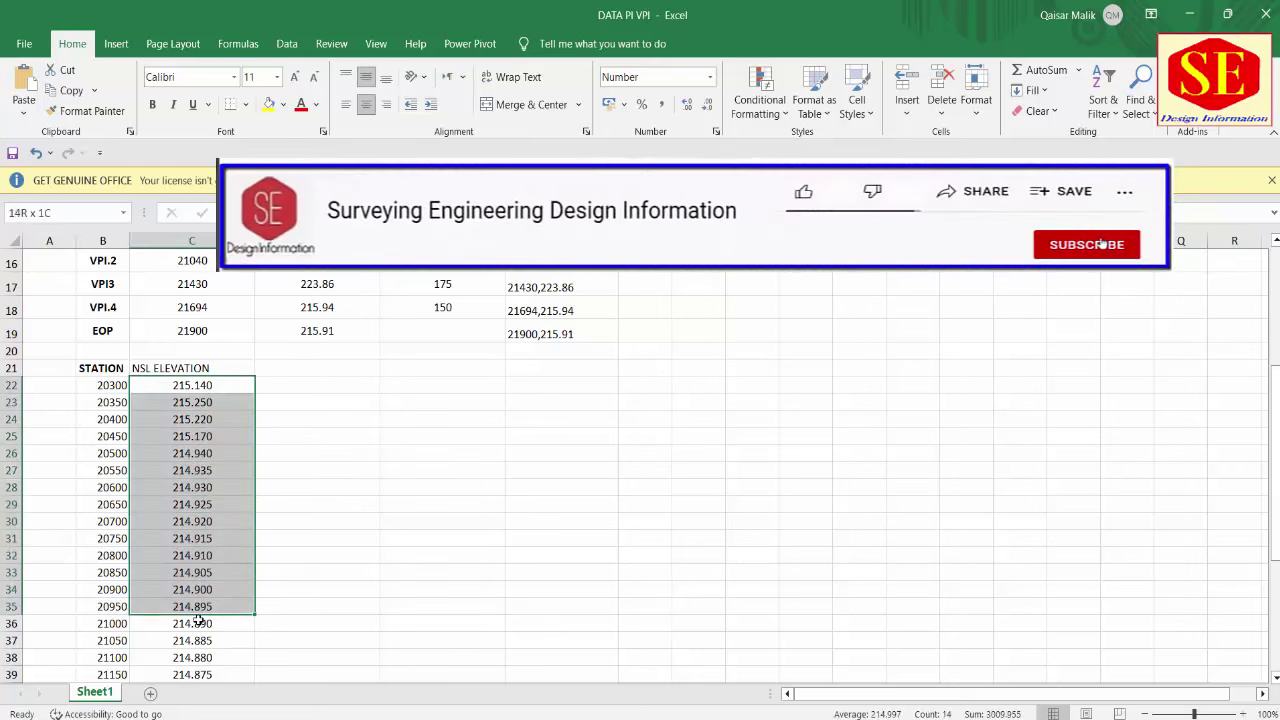
pyautogui.click(185, 386)
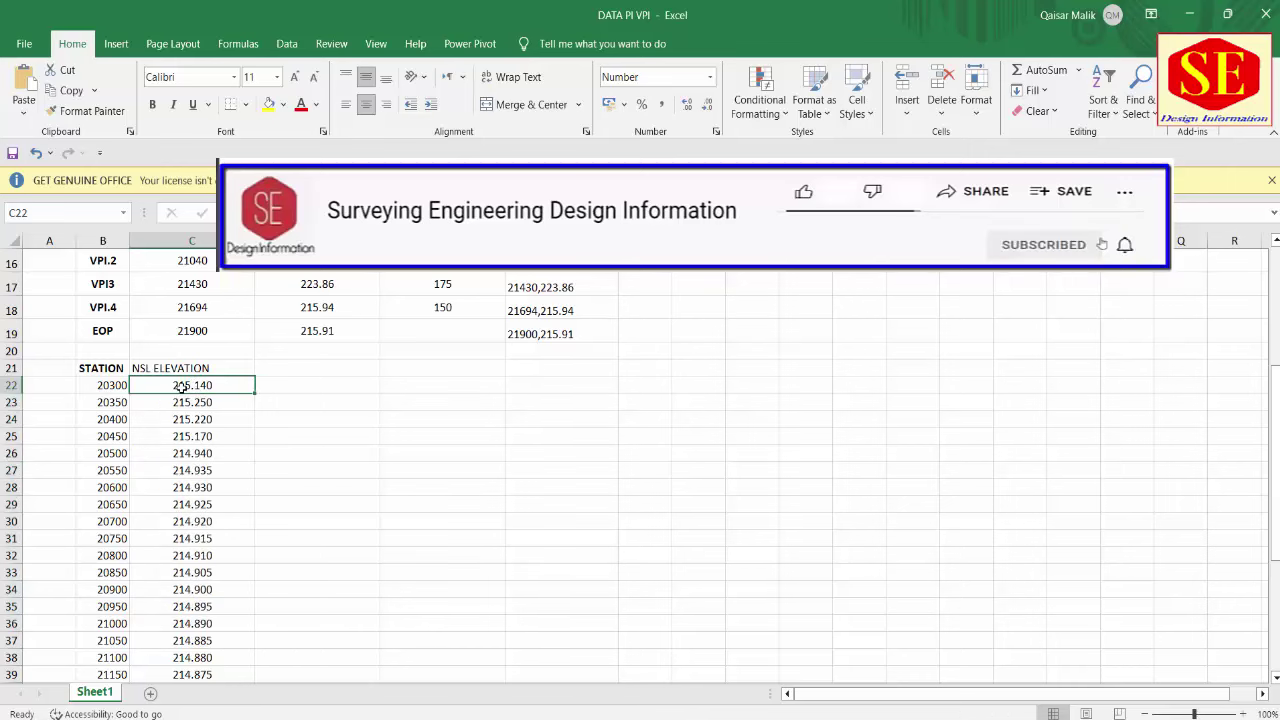
pyautogui.scroll(-1, 200, 370)
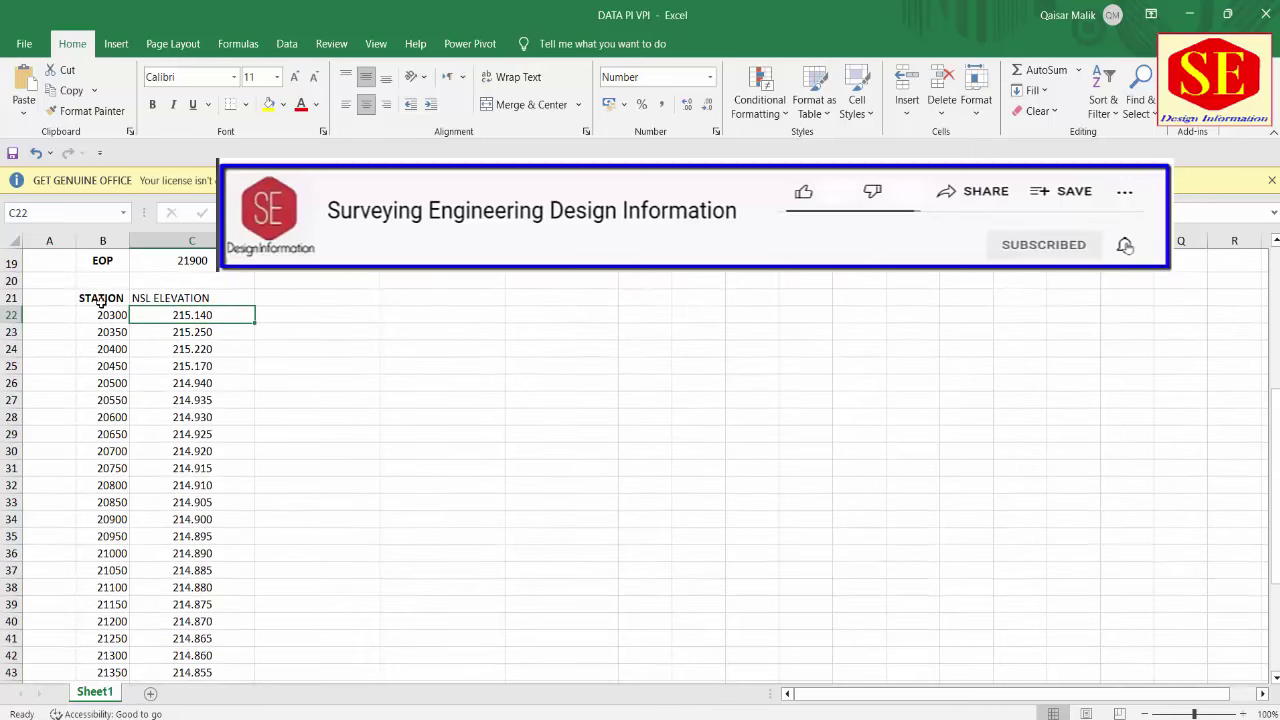
# Step through the station and elevation cells, then select empty cell D22
pyautogui.click(110, 315)
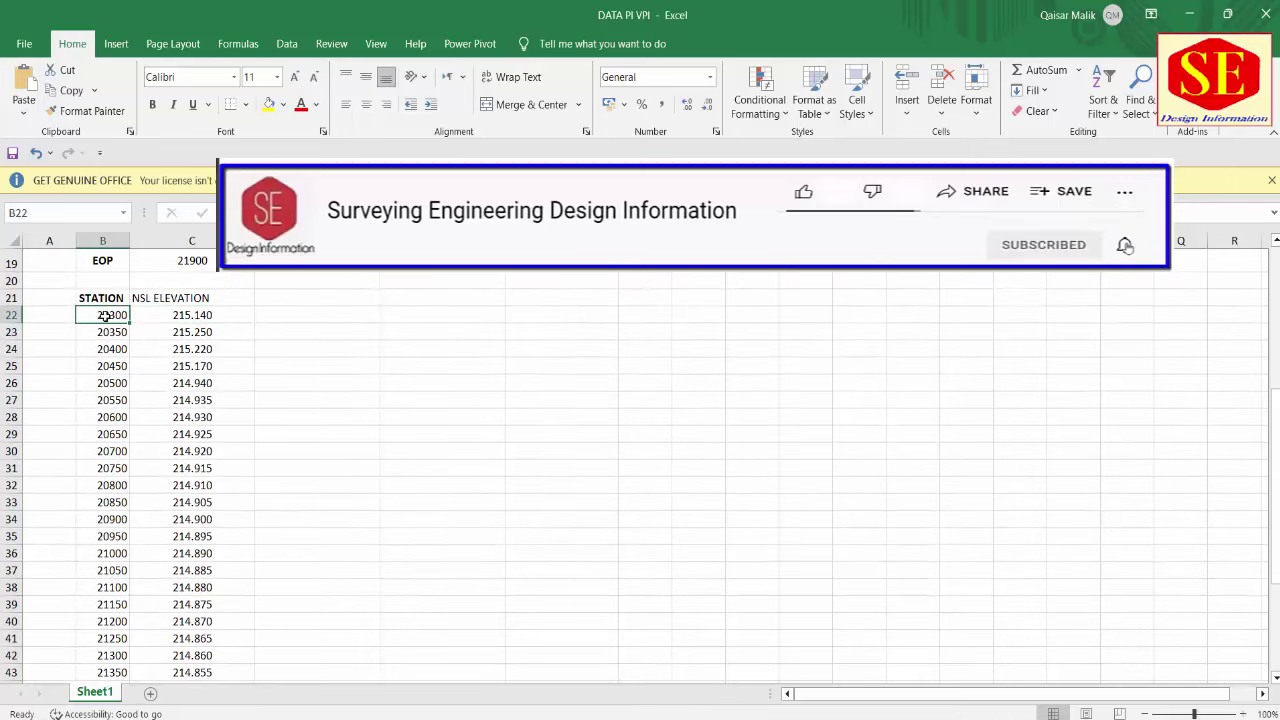
pyautogui.click(116, 335)
pyautogui.click(110, 318)
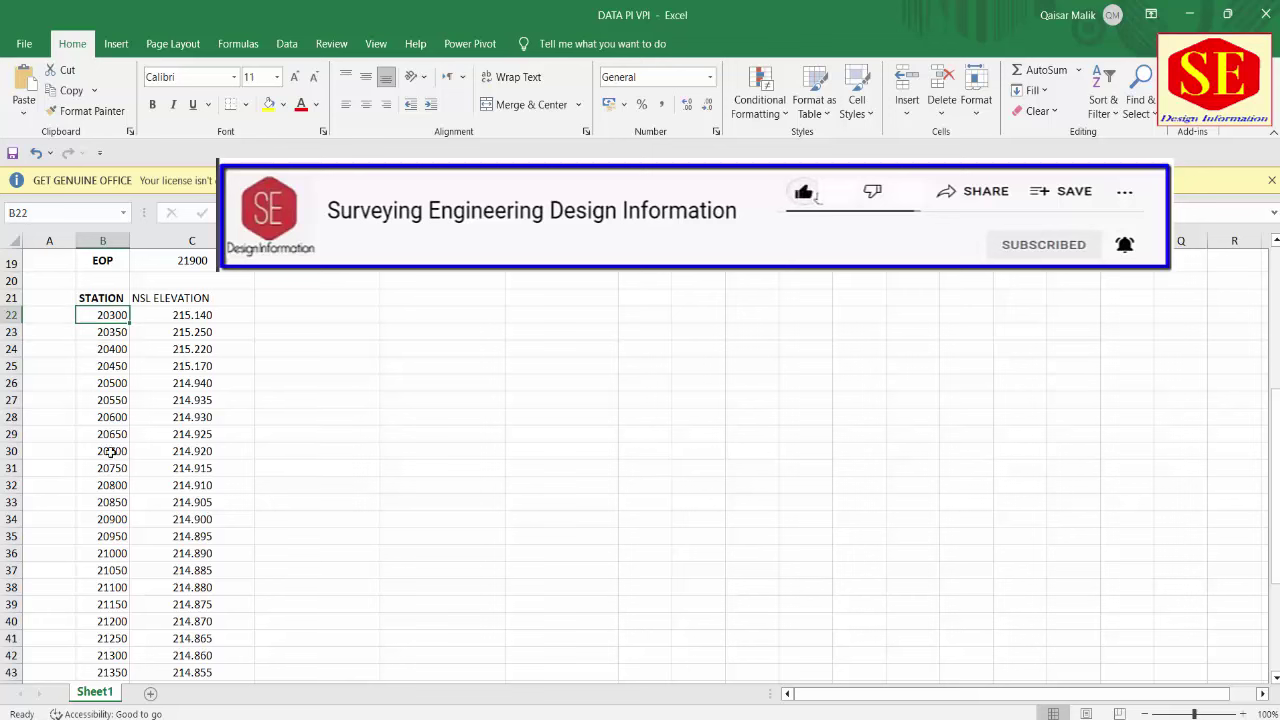
pyautogui.click(120, 332)
pyautogui.click(116, 350)
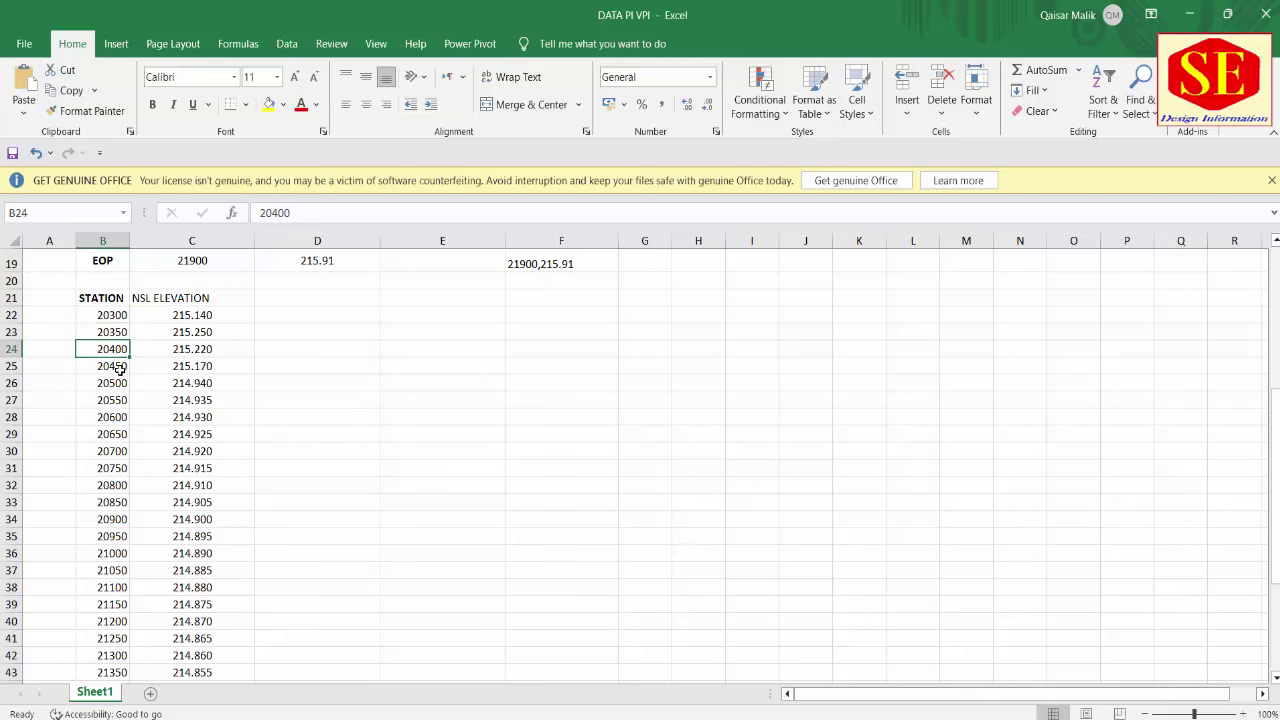
pyautogui.click(119, 368)
pyautogui.click(192, 317)
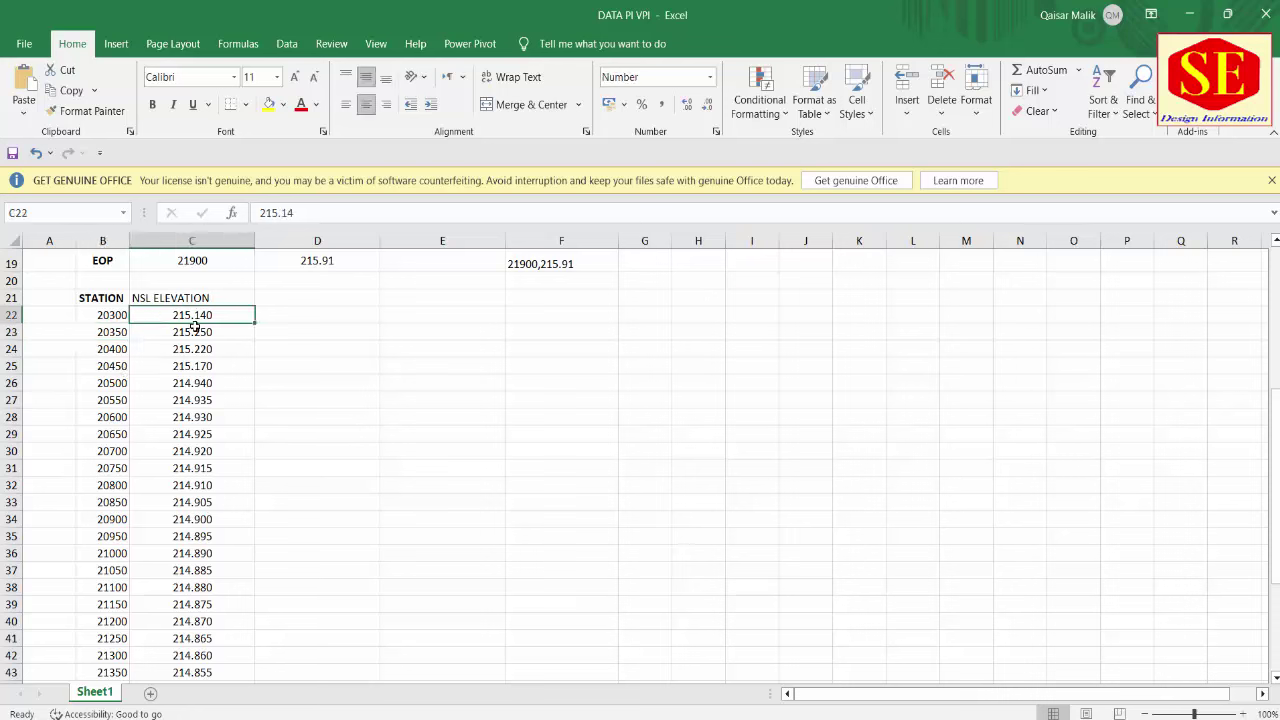
pyautogui.click(194, 334)
pyautogui.click(192, 349)
pyautogui.click(192, 383)
pyautogui.hotkey('ctrl', 'Up')
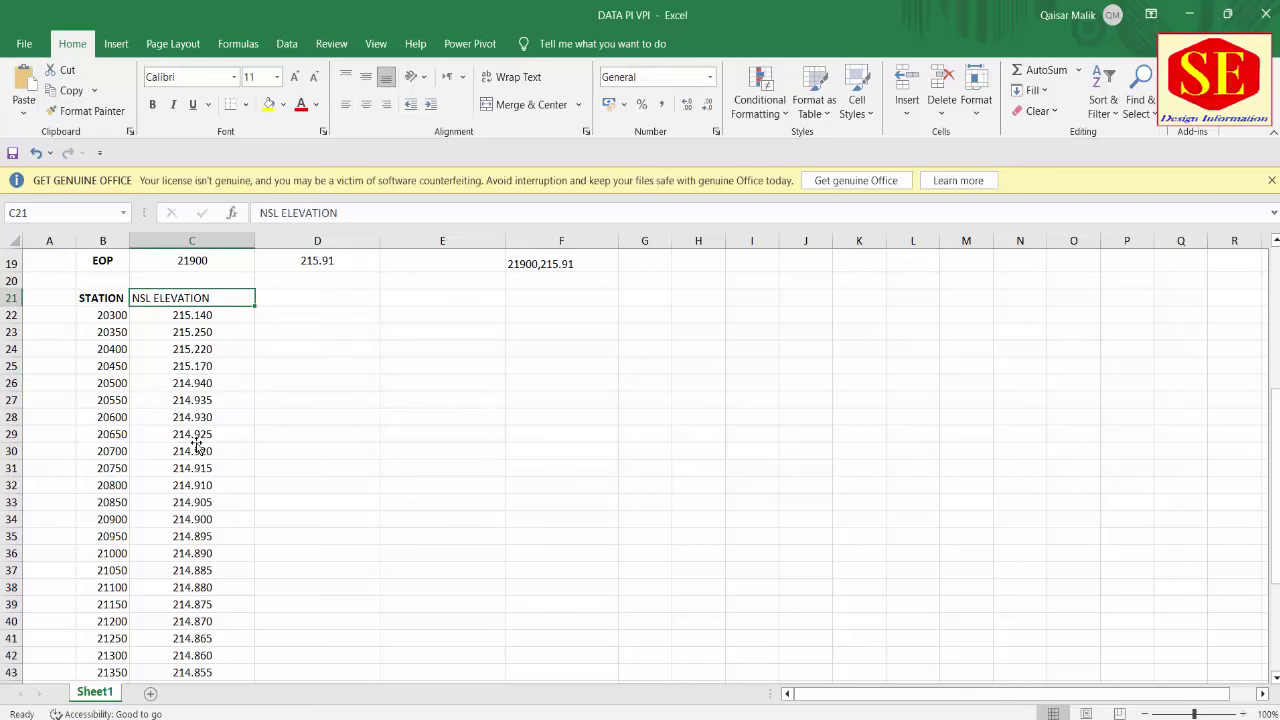
pyautogui.click(309, 321)
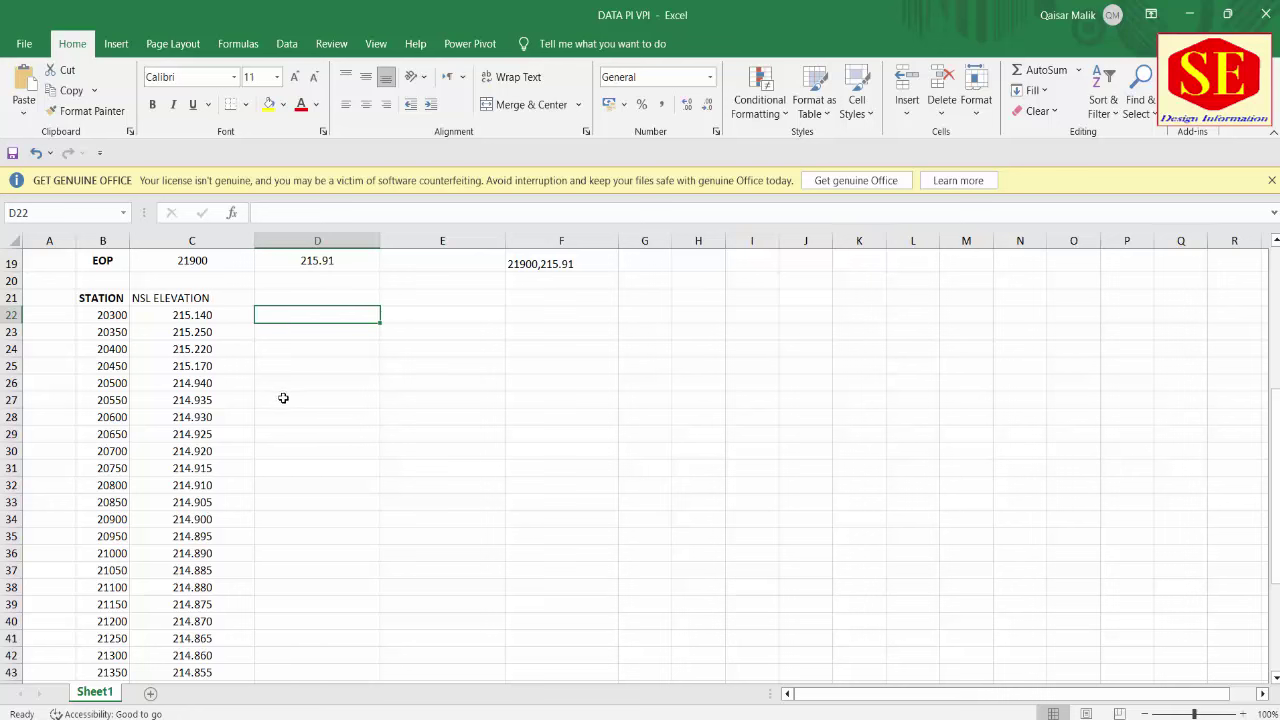
# Start a formula in D22 and open Insert Function with the All category
pyautogui.write('=')
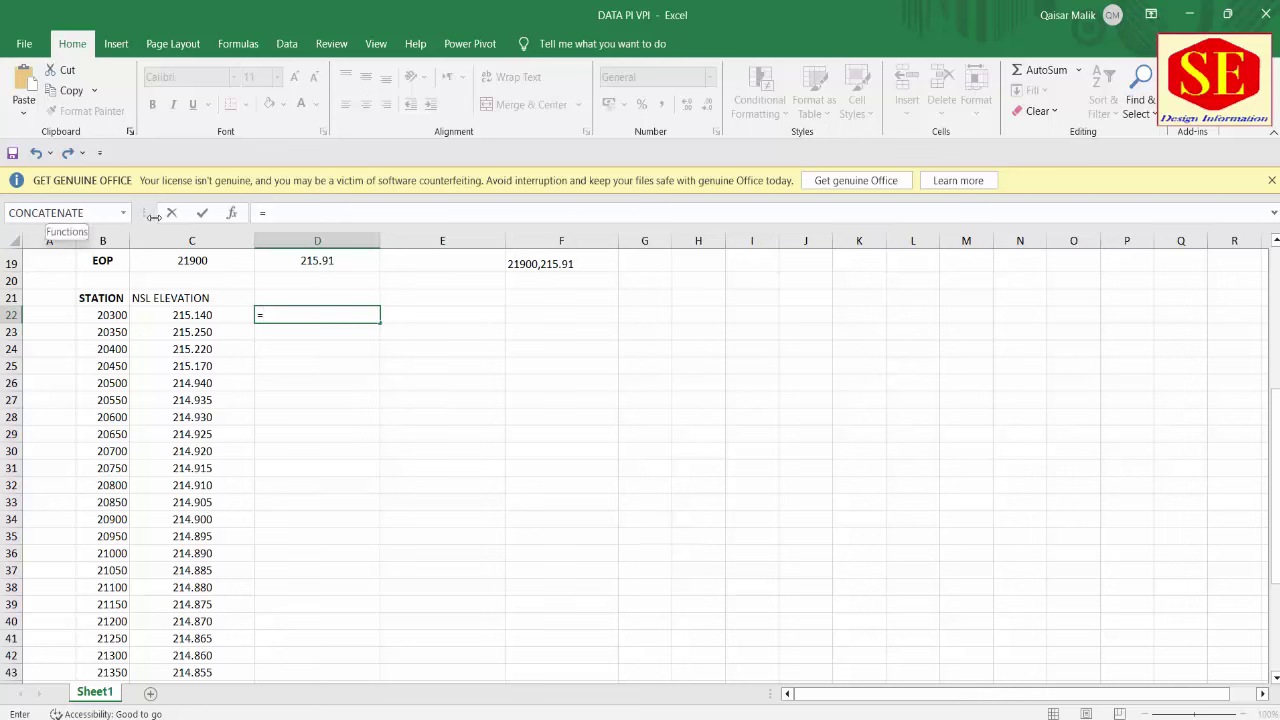
pyautogui.click(124, 213)
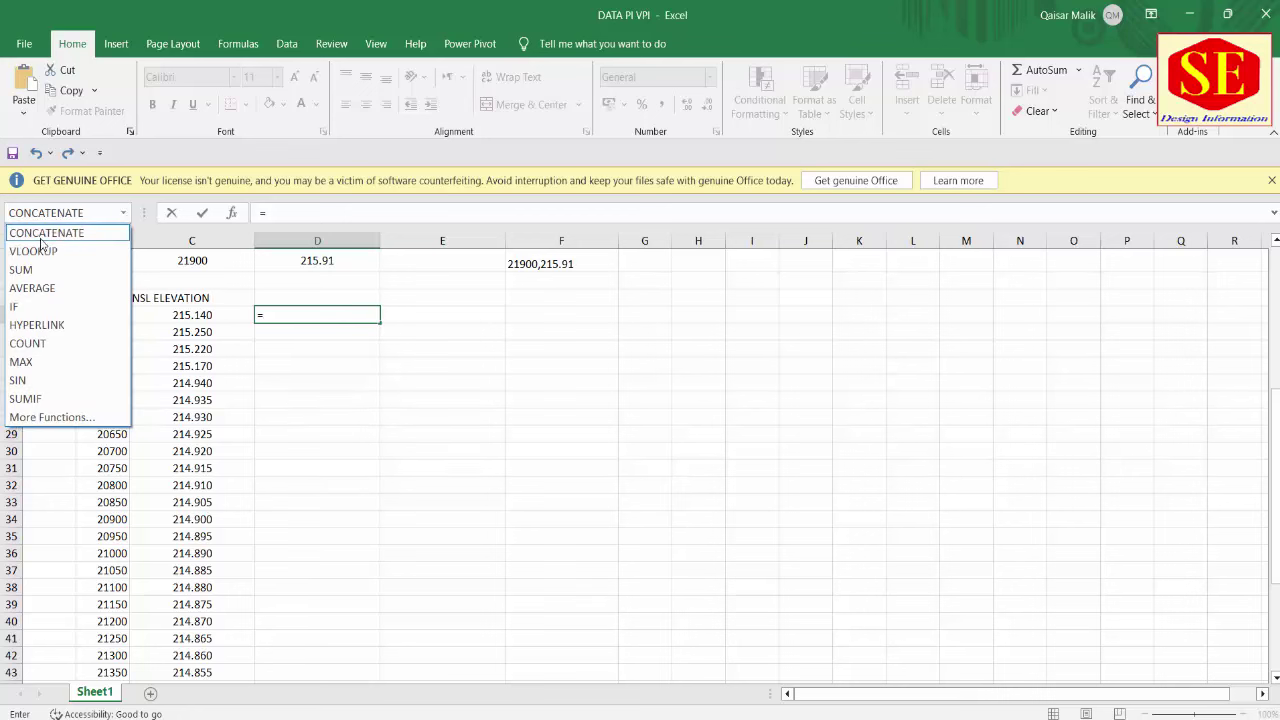
pyautogui.click(100, 152)
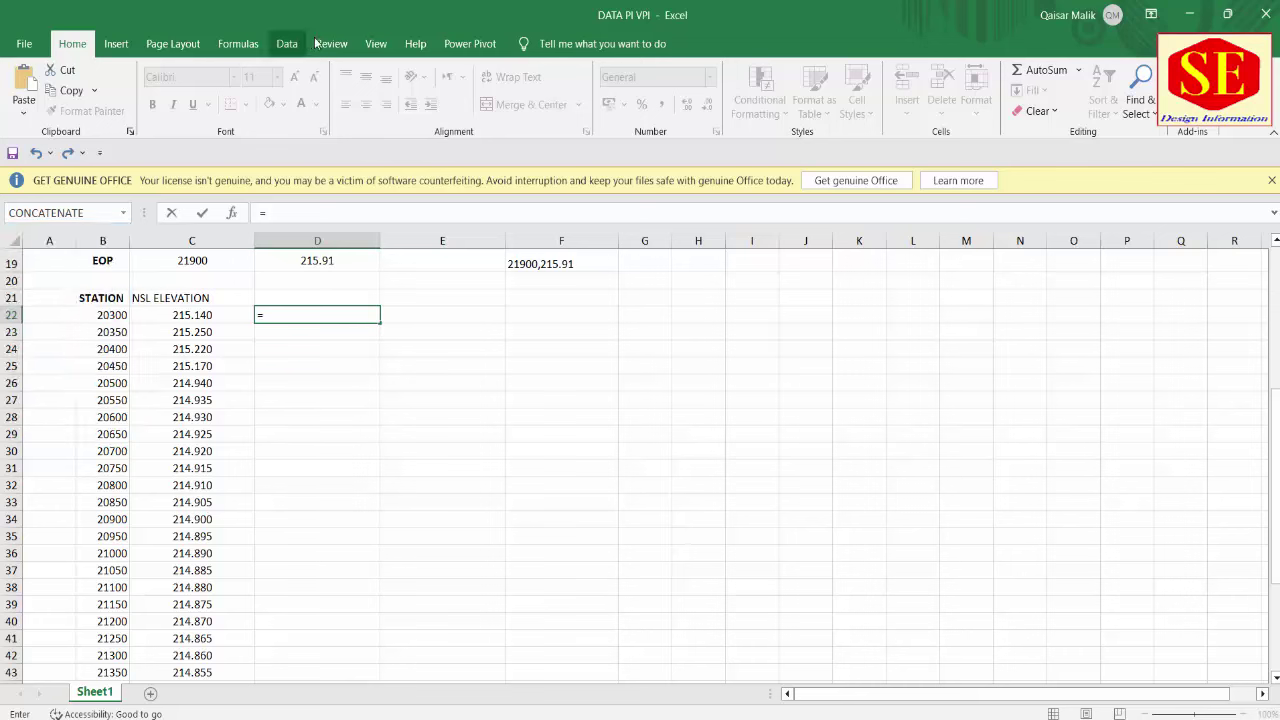
pyautogui.click(238, 44)
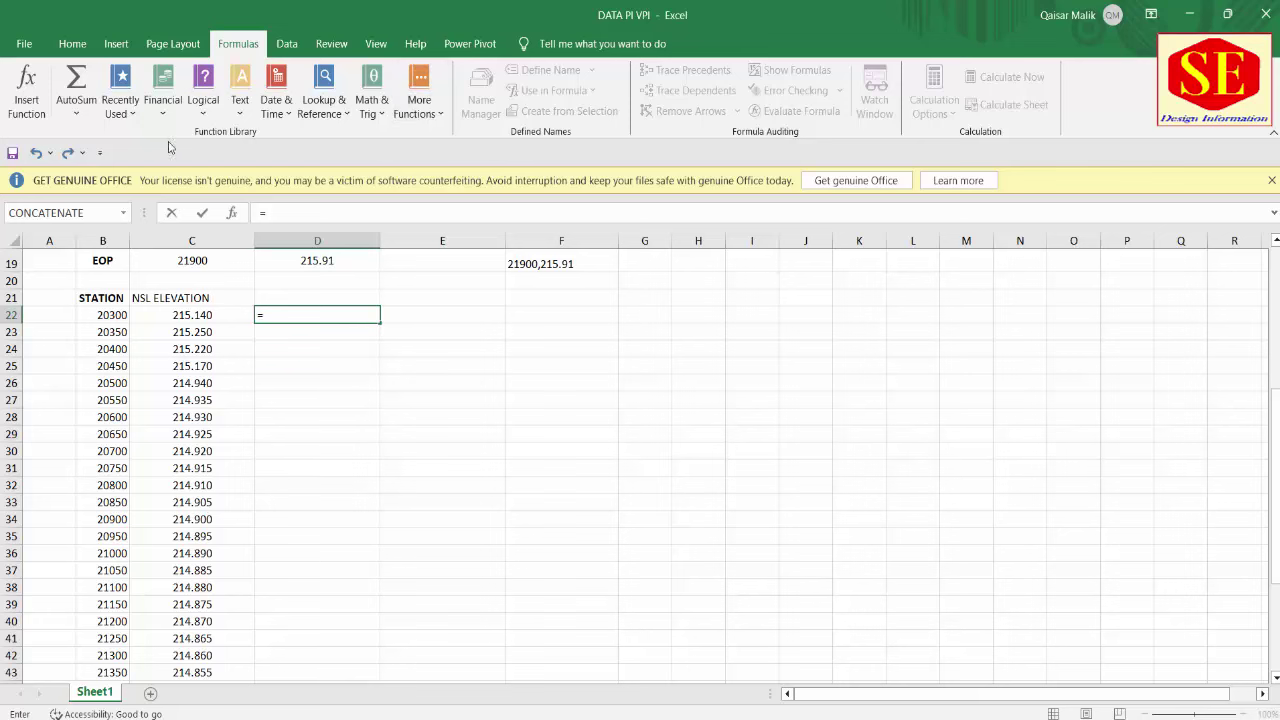
pyautogui.click(28, 92)
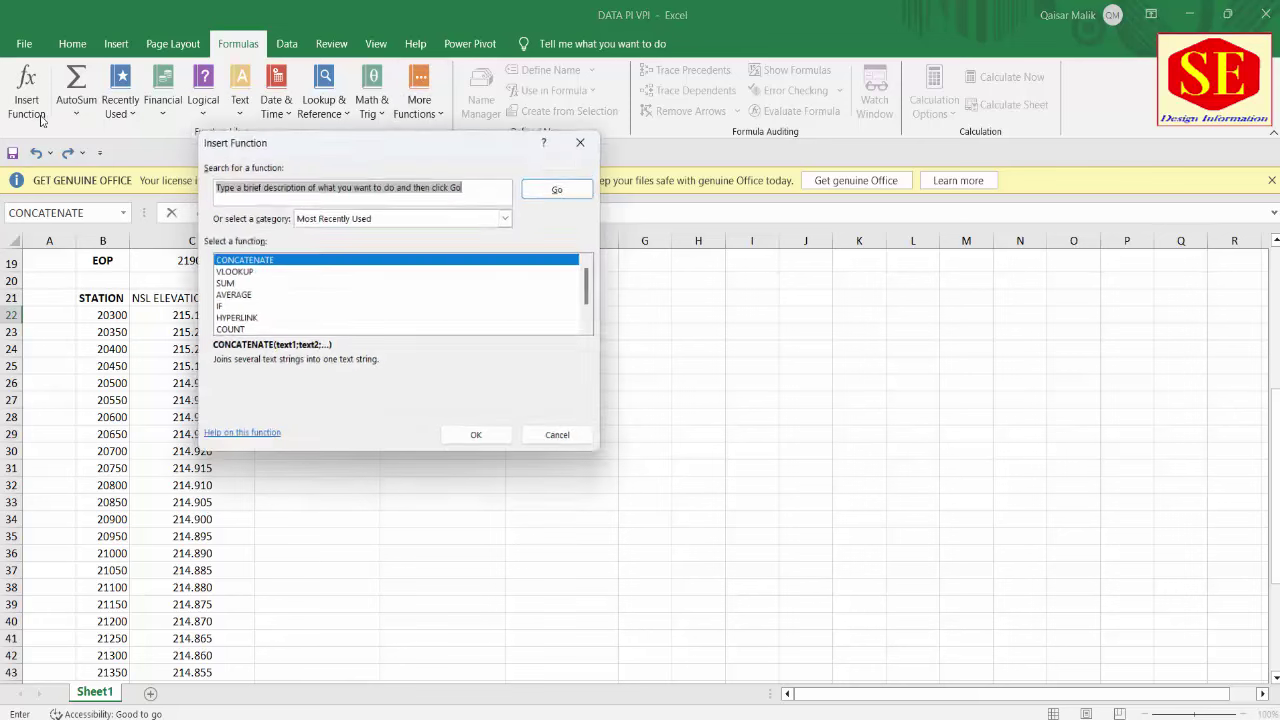
pyautogui.click(226, 273)
pyautogui.click(347, 216)
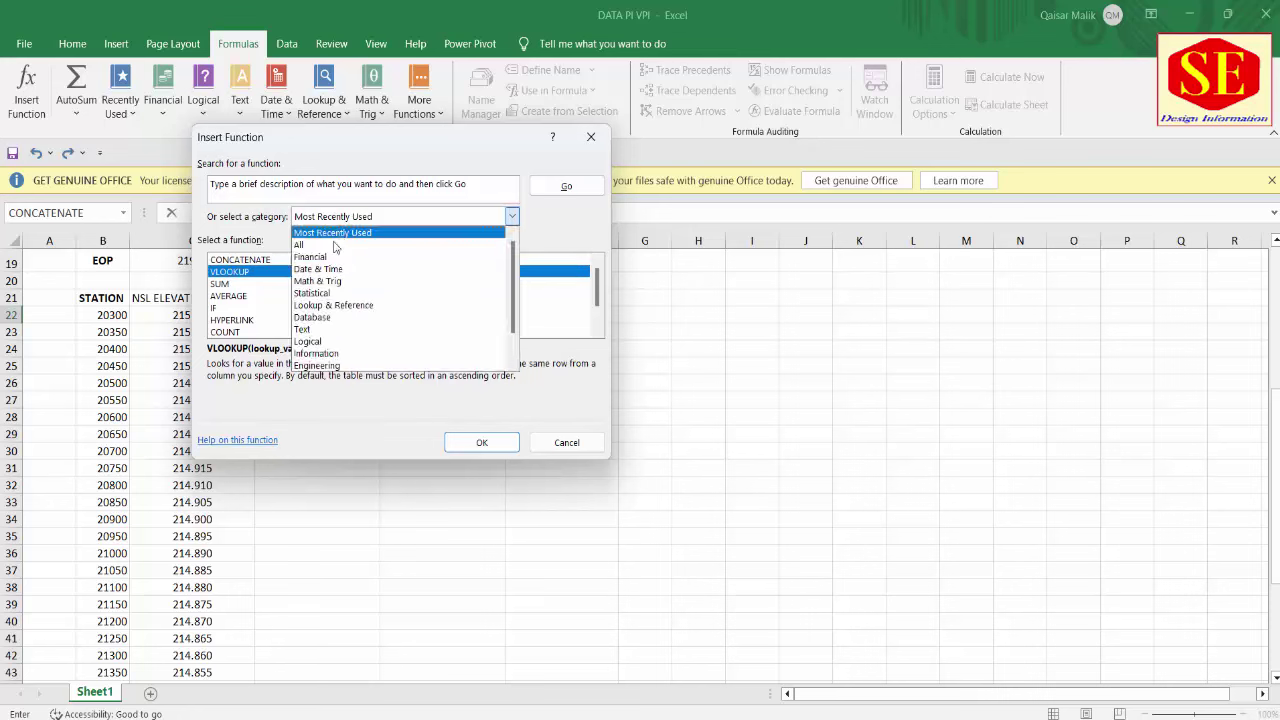
pyautogui.click(335, 246)
pyautogui.click(238, 284)
# Find CONCATENATE in the function list and confirm it
pyautogui.scroll(-10, 238, 288)
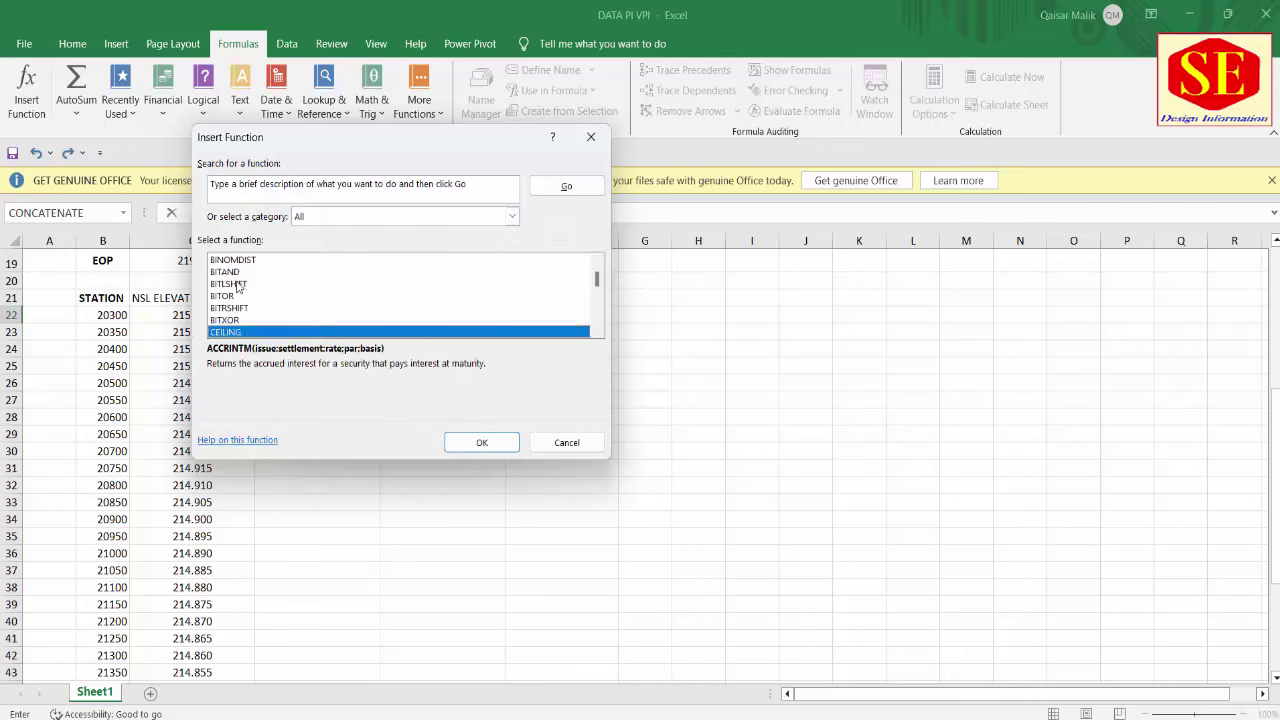
pyautogui.press('Down')
pyautogui.press('Down')
pyautogui.press('Down')
pyautogui.press('Down')
pyautogui.press('Down')
pyautogui.press('Down')
pyautogui.press('Down')
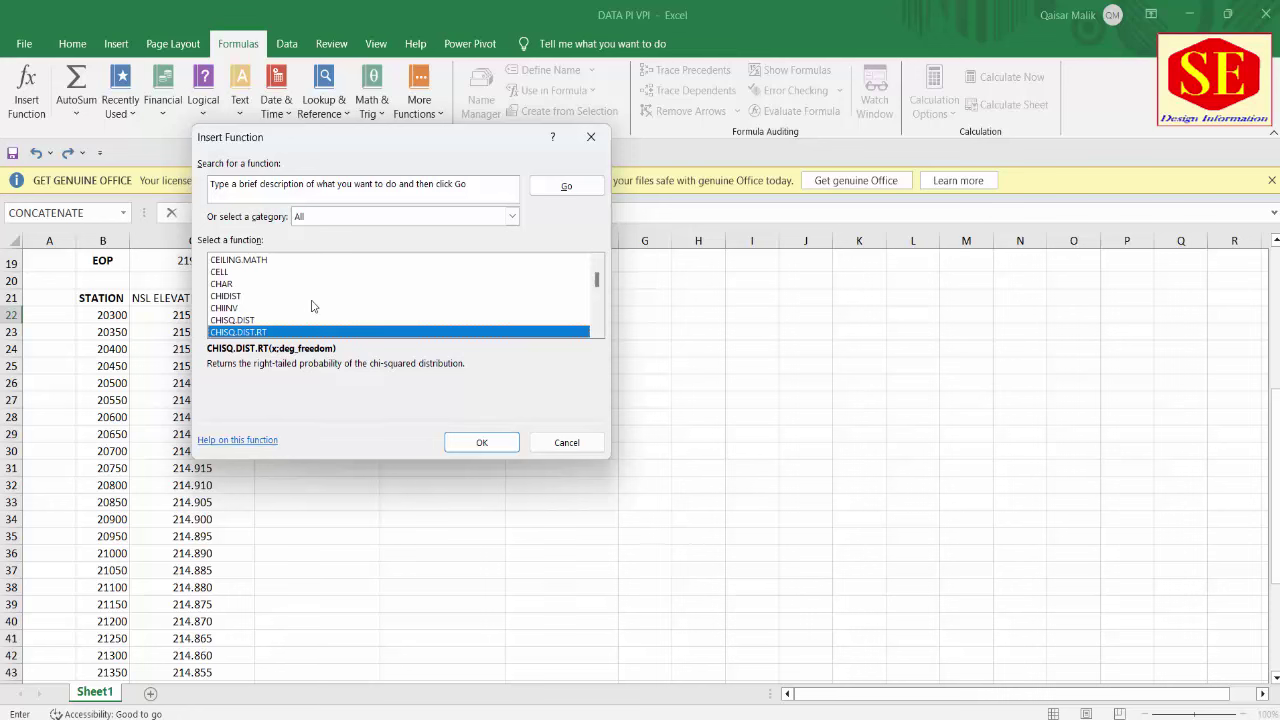
pyautogui.scroll(-2, 311, 306)
pyautogui.scroll(-2, 311, 306)
pyautogui.scroll(-1, 311, 306)
pyautogui.scroll(-1, 311, 306)
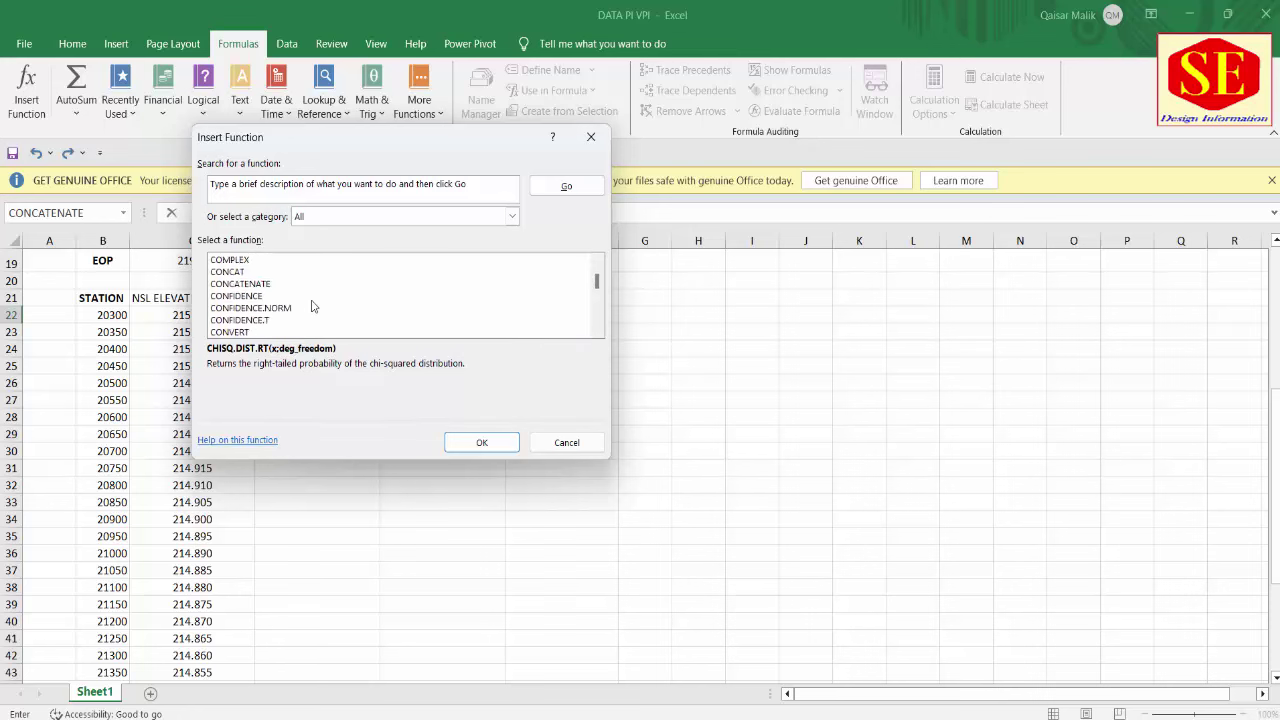
pyautogui.scroll(-1, 311, 306)
pyautogui.scroll(-2, 310, 306)
pyautogui.scroll(-2, 308, 307)
pyautogui.scroll(-2, 305, 308)
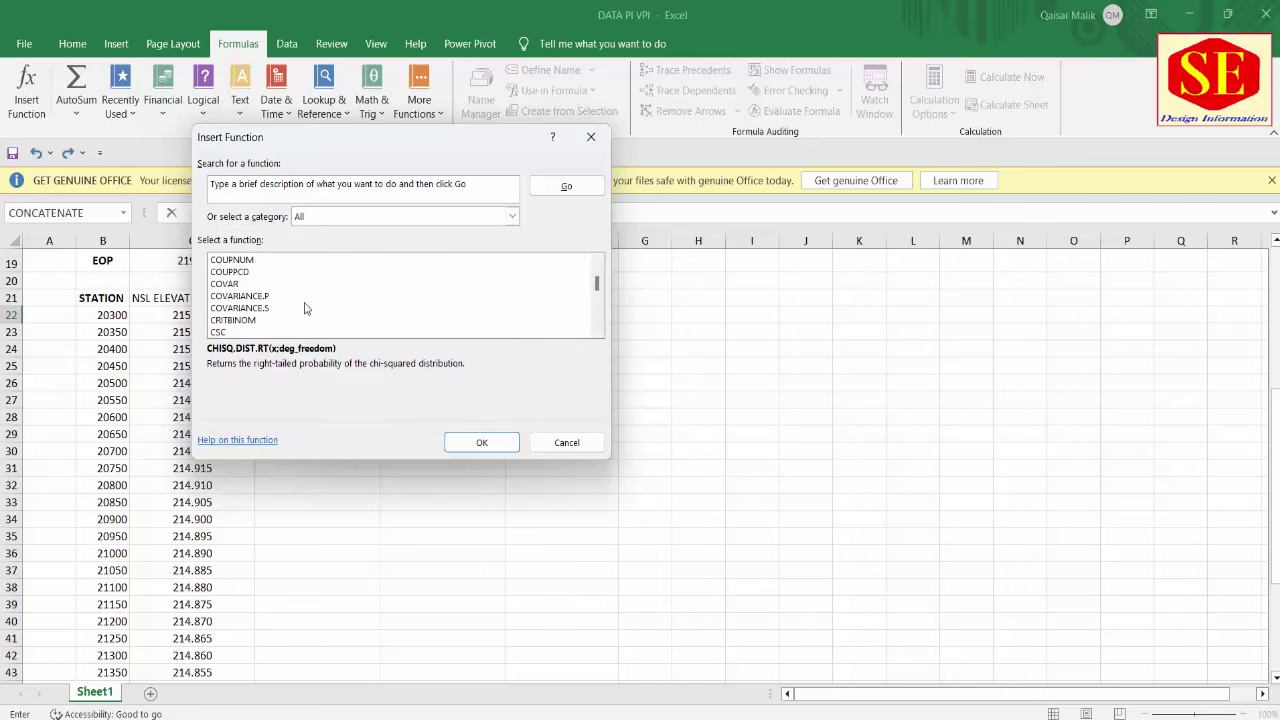
pyautogui.scroll(-2, 305, 308)
pyautogui.scroll(-2, 305, 308)
pyautogui.scroll(-2, 305, 308)
pyautogui.scroll(-1, 306, 309)
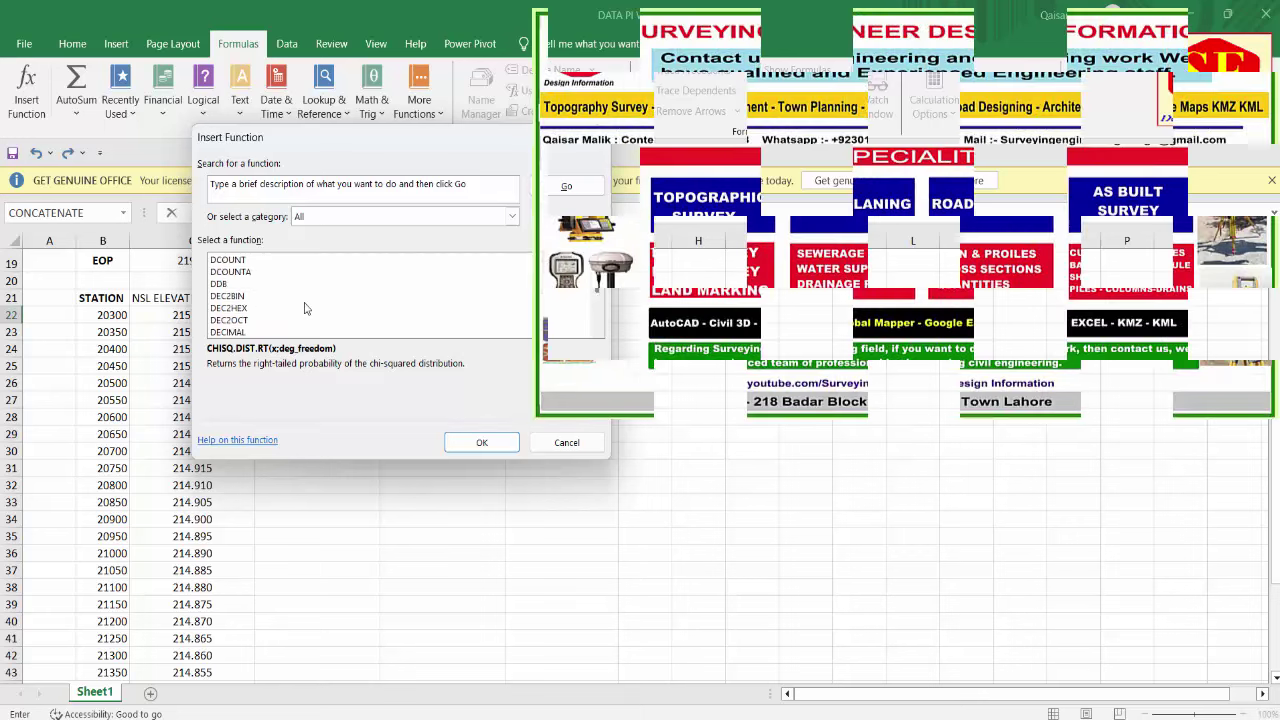
pyautogui.scroll(1, 305, 308)
pyautogui.scroll(3, 305, 308)
pyautogui.scroll(2, 305, 308)
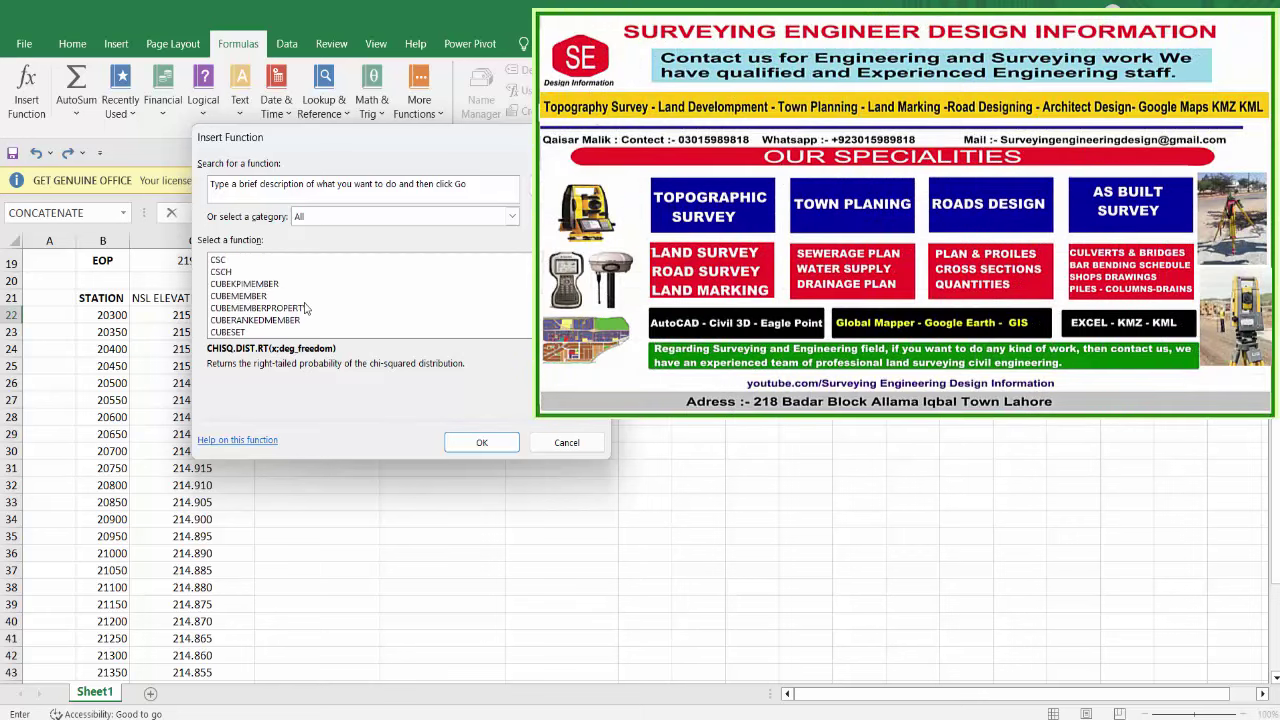
pyautogui.scroll(1, 305, 308)
pyautogui.scroll(1, 305, 308)
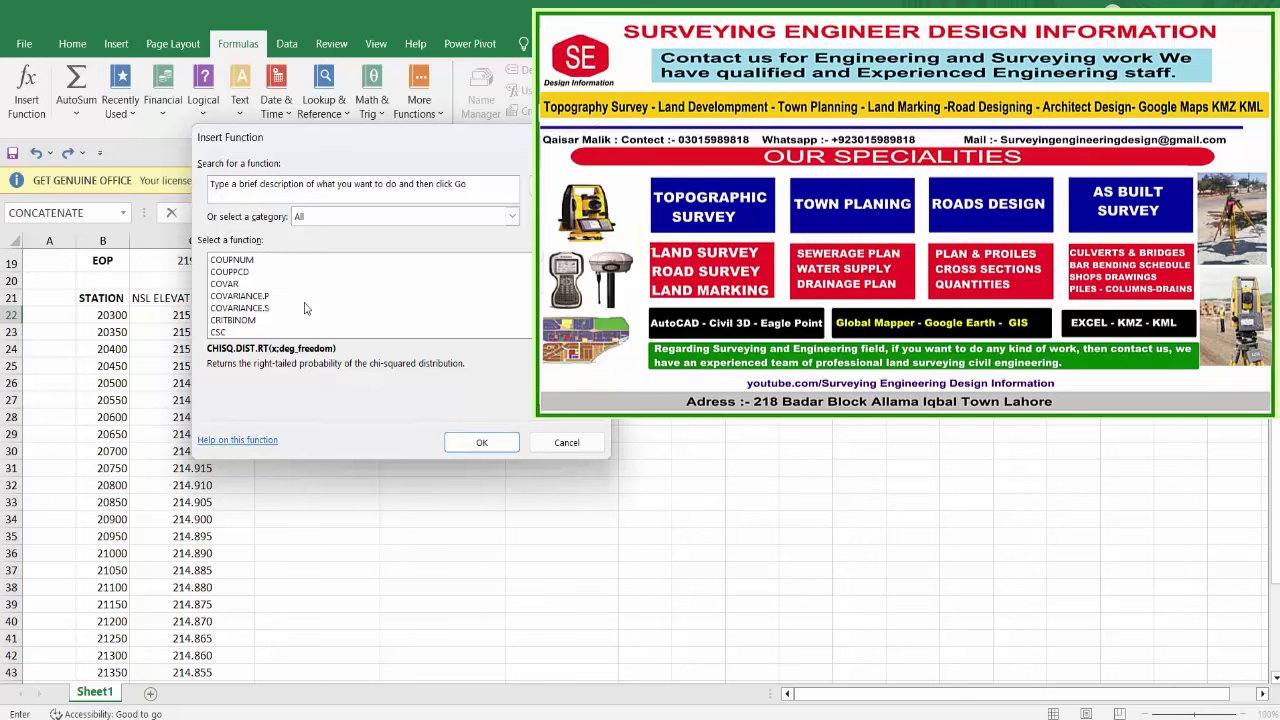
pyautogui.scroll(1, 305, 308)
pyautogui.scroll(1, 305, 308)
pyautogui.scroll(2, 305, 308)
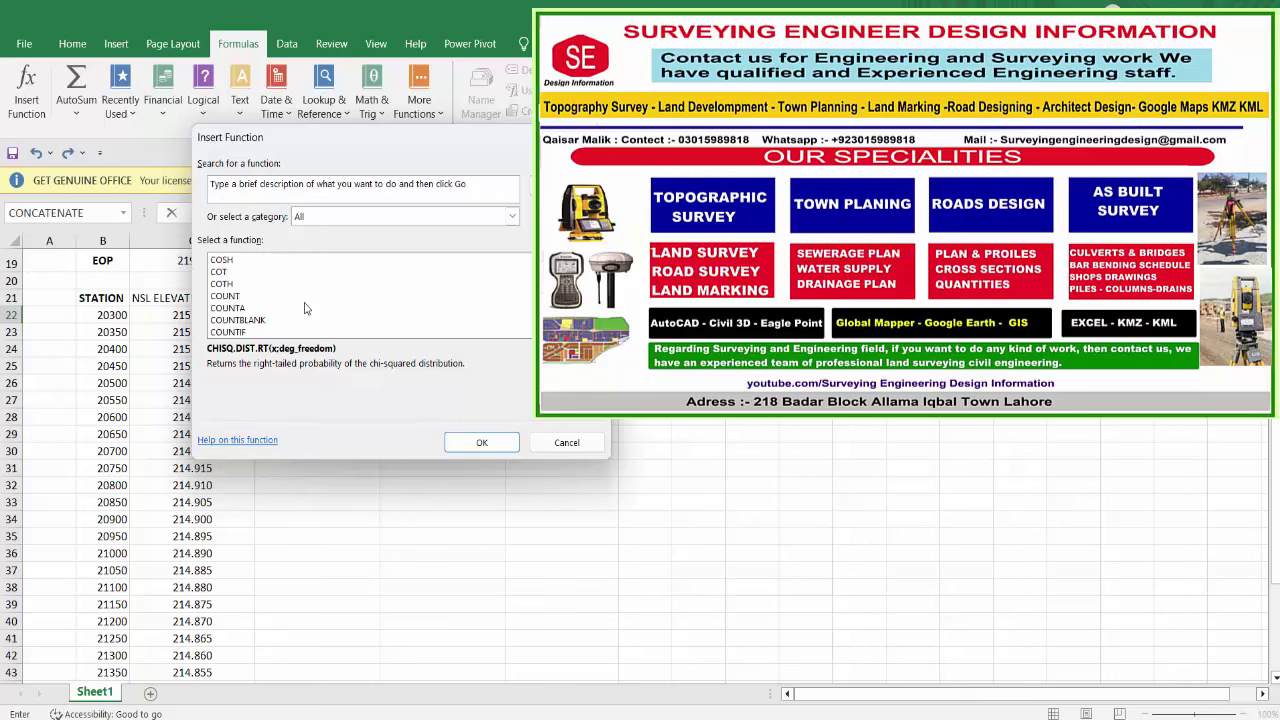
pyautogui.scroll(1, 305, 308)
pyautogui.scroll(2, 305, 308)
pyautogui.scroll(1, 305, 308)
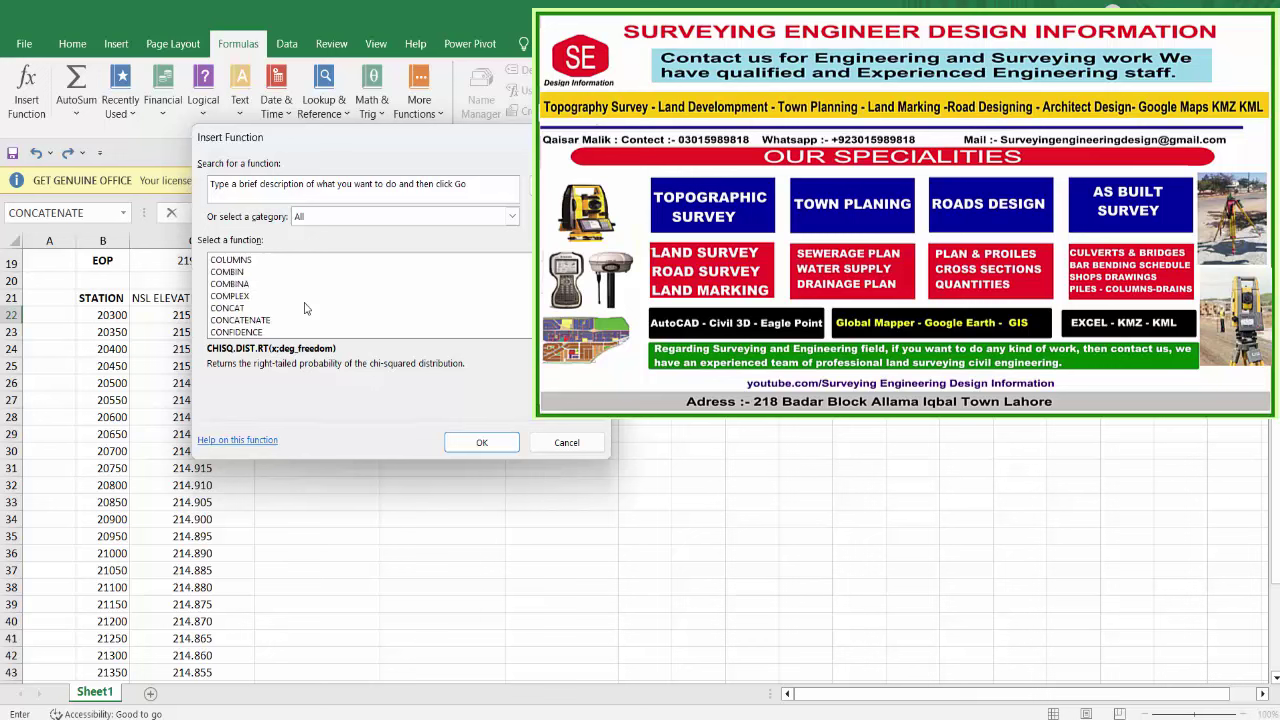
pyautogui.click(260, 320)
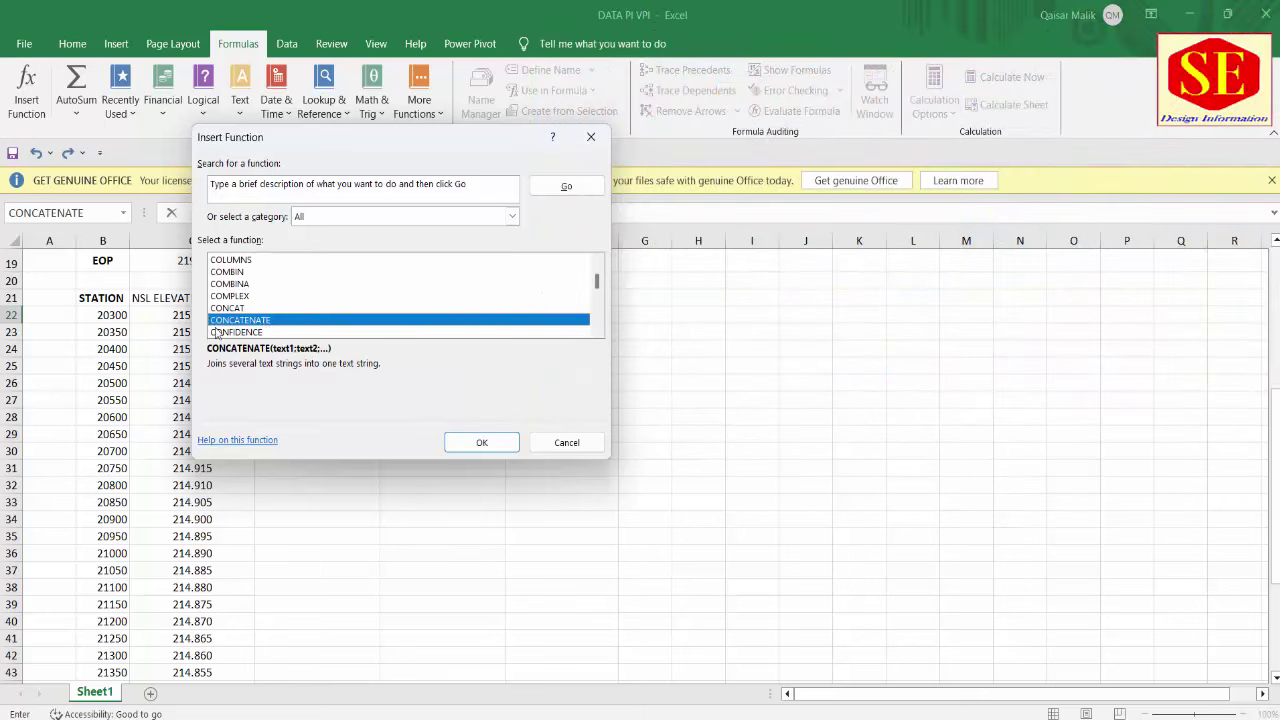
pyautogui.click(481, 442)
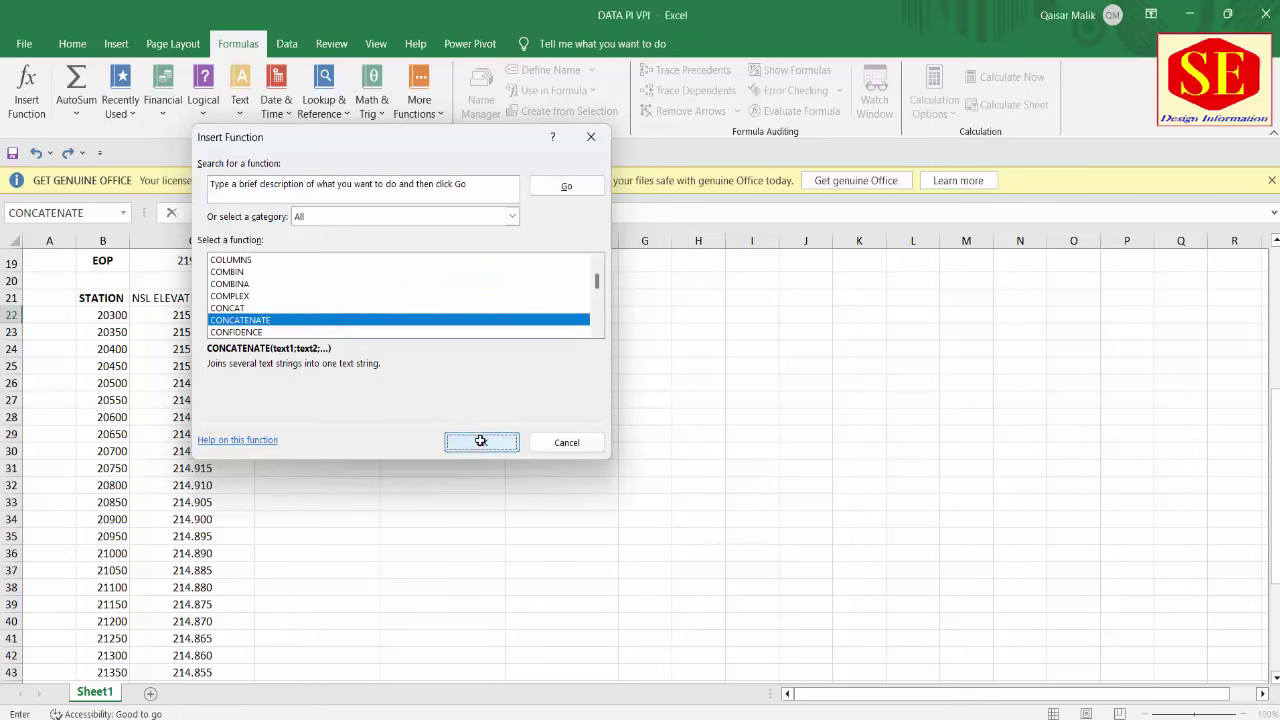
# Set D22 to =CONCATENATE(B22;" ";C22), displaying 20300 215.14
pyautogui.moveTo(396, 158); pyautogui.dragTo(764, 255)
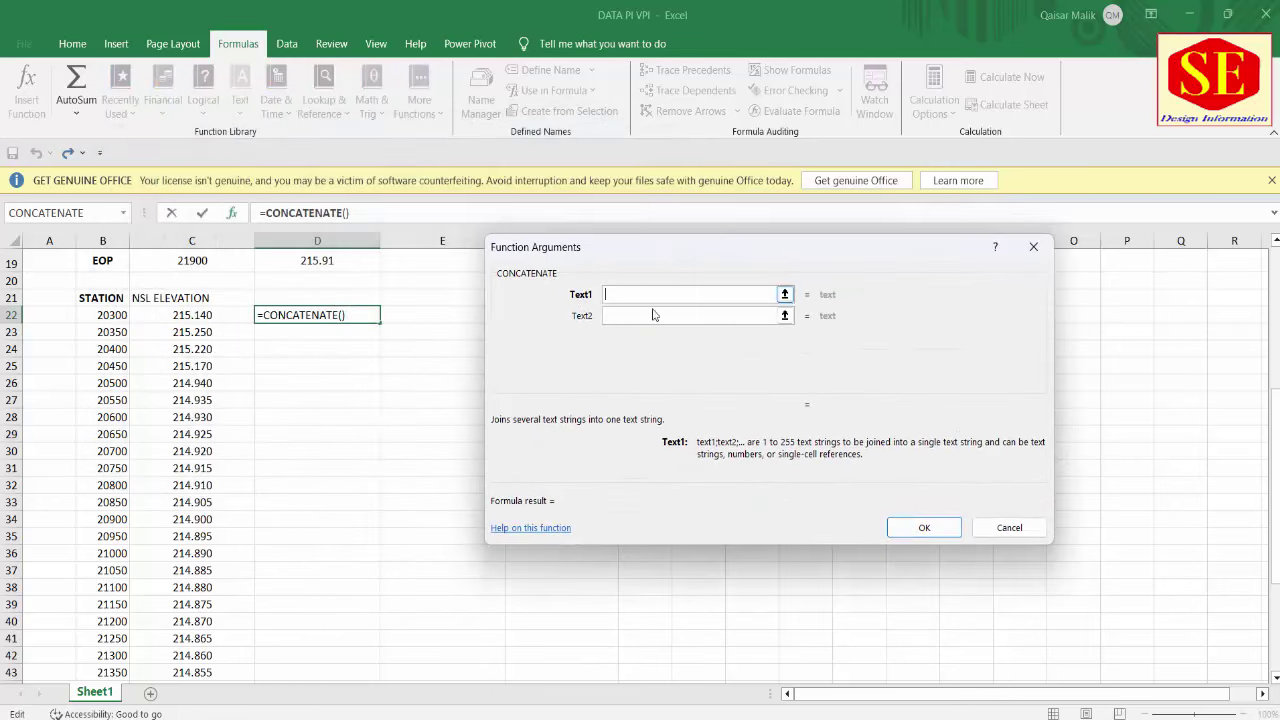
pyautogui.click(104, 315)
pyautogui.click(613, 315)
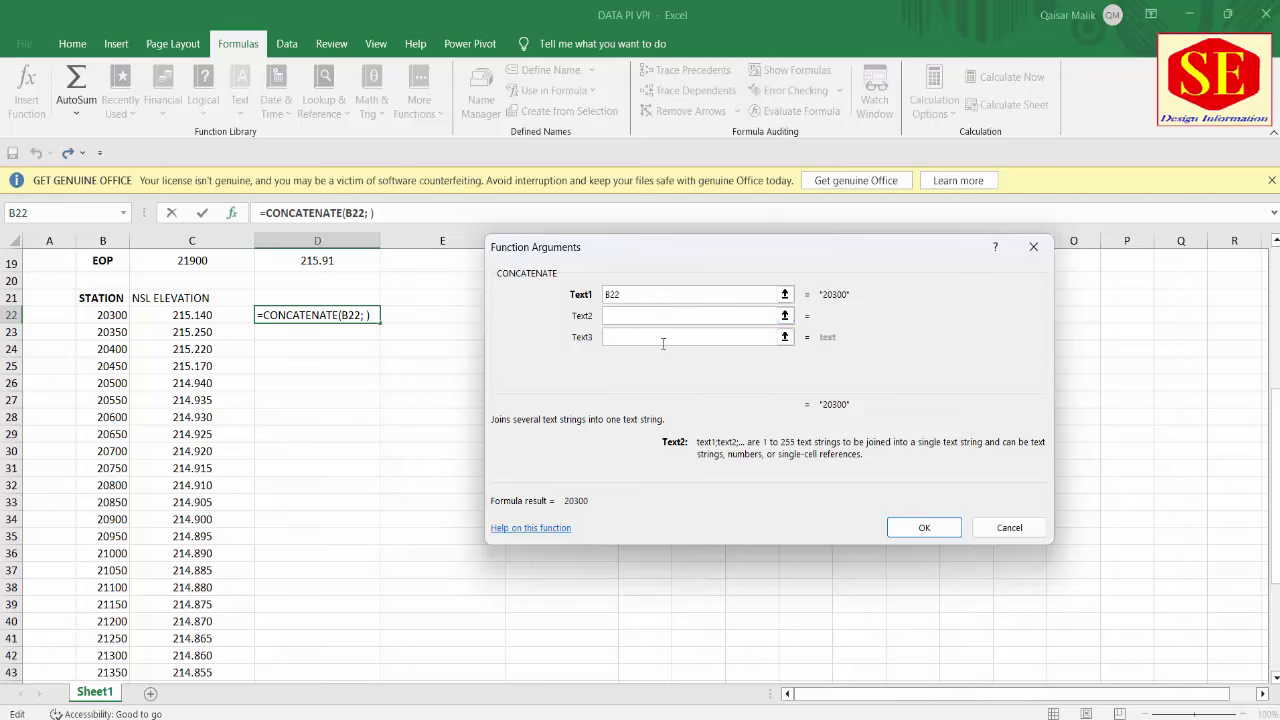
pyautogui.write('" "')
pyautogui.click(638, 339)
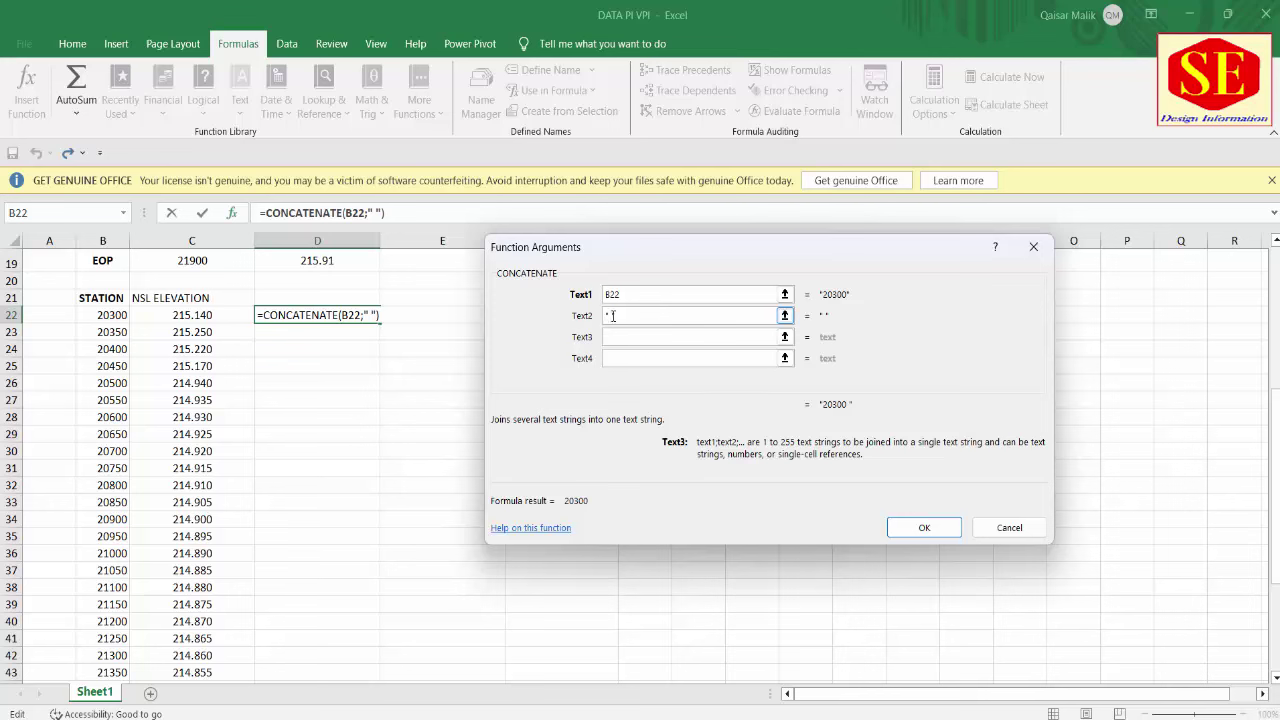
pyautogui.click(172, 315)
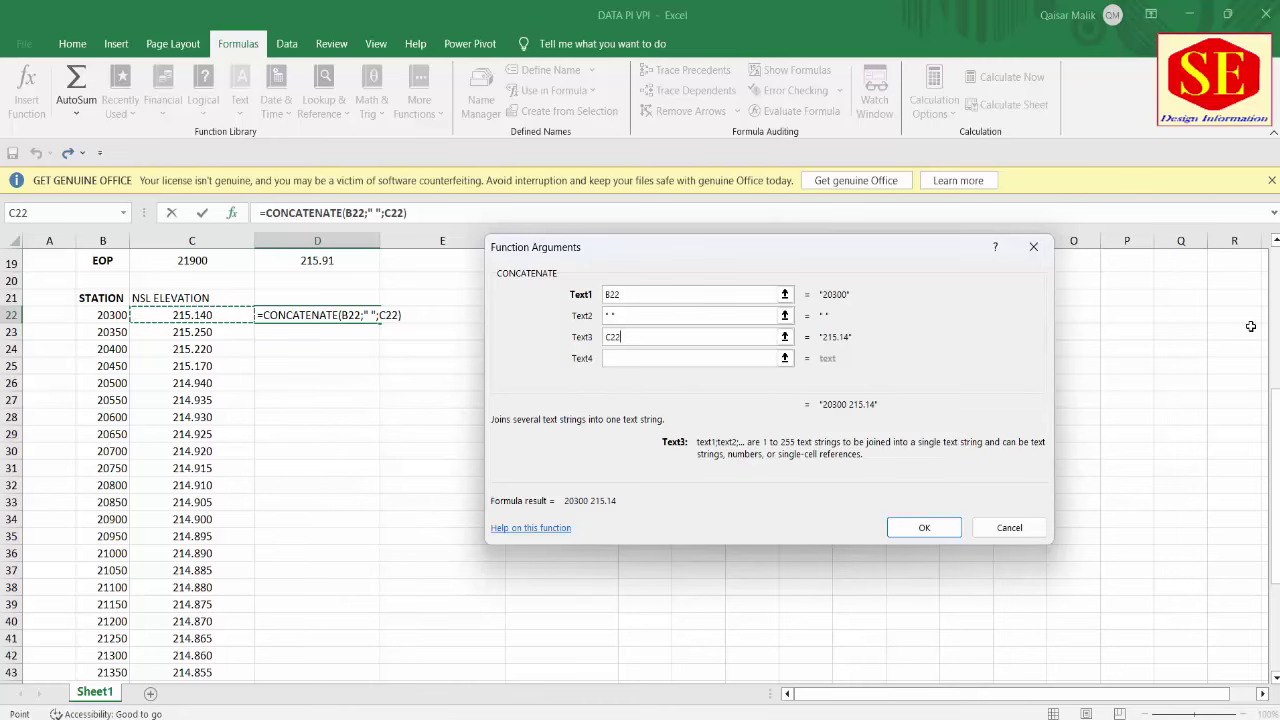
pyautogui.press('Return')
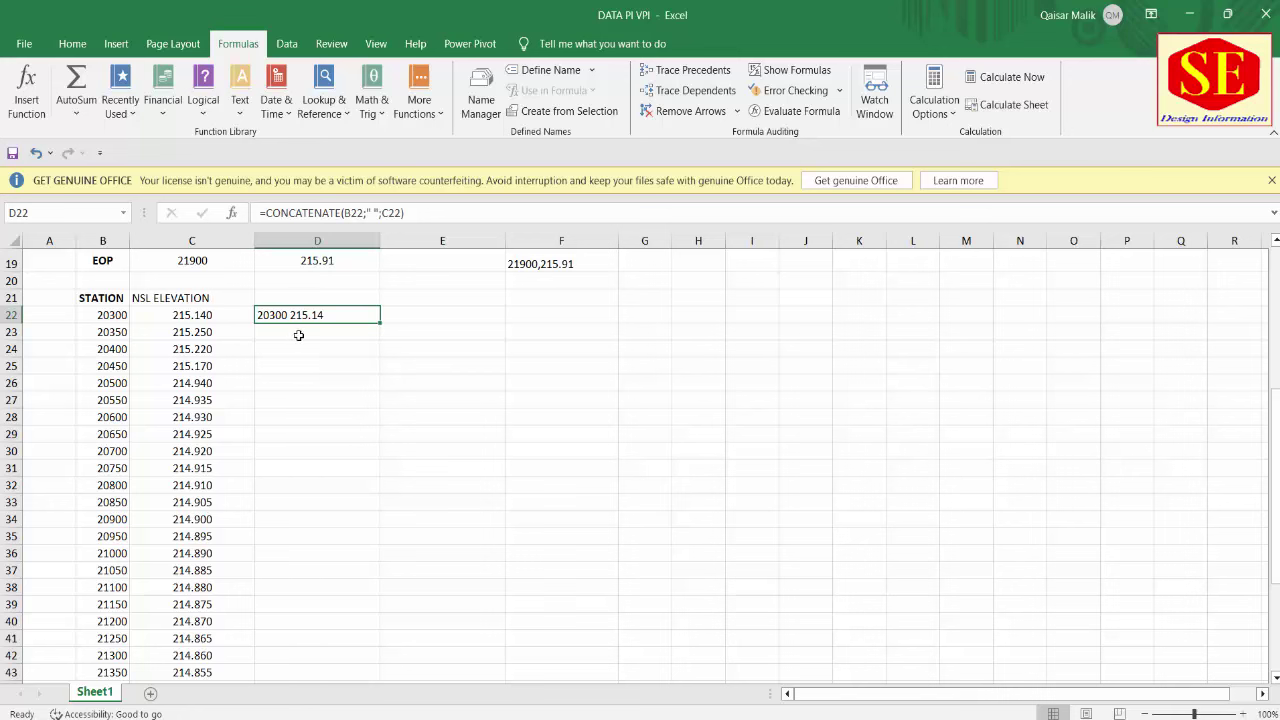
# Build the same CONCATENATE formula in D23 joining B23, a space and C23
pyautogui.click(297, 333)
pyautogui.write('=')
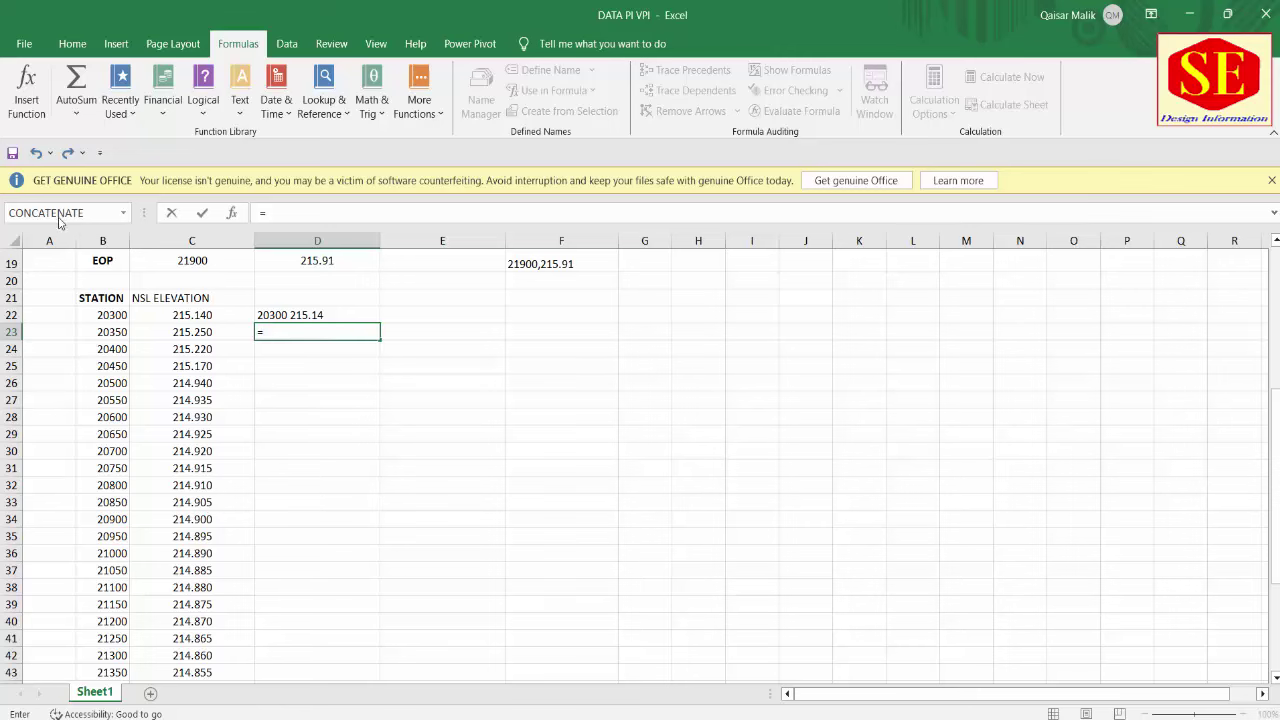
pyautogui.click(58, 222)
pyautogui.click(110, 335)
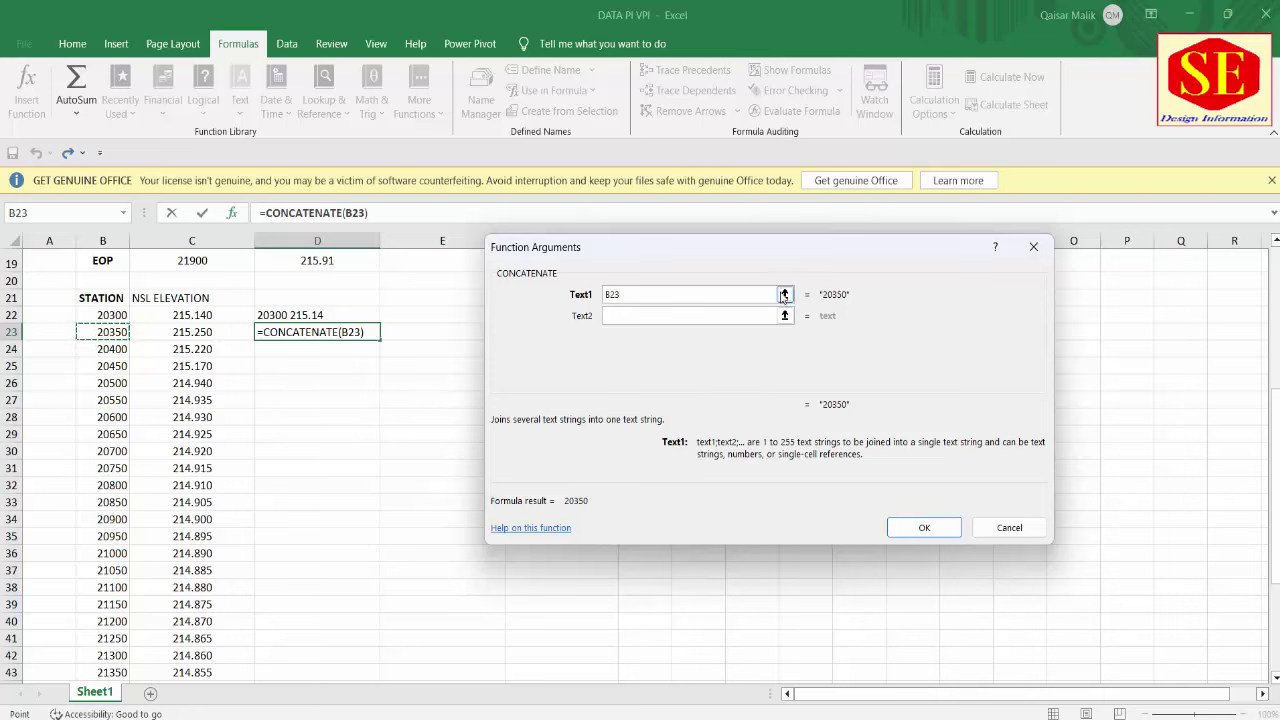
pyautogui.click(677, 314)
pyautogui.click(677, 314)
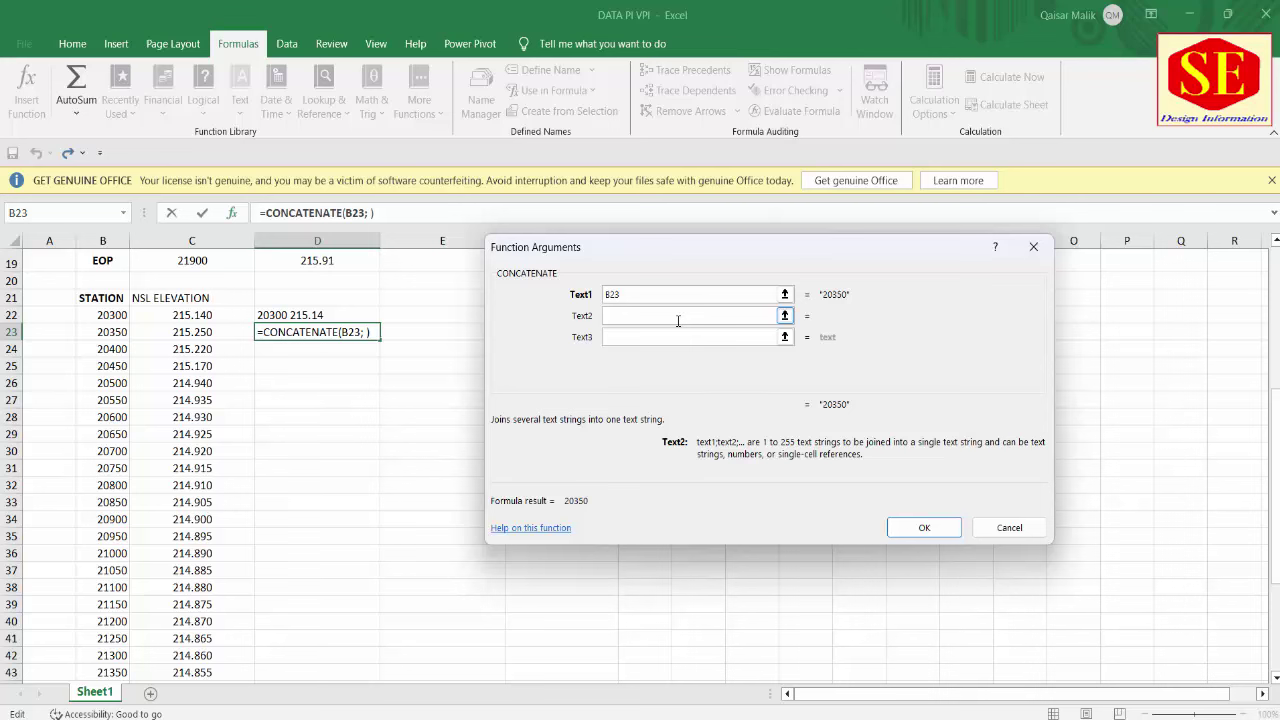
pyautogui.click(650, 339)
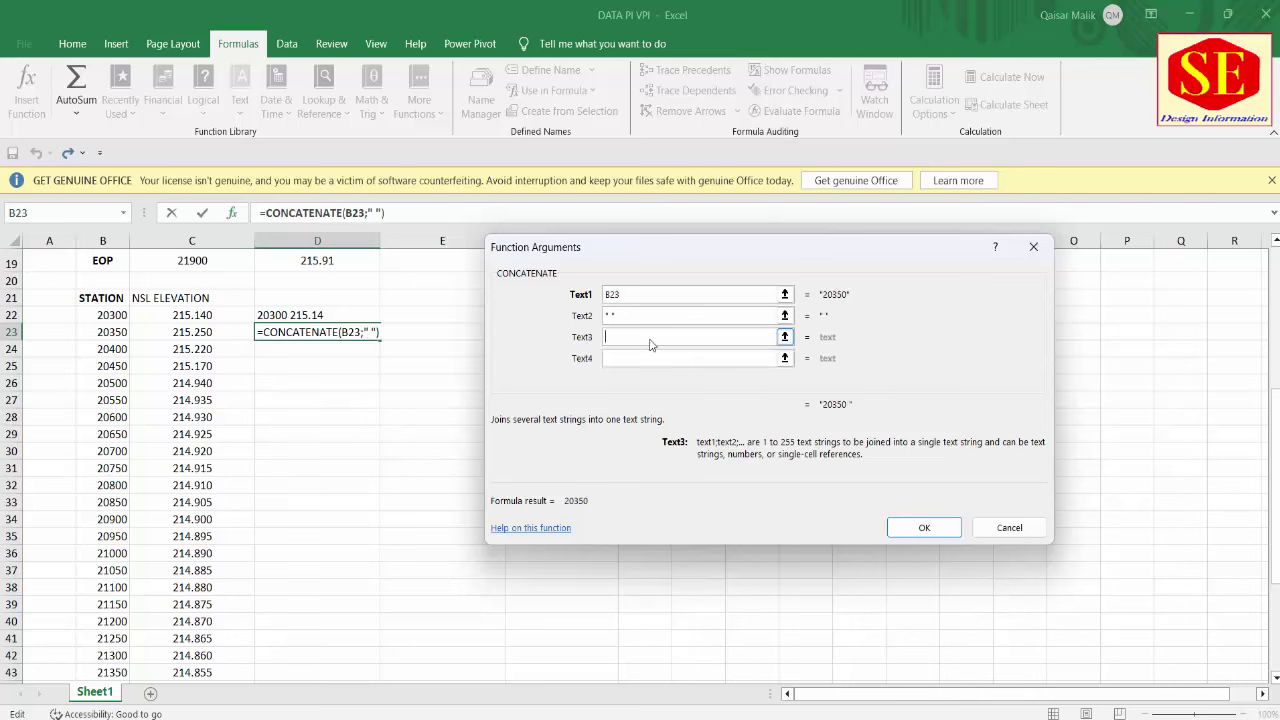
pyautogui.click(200, 334)
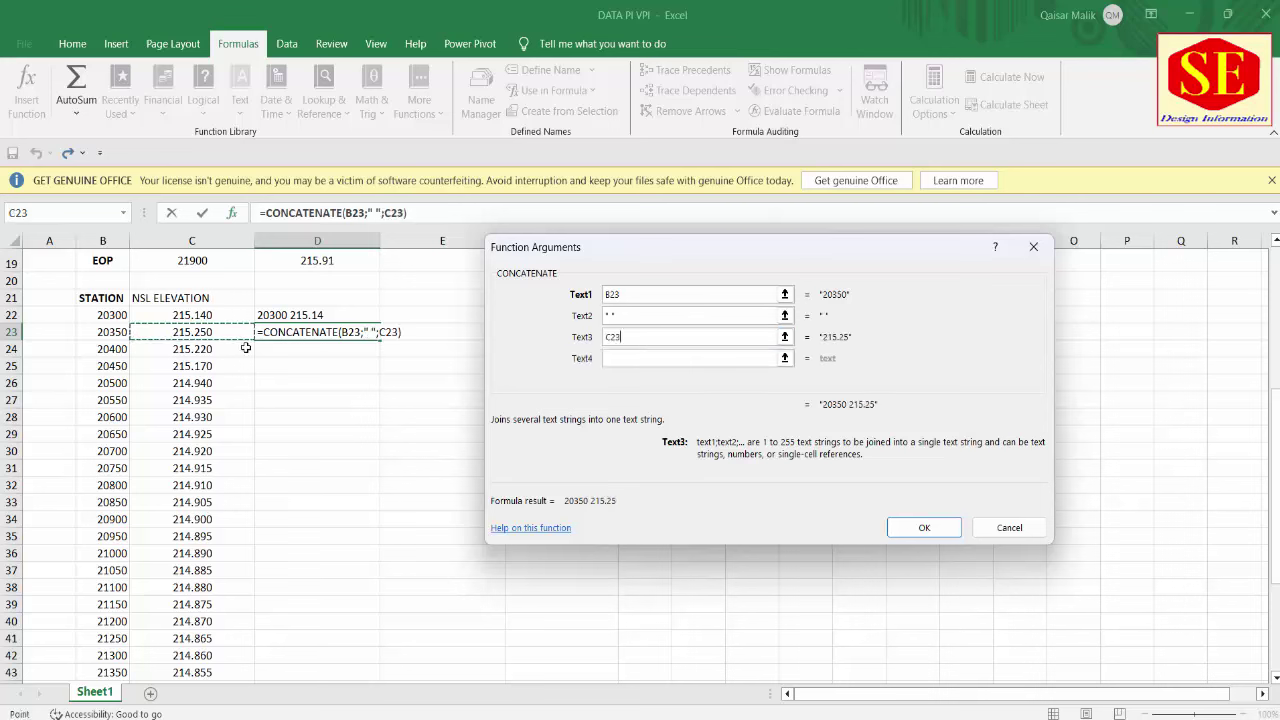
pyautogui.press('Return')
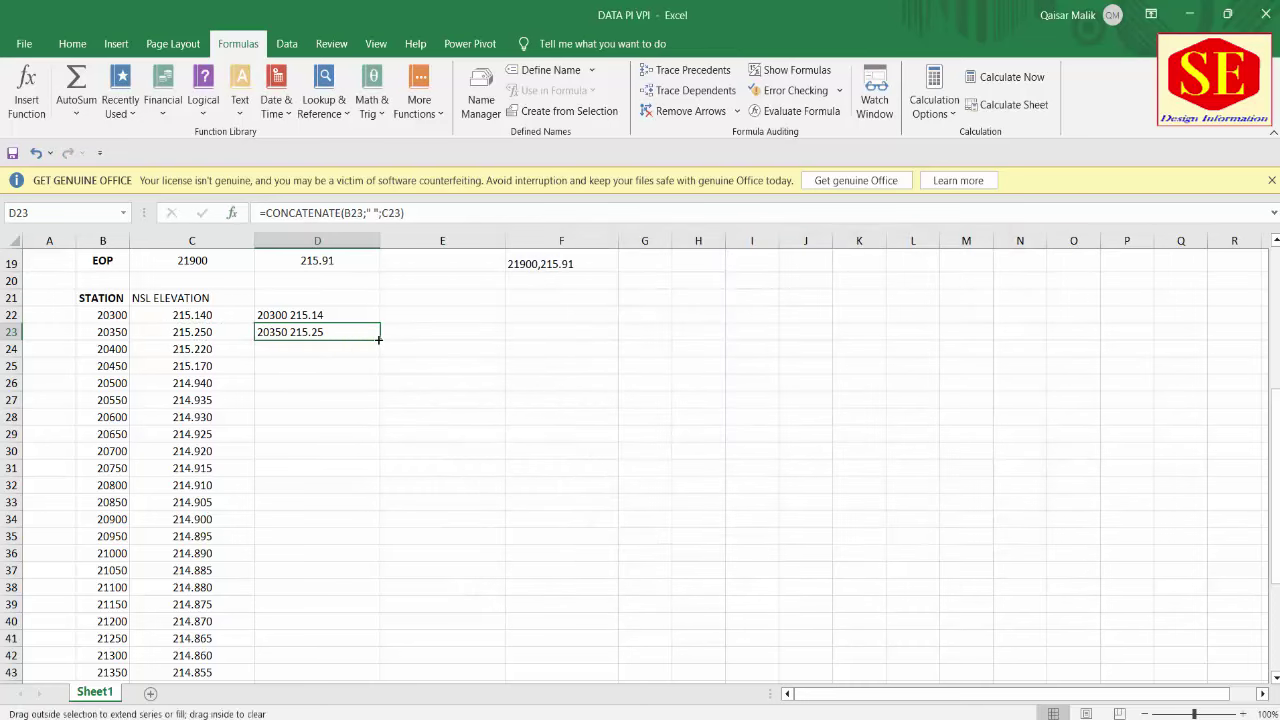
# Fill the combined-value formula down column D through the station list
pyautogui.doubleClick(380, 340)
pyautogui.scroll(-5, 354, 452)
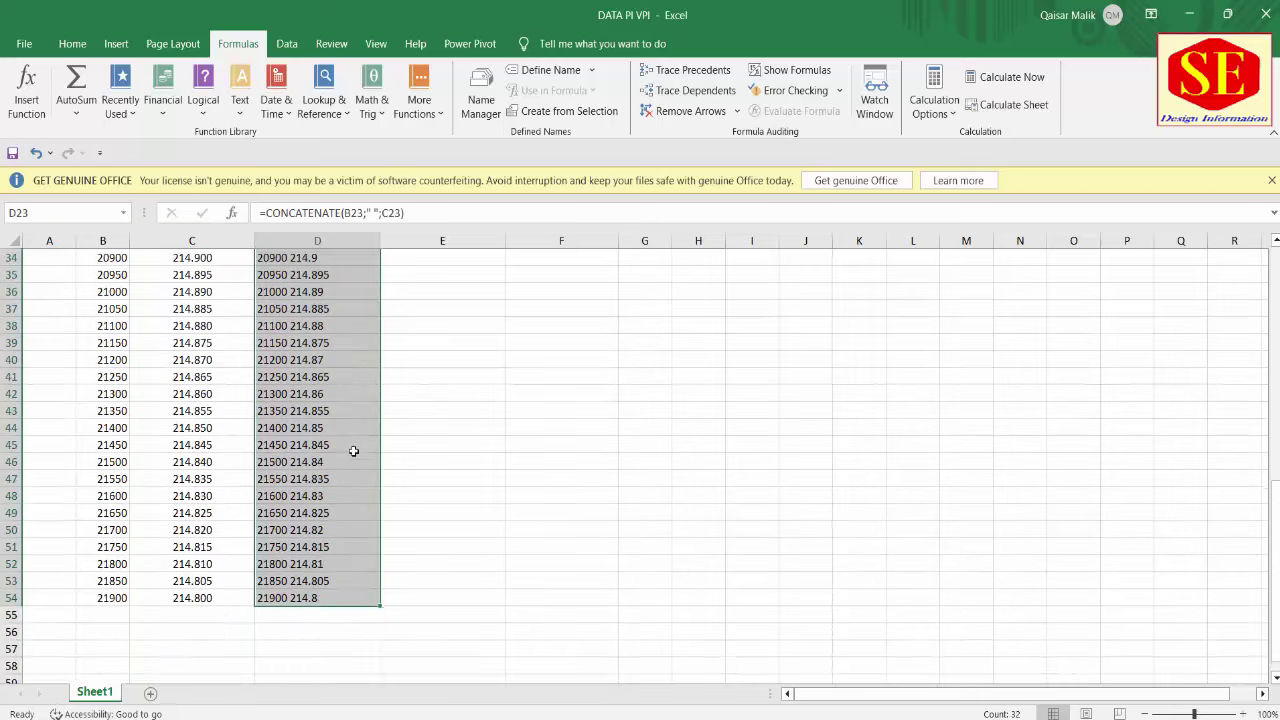
pyautogui.scroll(6, 339, 436)
pyautogui.click(349, 401)
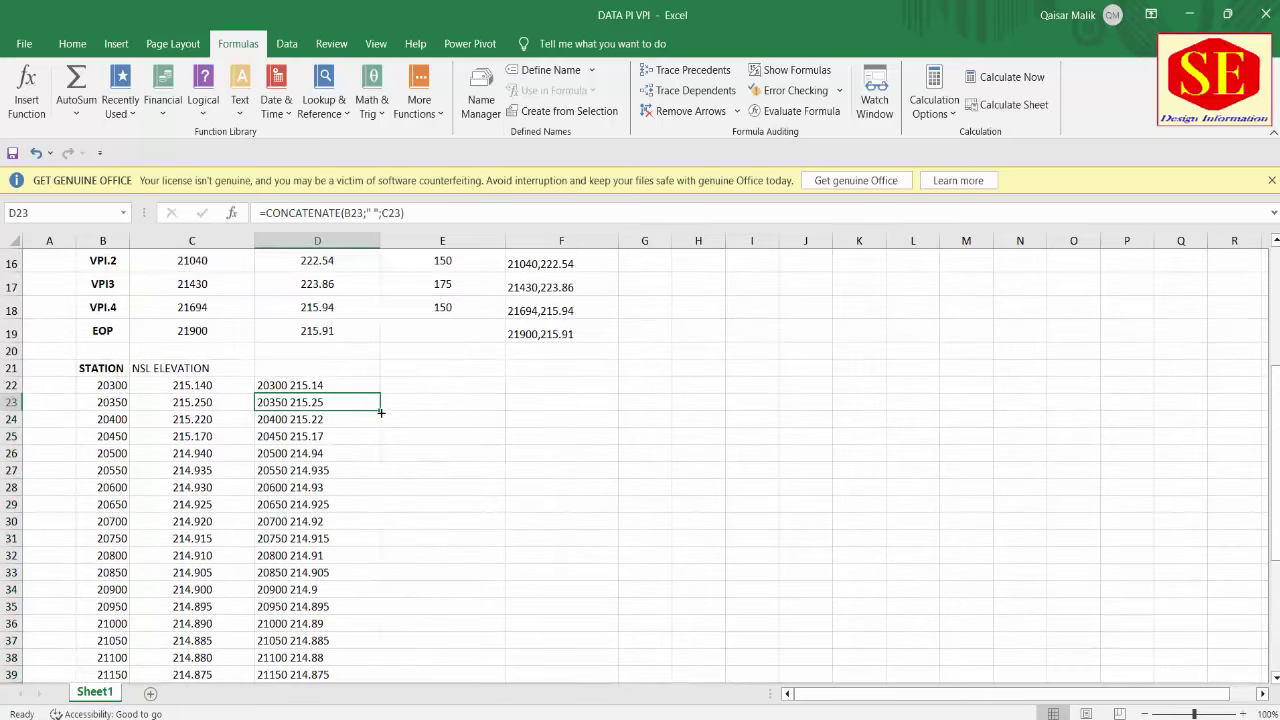
pyautogui.moveTo(380, 408)
pyautogui.mouseDown()
pyautogui.moveTo(380, 670)
pyautogui.moveTo(374, 650)
pyautogui.mouseUp()
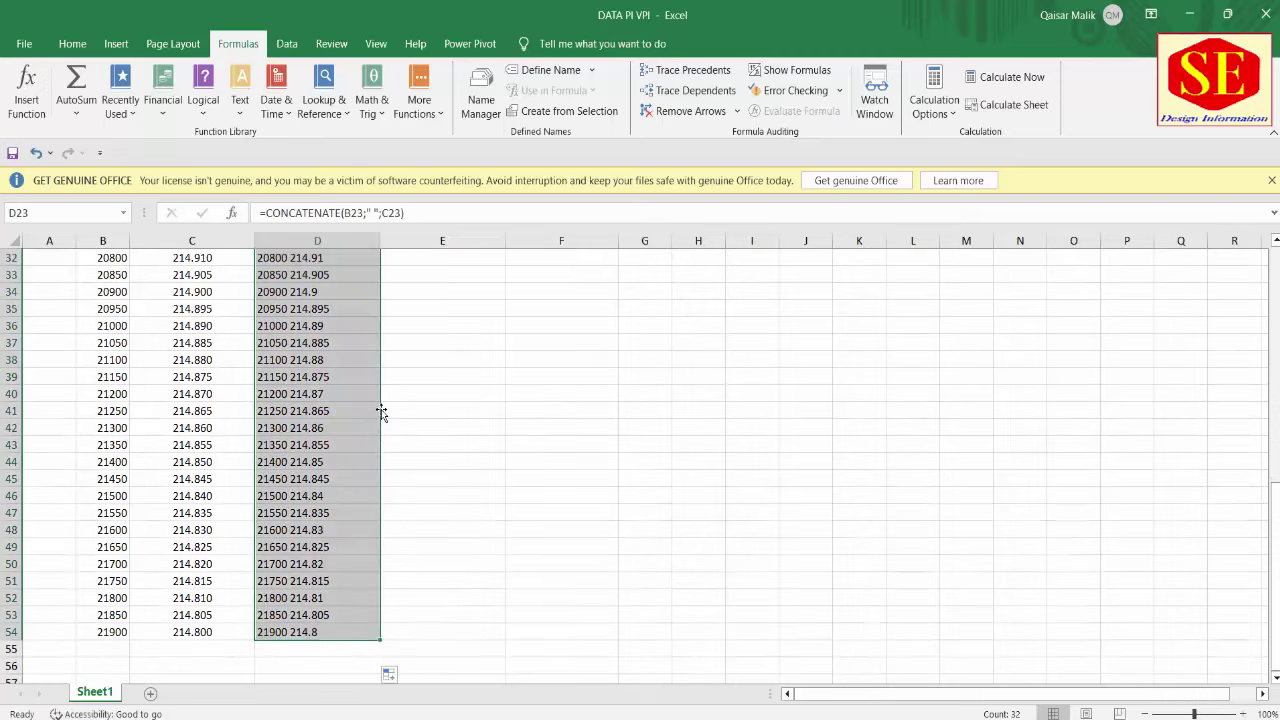
# Select and copy the combined station-elevation values D22:D54
pyautogui.scroll(5, 380, 408)
pyautogui.click(333, 361)
pyautogui.moveTo(333, 361); pyautogui.dragTo(370, 660)
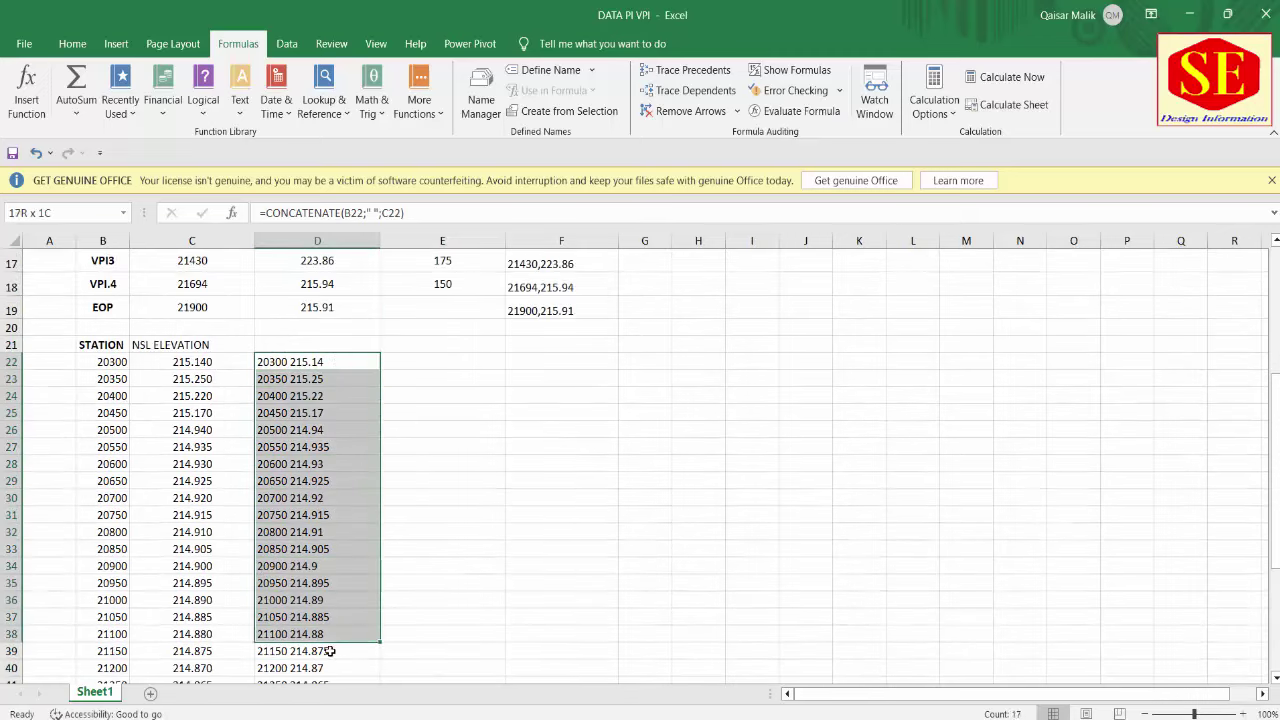
pyautogui.moveTo(327, 716); pyautogui.dragTo(330, 666)
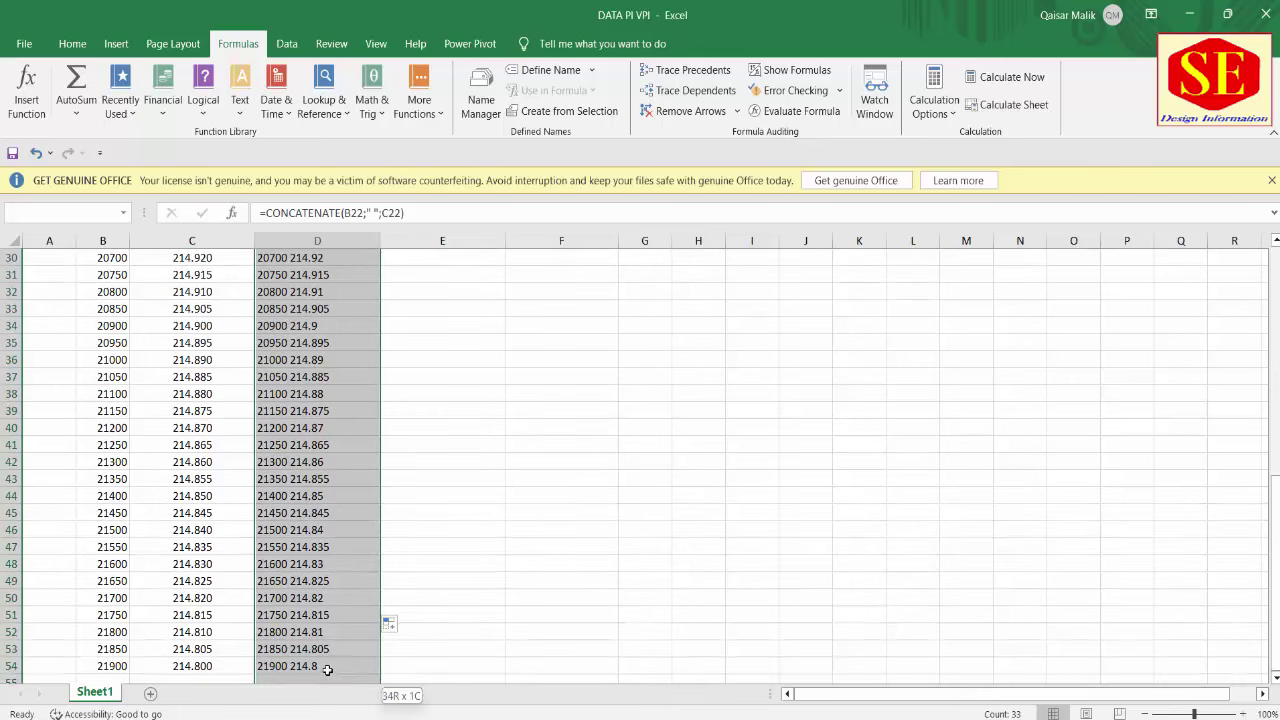
pyautogui.rightClick(342, 518)
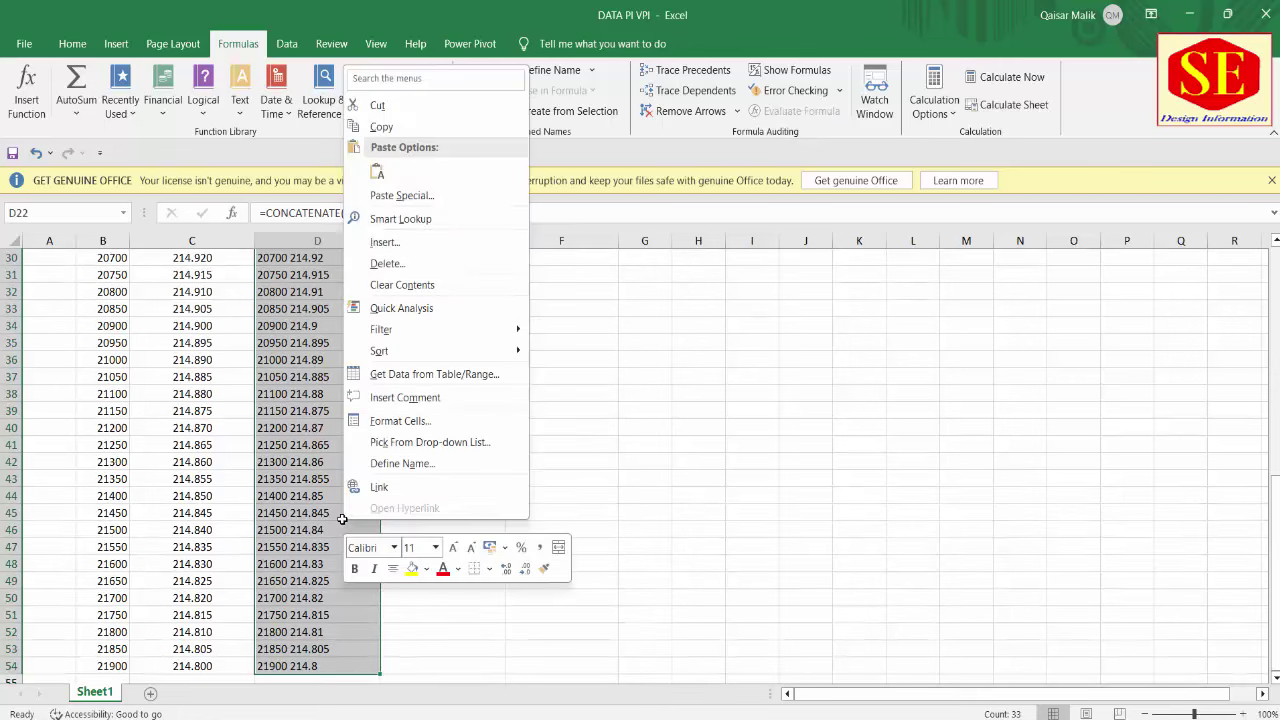
pyautogui.click(381, 127)
pyautogui.scroll(6, 640, 460)
pyautogui.press('super')
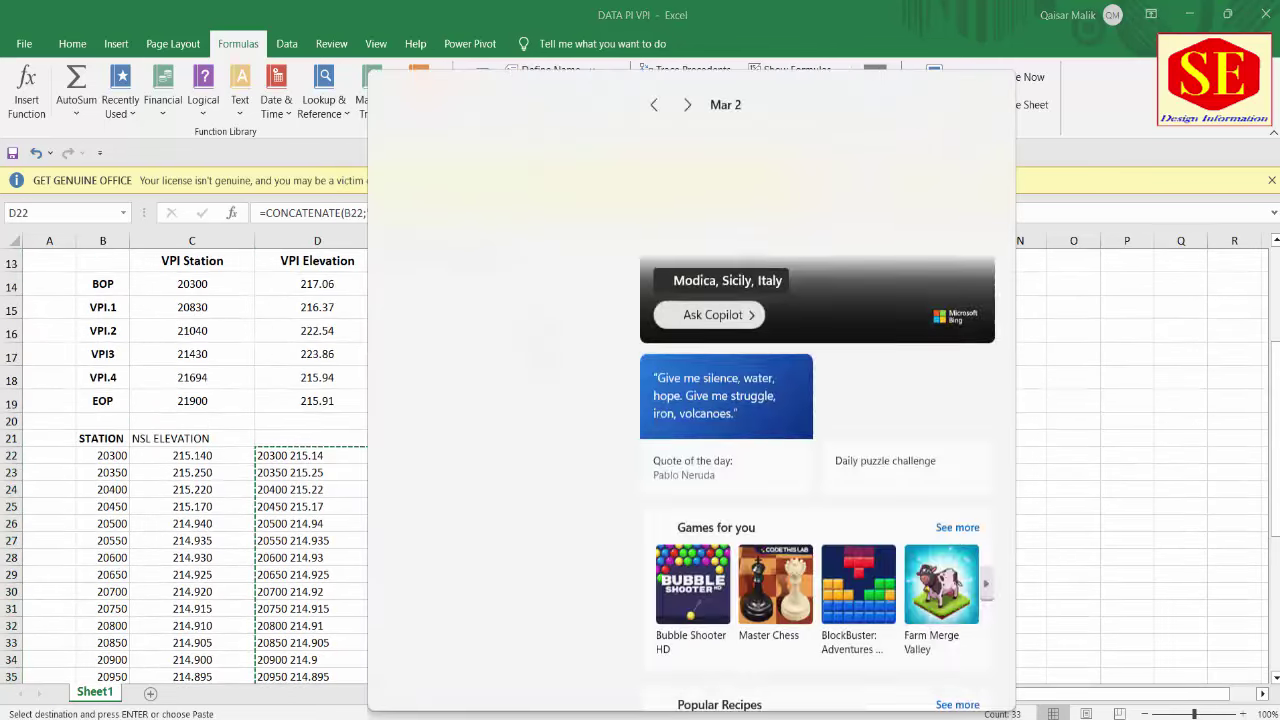
# Launch Notepad and paste the copied station-elevation pairs into a new tab
pyautogui.write('N')
pyautogui.click(487, 198)
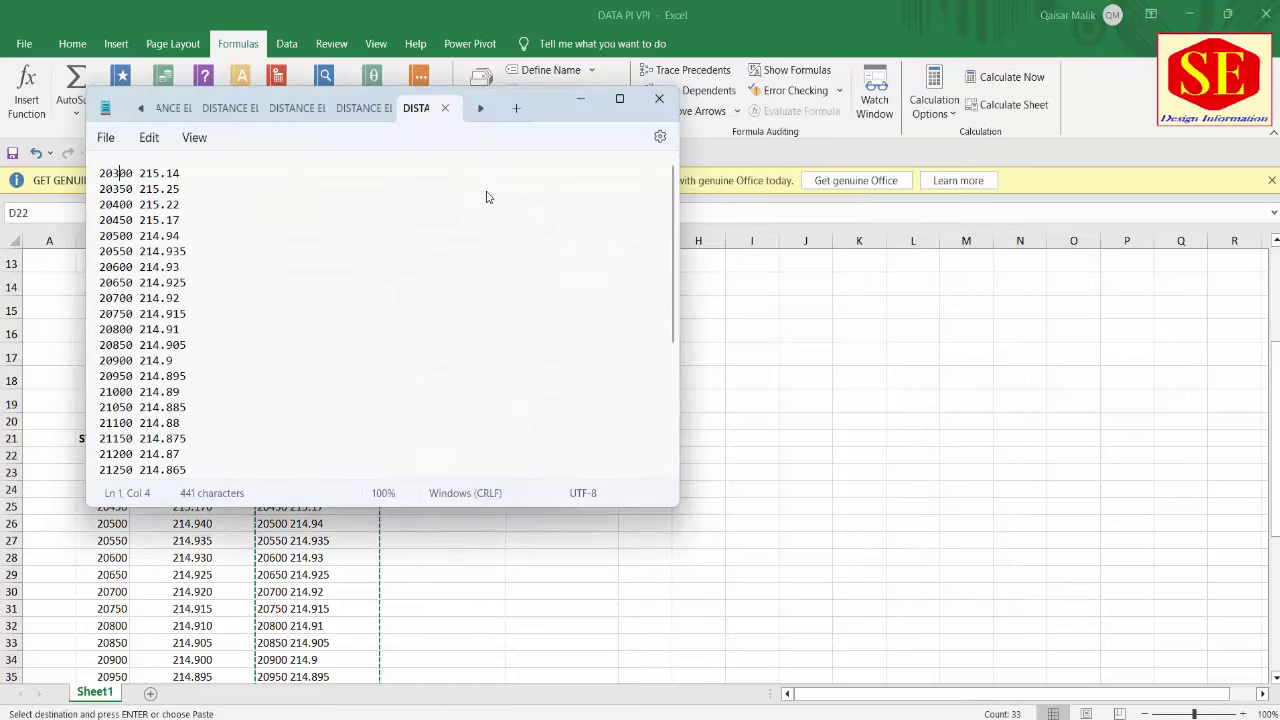
pyautogui.click(190, 235)
pyautogui.hotkey('ctrl', 'n')
pyautogui.rightClick(136, 178)
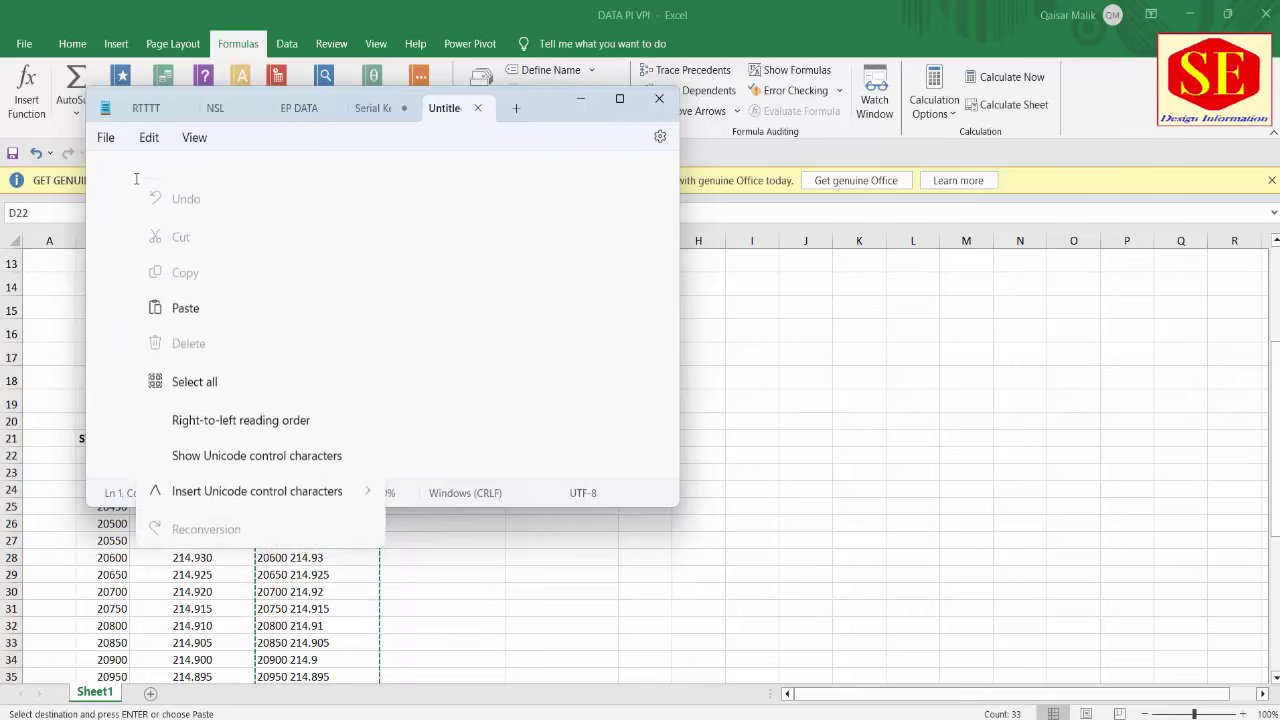
pyautogui.click(181, 312)
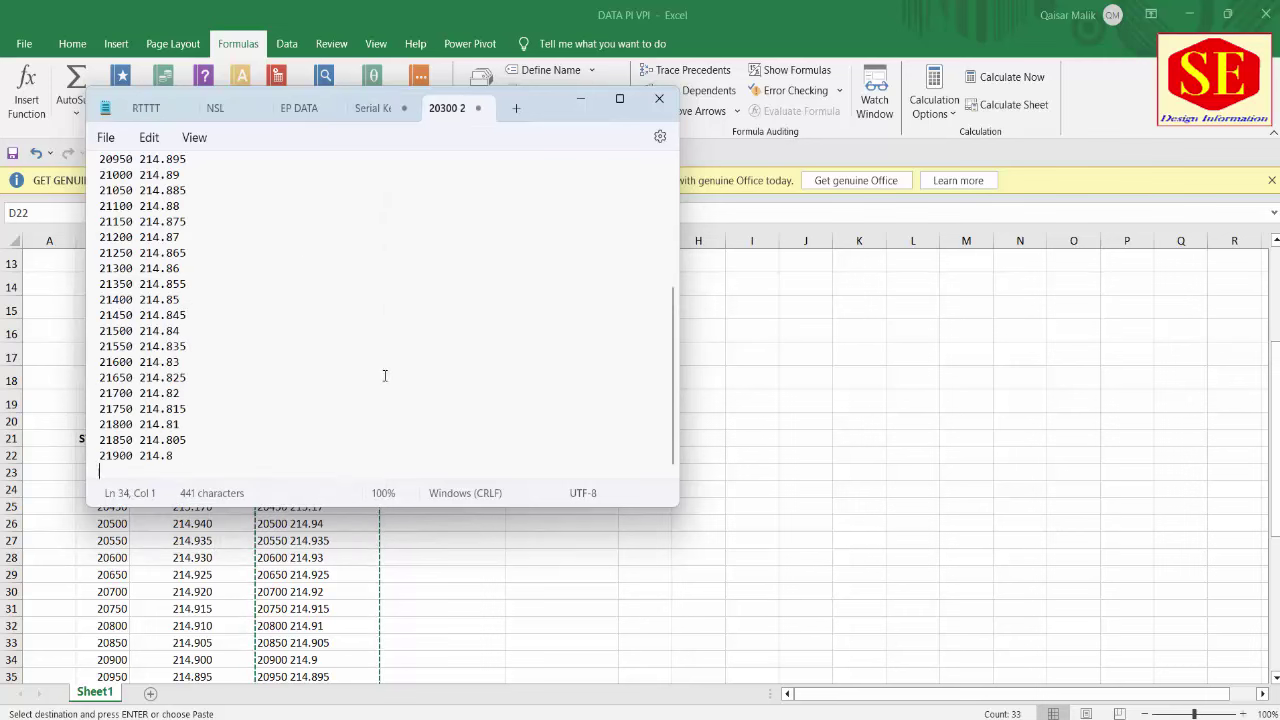
pyautogui.scroll(5, 384, 375)
pyautogui.scroll(-4, 136, 173)
pyautogui.scroll(5, 136, 173)
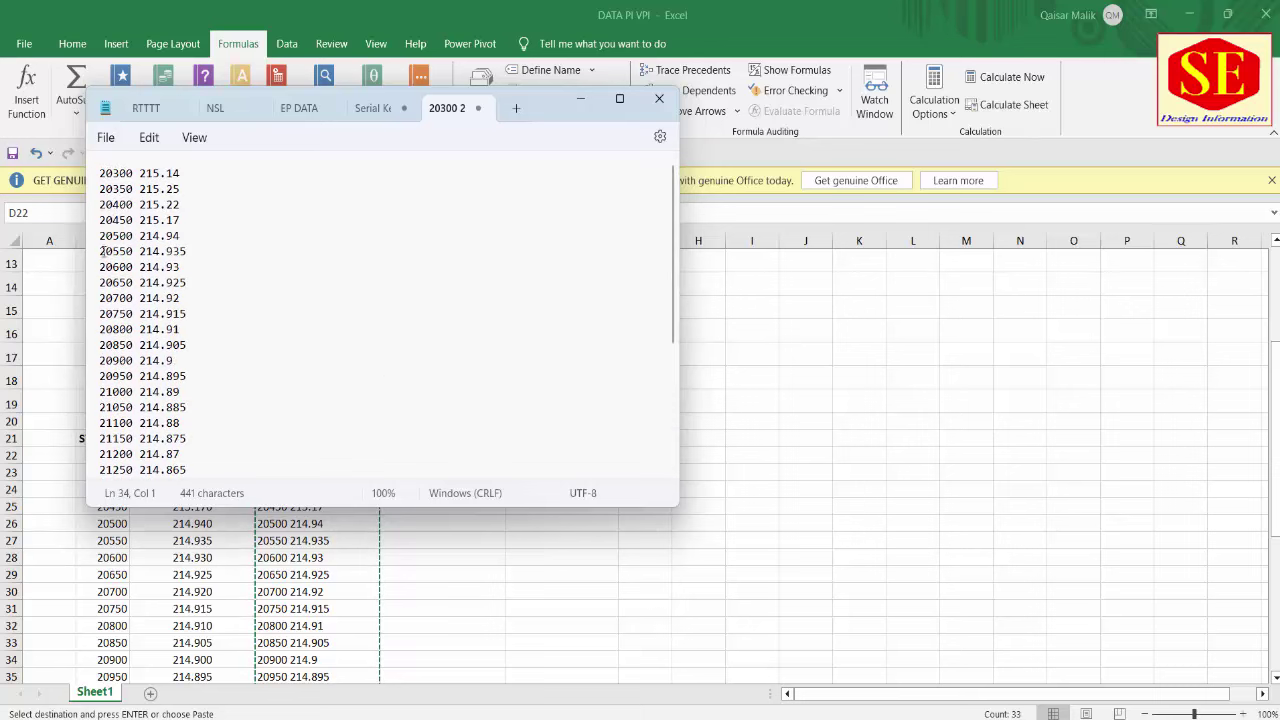
# Save the text as NSL, replacing the existing NSL.txt
pyautogui.click(108, 145)
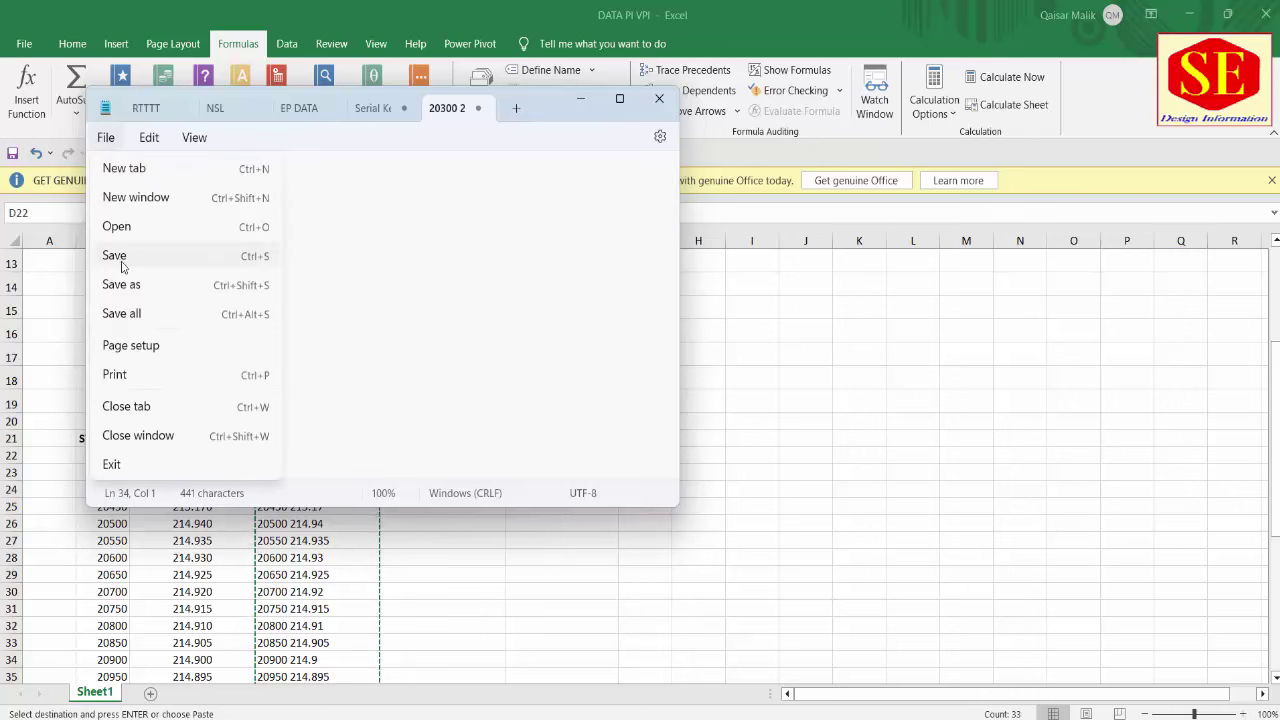
pyautogui.click(124, 266)
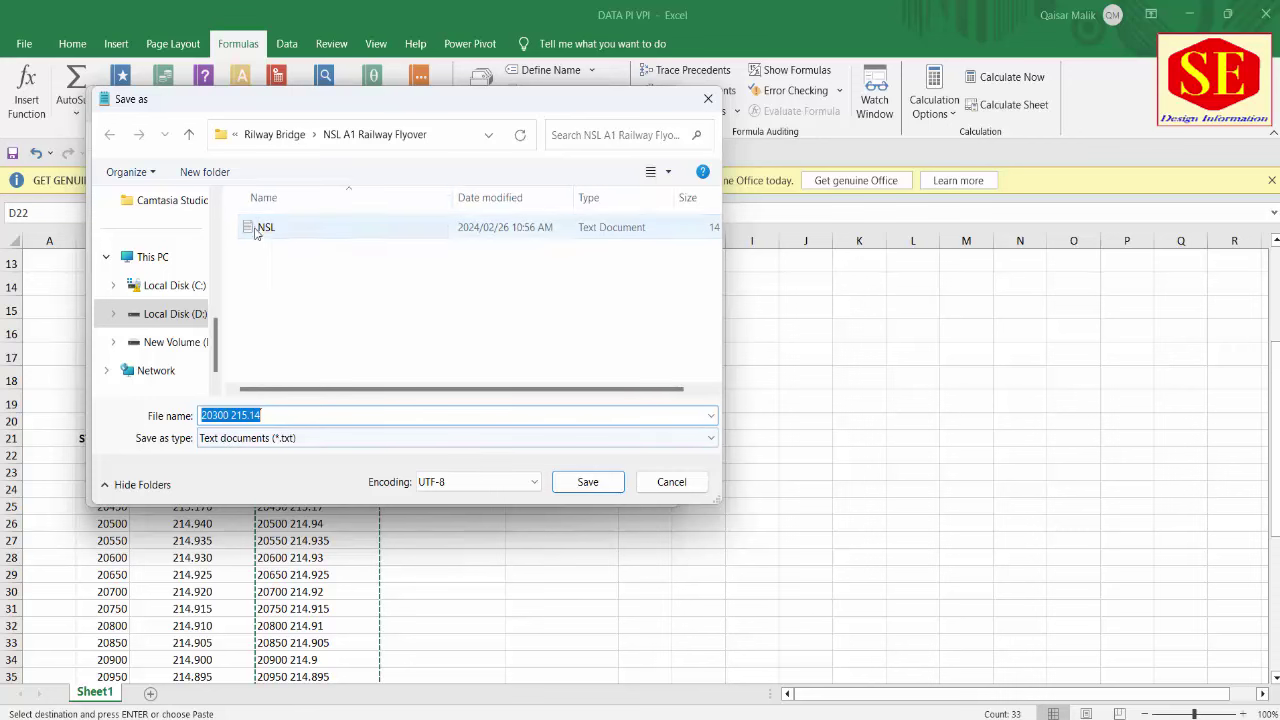
pyautogui.click(260, 228)
pyautogui.click(605, 483)
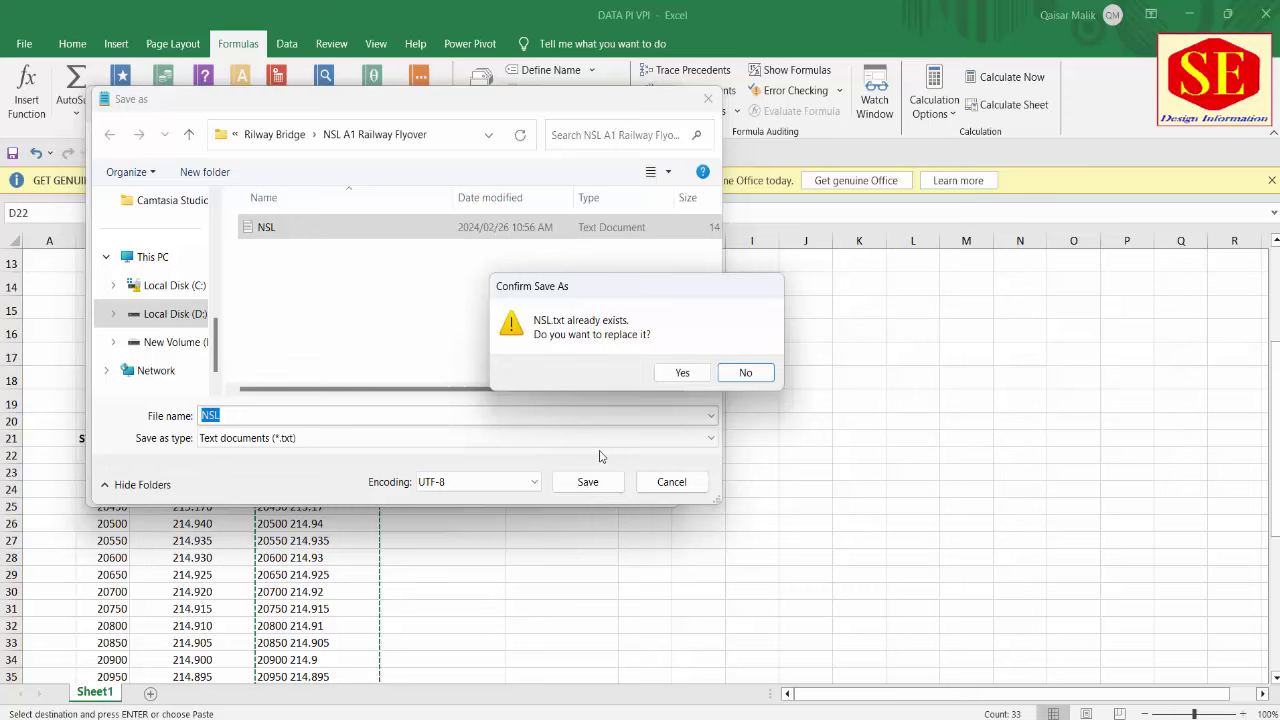
pyautogui.click(685, 372)
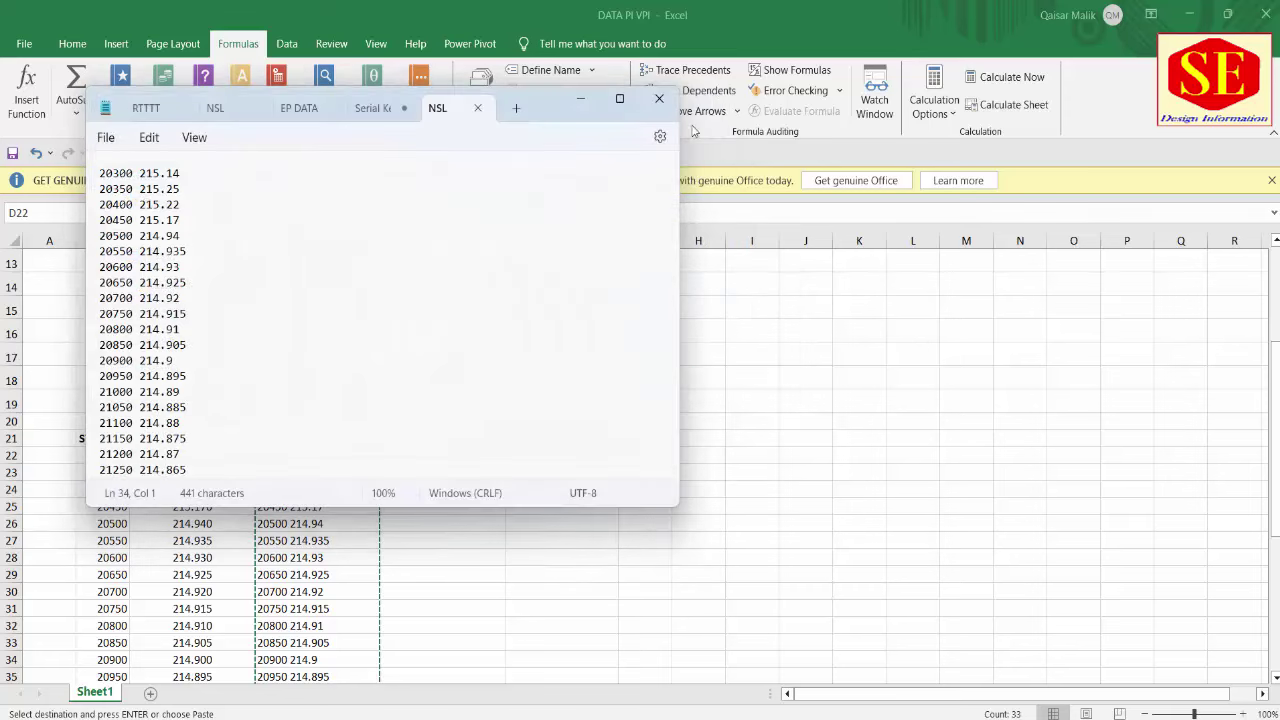
pyautogui.click(659, 99)
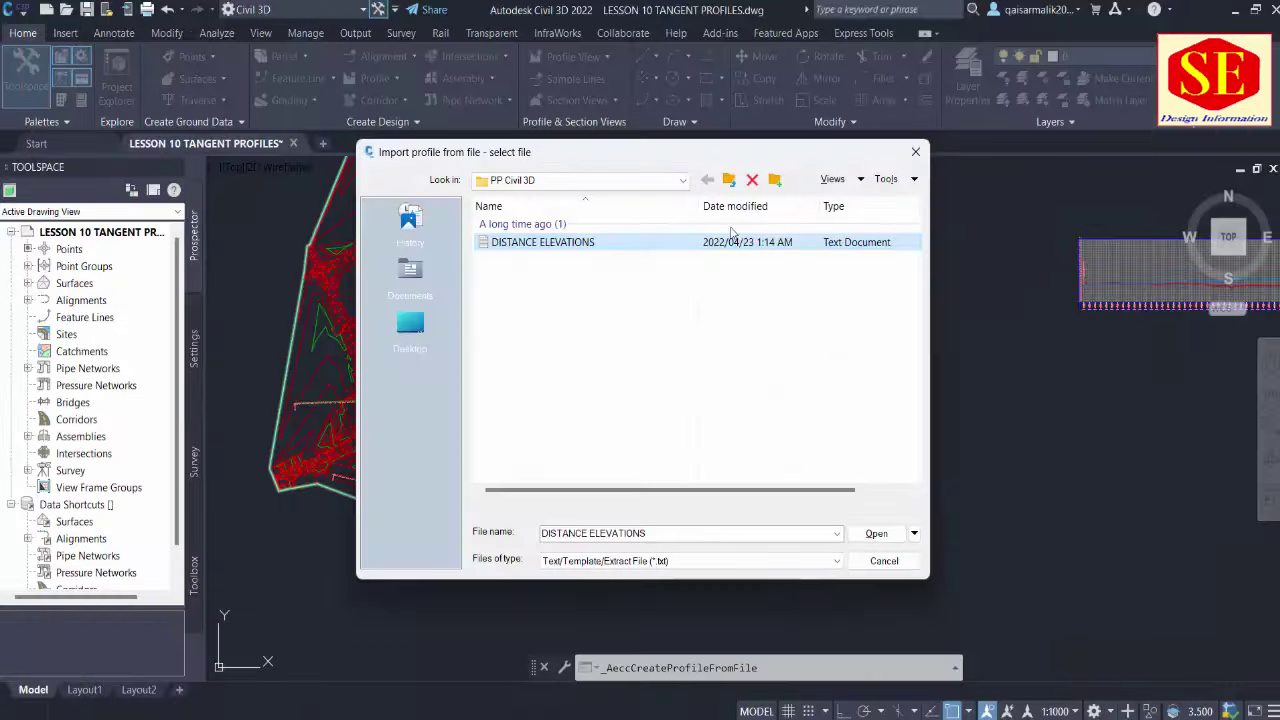
pyautogui.click(692, 347)
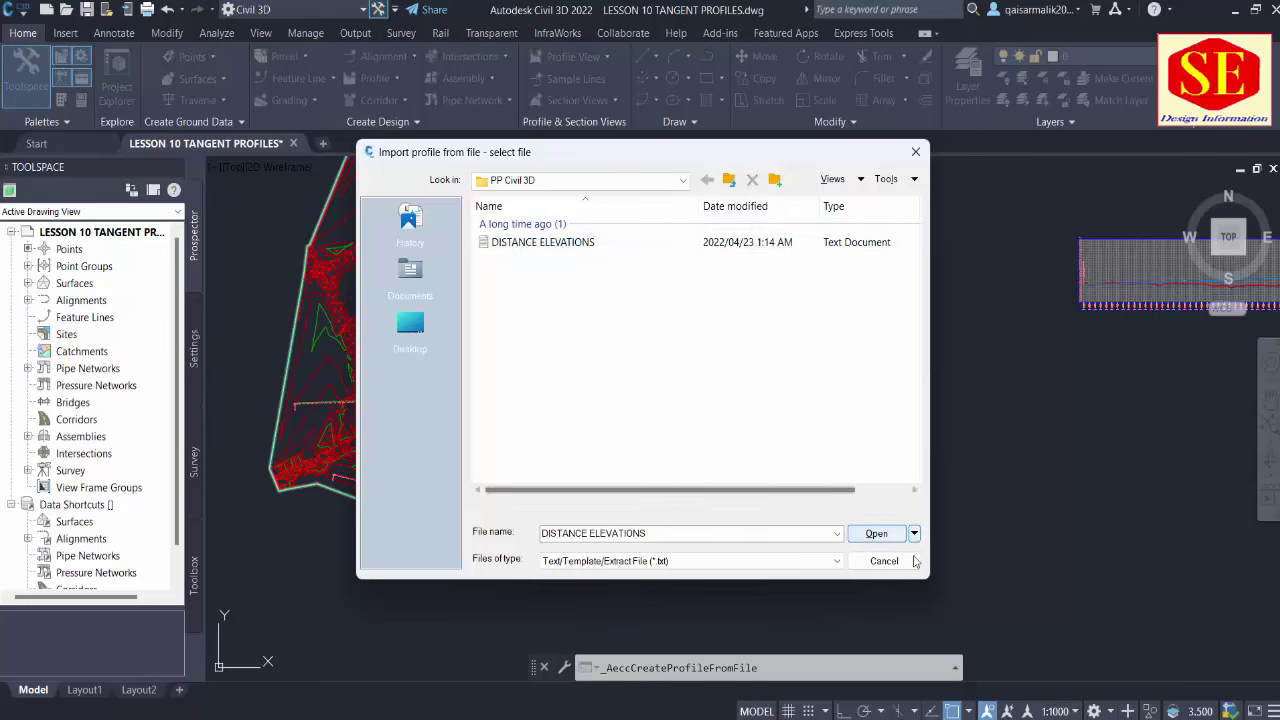
pyautogui.click(884, 561)
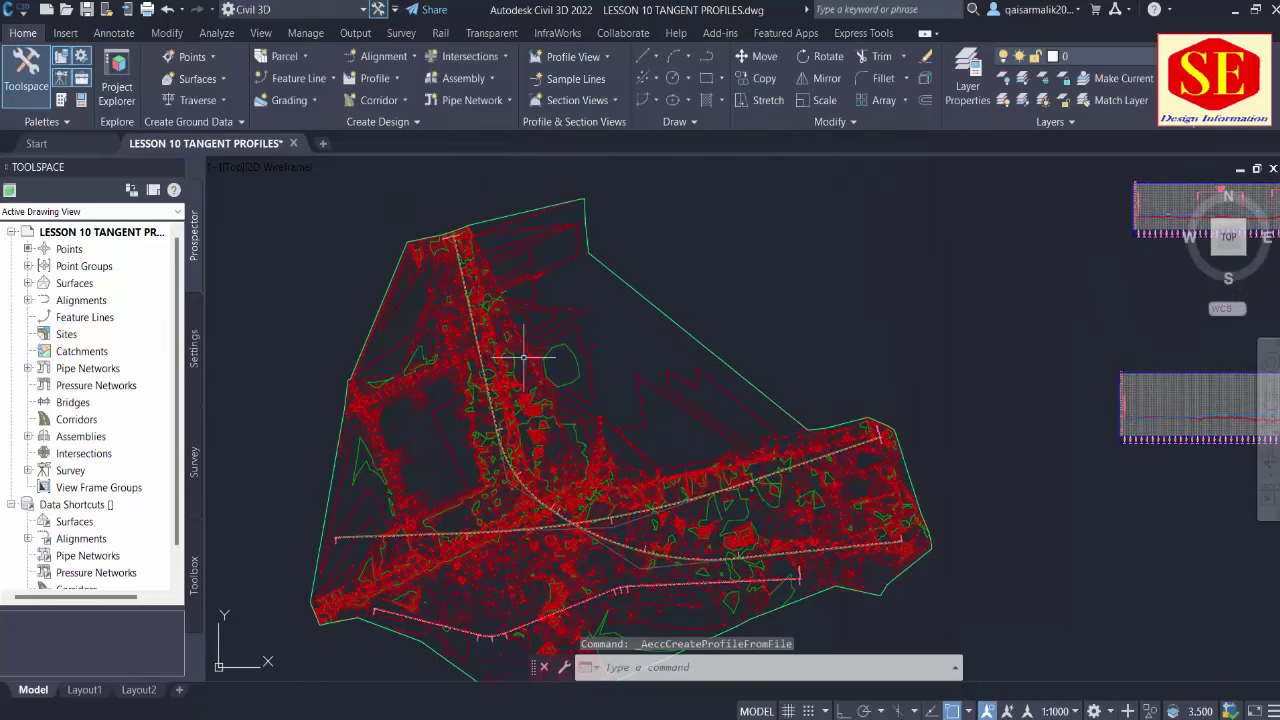
pyautogui.click(377, 80)
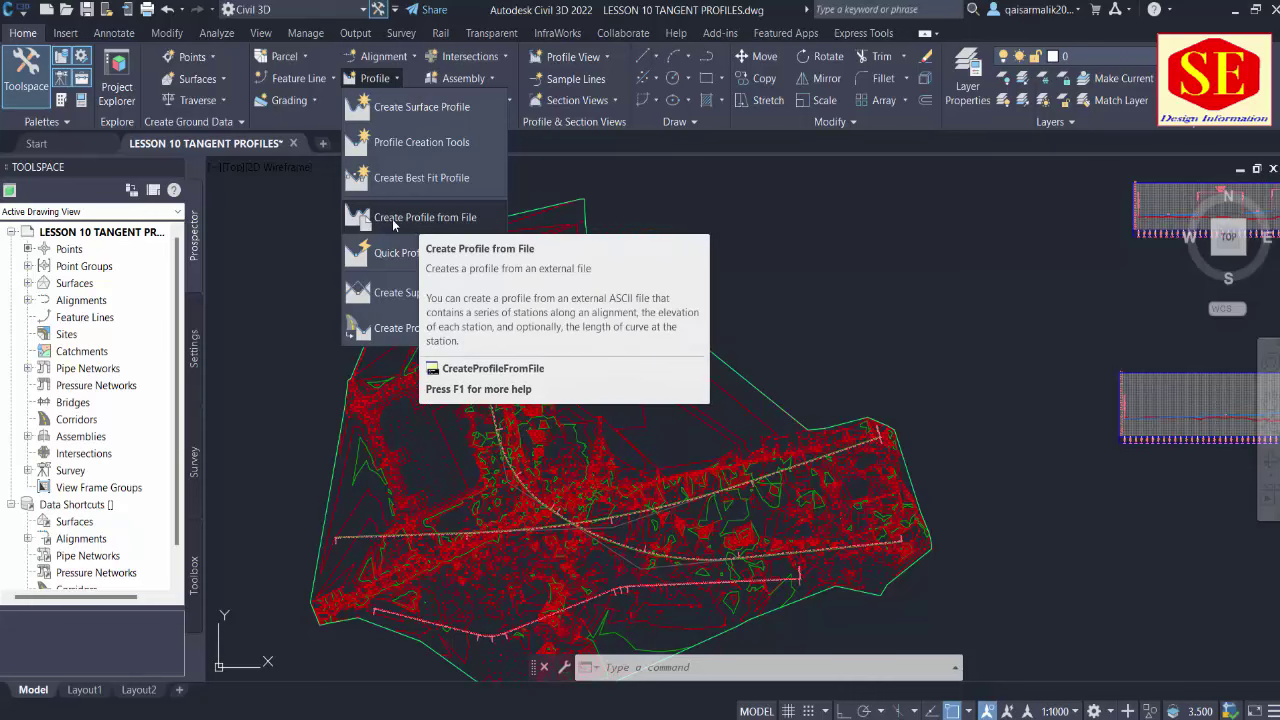
pyautogui.click(393, 218)
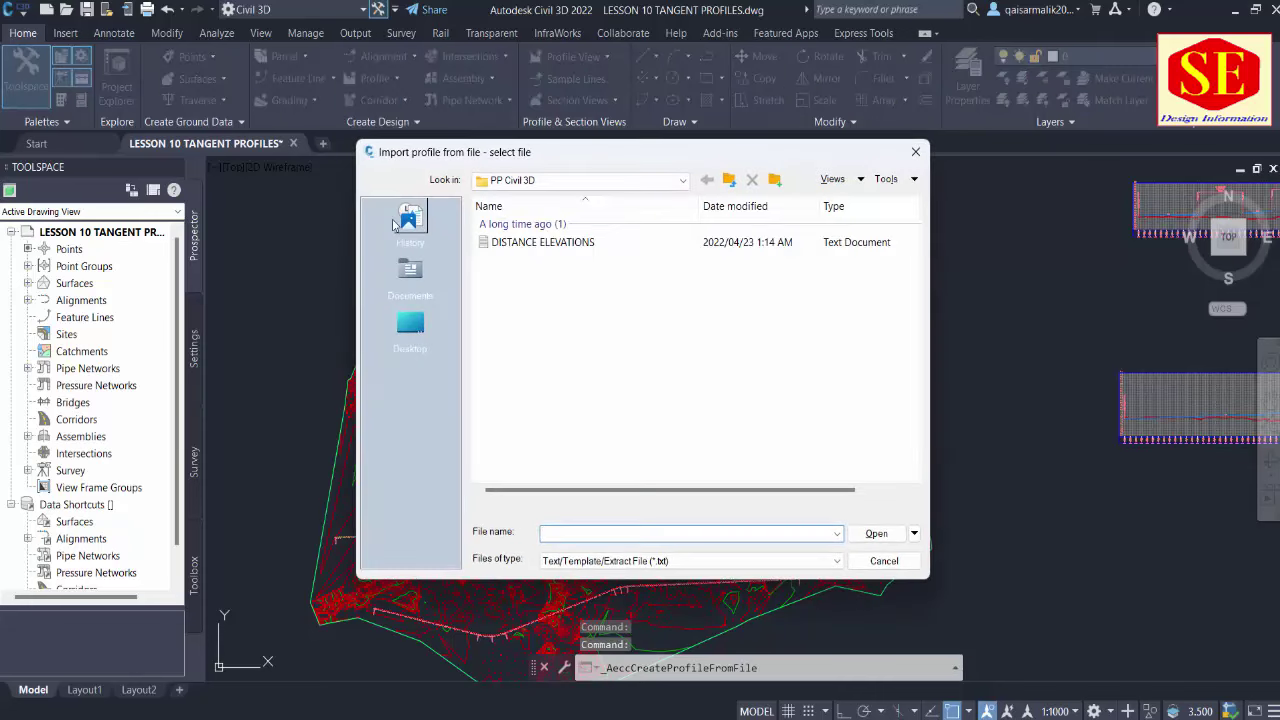
pyautogui.click(543, 242)
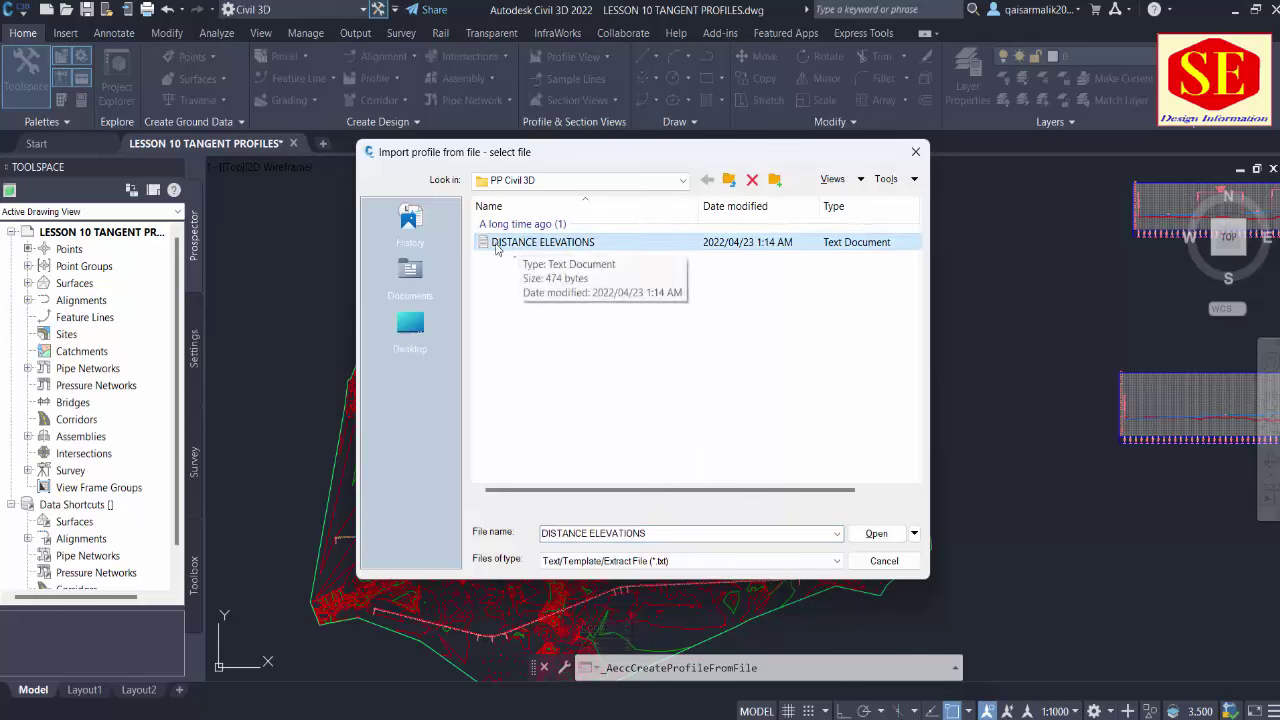
pyautogui.click(497, 249)
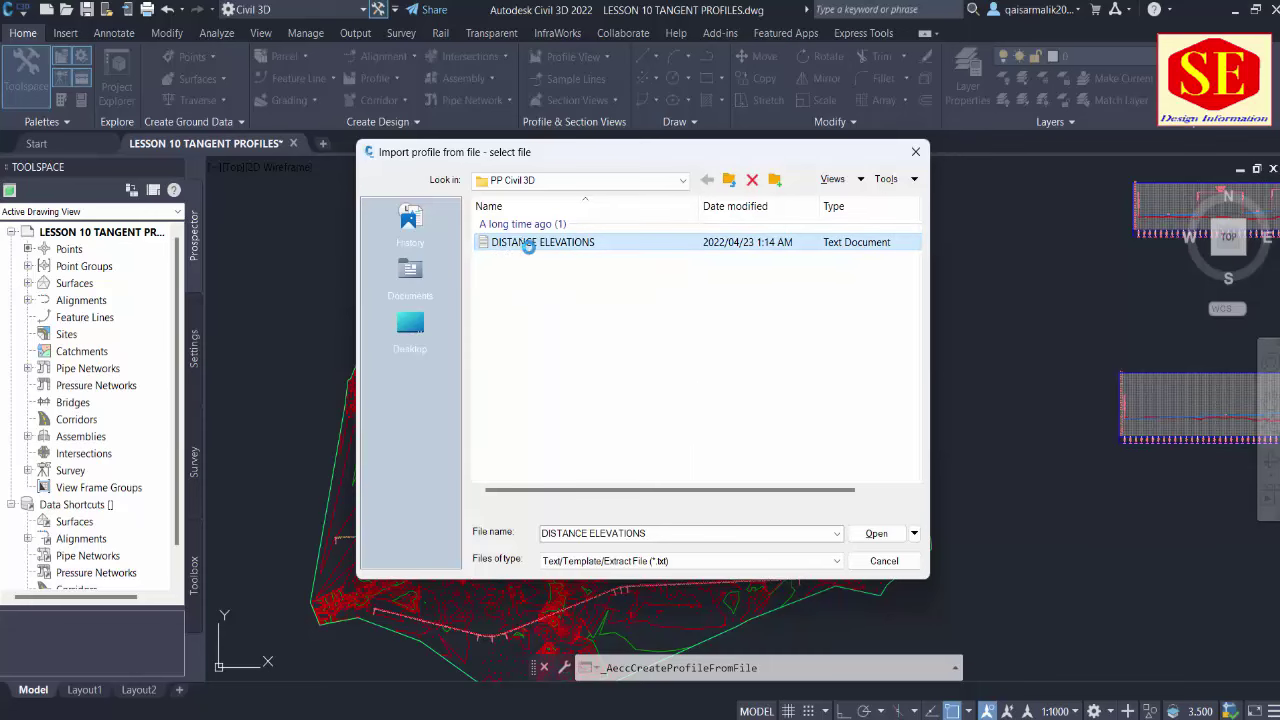
pyautogui.rightClick(527, 247)
pyautogui.click(565, 280)
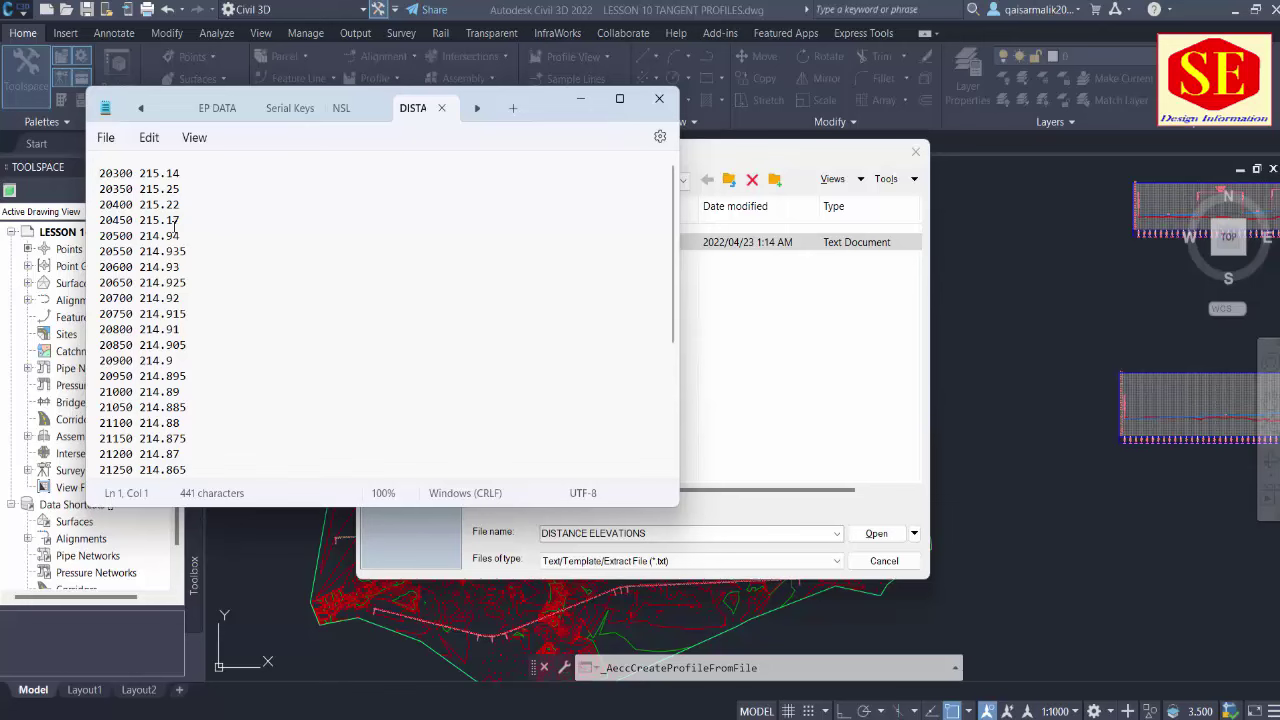
pyautogui.scroll(-5, 176, 226)
pyautogui.click(659, 98)
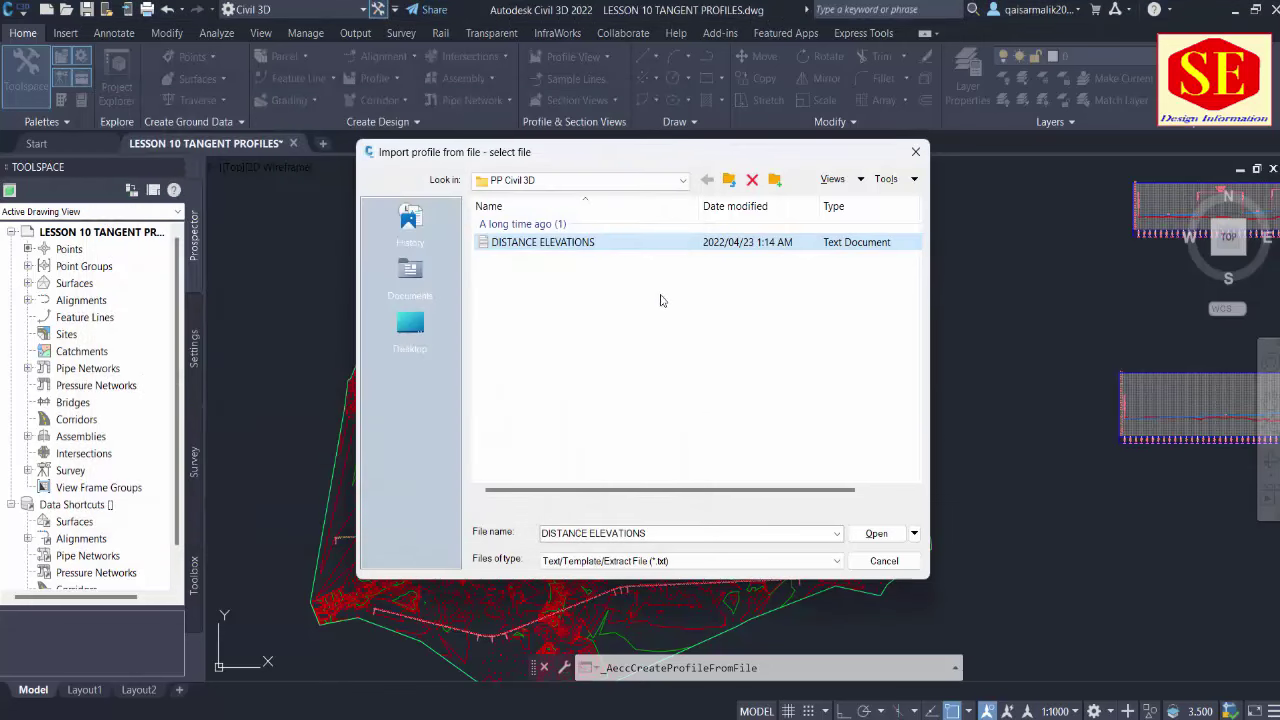
# Import DISTANCE ELEVATIONS onto alignment R3 with Existing Ground Profile style and Complete Label Set
pyautogui.click(880, 534)
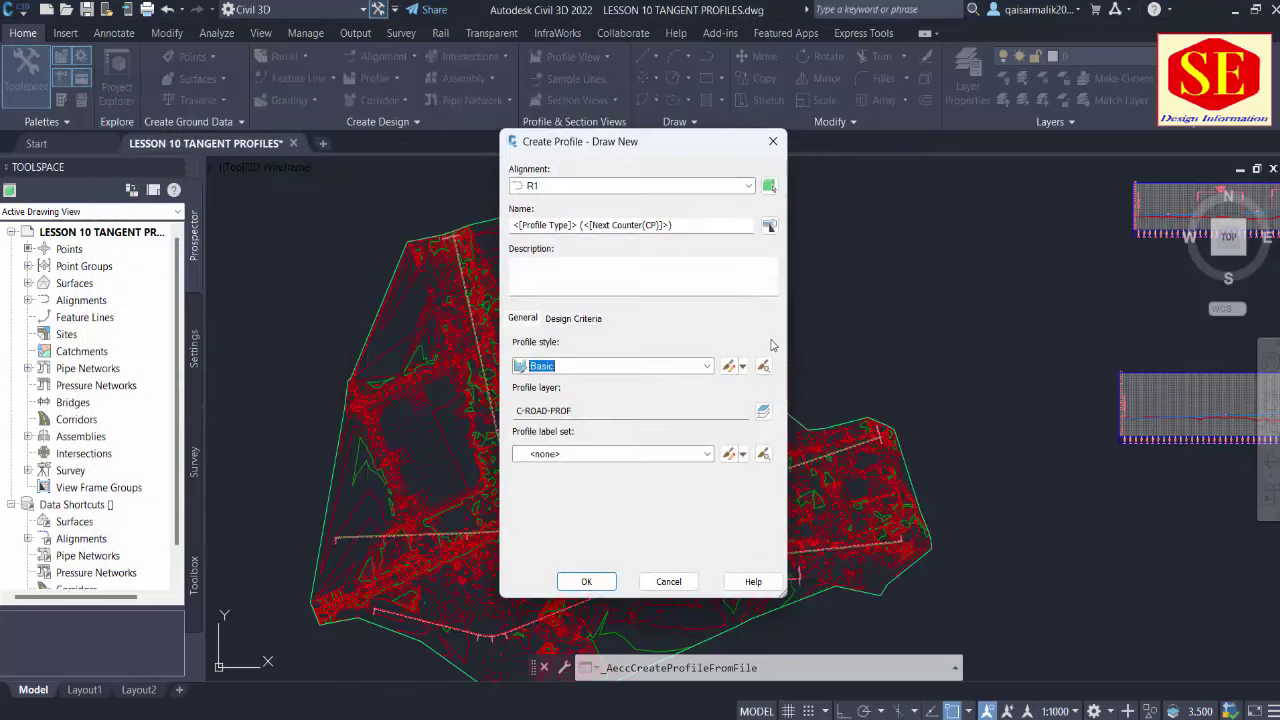
pyautogui.click(566, 188)
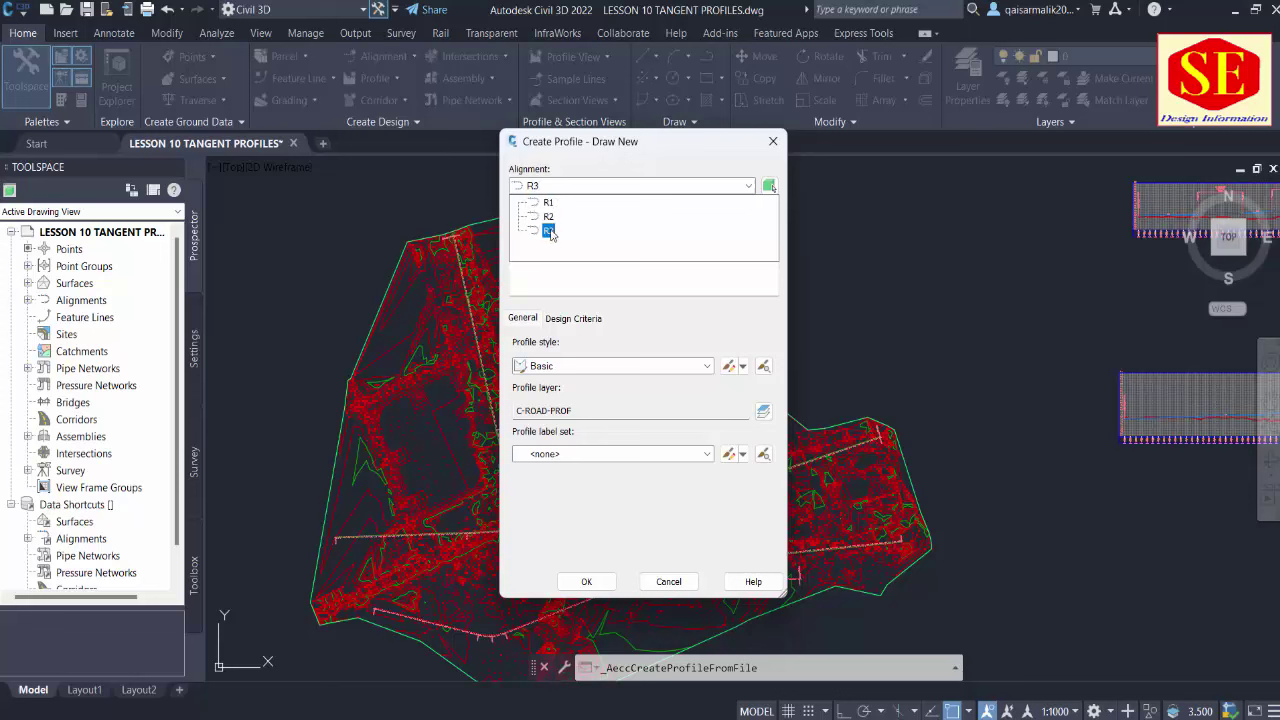
pyautogui.click(550, 233)
pyautogui.click(565, 366)
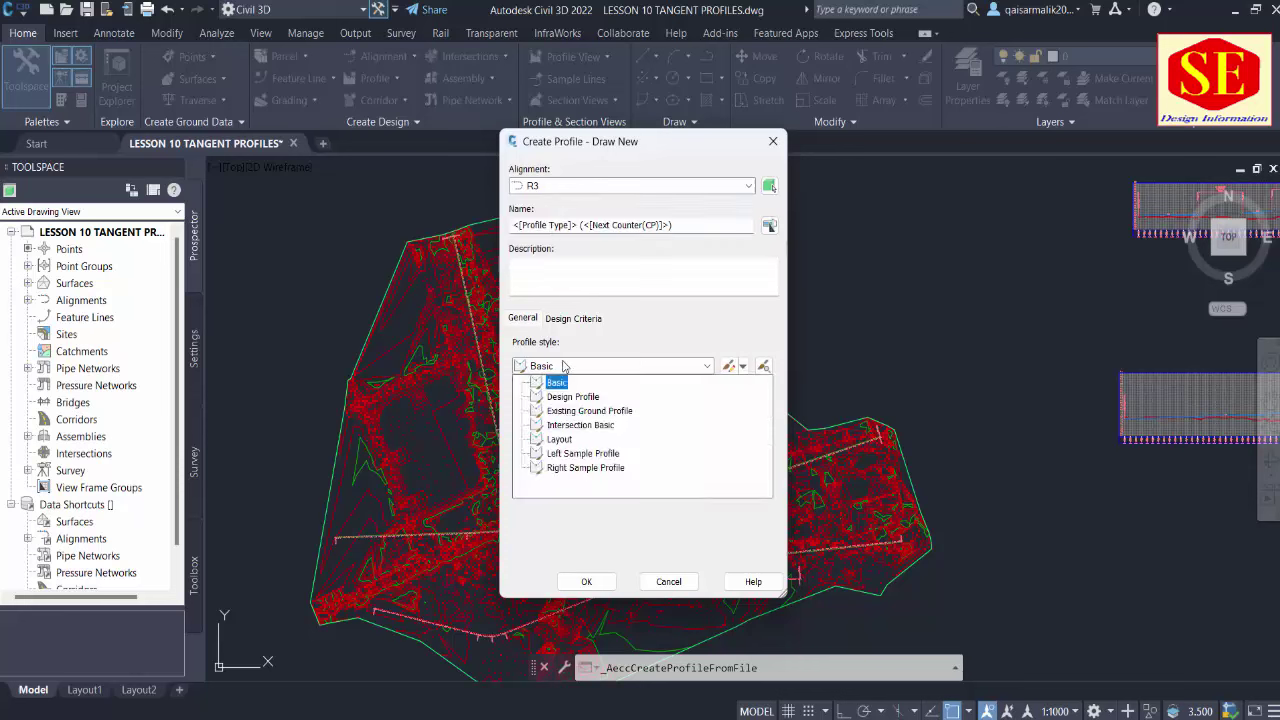
pyautogui.click(566, 411)
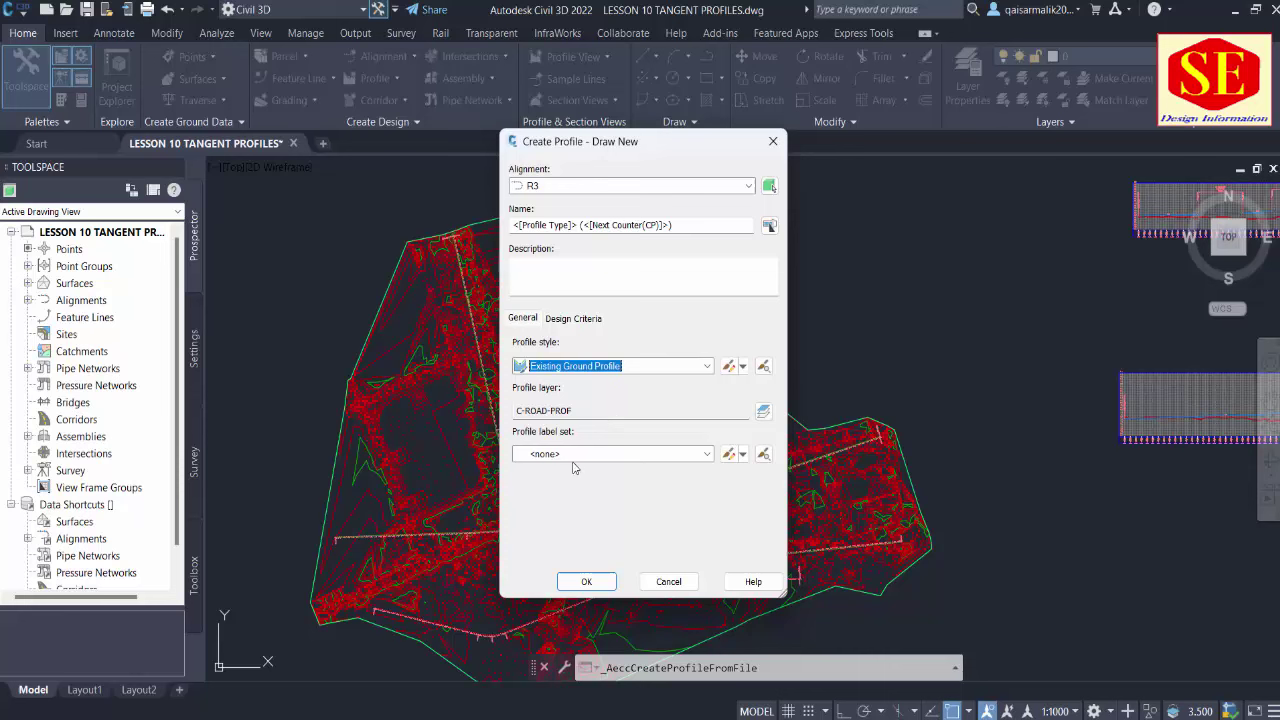
pyautogui.click(577, 455)
pyautogui.click(572, 499)
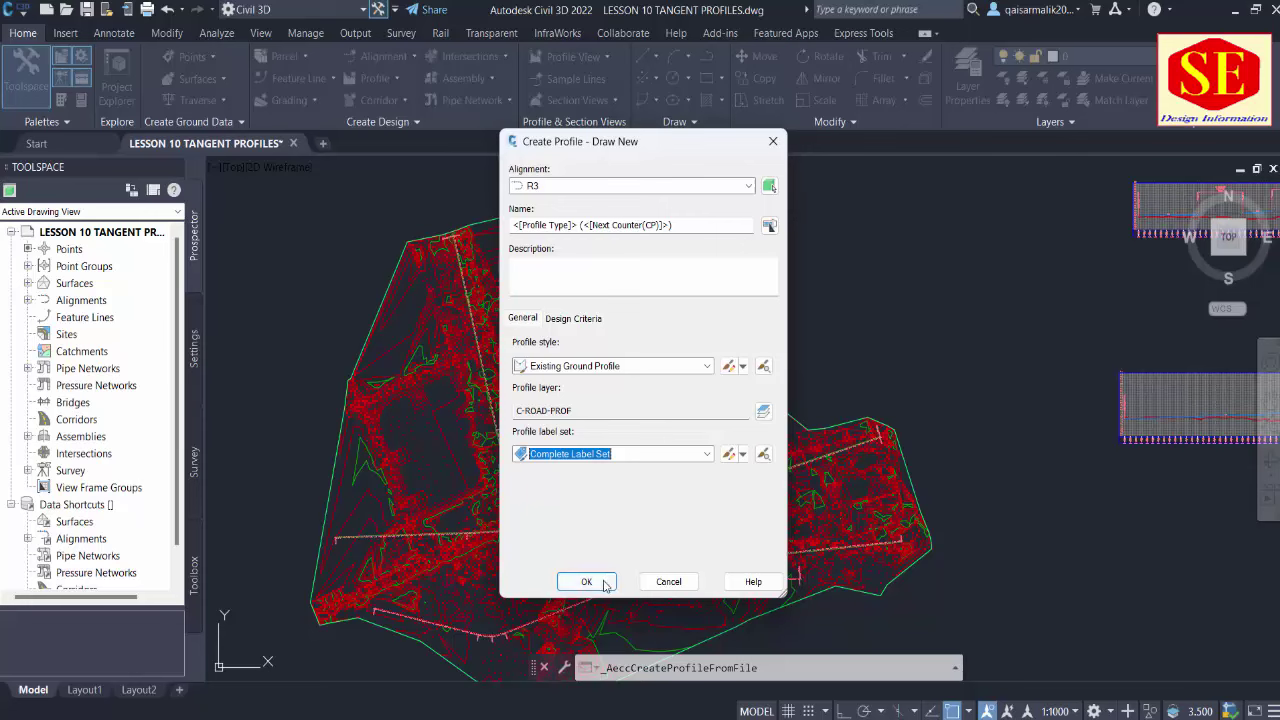
pyautogui.click(587, 581)
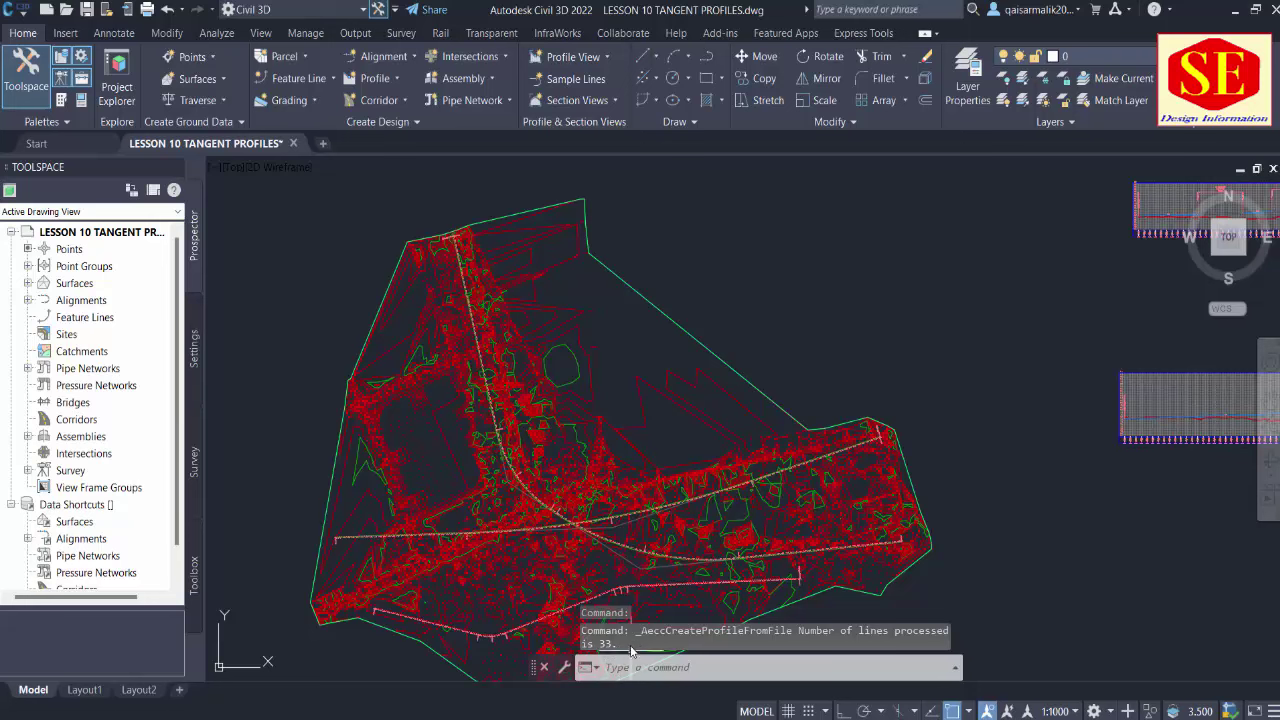
# Start a new profile view and choose alignment R3
pyautogui.scroll(-4, 951, 393)
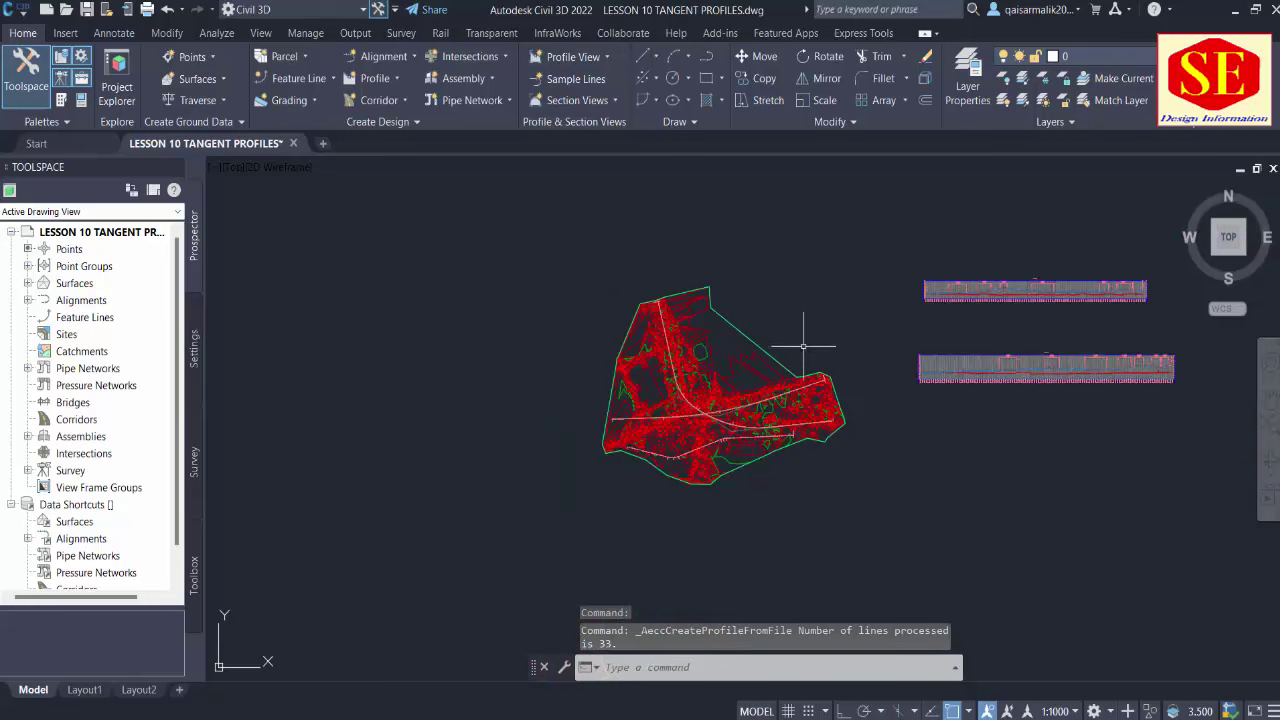
pyautogui.moveTo(969, 354); pyautogui.dragTo(872, 384, button='middle')
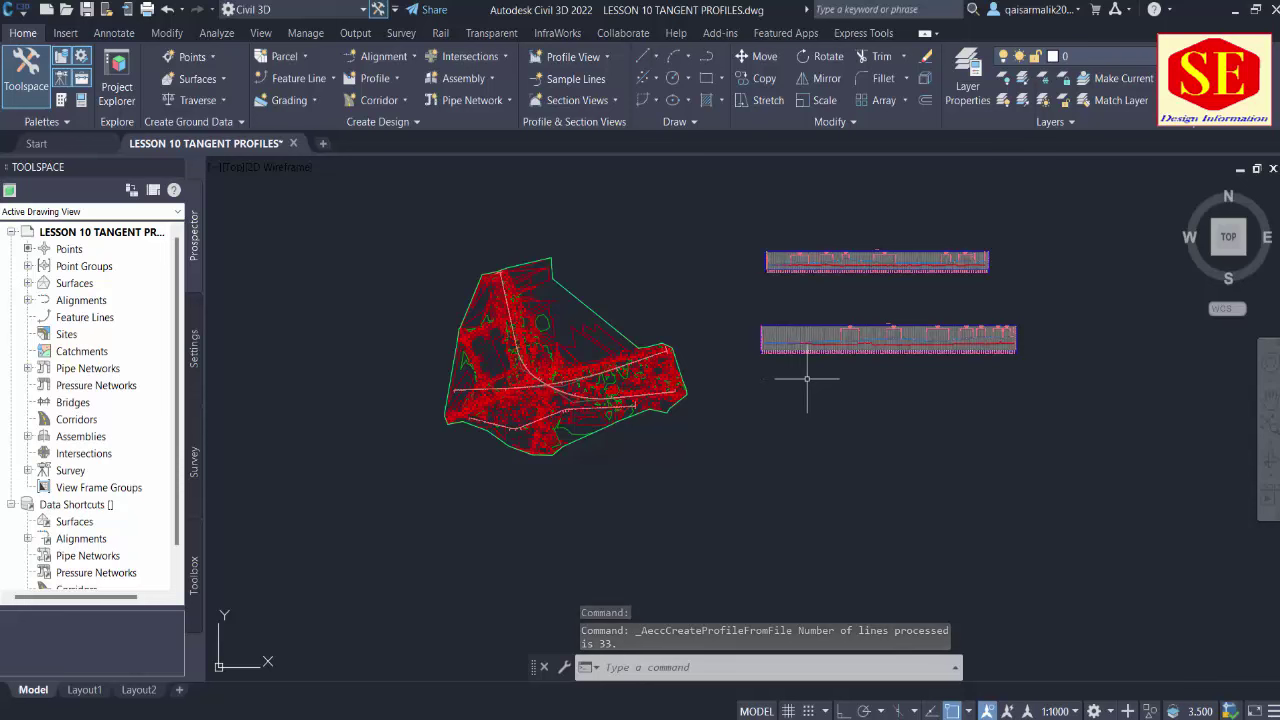
pyautogui.click(607, 57)
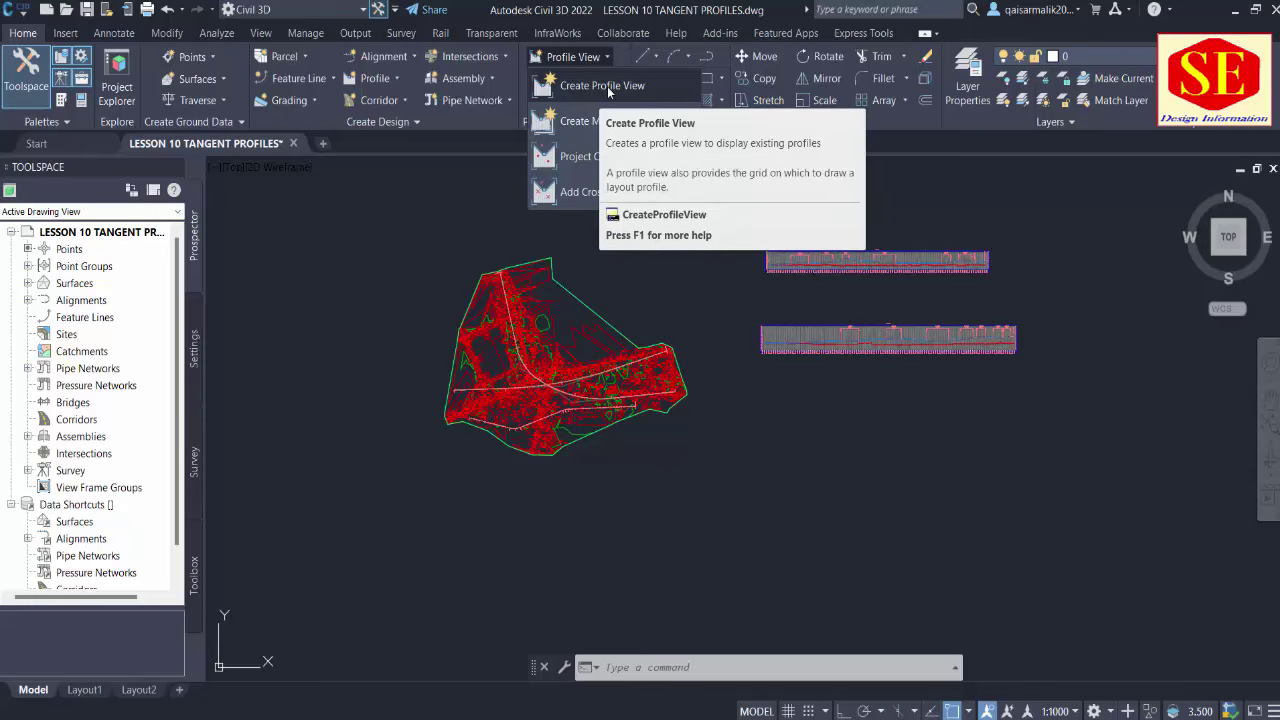
pyautogui.click(607, 86)
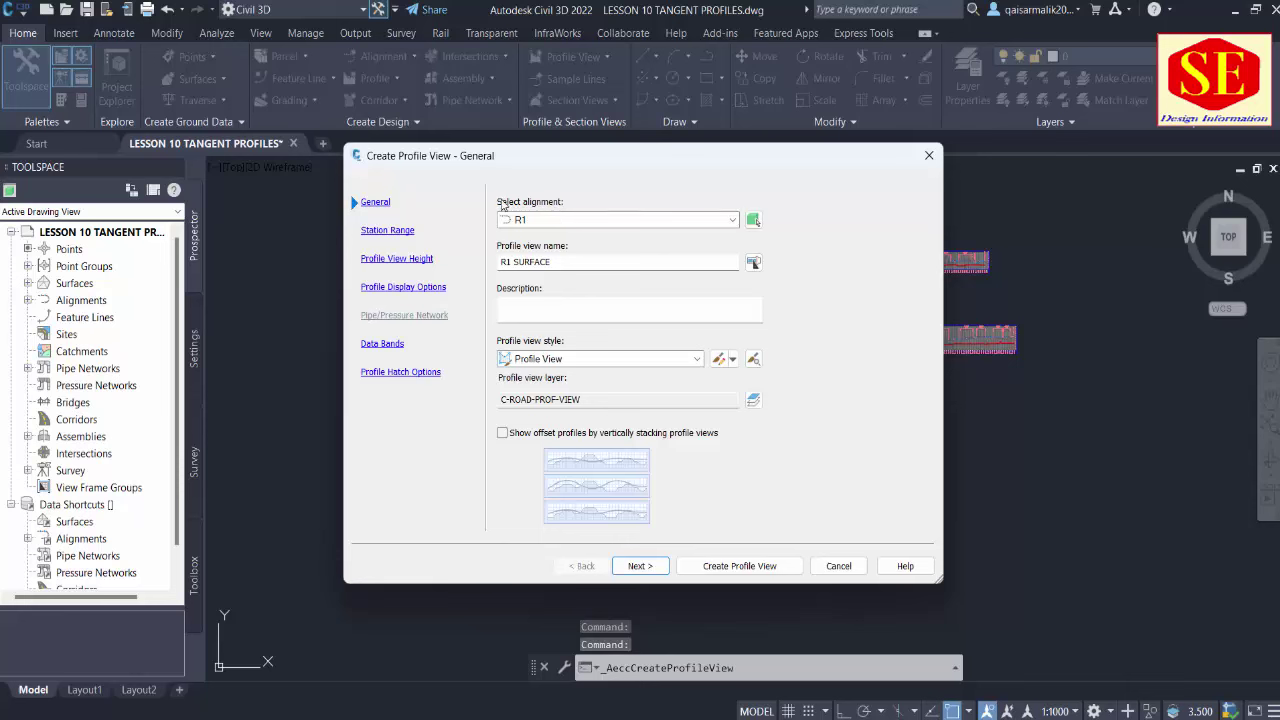
pyautogui.click(572, 220)
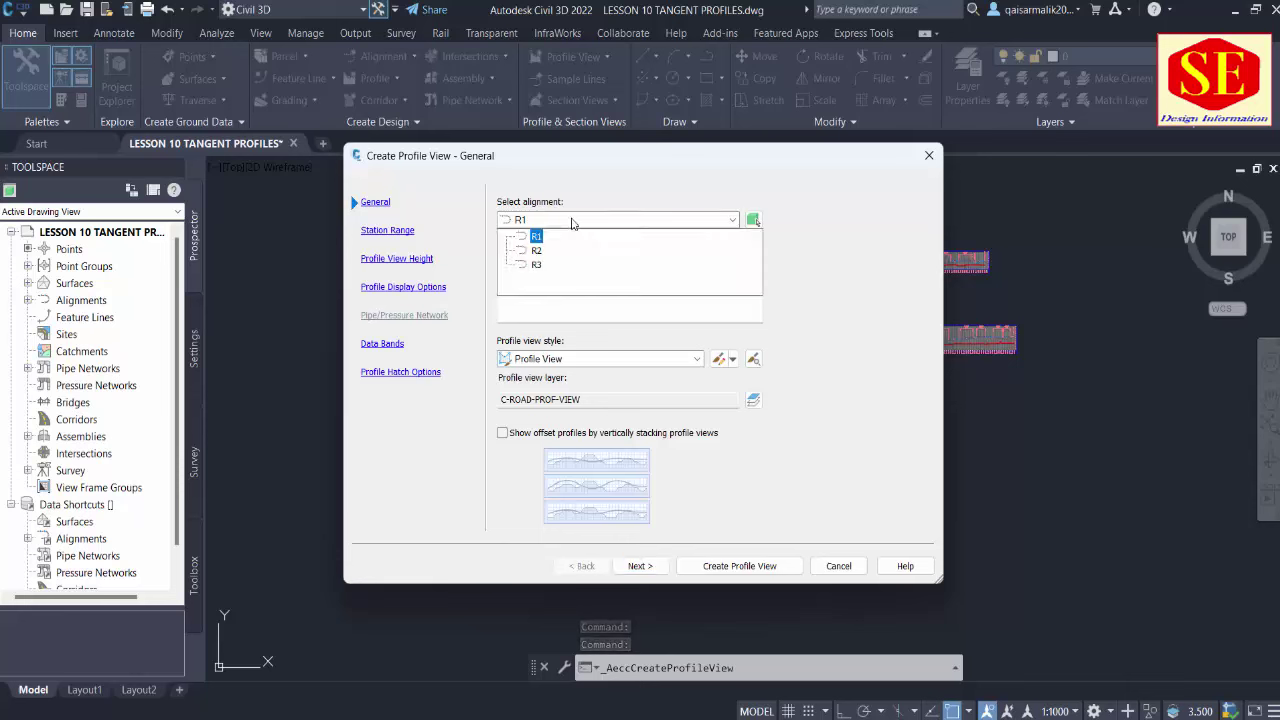
pyautogui.click(535, 265)
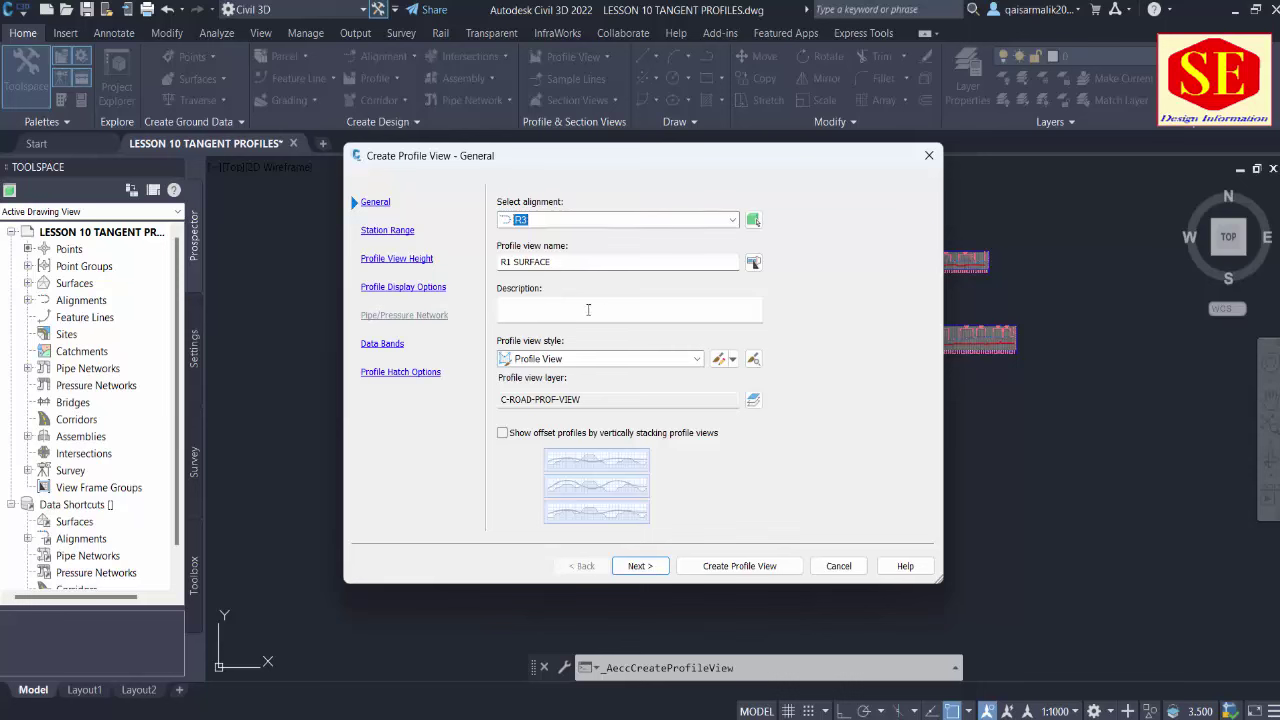
# Keep the Profile View style, accept the default station and height ranges, and create it
pyautogui.click(568, 360)
pyautogui.click(596, 478)
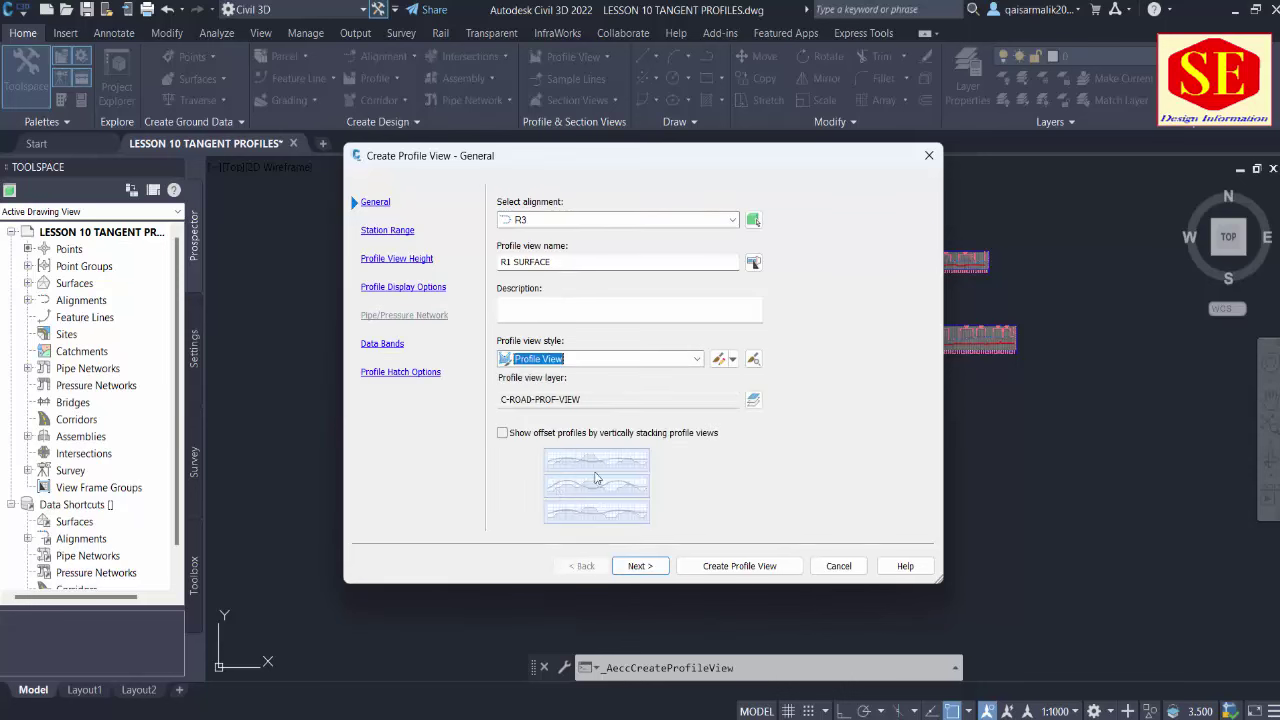
pyautogui.click(659, 567)
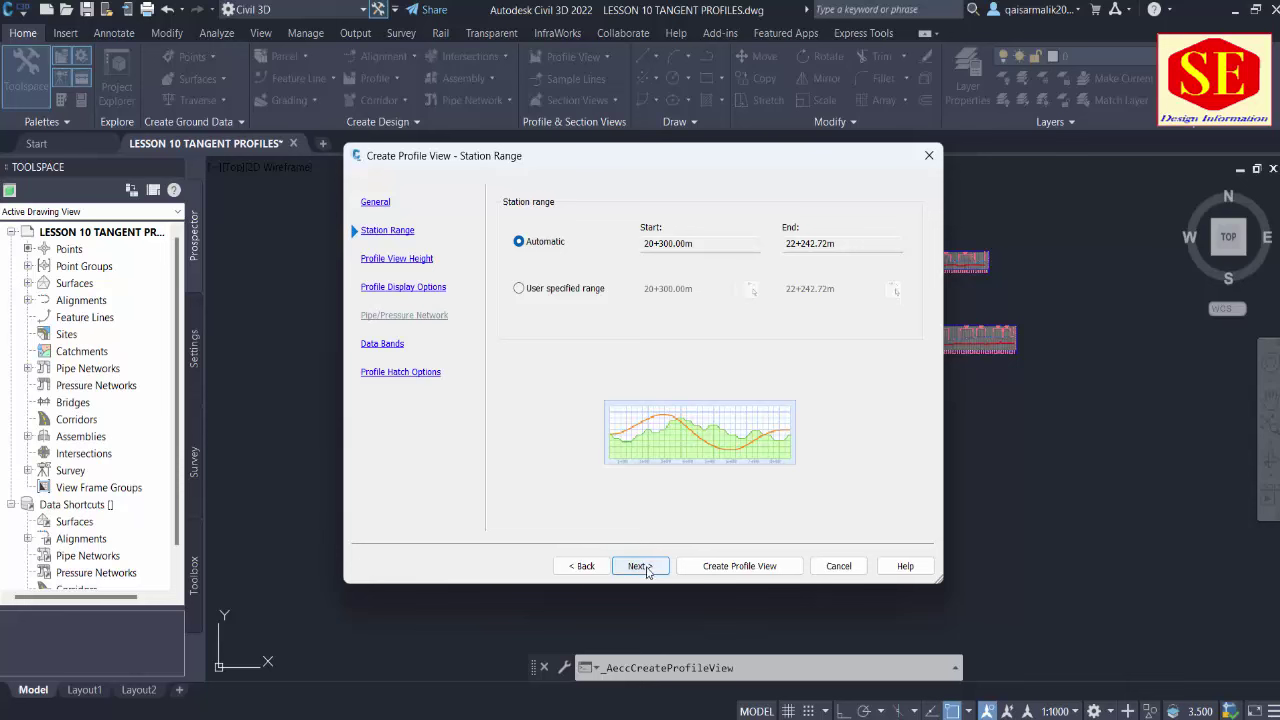
pyautogui.click(640, 566)
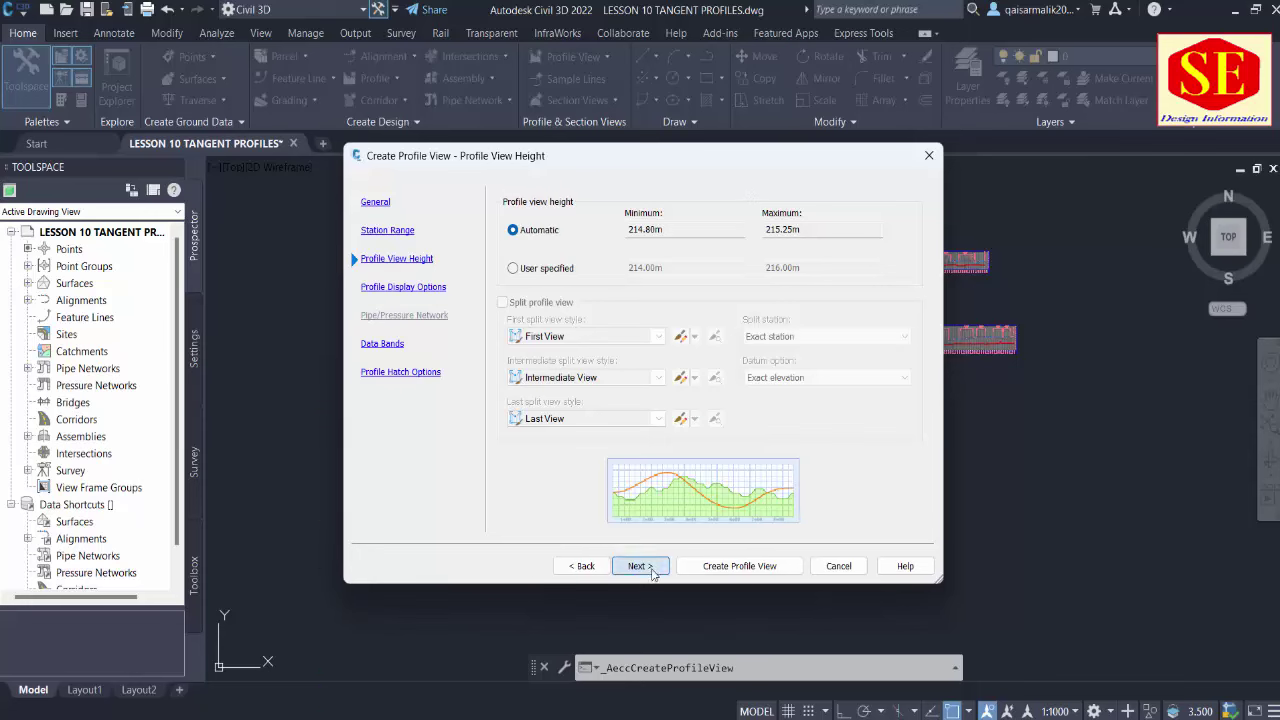
pyautogui.click(640, 566)
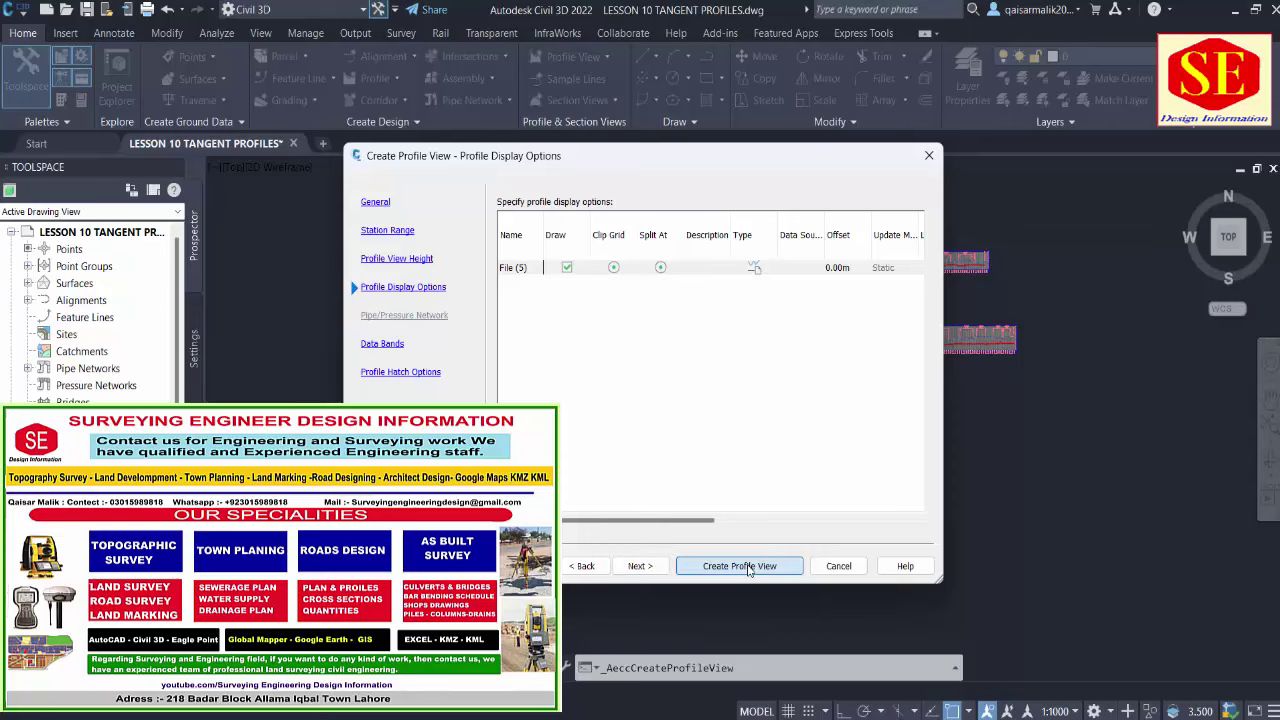
pyautogui.click(740, 566)
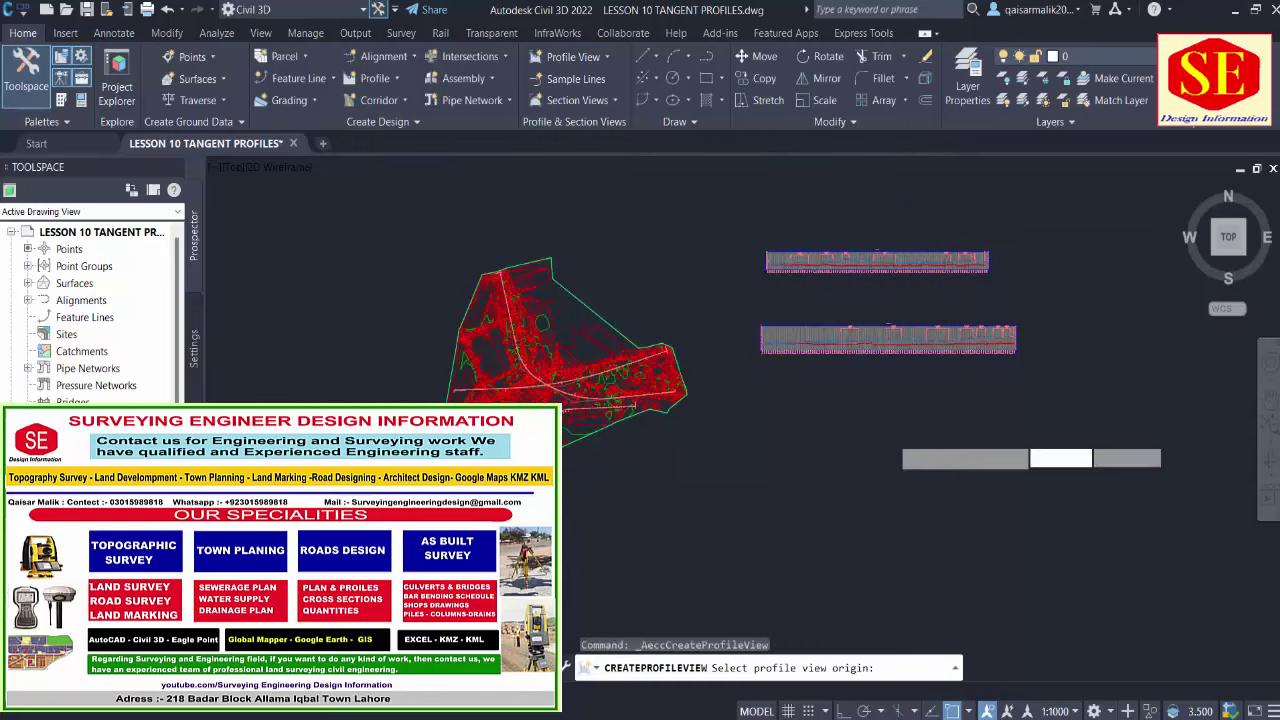
# Place the R3 PROFILE view's origin in the drawing and zoom in on it
pyautogui.click(770, 410)
pyautogui.scroll(3, 766, 386)
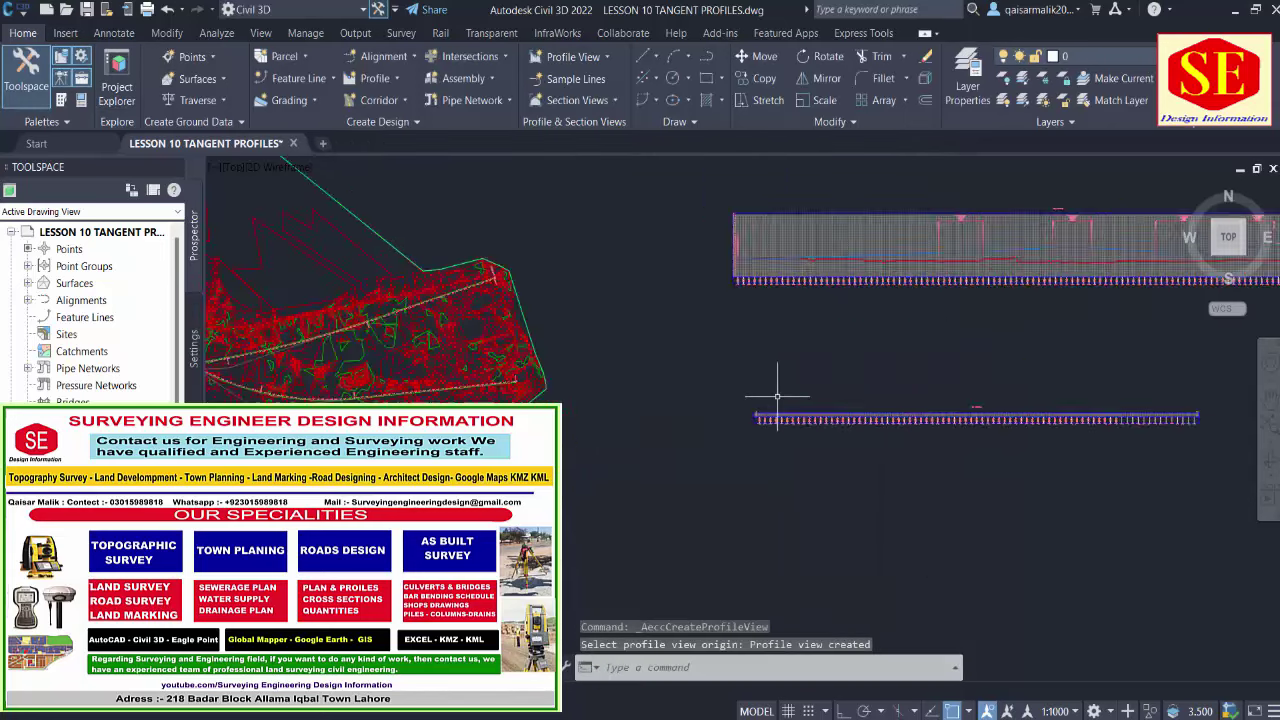
pyautogui.scroll(2, 766, 386)
pyautogui.scroll(2, 766, 386)
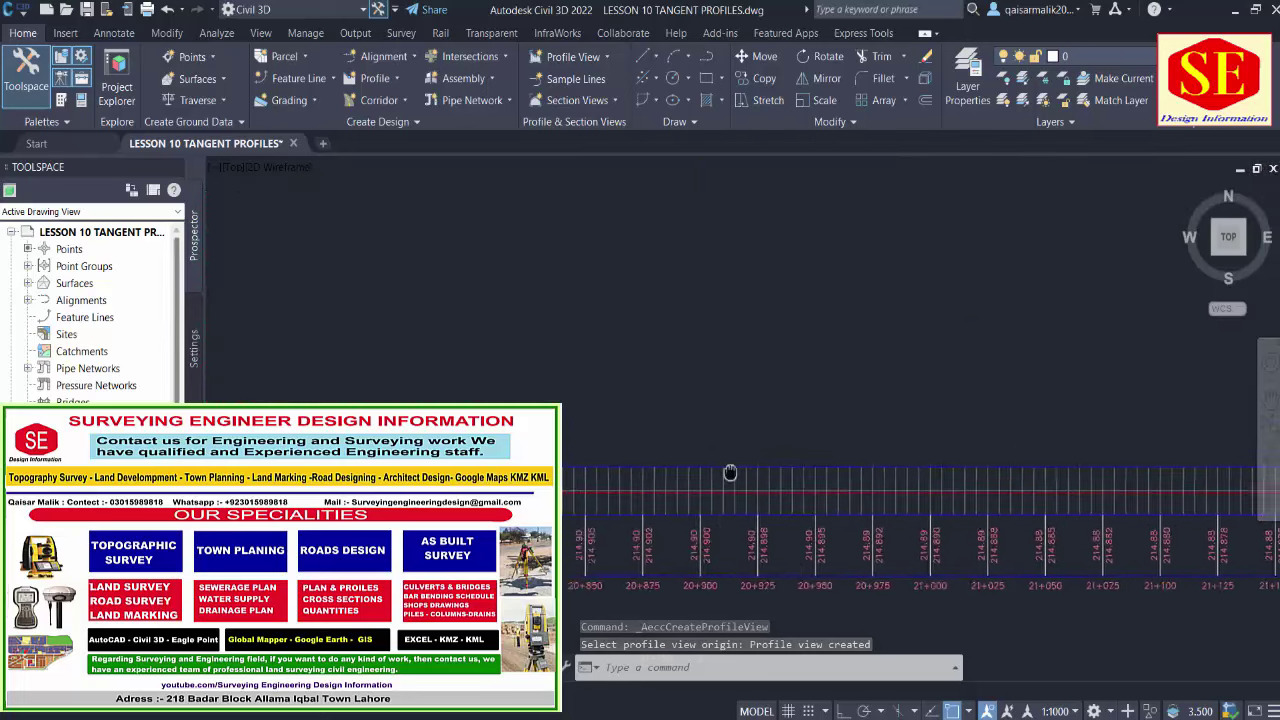
pyautogui.scroll(2, 823, 509)
pyautogui.scroll(2, 880, 520)
pyautogui.scroll(2, 1010, 381)
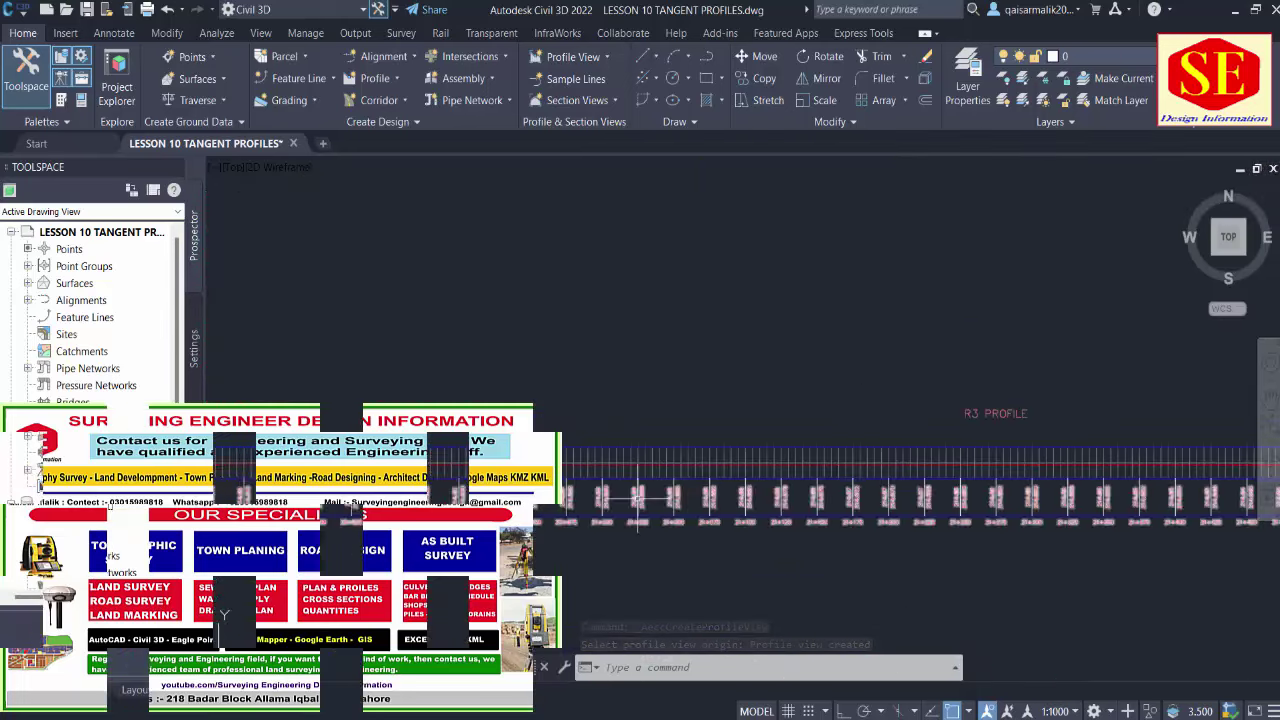
pyautogui.scroll(2, 302, 422)
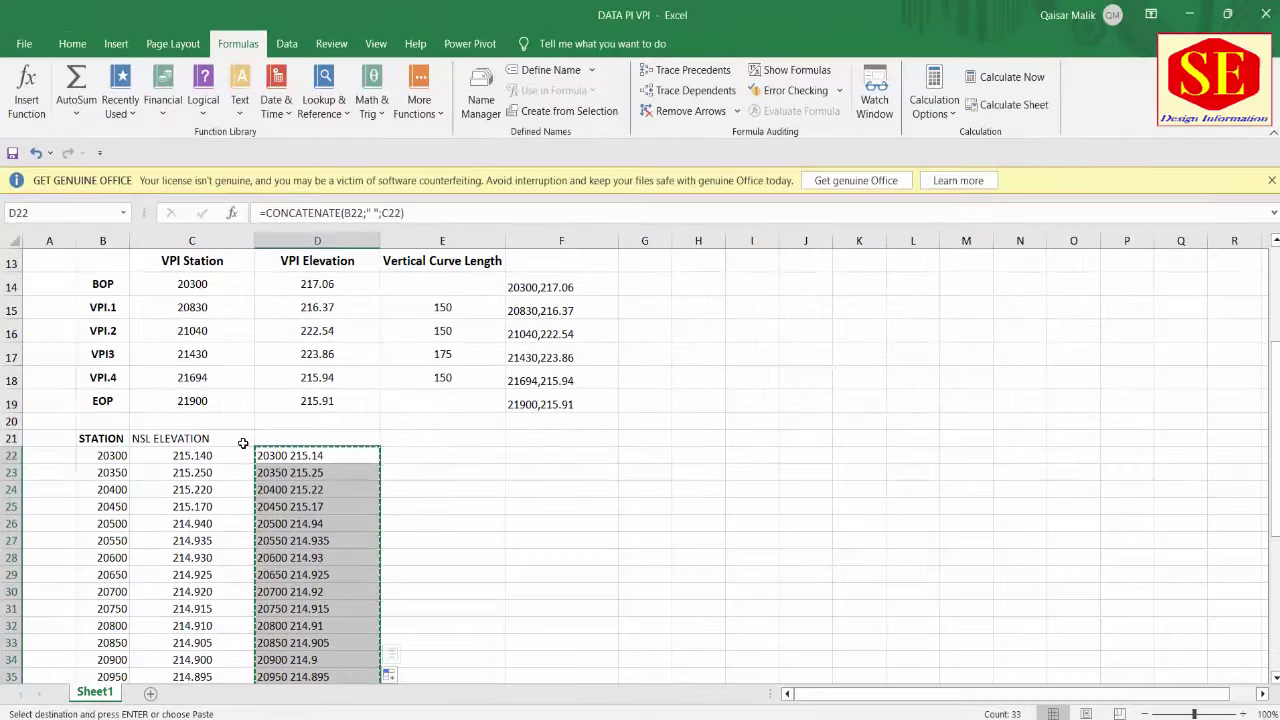
# Review the Excel elevations for stations 20300 to 20500, then restore Excel to a smaller window
pyautogui.click(186, 456)
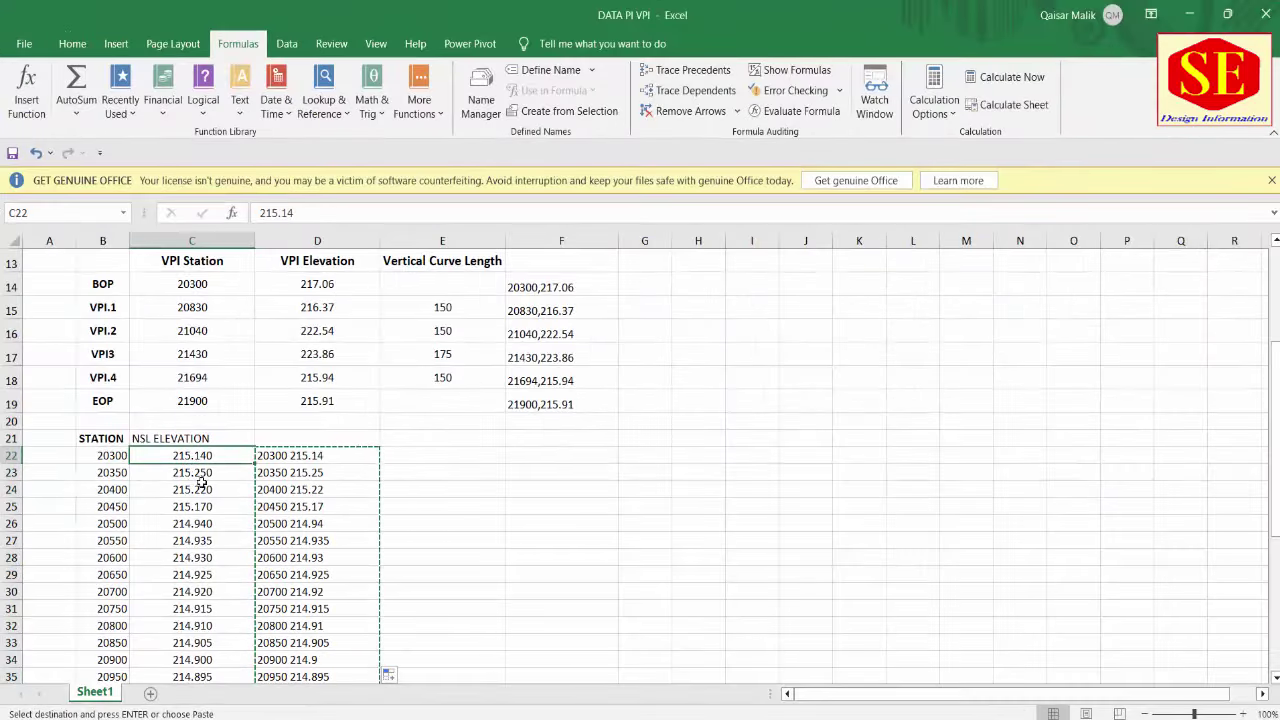
pyautogui.click(211, 479)
pyautogui.click(222, 492)
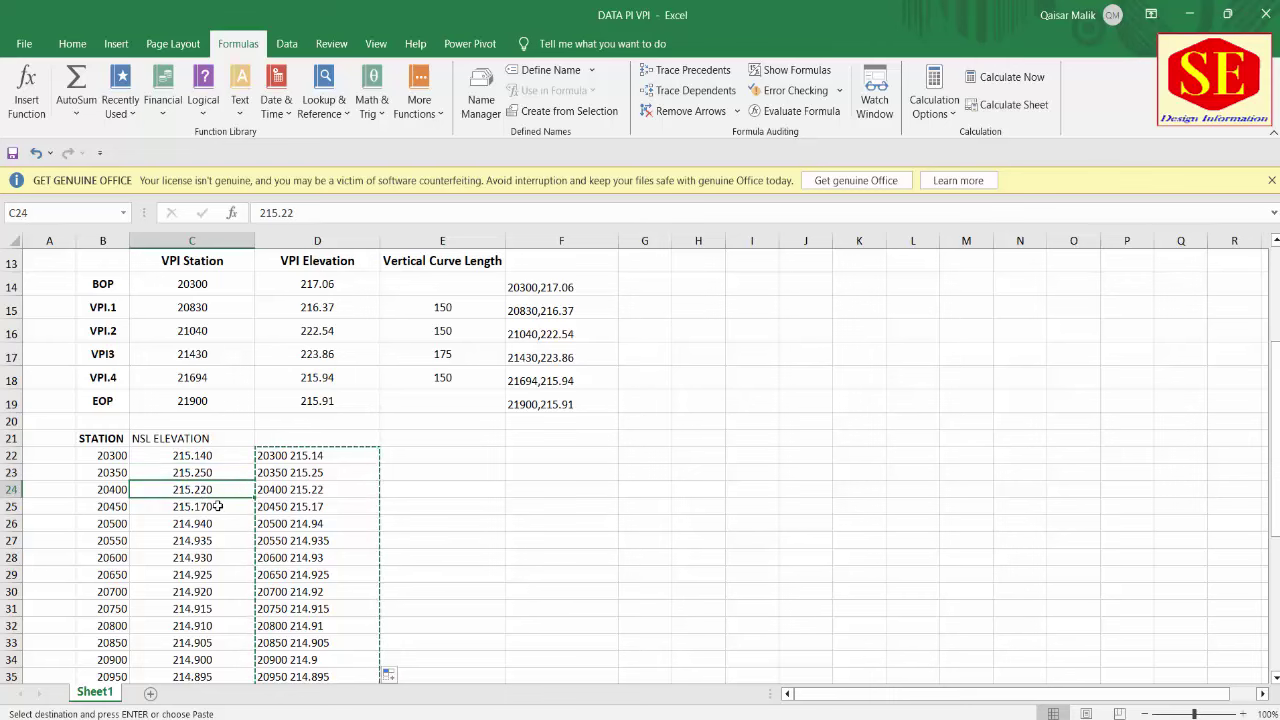
pyautogui.click(223, 509)
pyautogui.click(222, 526)
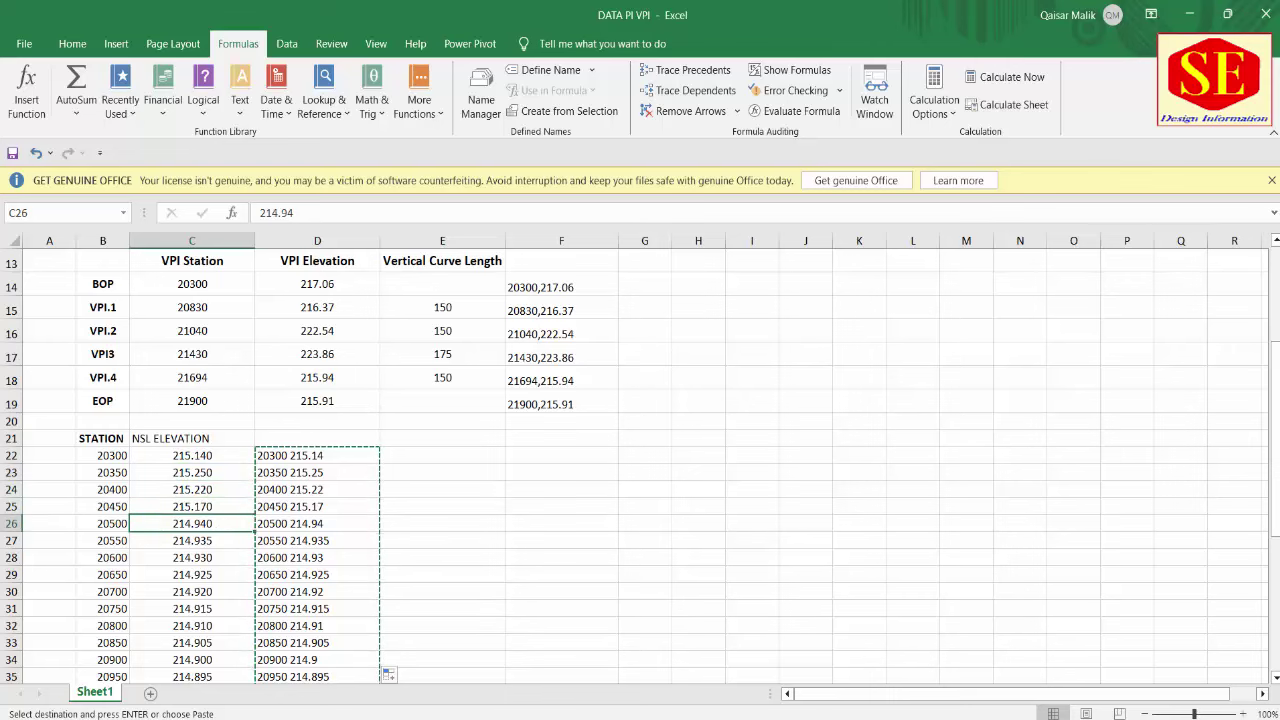
pyautogui.click(1227, 14)
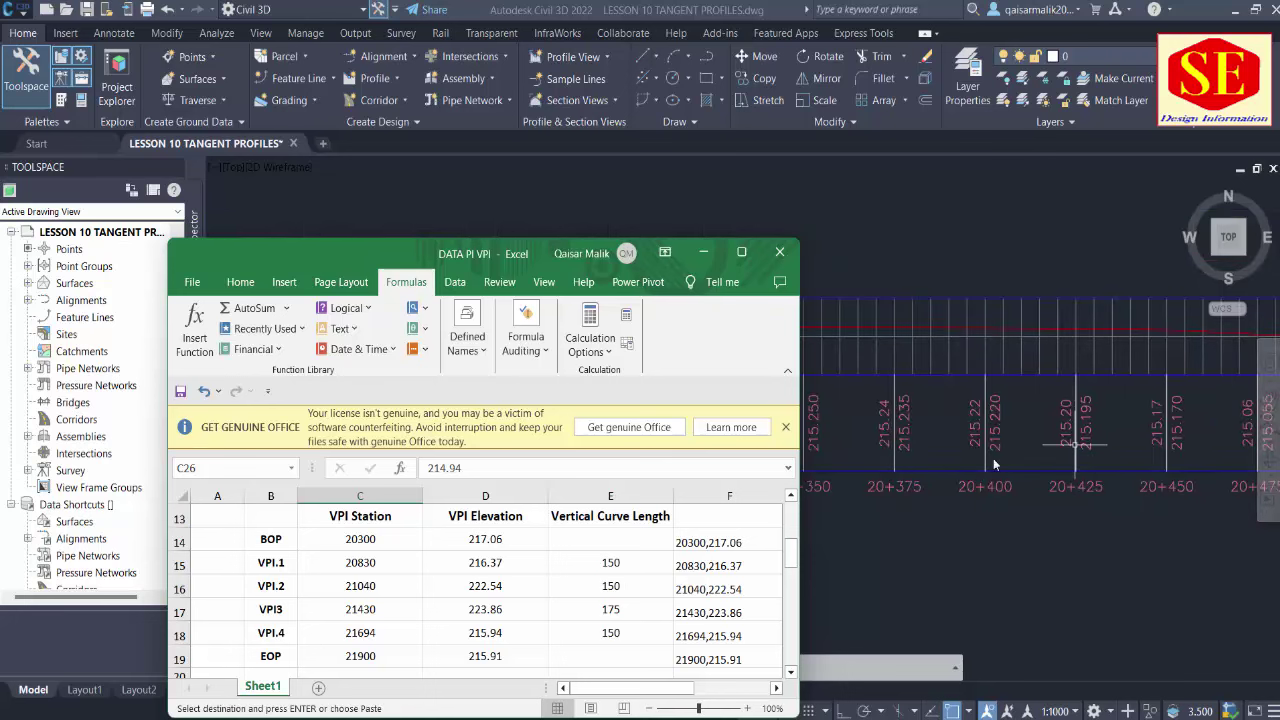
# Compare the profile band elevations at 20+400 and 20+450, then bring Civil 3D forward
pyautogui.scroll(-5, 517, 607)
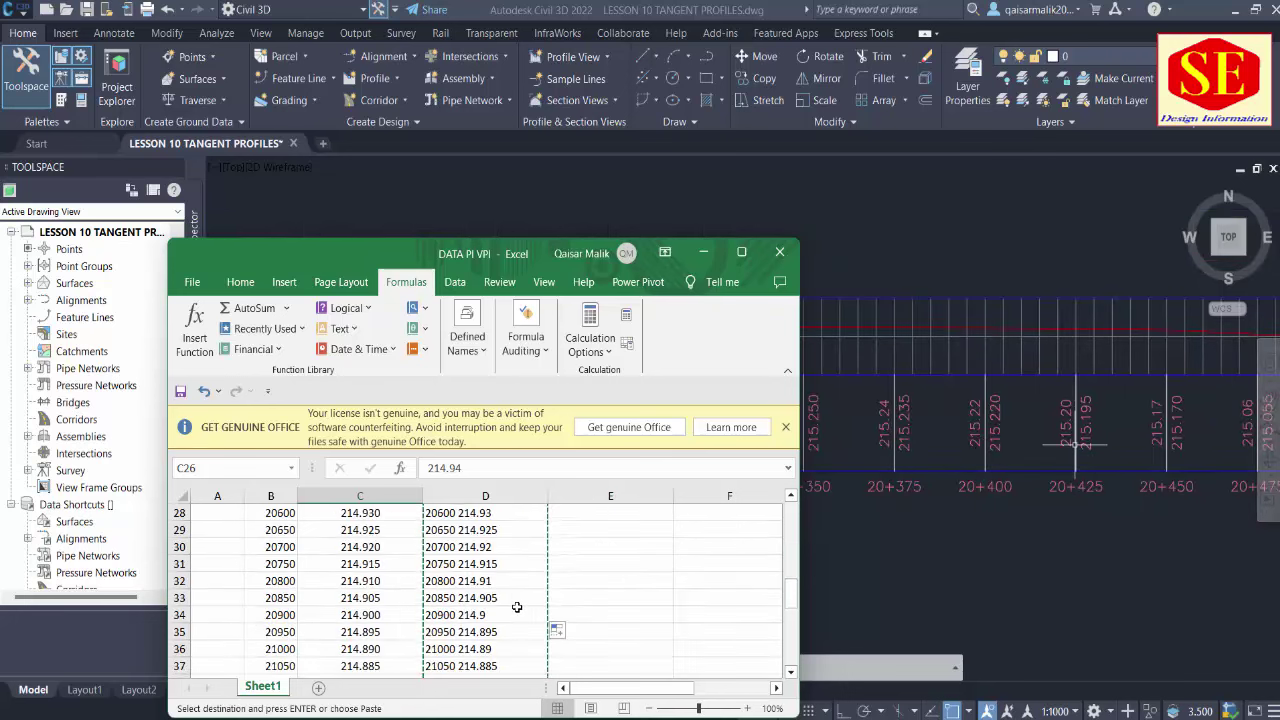
pyautogui.scroll(1, 350, 570)
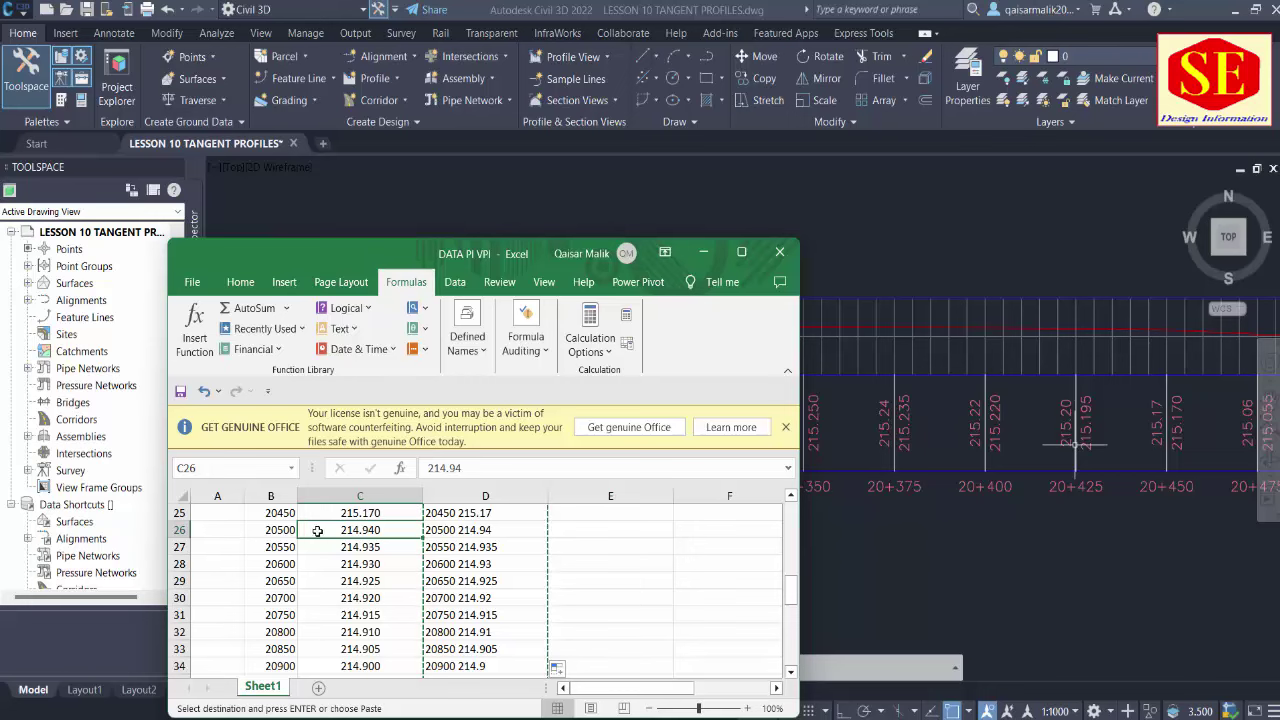
pyautogui.scroll(1, 351, 551)
pyautogui.click(360, 564)
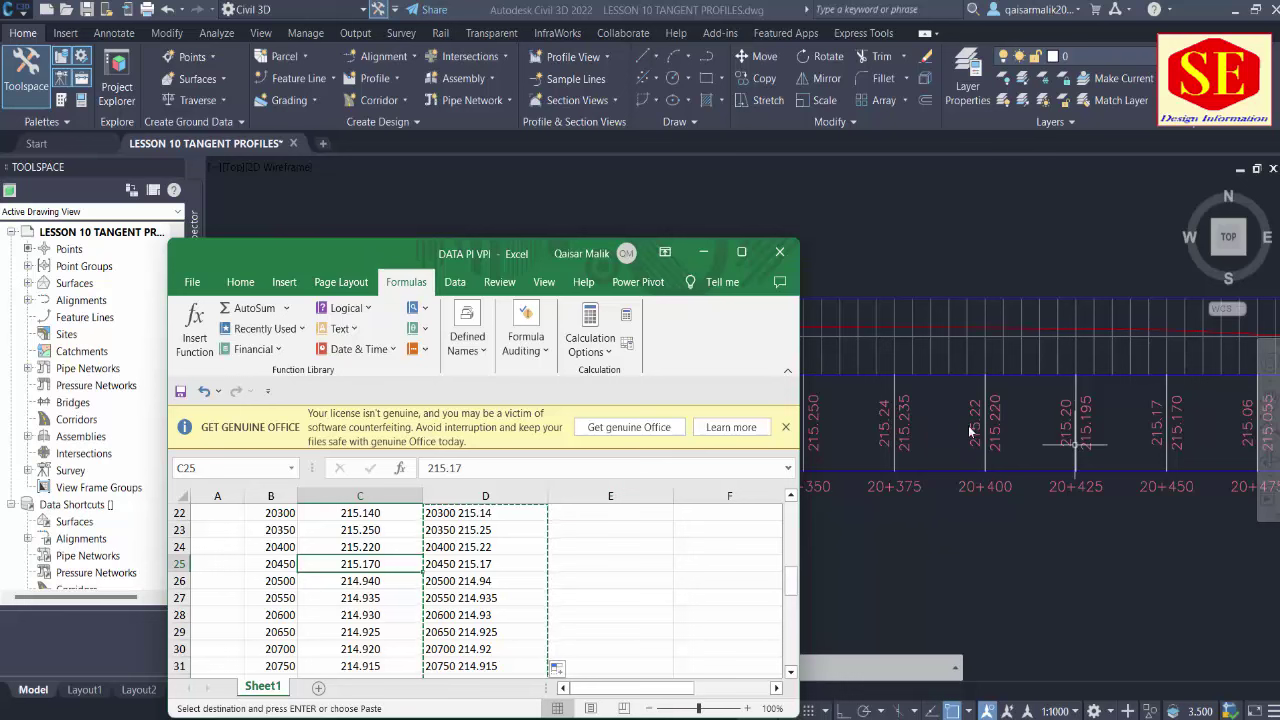
pyautogui.click(373, 548)
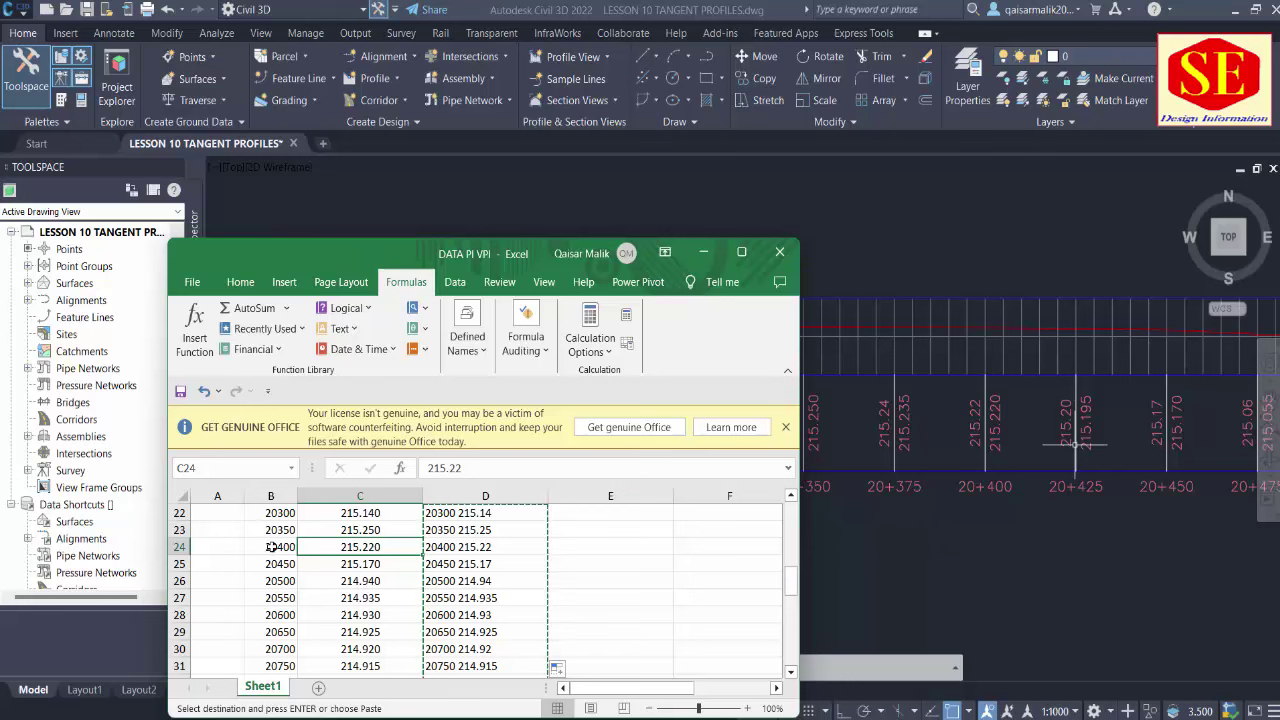
pyautogui.click(360, 563)
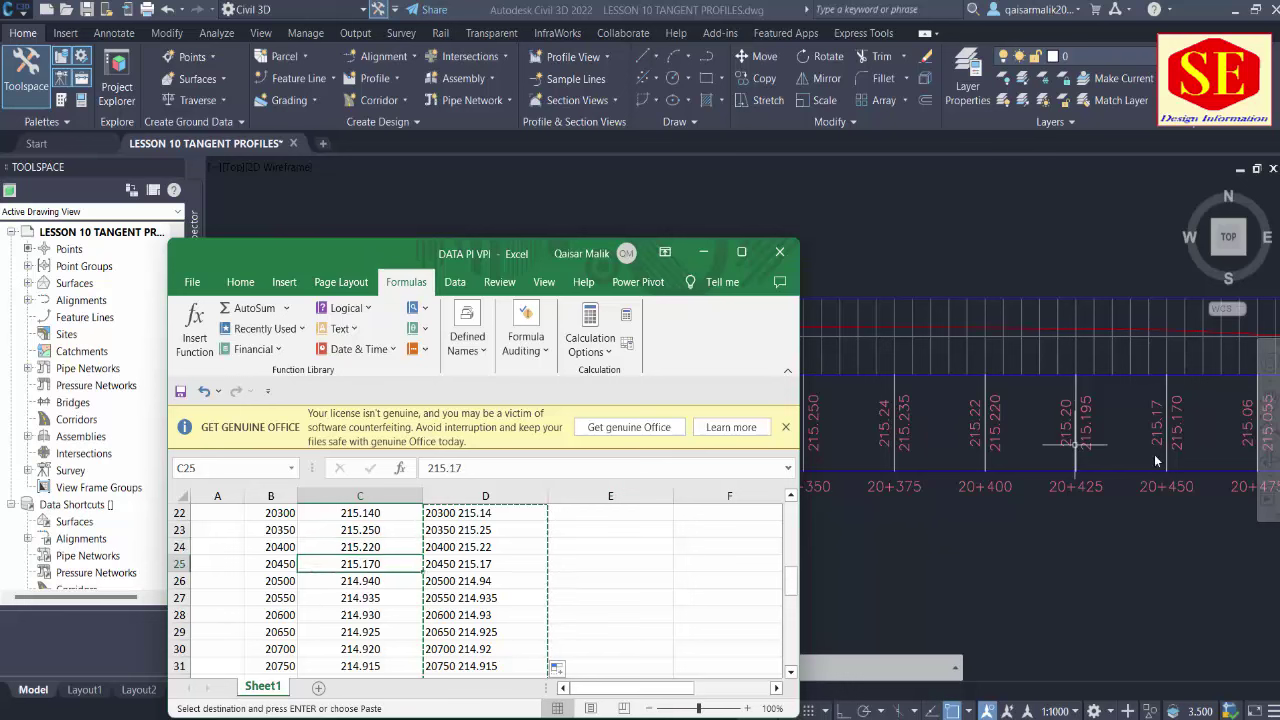
pyautogui.click(1163, 420)
pyautogui.moveTo(1163, 420); pyautogui.dragTo(948, 466, button='middle')
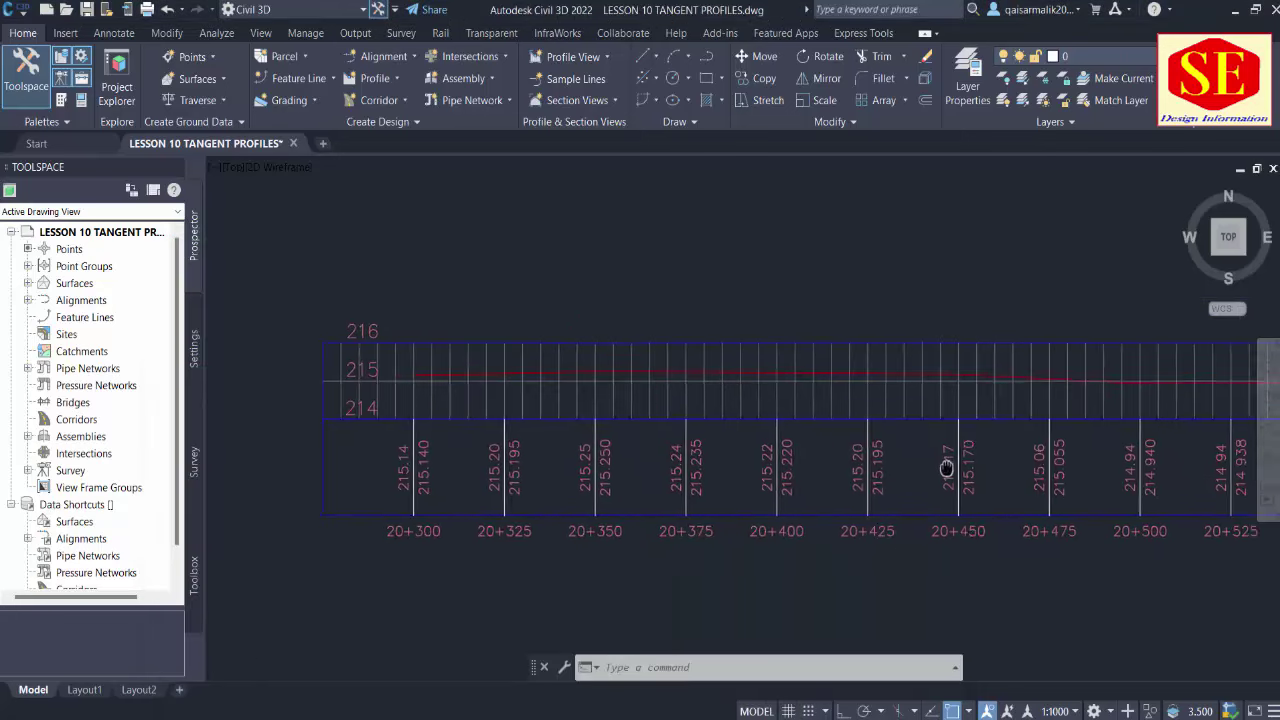
pyautogui.scroll(-2, 794, 381)
pyautogui.scroll(-1, 794, 381)
pyautogui.scroll(-2, 789, 318)
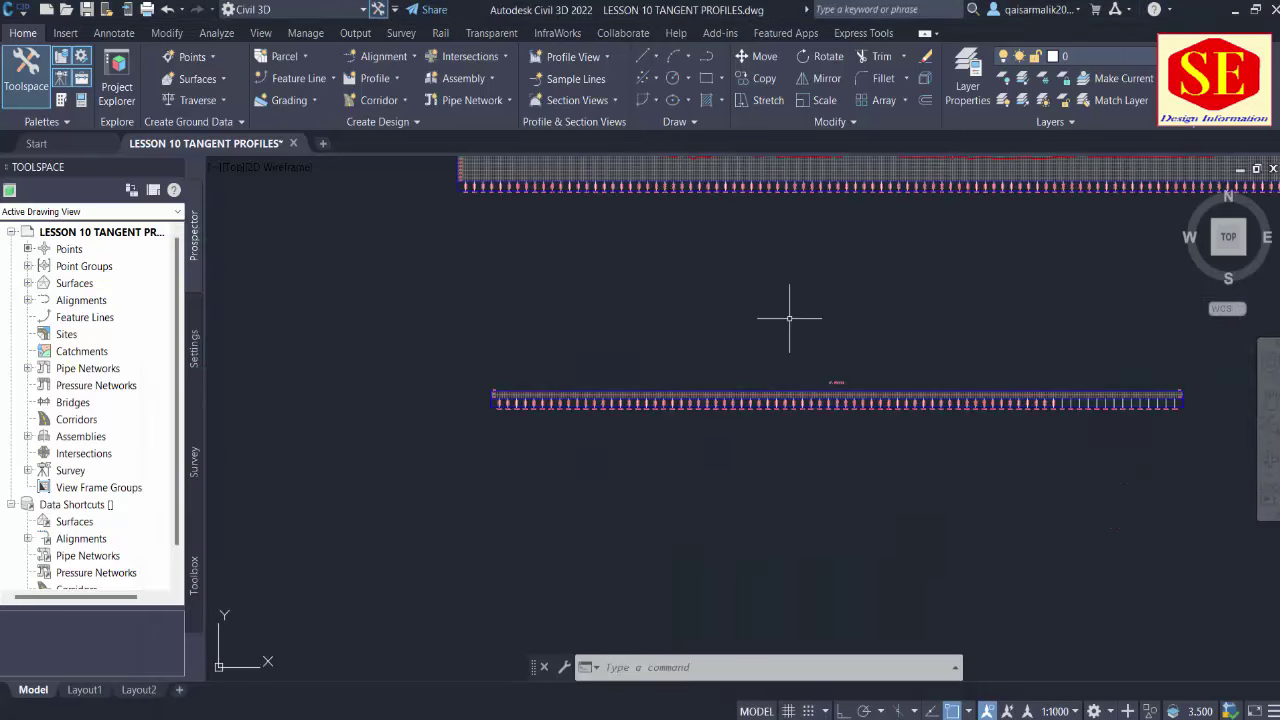
pyautogui.scroll(3, 775, 410)
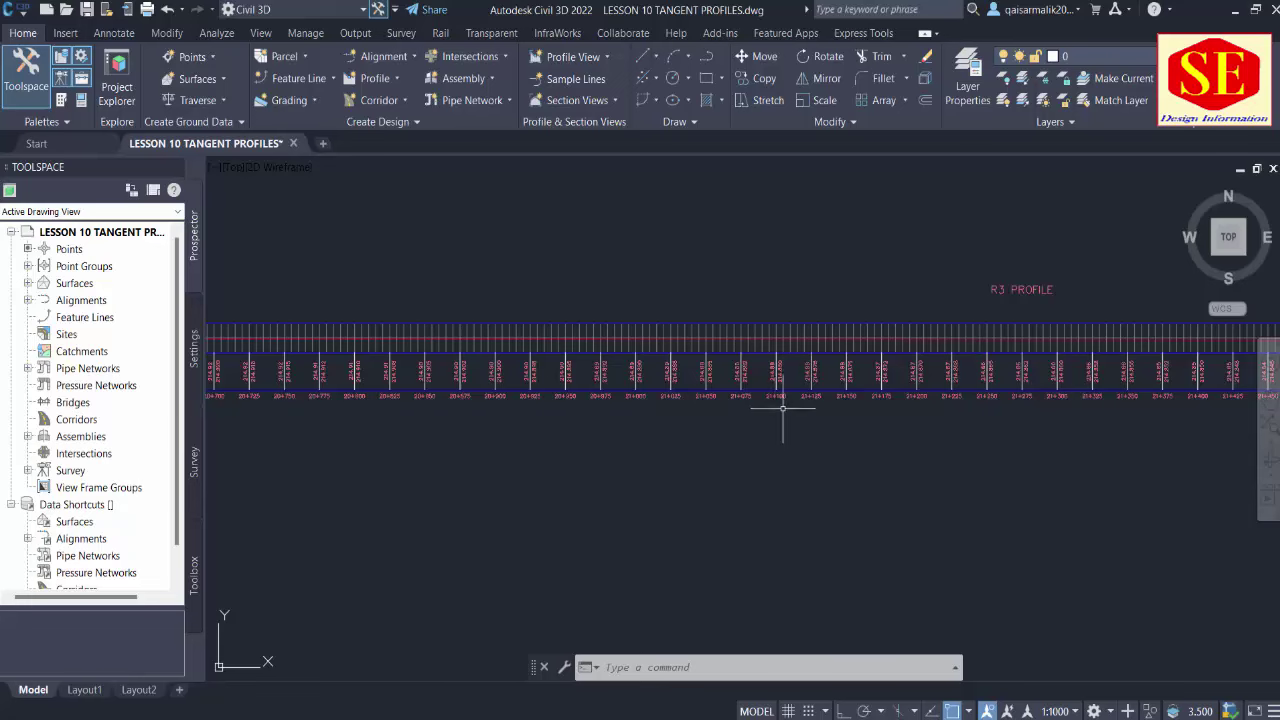
pyautogui.scroll(-5, 967, 437)
pyautogui.scroll(3, 503, 354)
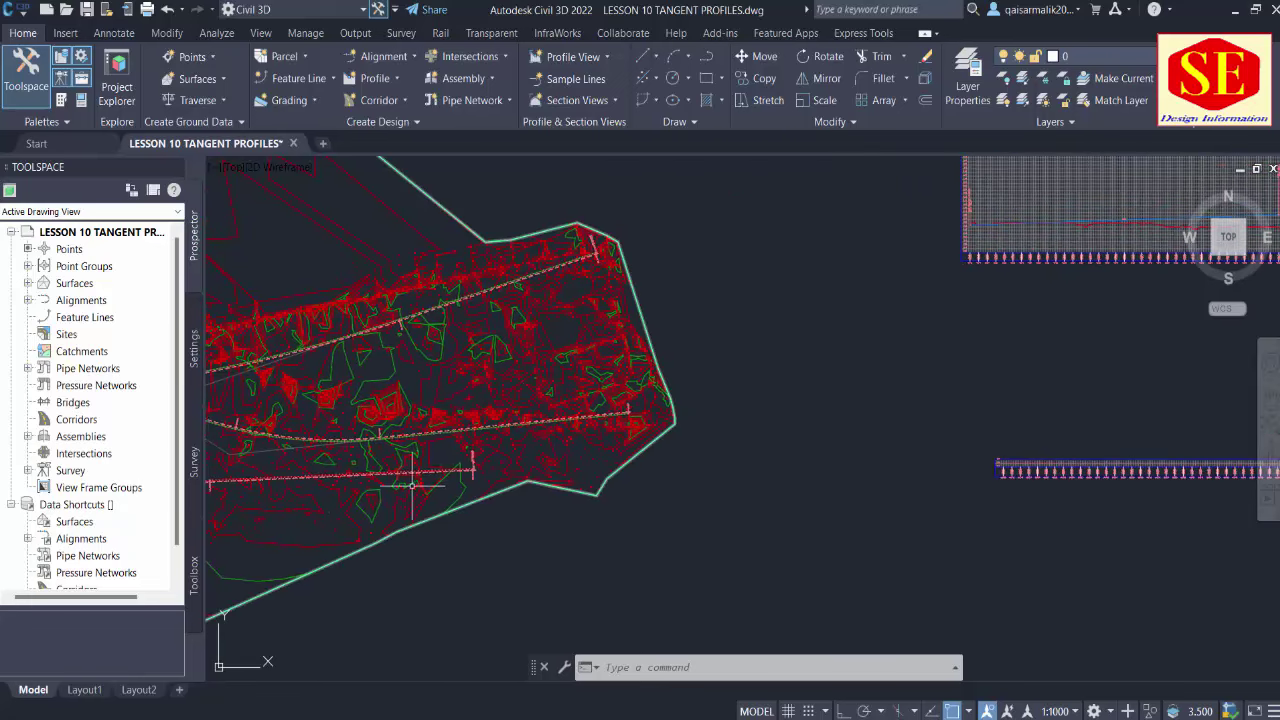
pyautogui.scroll(2, 466, 457)
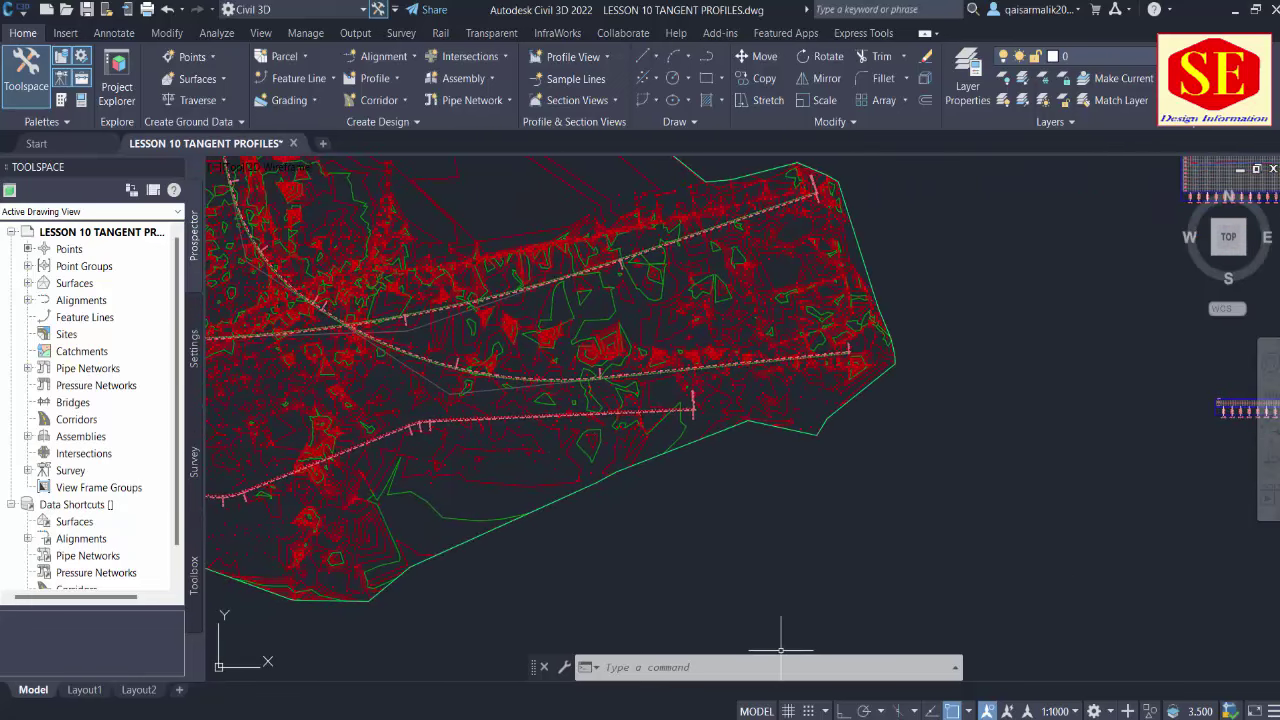
pyautogui.hotkey('alt', 'Tab')
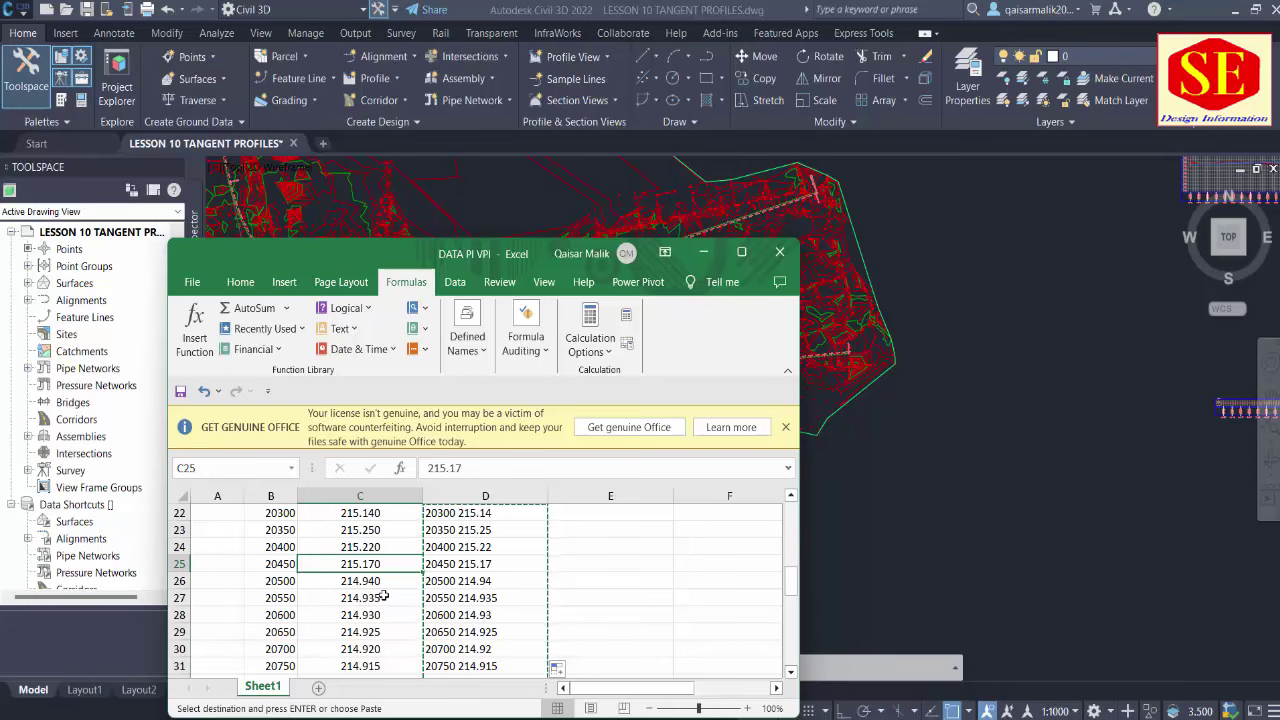
pyautogui.hotkey('alt', 'Tab')
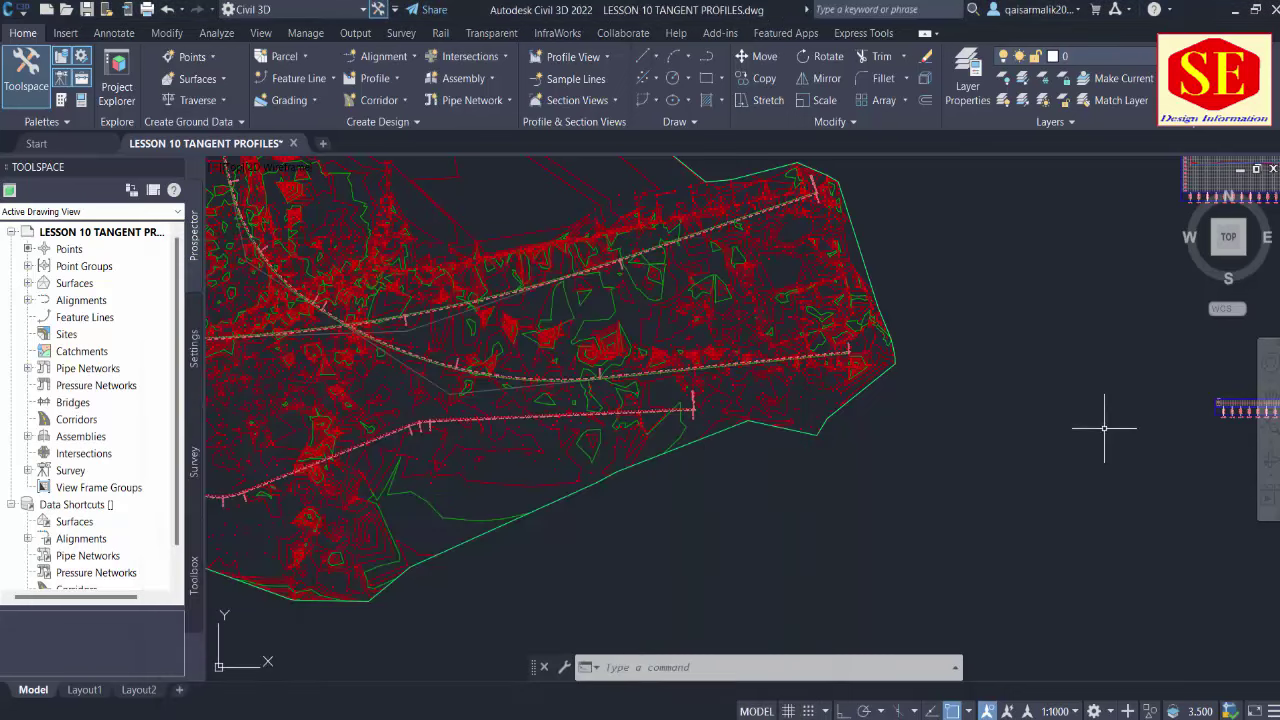
pyautogui.scroll(-5, 434, 514)
pyautogui.scroll(2, 556, 492)
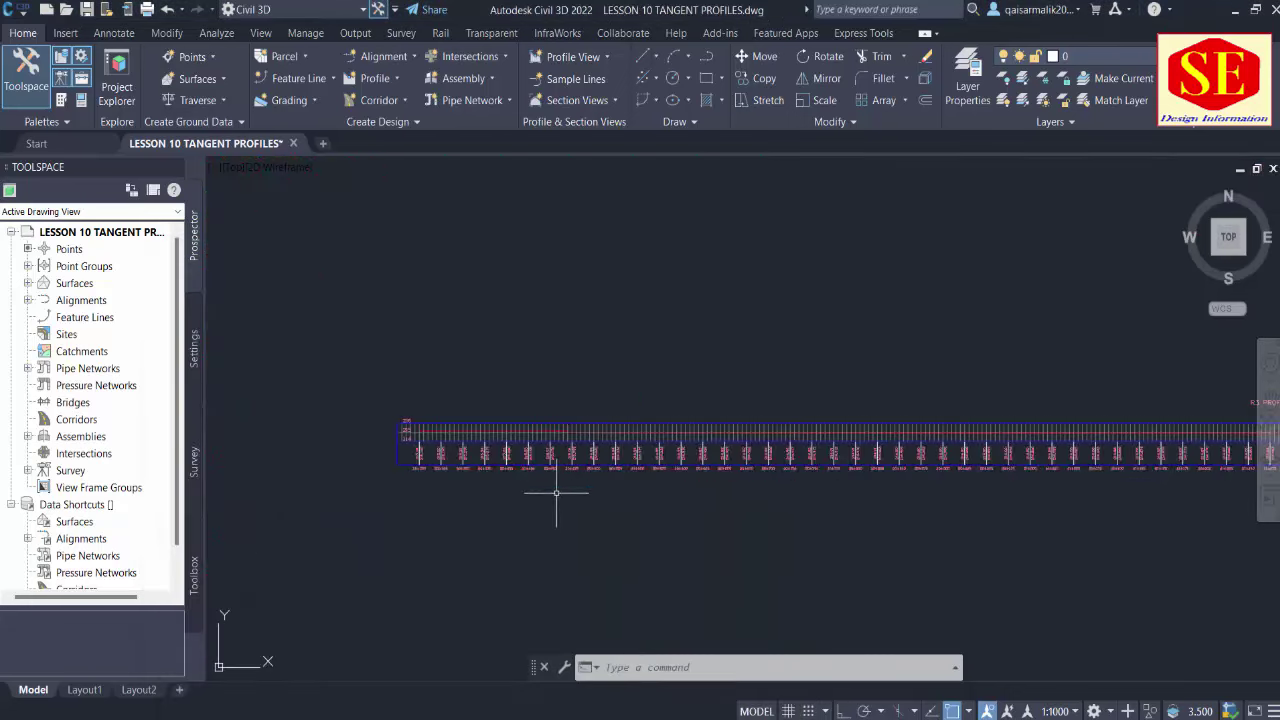
pyautogui.scroll(2, 569, 433)
pyautogui.click(569, 433)
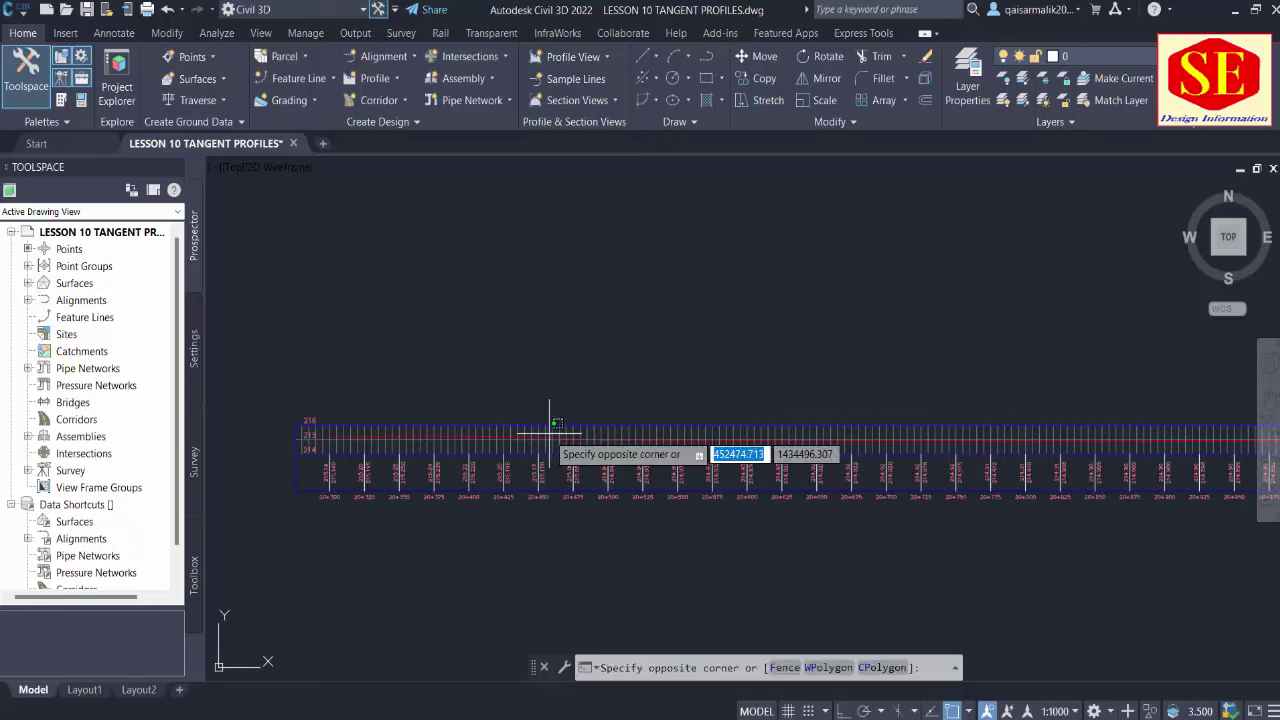
# Open the profile view's properties and review its station and elevation ranges
pyautogui.click(547, 432)
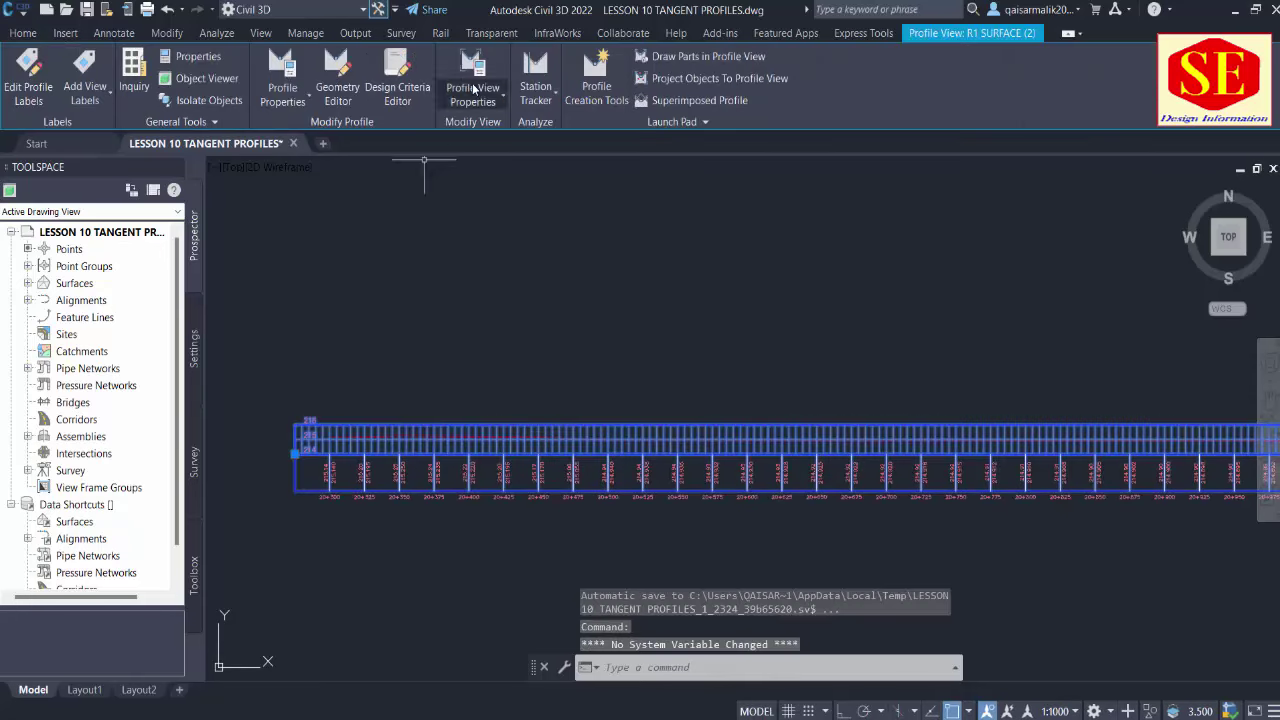
pyautogui.click(473, 98)
pyautogui.click(508, 168)
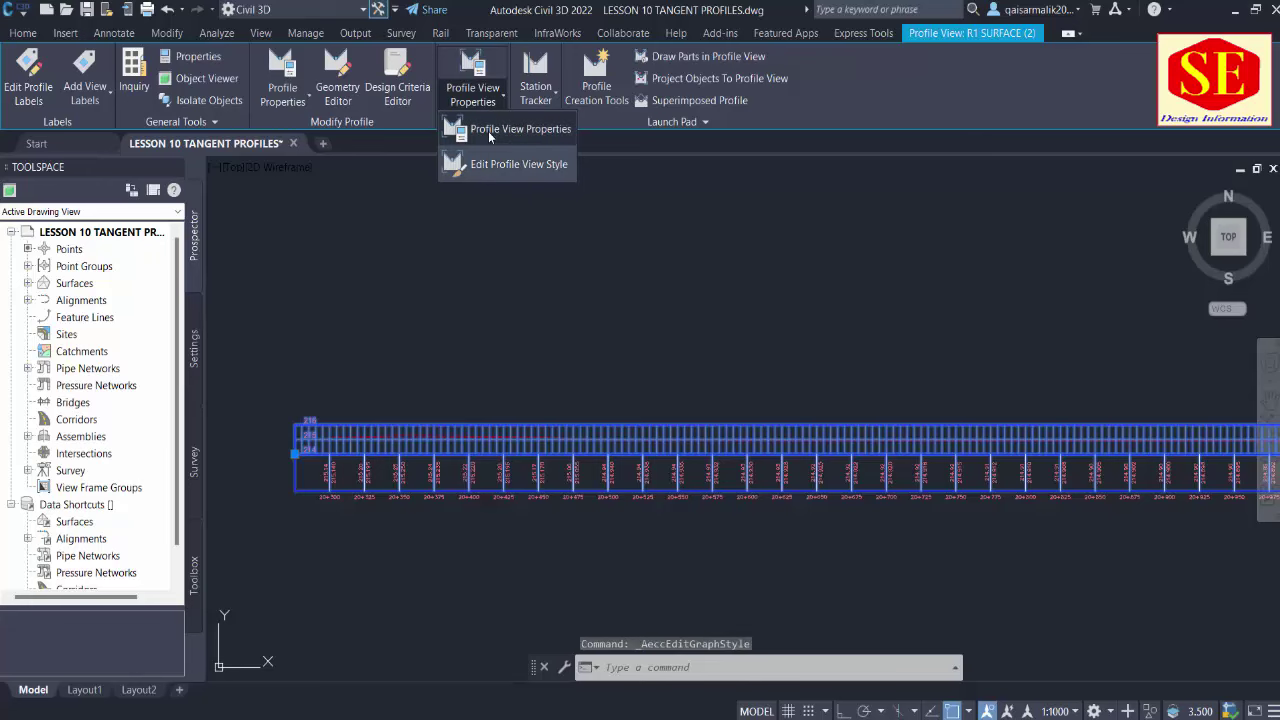
pyautogui.click(488, 131)
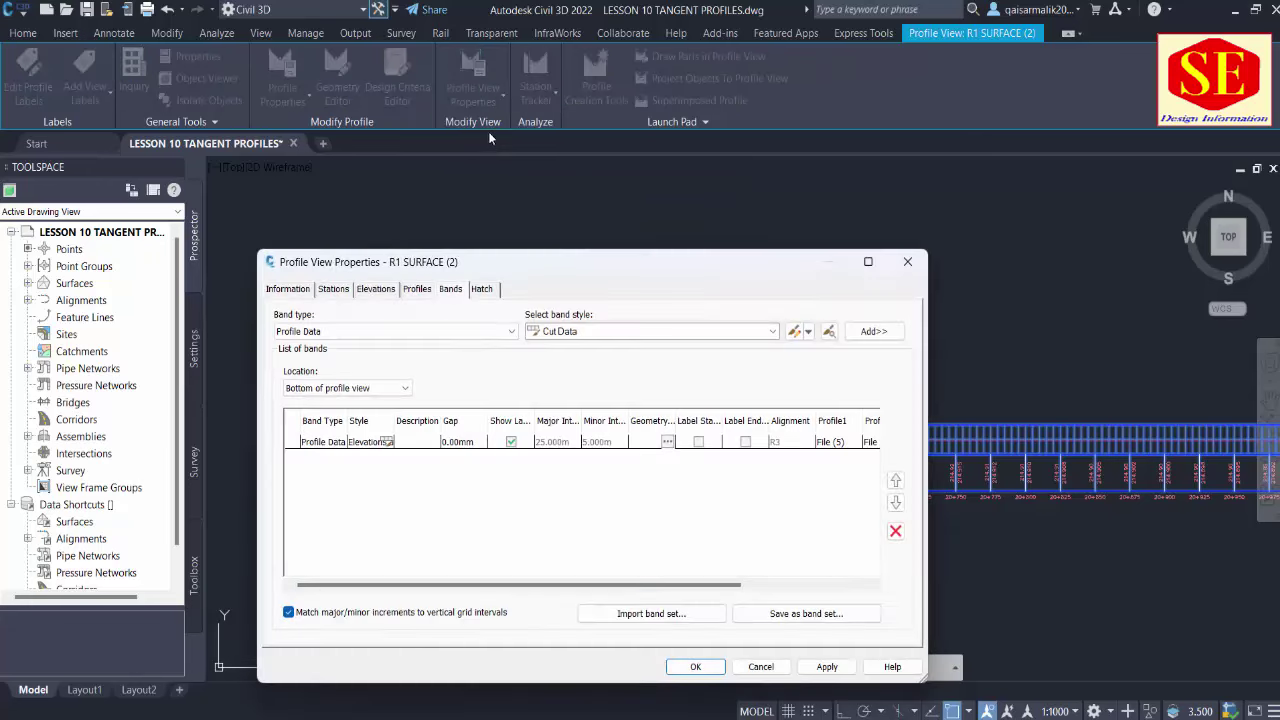
pyautogui.click(378, 292)
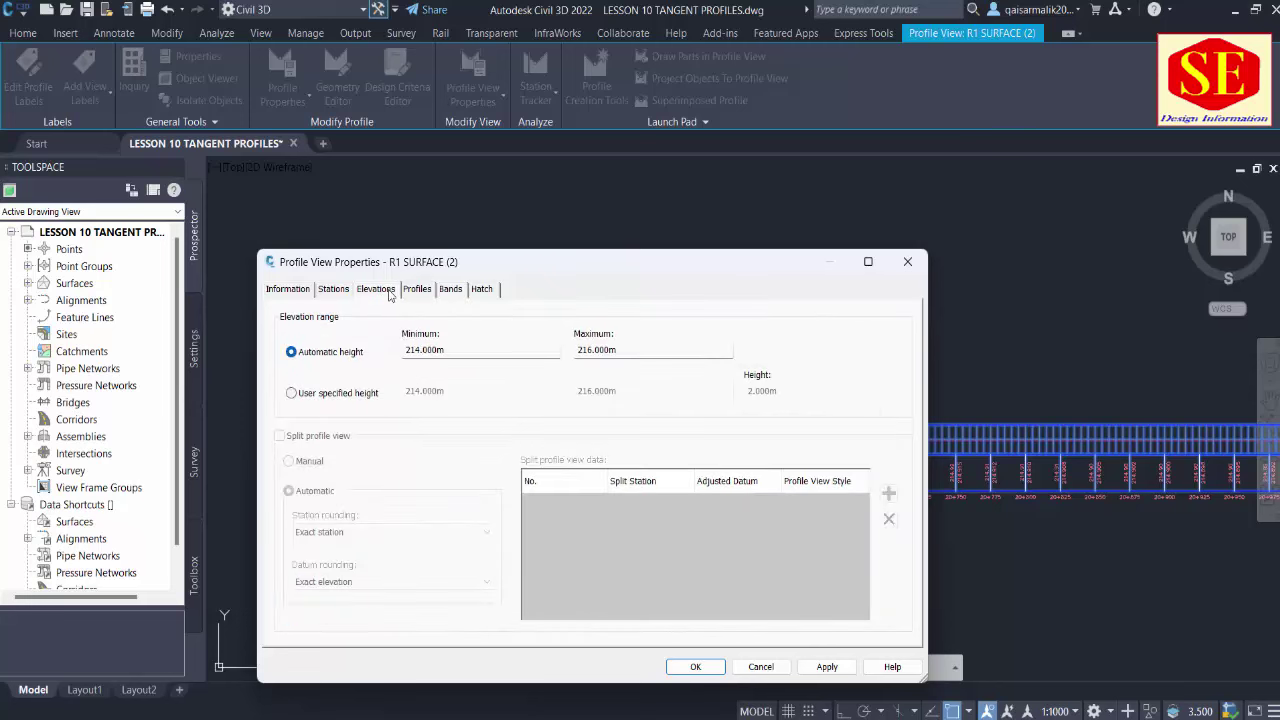
pyautogui.click(350, 290)
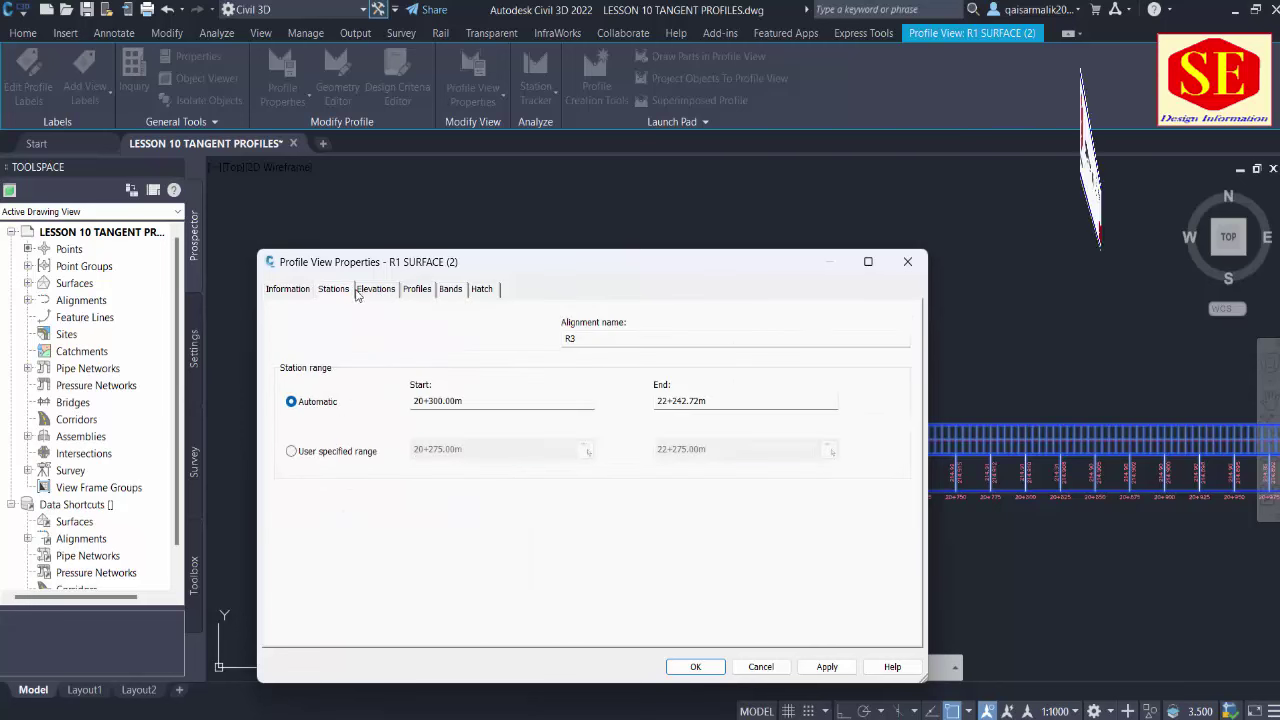
pyautogui.click(380, 291)
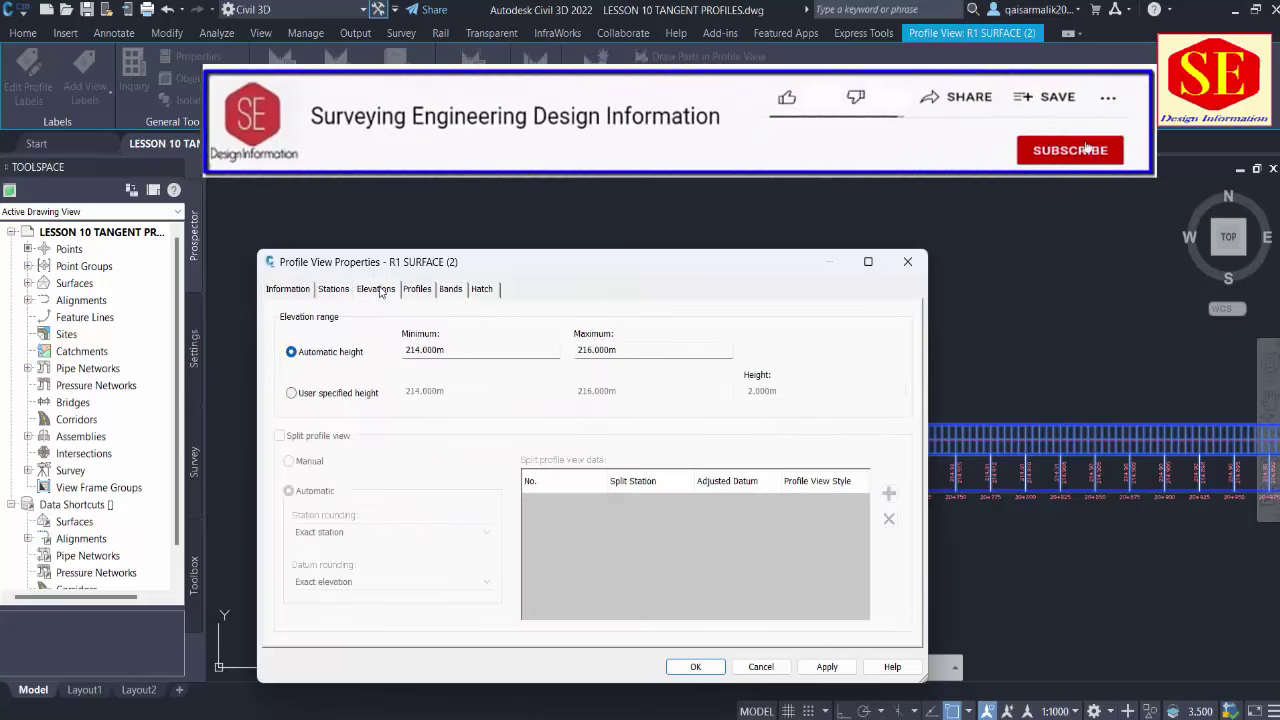
# Set a user-specified elevation range of 210 to 220 m and apply it
pyautogui.click(338, 397)
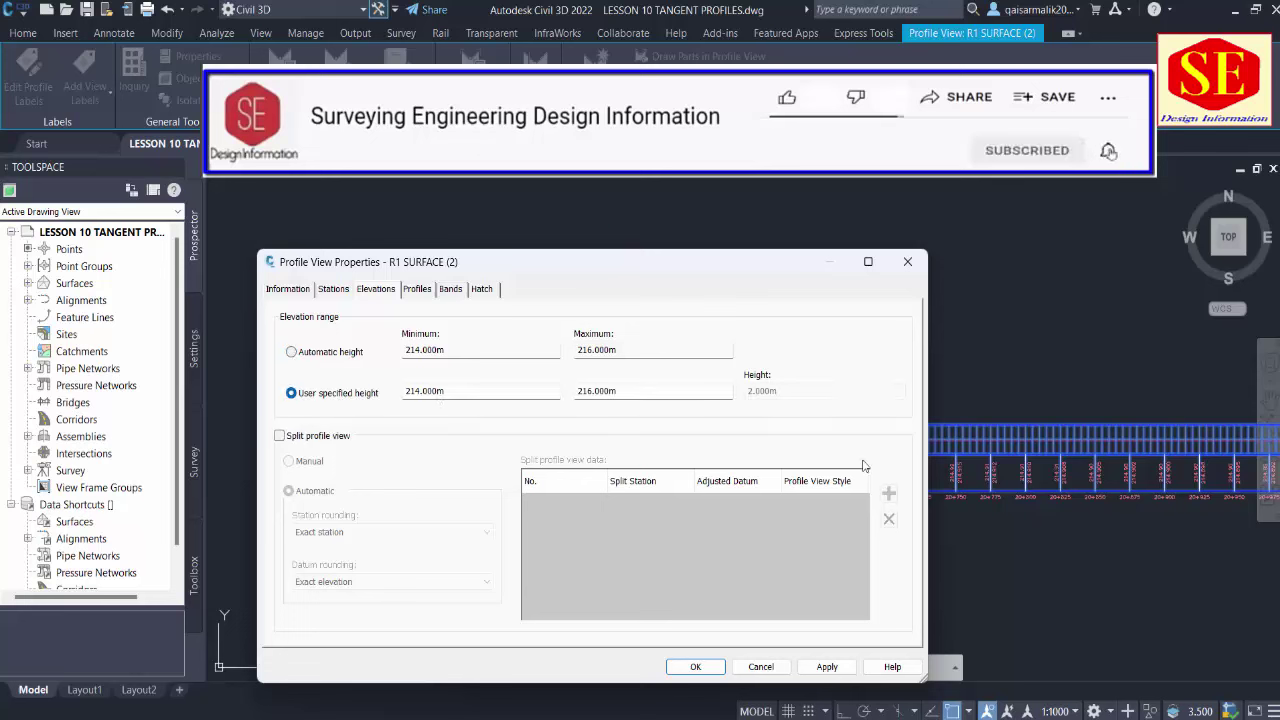
pyautogui.moveTo(471, 396); pyautogui.dragTo(328, 393)
pyautogui.write('210')
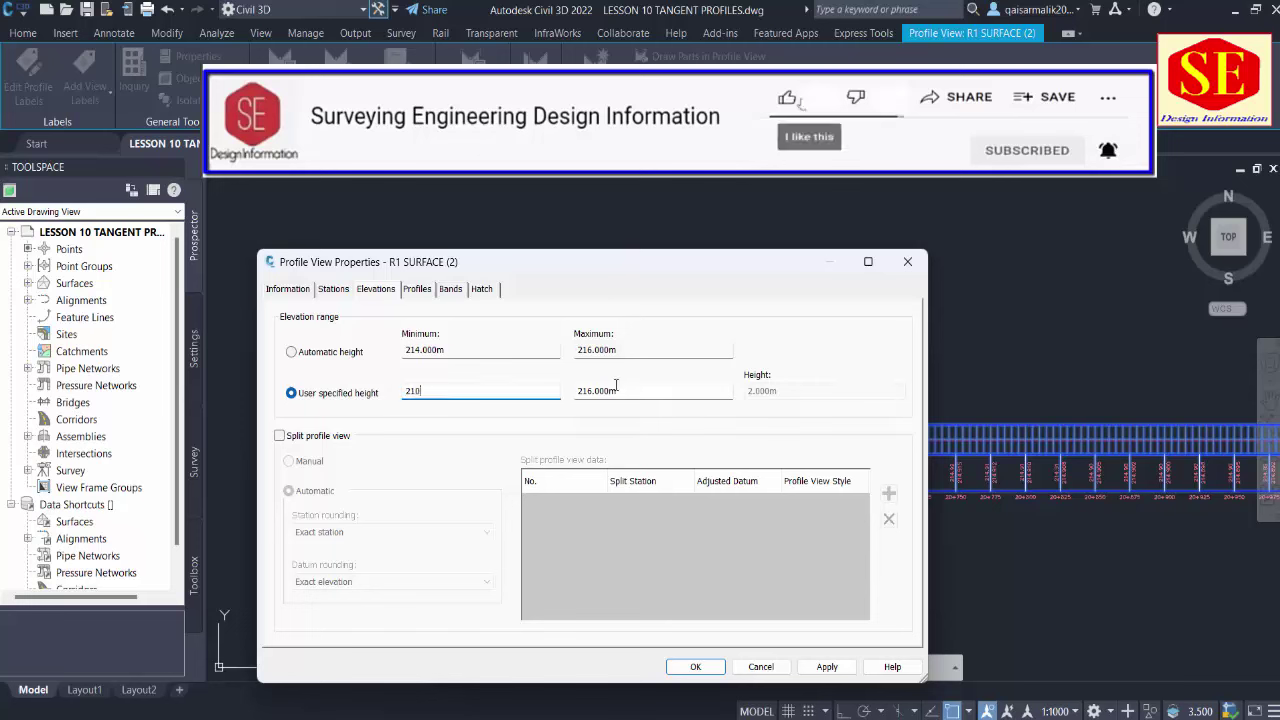
pyautogui.press('Tab')
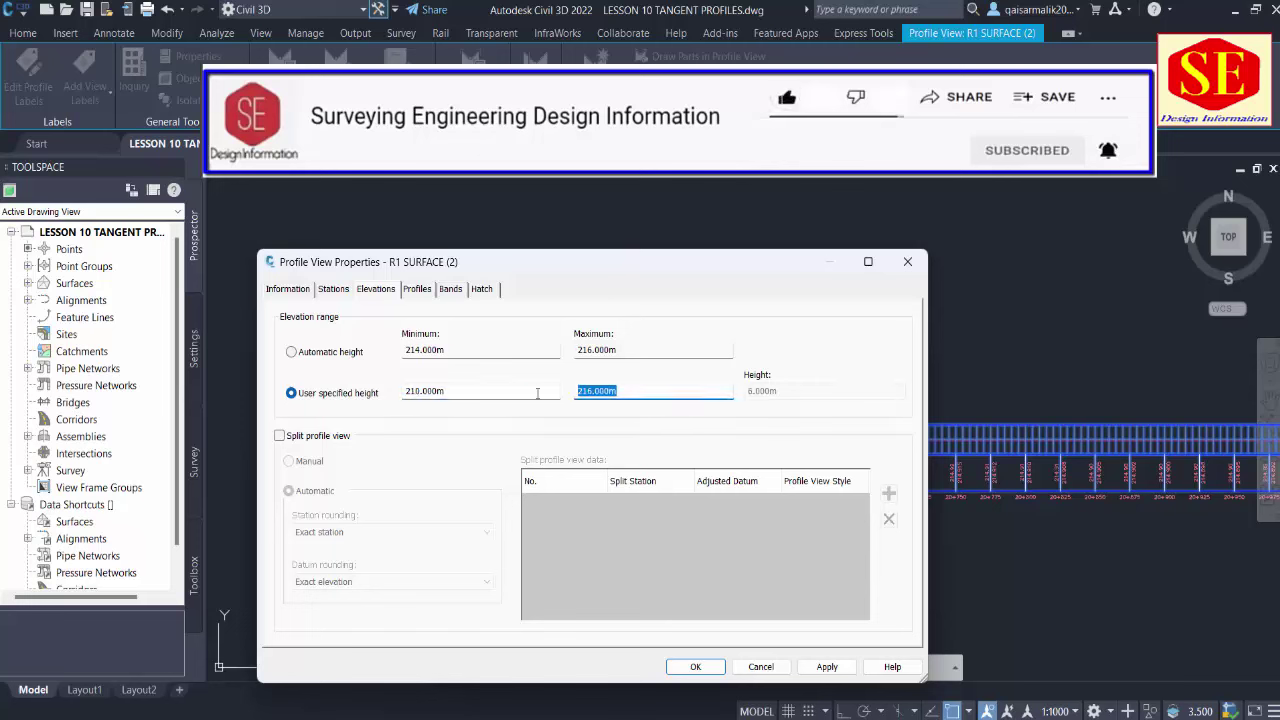
pyautogui.write('220')
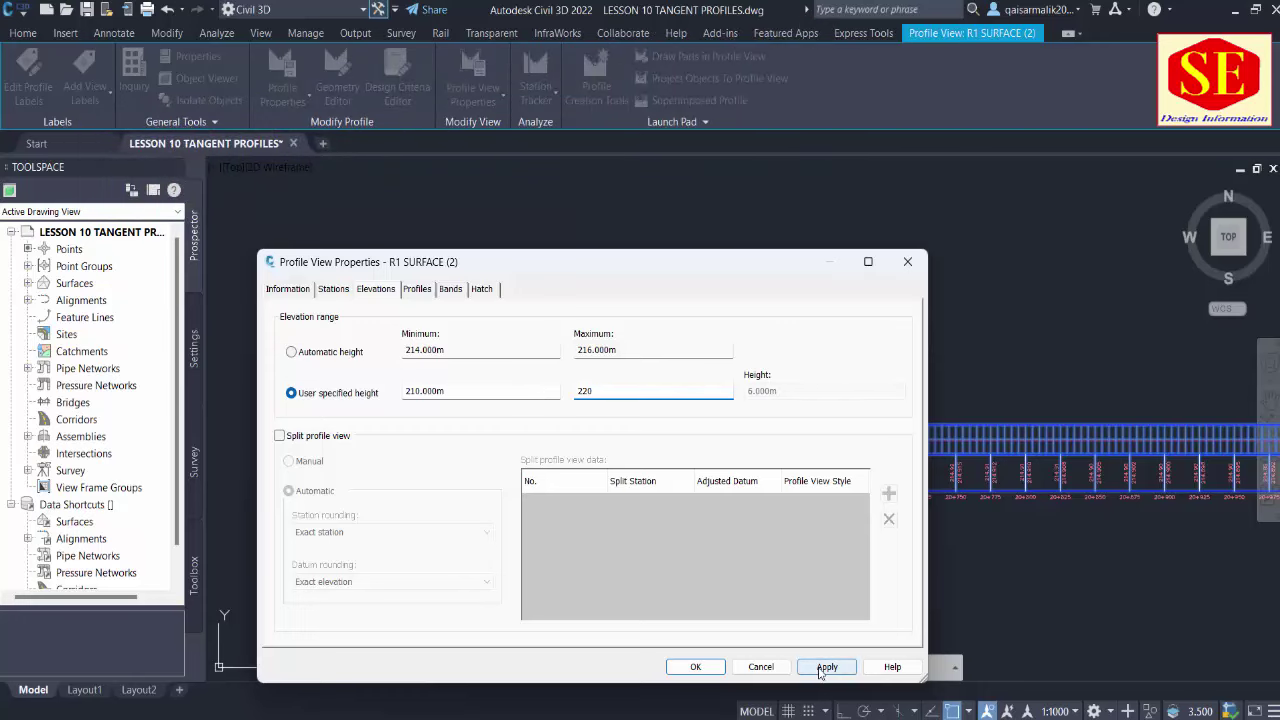
pyautogui.click(820, 667)
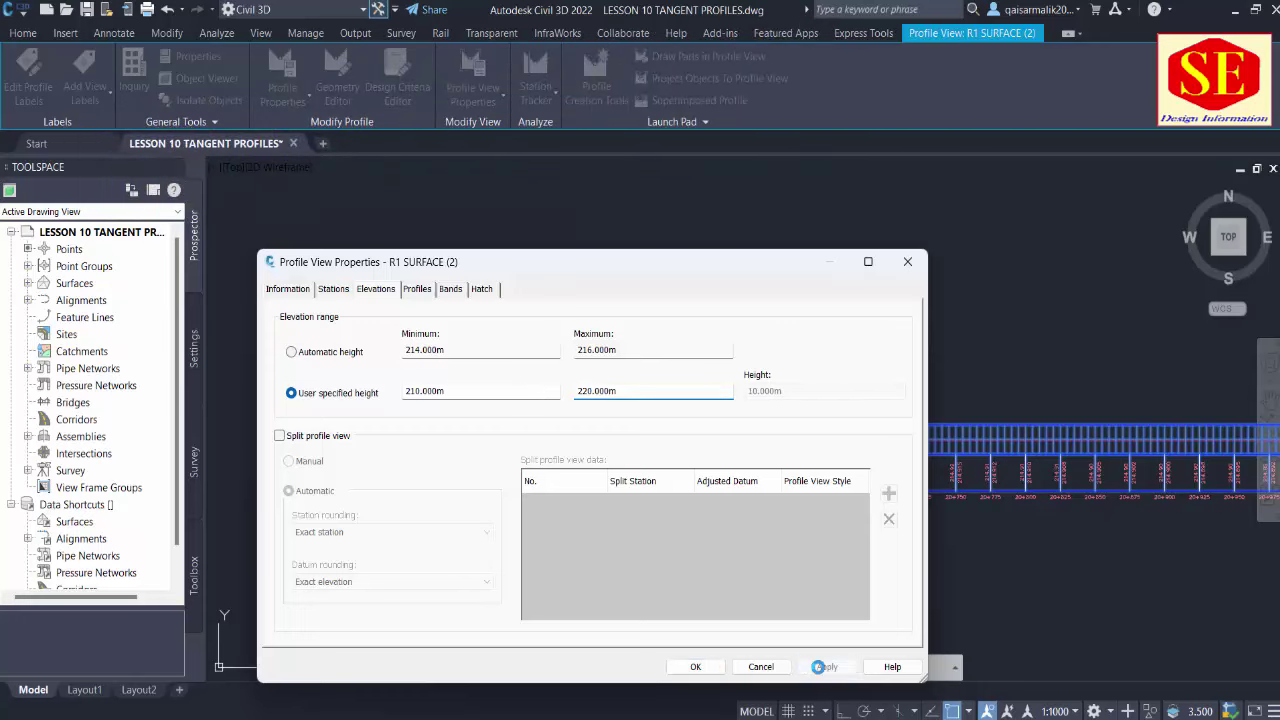
pyautogui.click(695, 666)
pyautogui.scroll(-4, 471, 371)
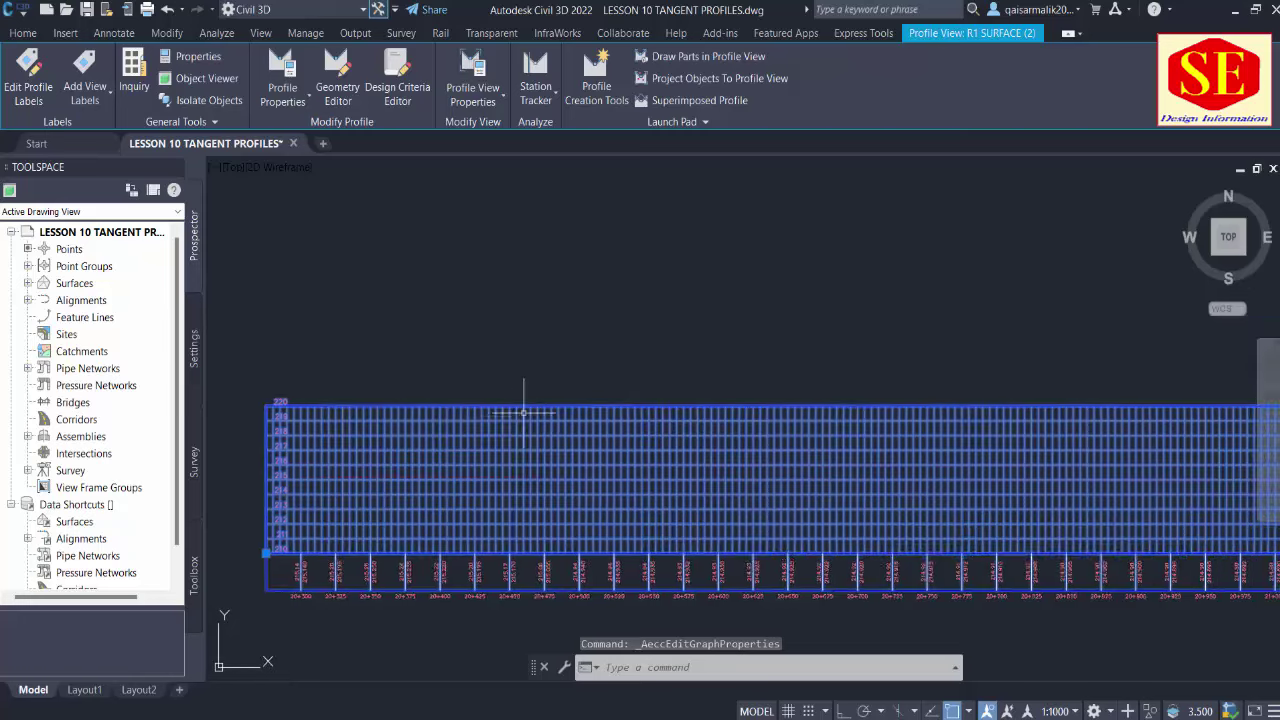
pyautogui.press('Escape')
pyautogui.scroll(-3, 814, 514)
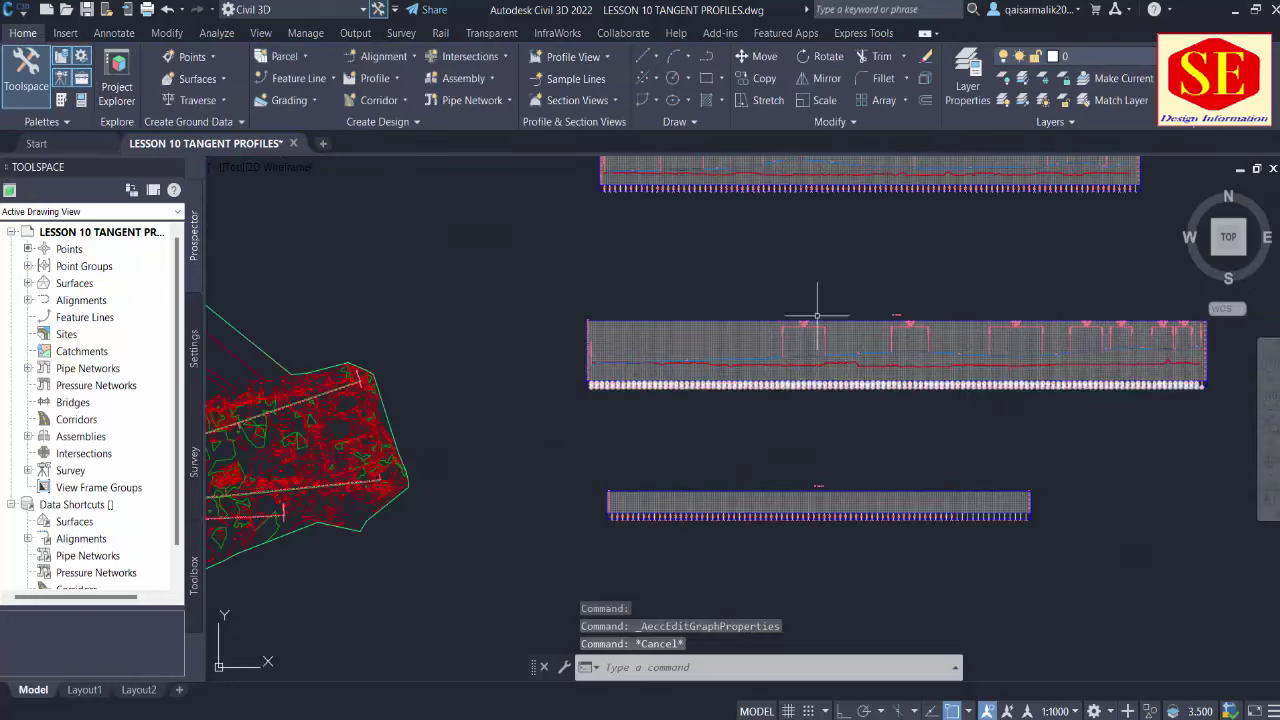
pyautogui.scroll(3, 846, 323)
pyautogui.scroll(3, 557, 529)
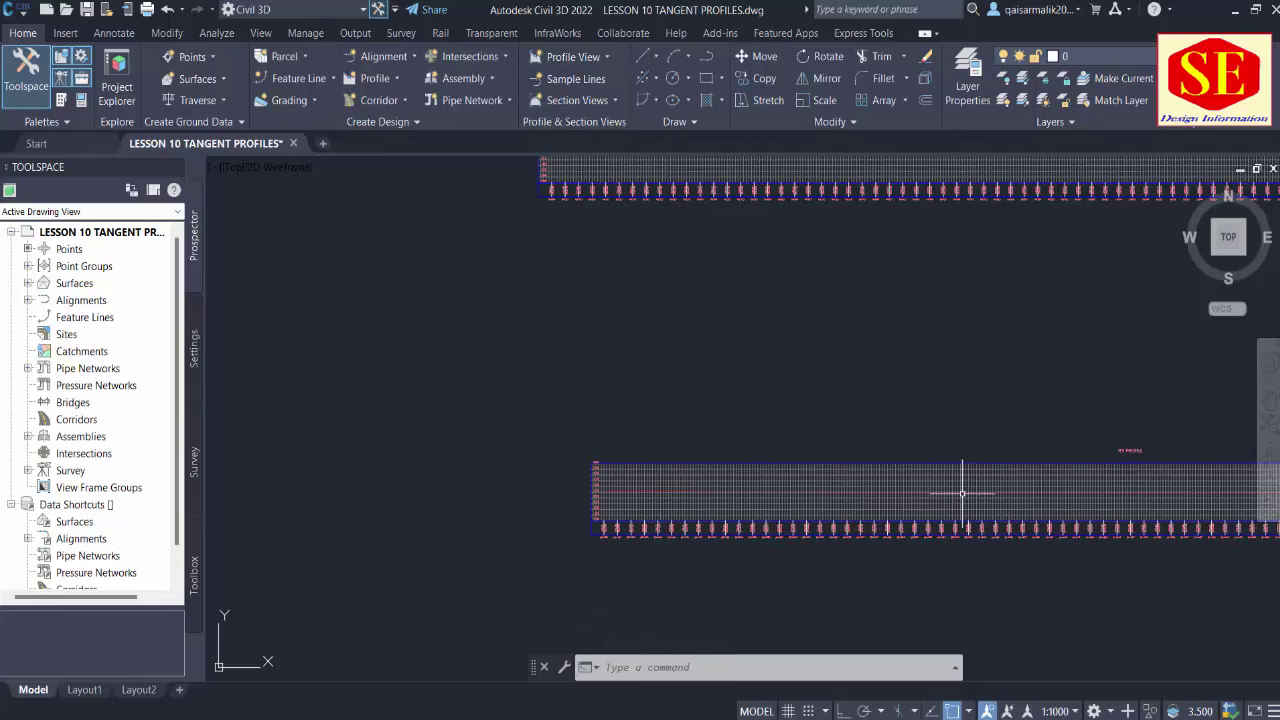
pyautogui.scroll(1, 846, 420)
pyautogui.scroll(3, 443, 423)
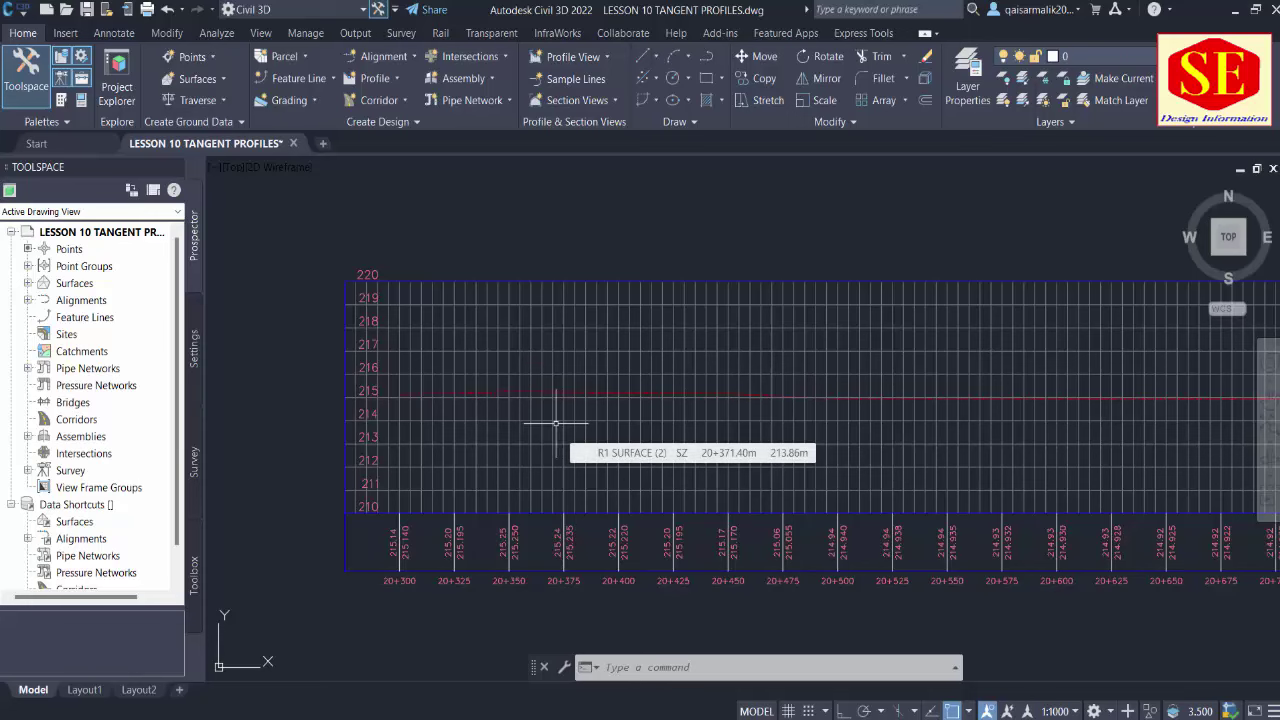
pyautogui.scroll(-2, 600, 410)
pyautogui.scroll(-1, 713, 372)
pyautogui.scroll(-3, 710, 372)
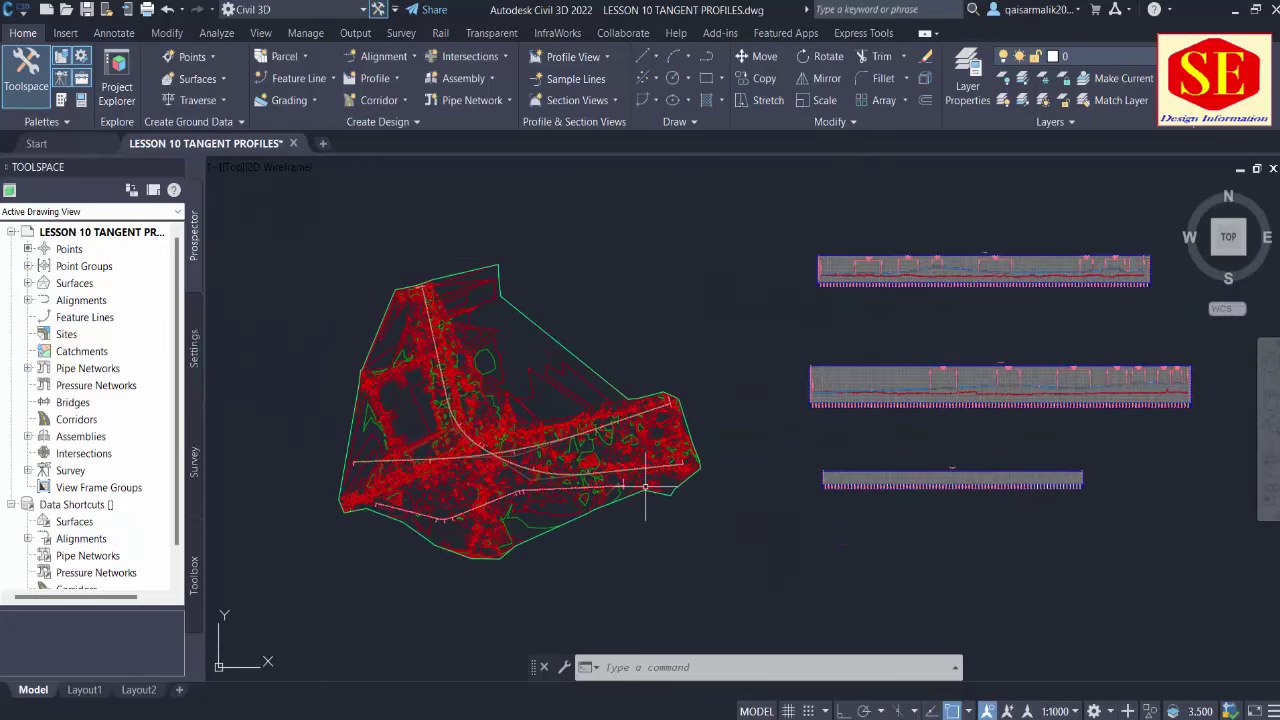
pyautogui.scroll(4, 503, 509)
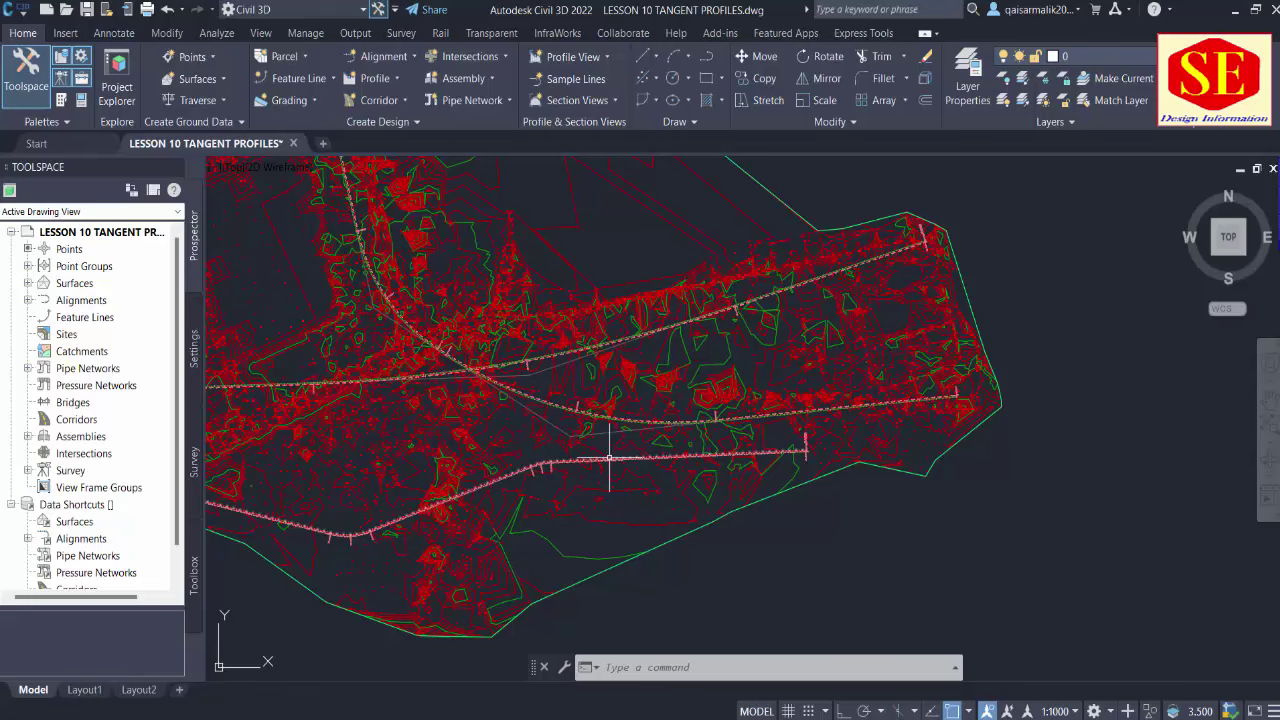
pyautogui.scroll(-2, 609, 458)
pyautogui.scroll(-3, 814, 437)
pyautogui.moveTo(814, 437); pyautogui.dragTo(686, 400, button='middle')
pyautogui.scroll(3, 670, 465)
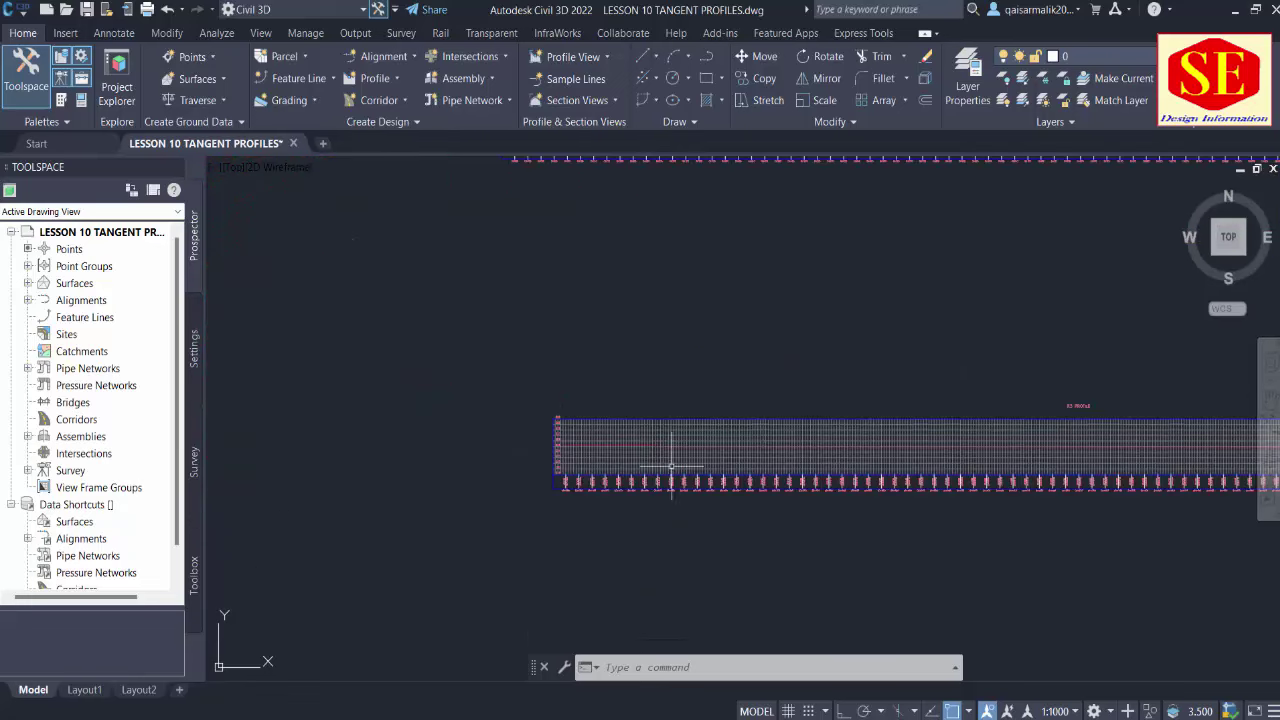
pyautogui.scroll(2, 751, 443)
pyautogui.moveTo(592, 412)
pyautogui.mouseDown(button='middle')
pyautogui.moveTo(588, 370)
pyautogui.moveTo(745, 340)
pyautogui.mouseUp(button='middle')
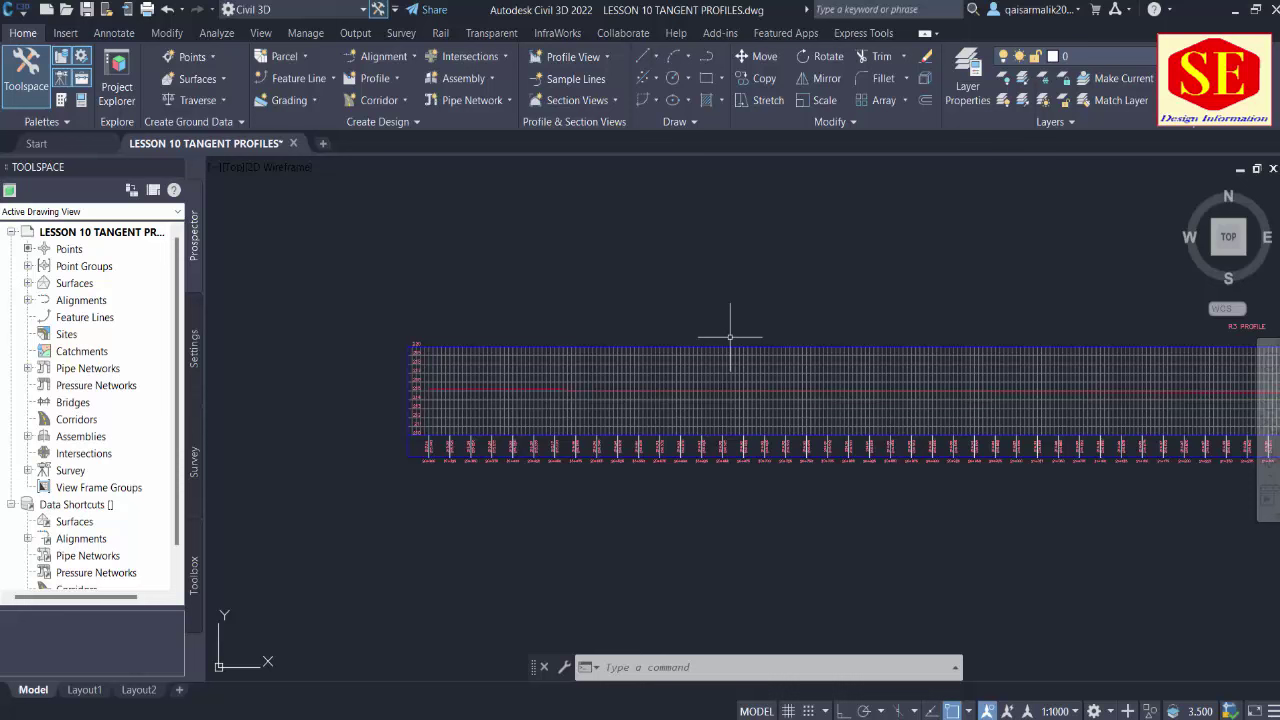
# Start a layout profile on the R3 profile view using Draw Tangents With Curves
pyautogui.click(376, 78)
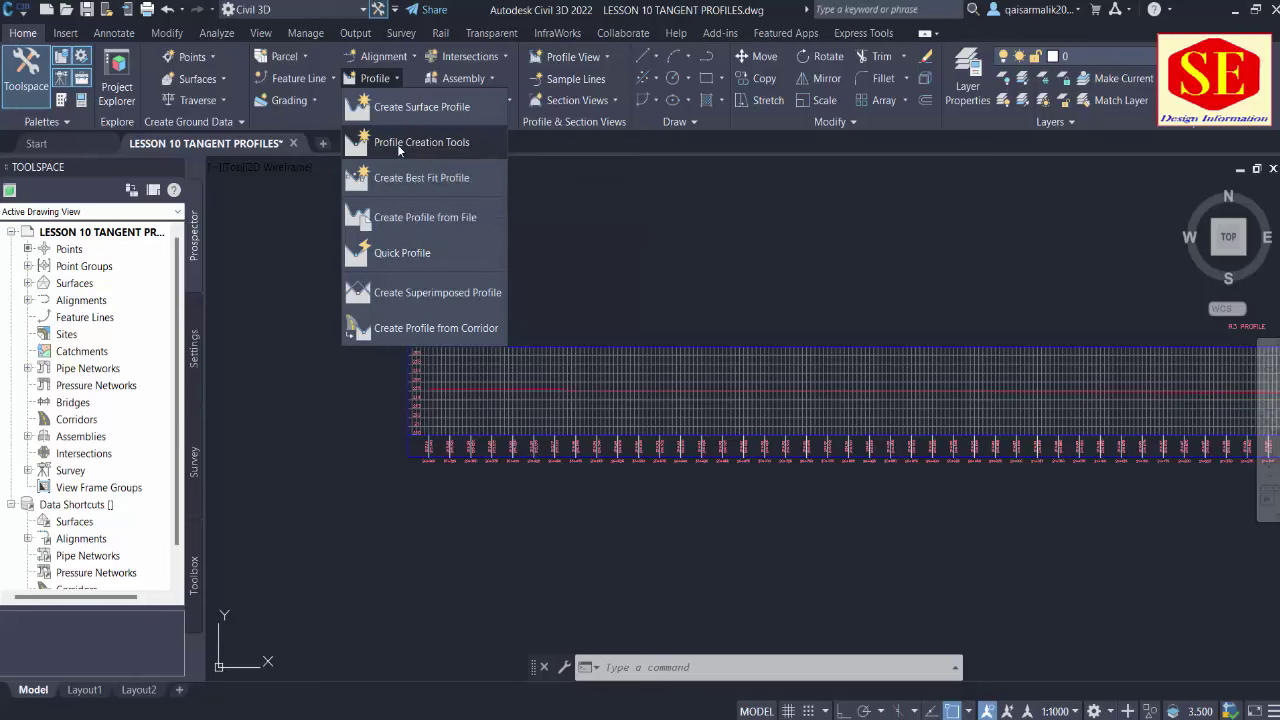
pyautogui.click(397, 144)
pyautogui.click(665, 368)
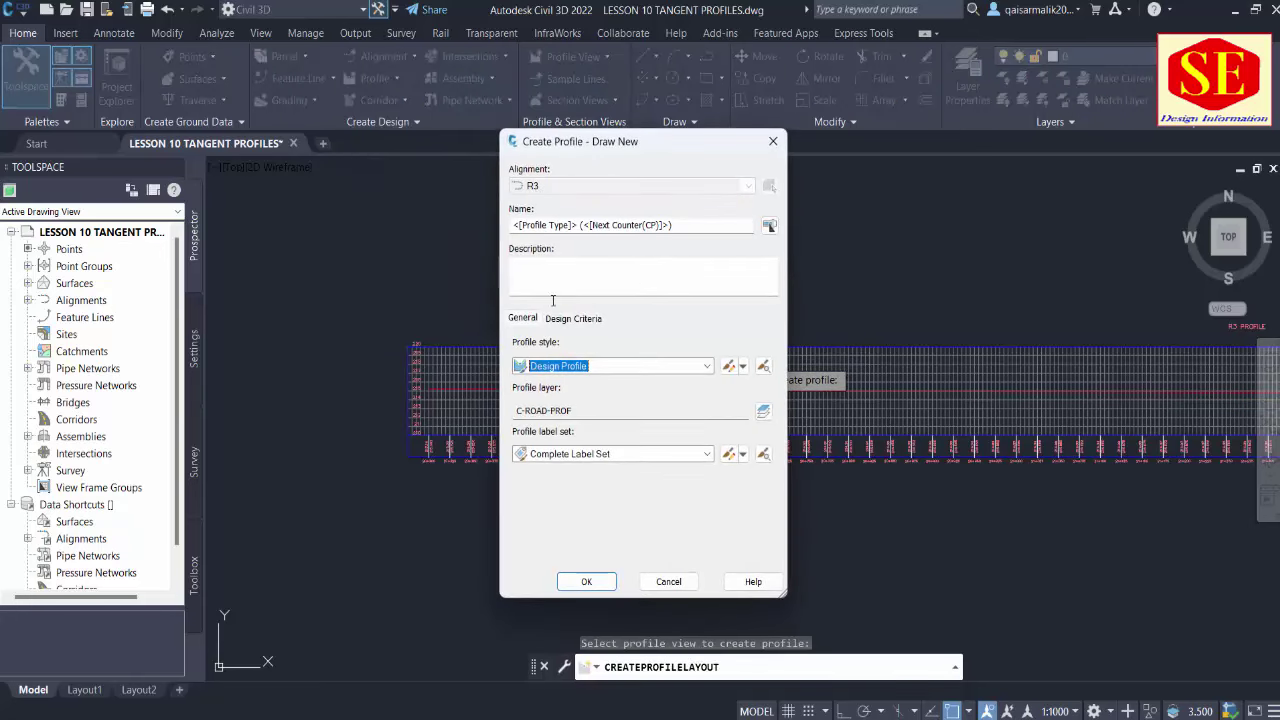
pyautogui.click(586, 582)
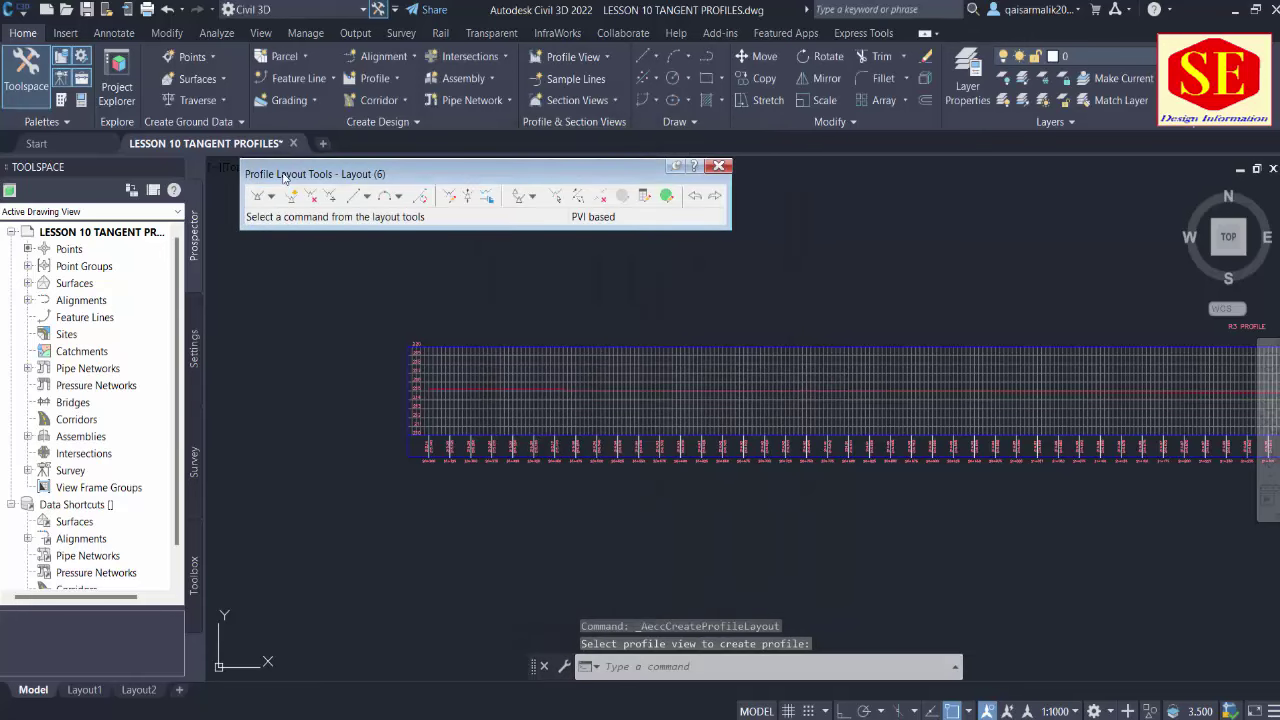
pyautogui.moveTo(278, 178); pyautogui.dragTo(412, 183)
pyautogui.click(404, 201)
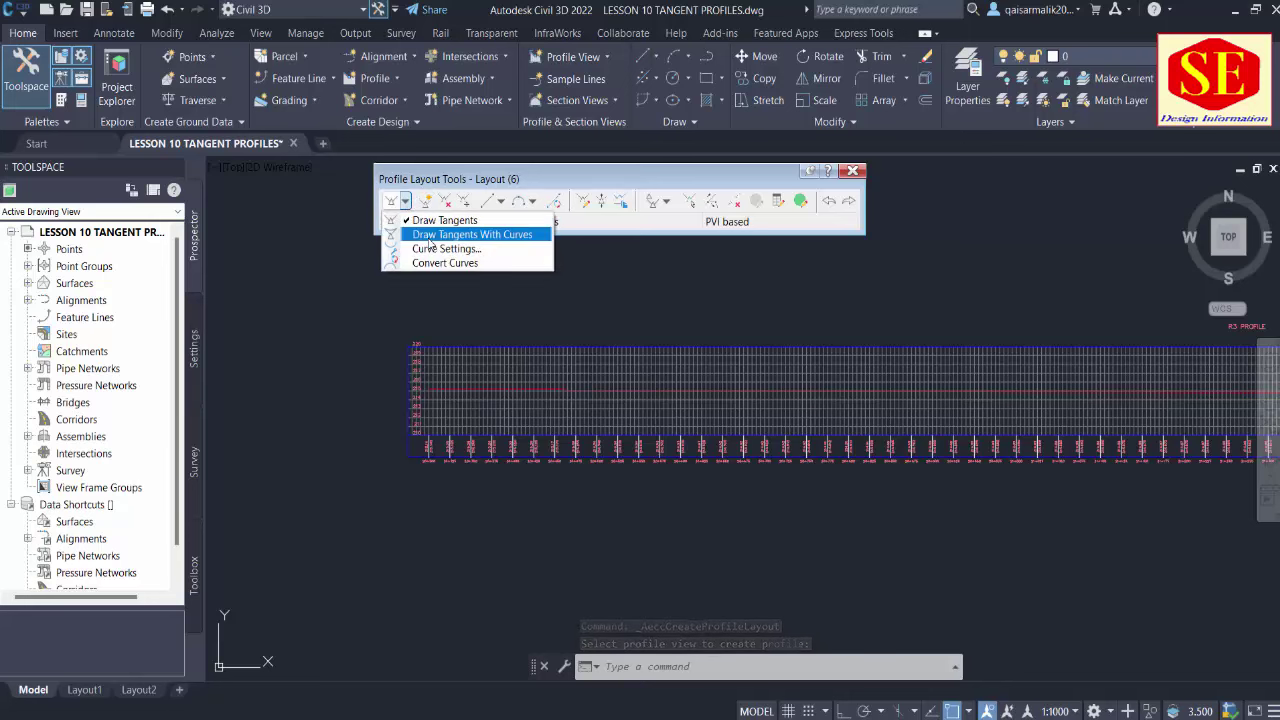
pyautogui.click(430, 238)
# Draw the profile PVIs from about elevation 215 at the left to the last station
pyautogui.scroll(5, 430, 395)
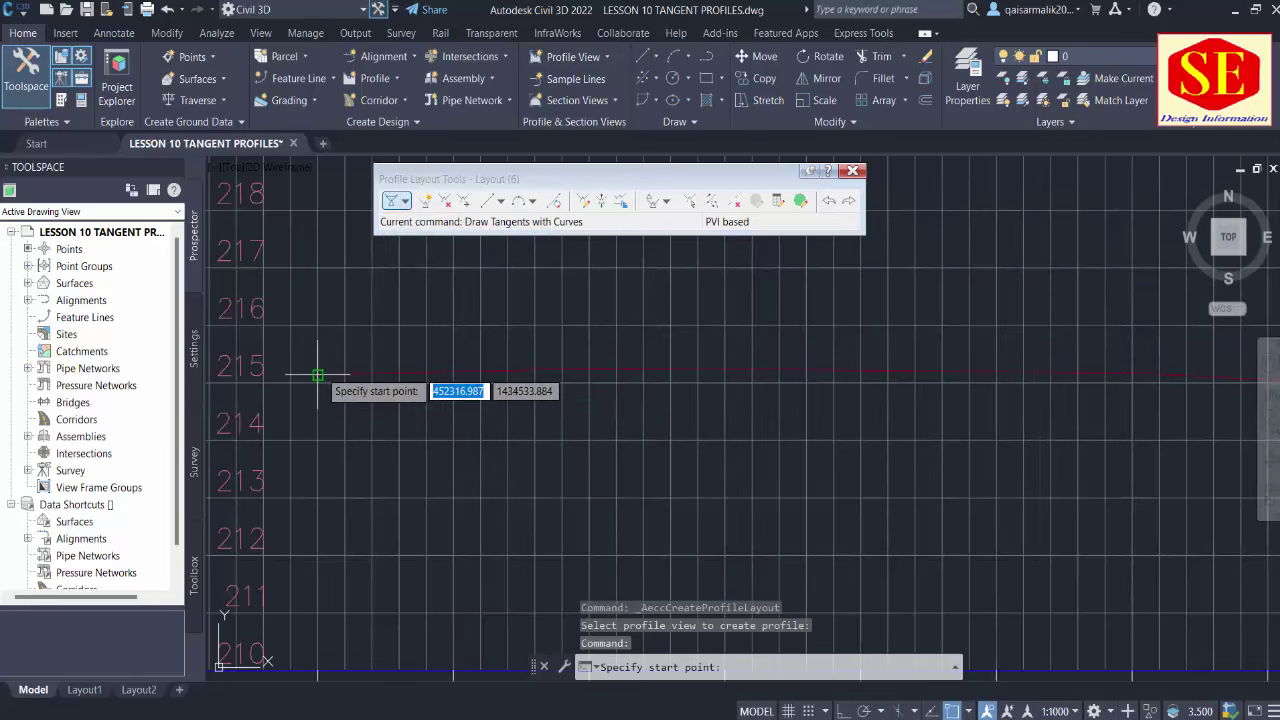
pyautogui.click(352, 457)
pyautogui.scroll(-5, 606, 449)
pyautogui.scroll(3, 933, 430)
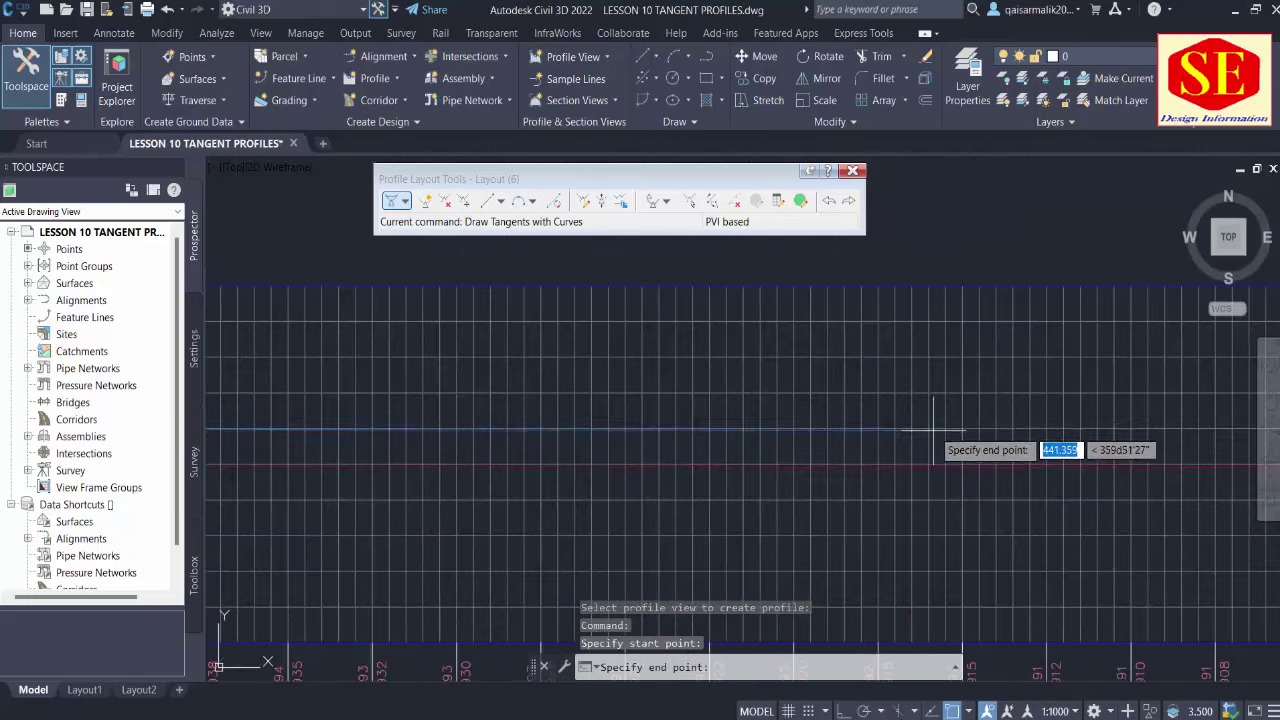
pyautogui.scroll(-3, 600, 408)
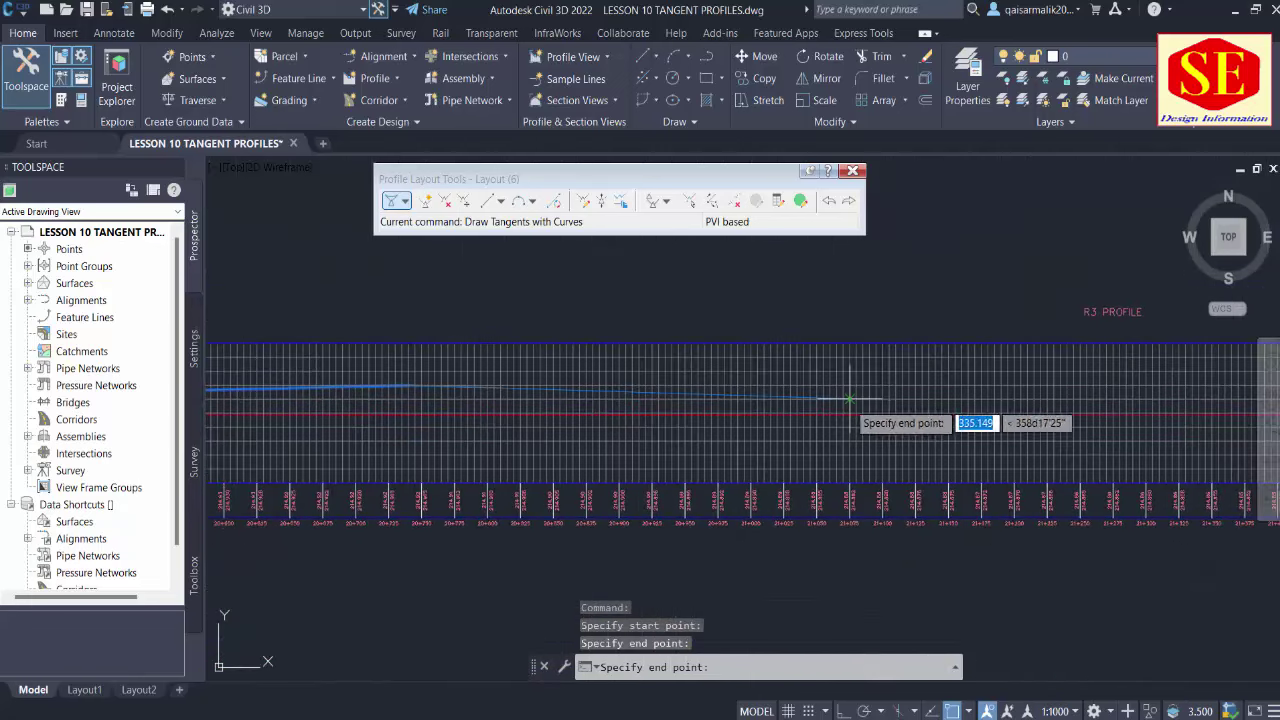
pyautogui.moveTo(849, 399); pyautogui.dragTo(403, 411, button='middle')
pyautogui.scroll(4, 808, 428)
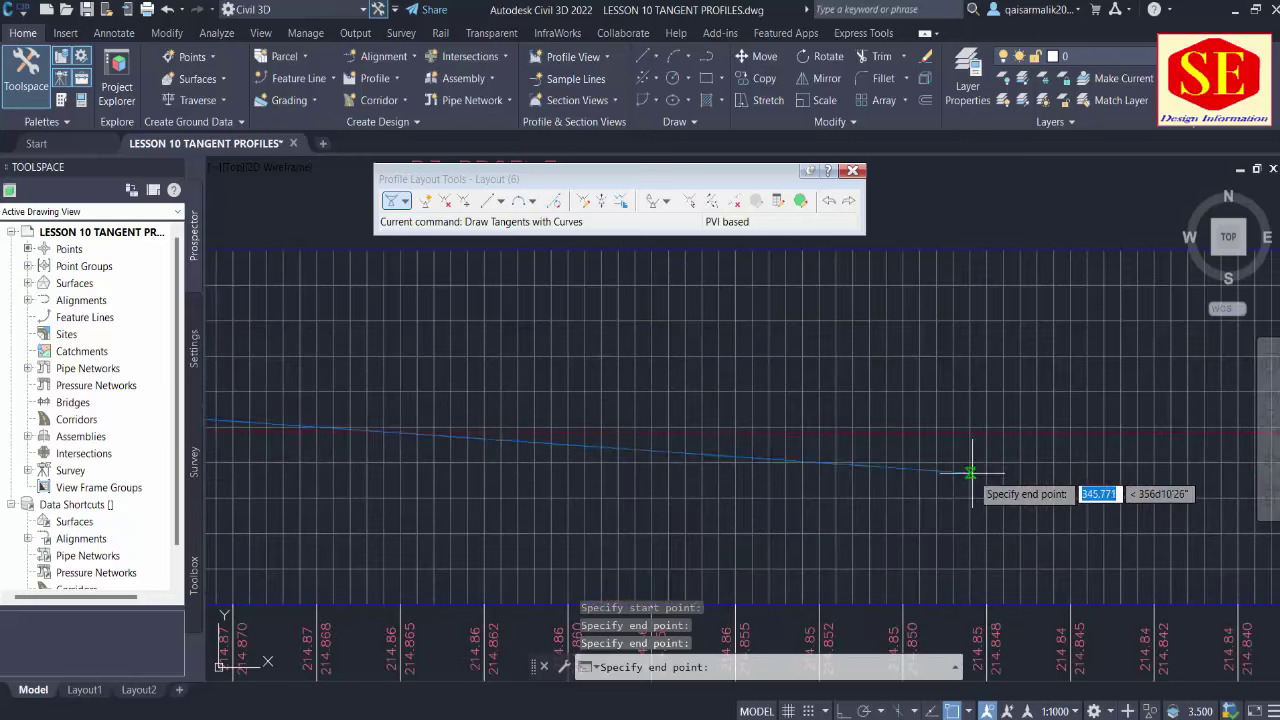
pyautogui.scroll(-3, 971, 470)
pyautogui.scroll(-2, 1000, 471)
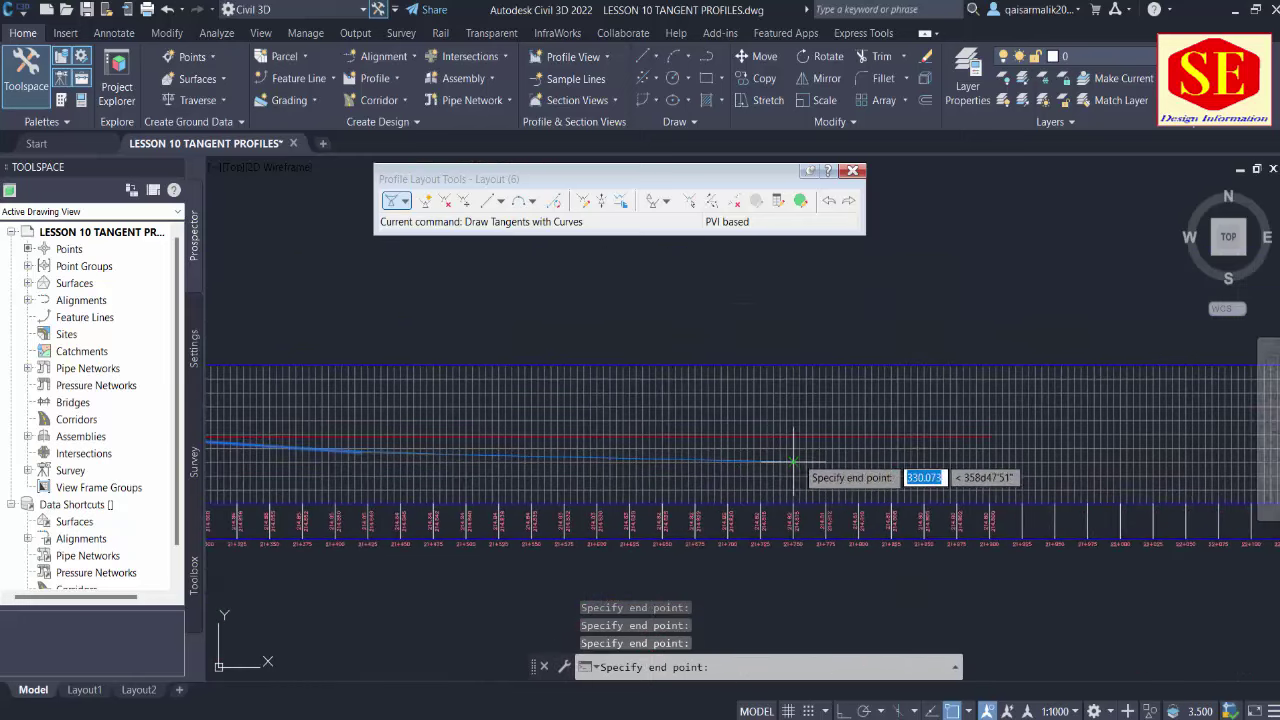
pyautogui.scroll(4, 950, 451)
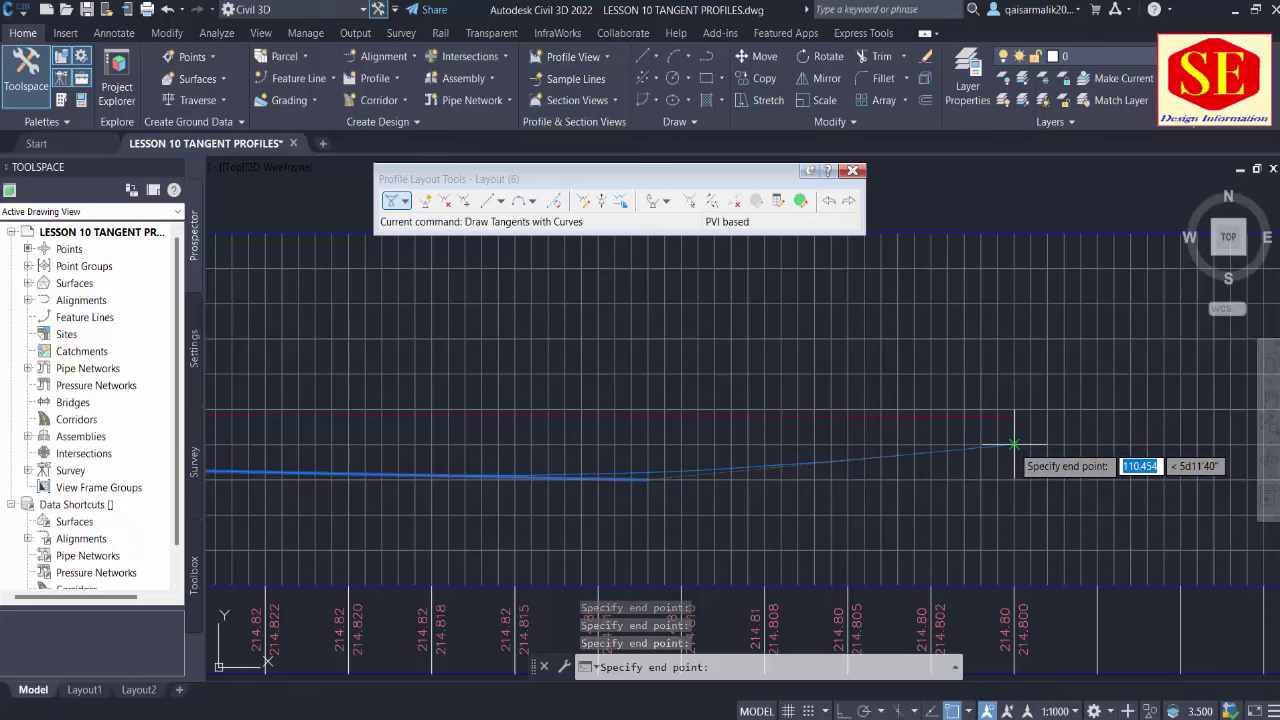
pyautogui.click(1014, 444)
pyautogui.press('Return')
# Pan and zoom around the profile views to inspect the drawn design profile
pyautogui.scroll(-2, 1077, 500)
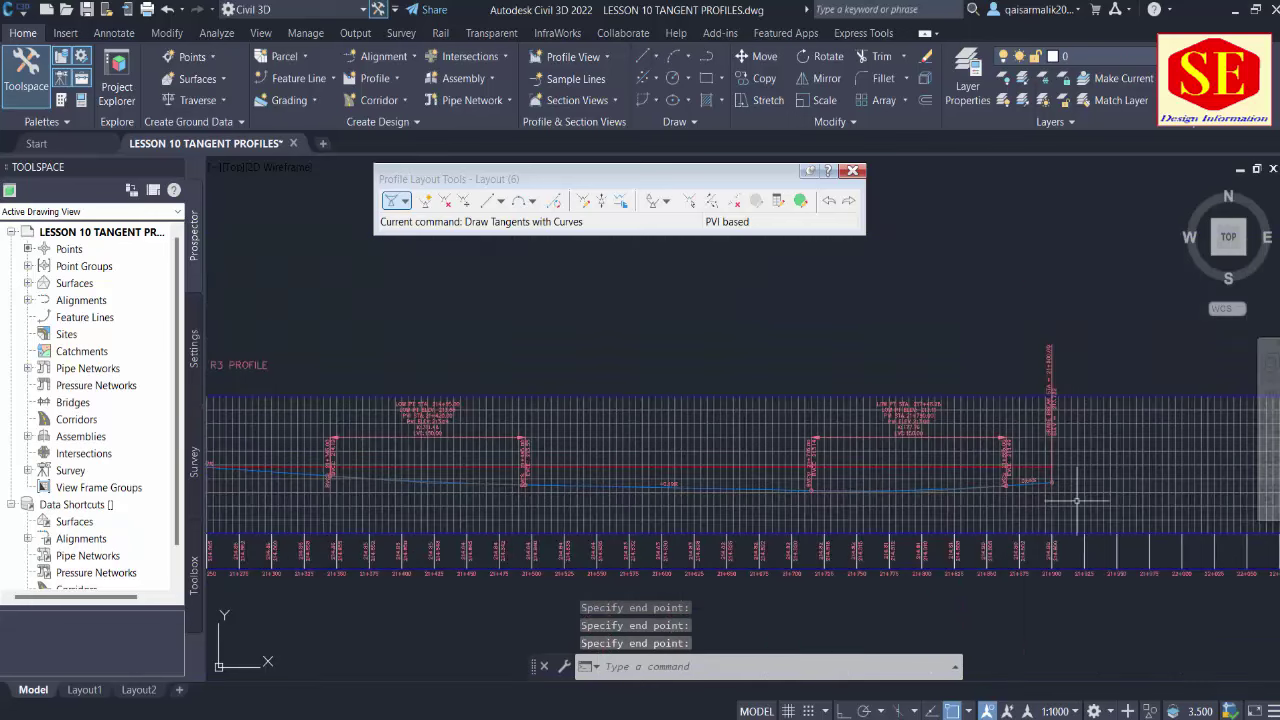
pyautogui.scroll(-2, 479, 527)
pyautogui.scroll(-1, 672, 467)
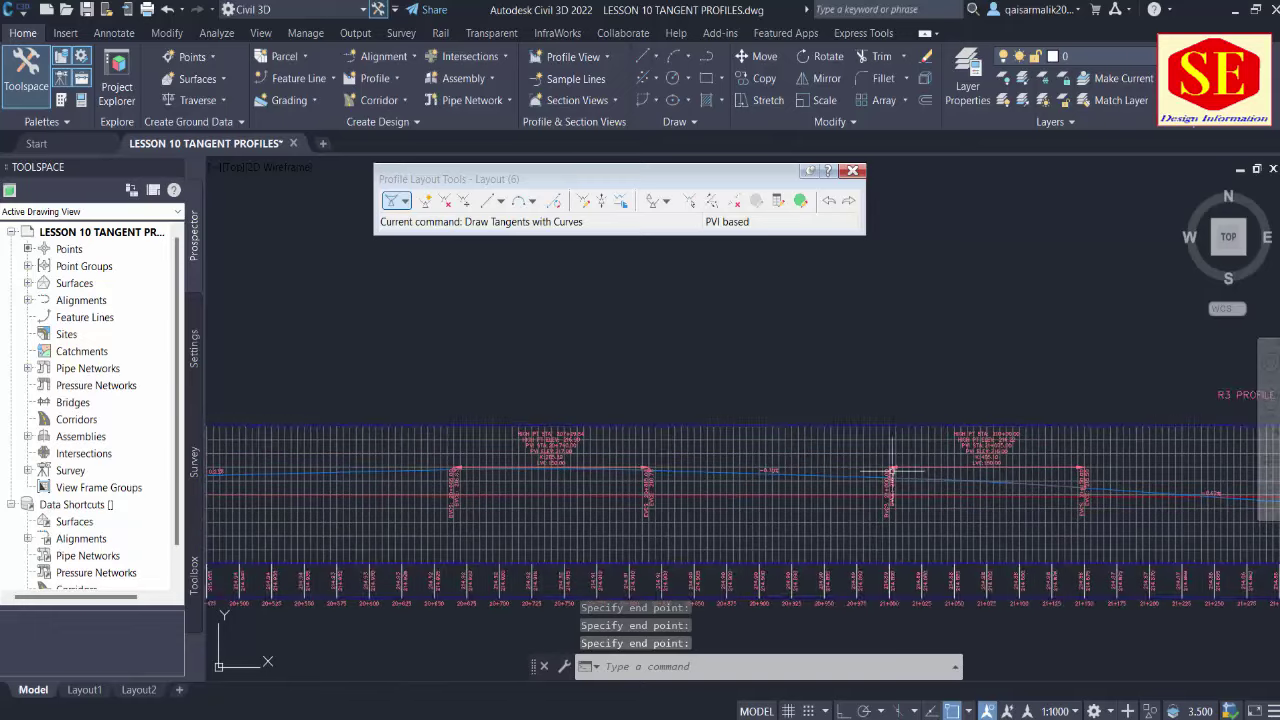
pyautogui.scroll(-2, 672, 467)
pyautogui.moveTo(709, 423); pyautogui.dragTo(757, 543, button='middle')
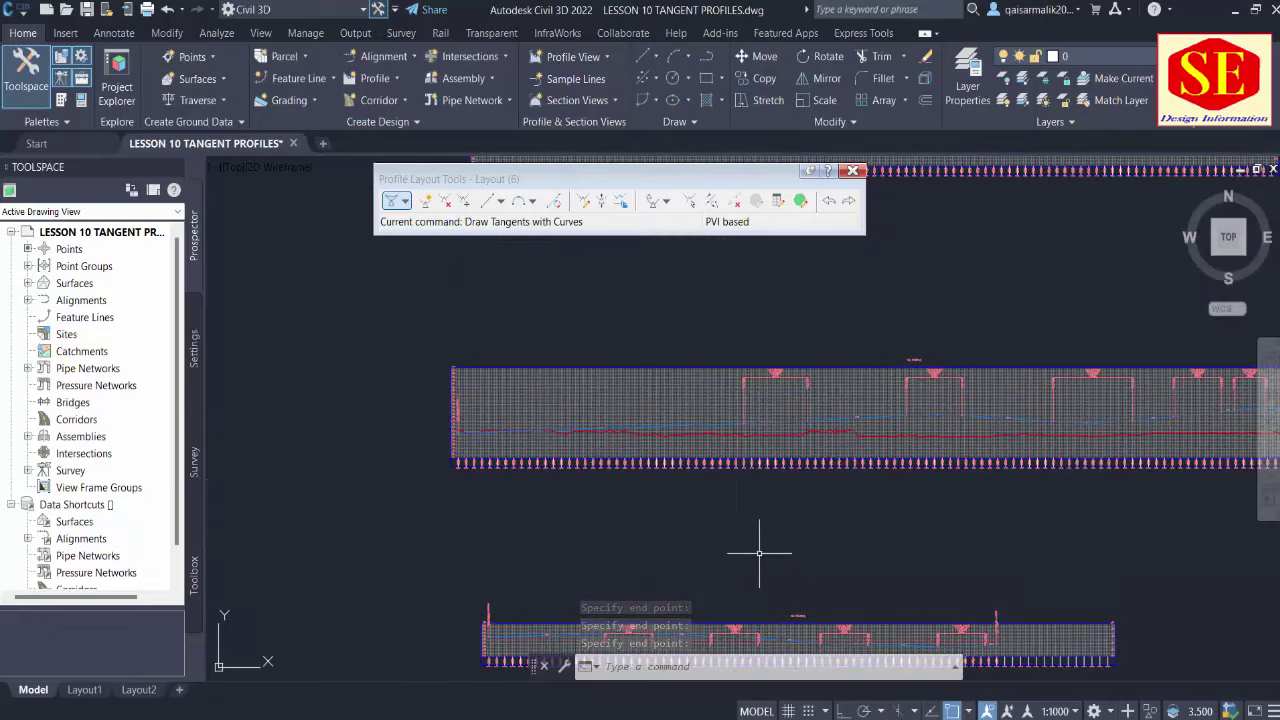
pyautogui.moveTo(793, 357); pyautogui.dragTo(786, 571, button='middle')
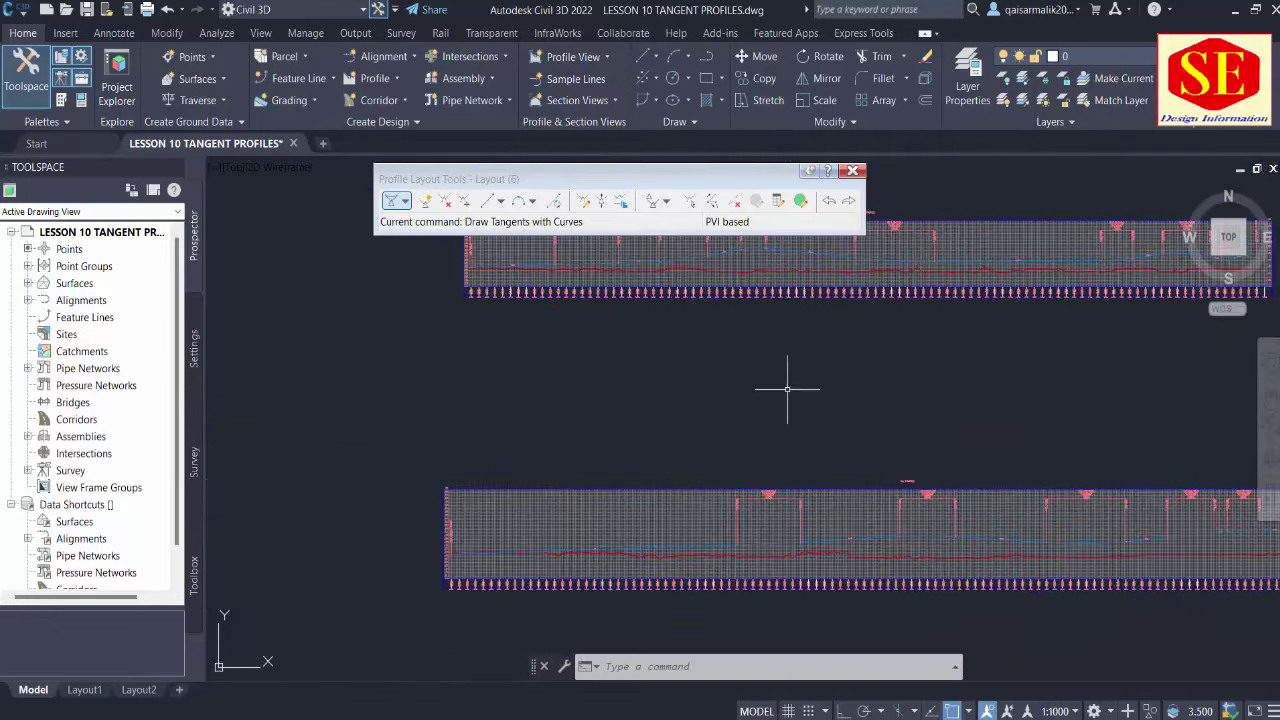
pyautogui.scroll(-3, 707, 359)
pyautogui.scroll(4, 706, 425)
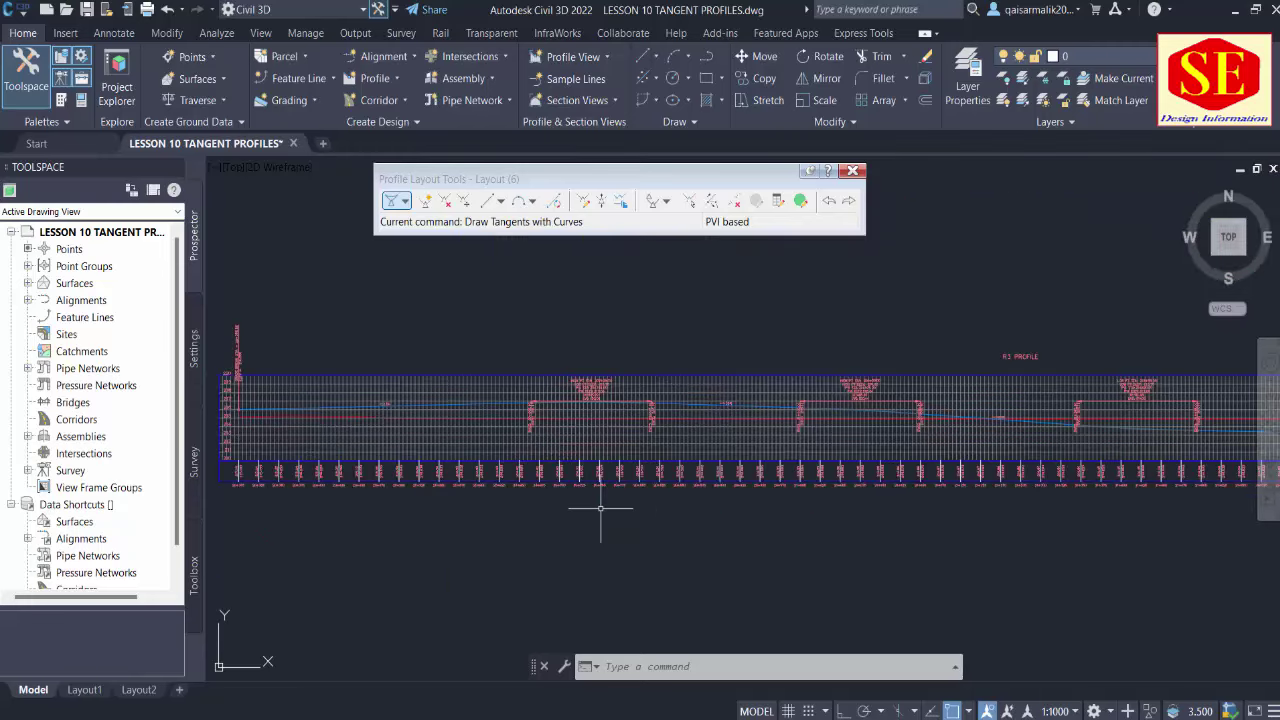
# Recentre the profile views and close the Profile Layout Tools
pyautogui.moveTo(624, 507); pyautogui.dragTo(1028, 457, button='middle')
pyautogui.scroll(-1, 594, 390)
pyautogui.scroll(1, 595, 453)
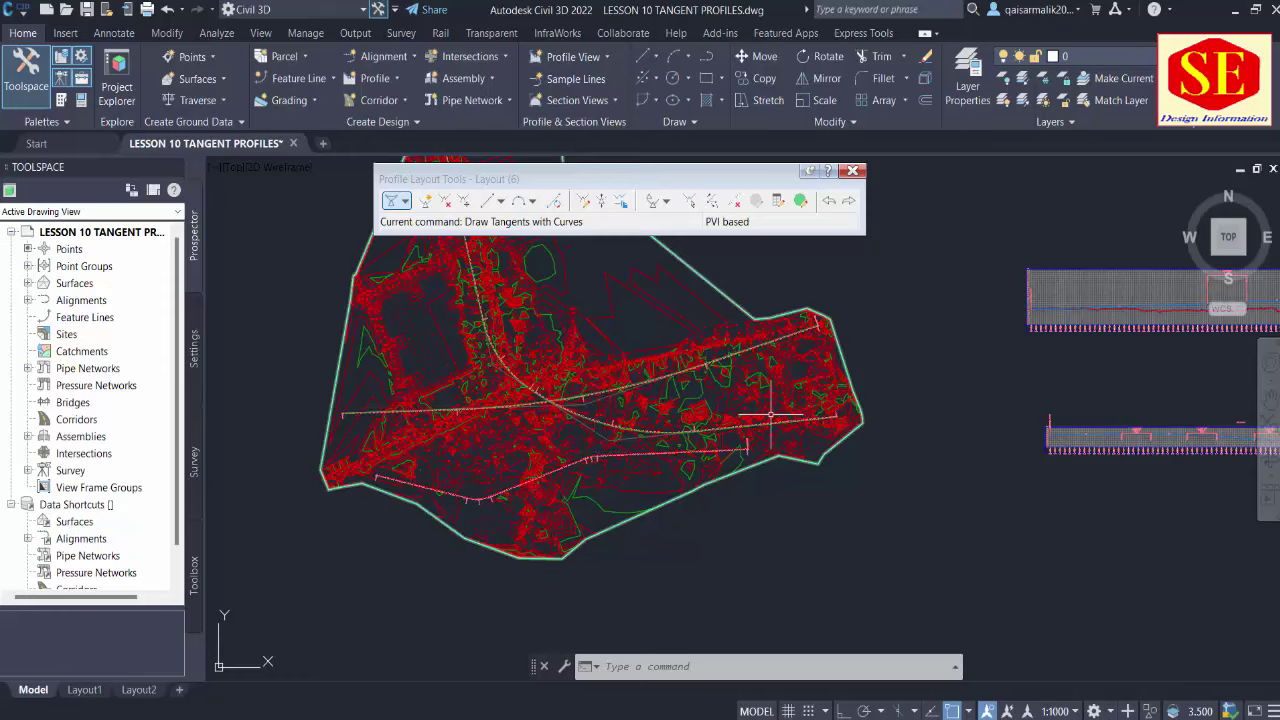
pyautogui.moveTo(867, 436); pyautogui.dragTo(473, 469, button='middle')
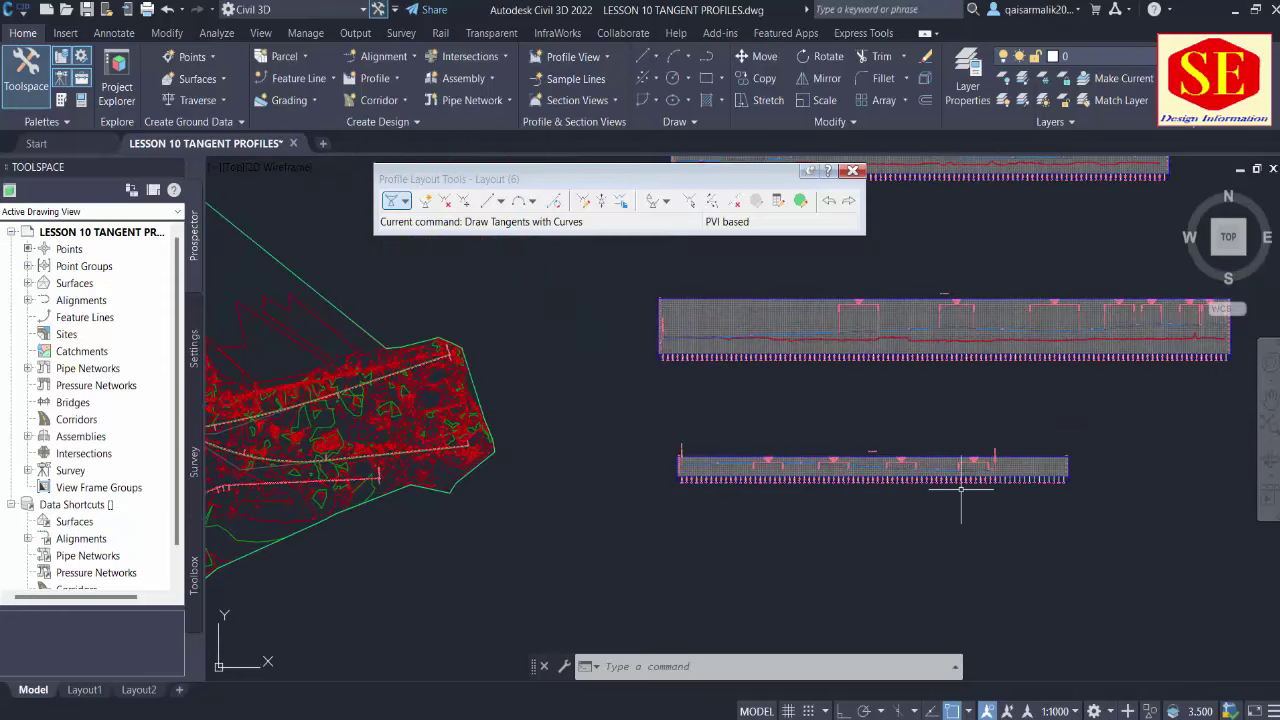
pyautogui.click(852, 170)
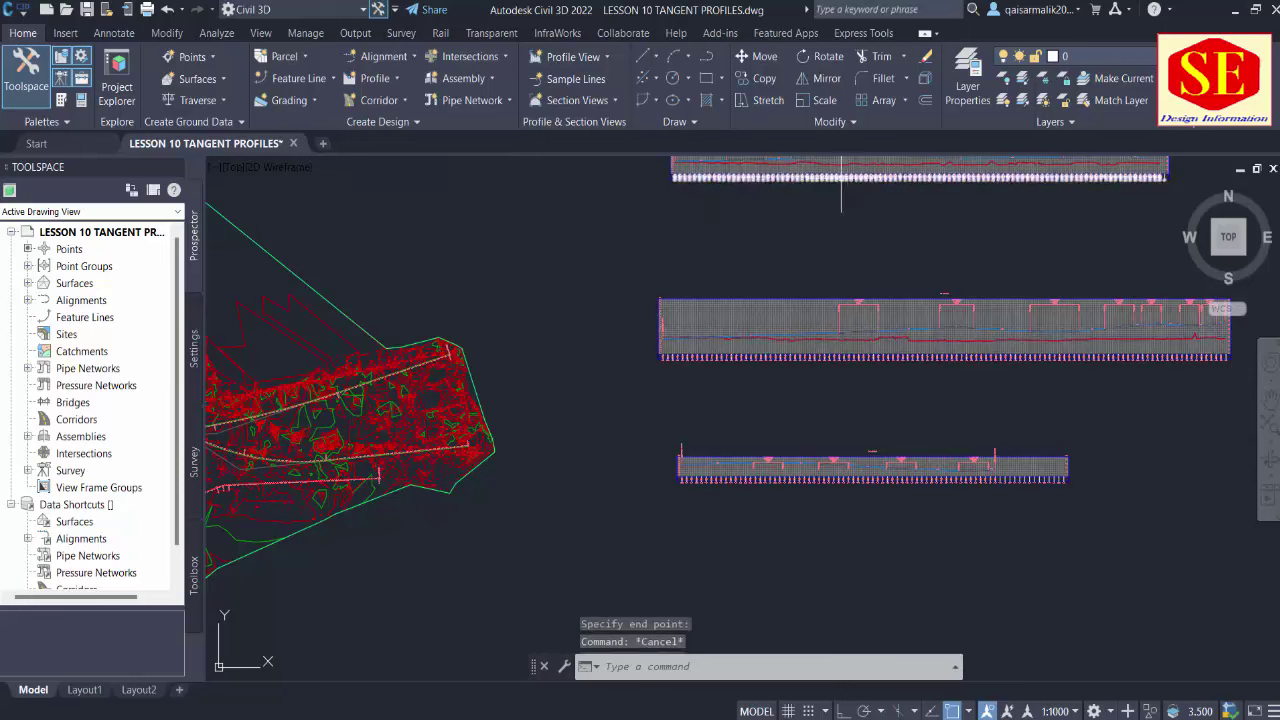
pyautogui.click(375, 78)
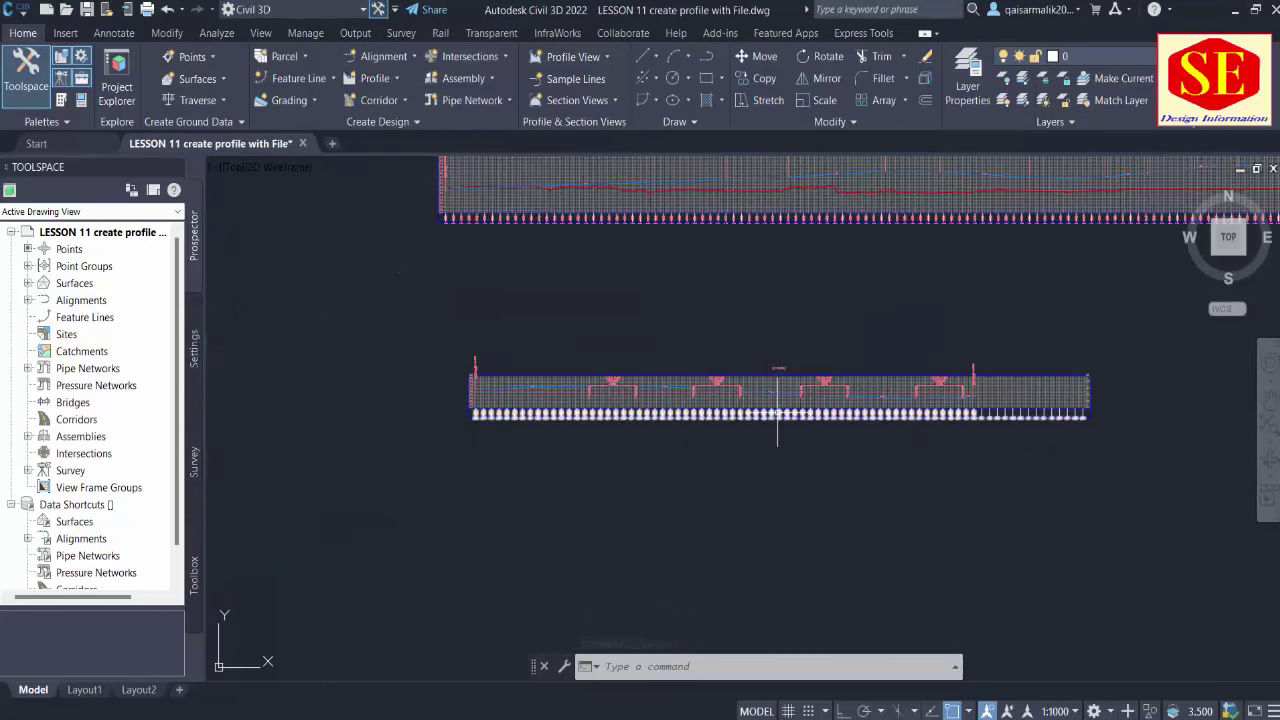
pyautogui.scroll(-5, 700, 410)
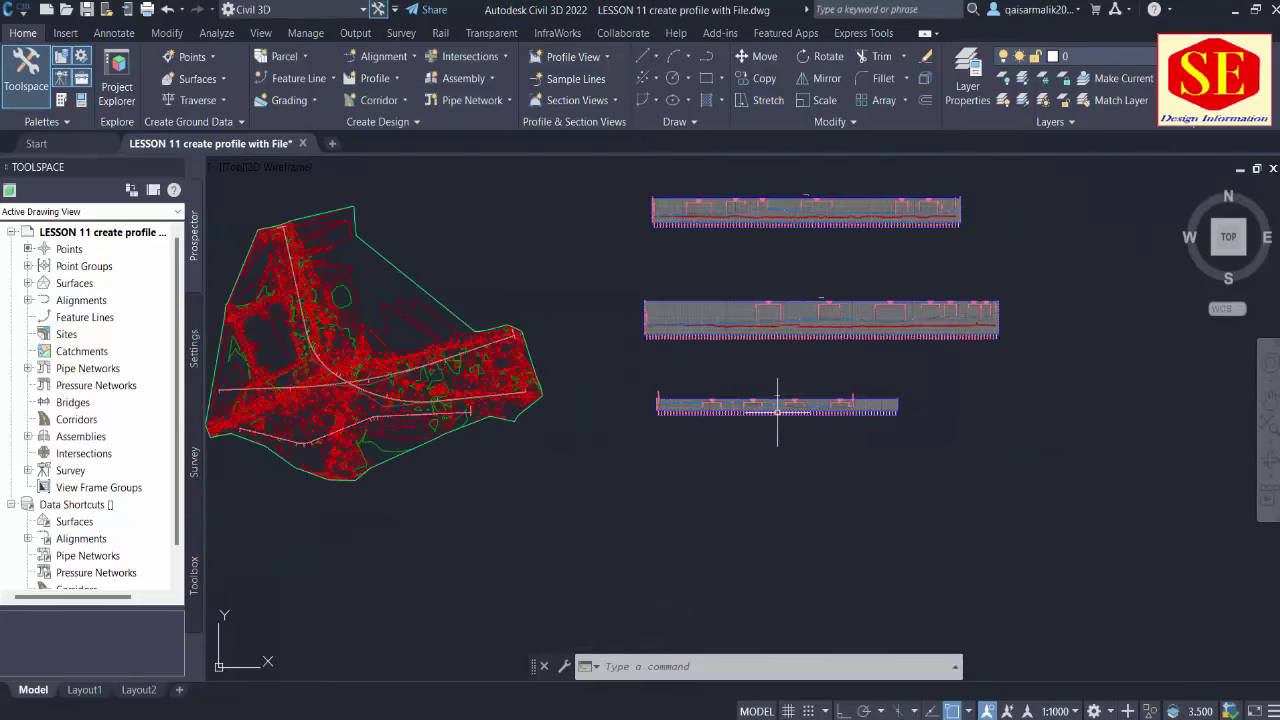
pyautogui.scroll(3, 677, 429)
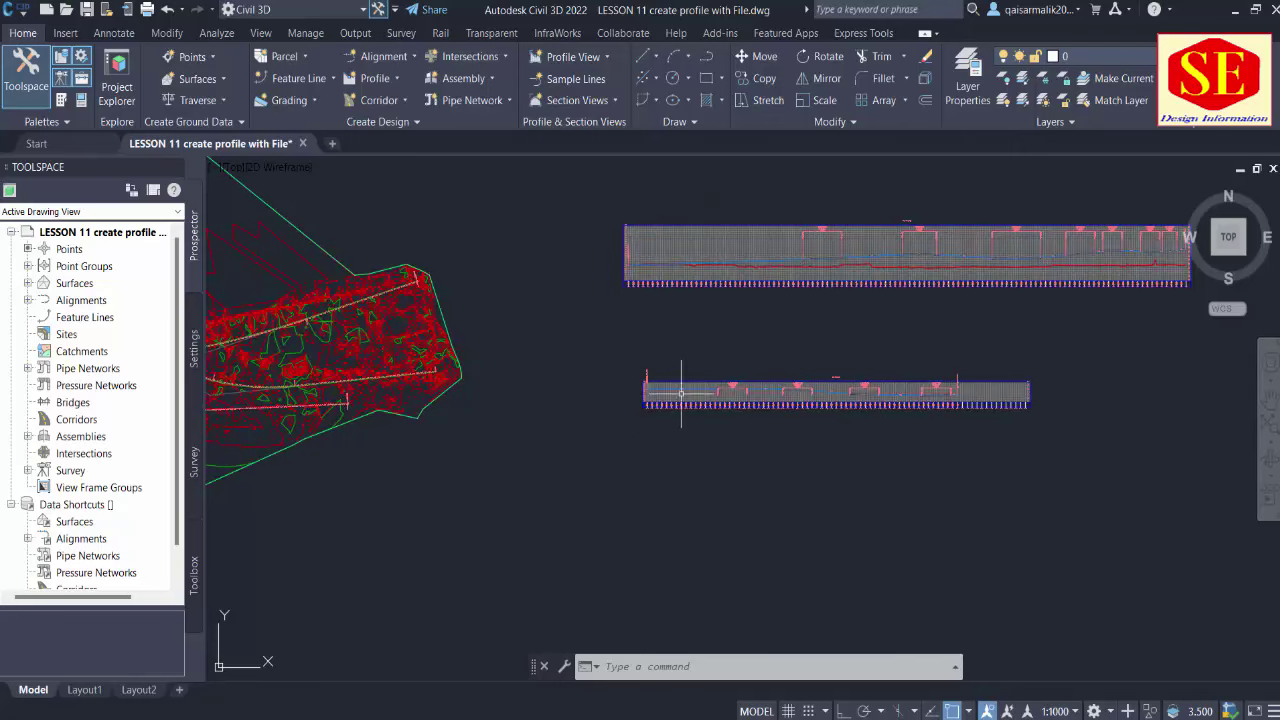
pyautogui.scroll(2, 695, 376)
pyautogui.moveTo(558, 390); pyautogui.dragTo(777, 346, button='middle')
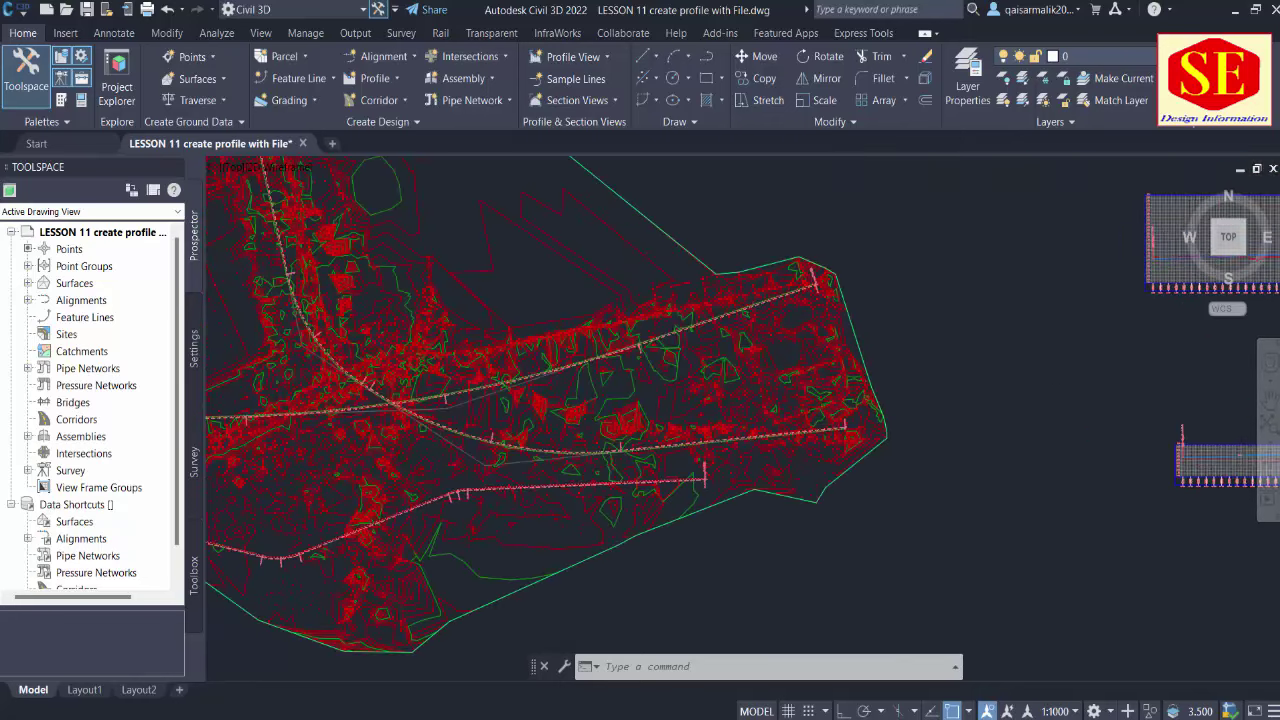
pyautogui.scroll(-2, 777, 346)
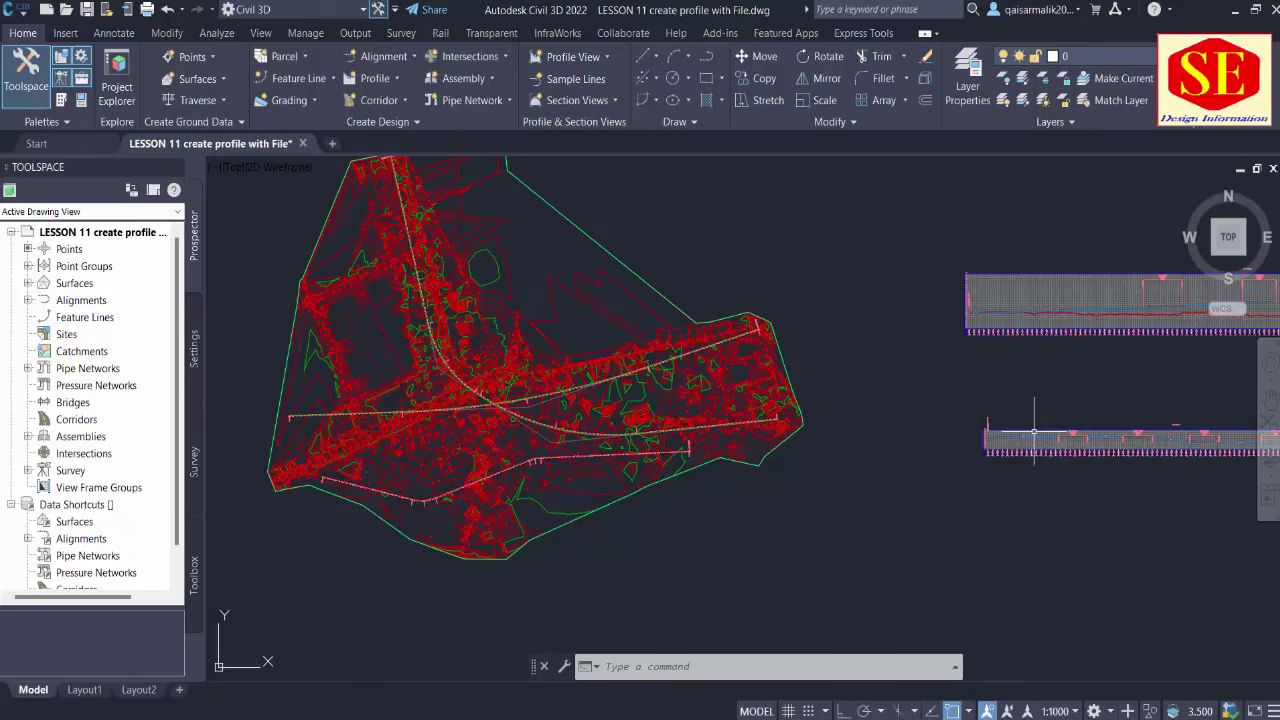
pyautogui.moveTo(624, 283); pyautogui.dragTo(709, 345, button='middle')
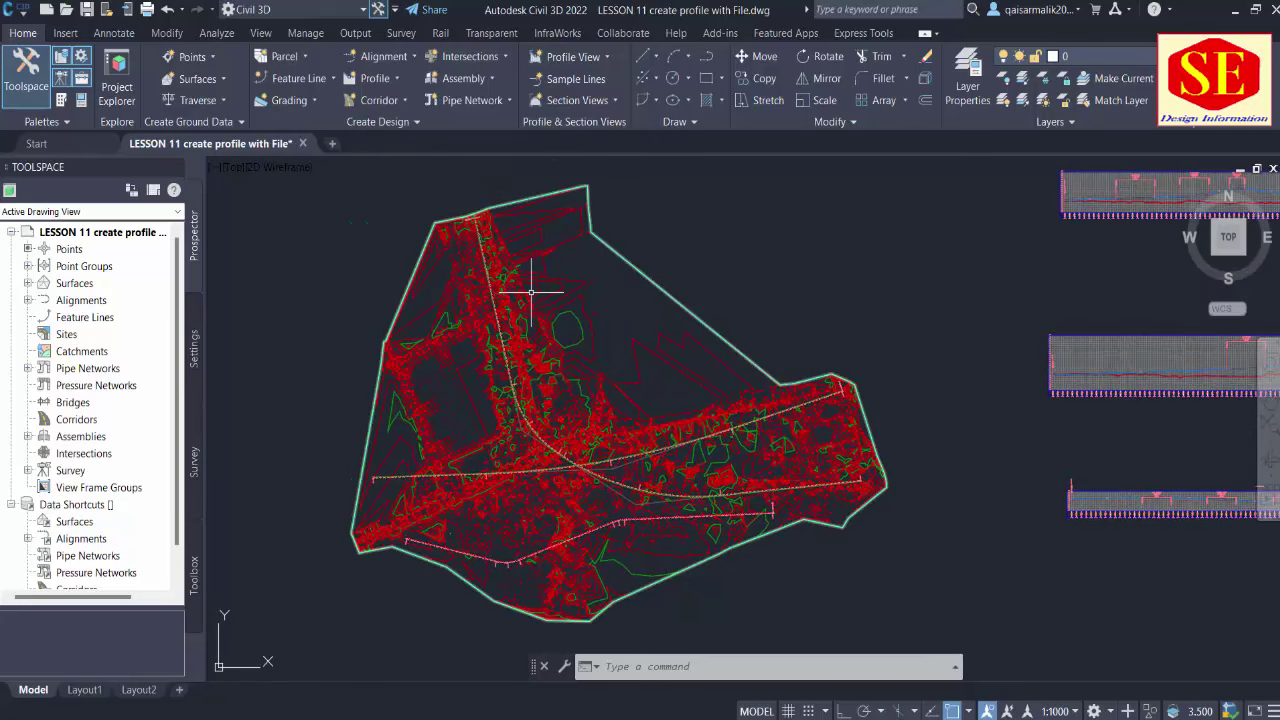
pyautogui.scroll(2, 530, 355)
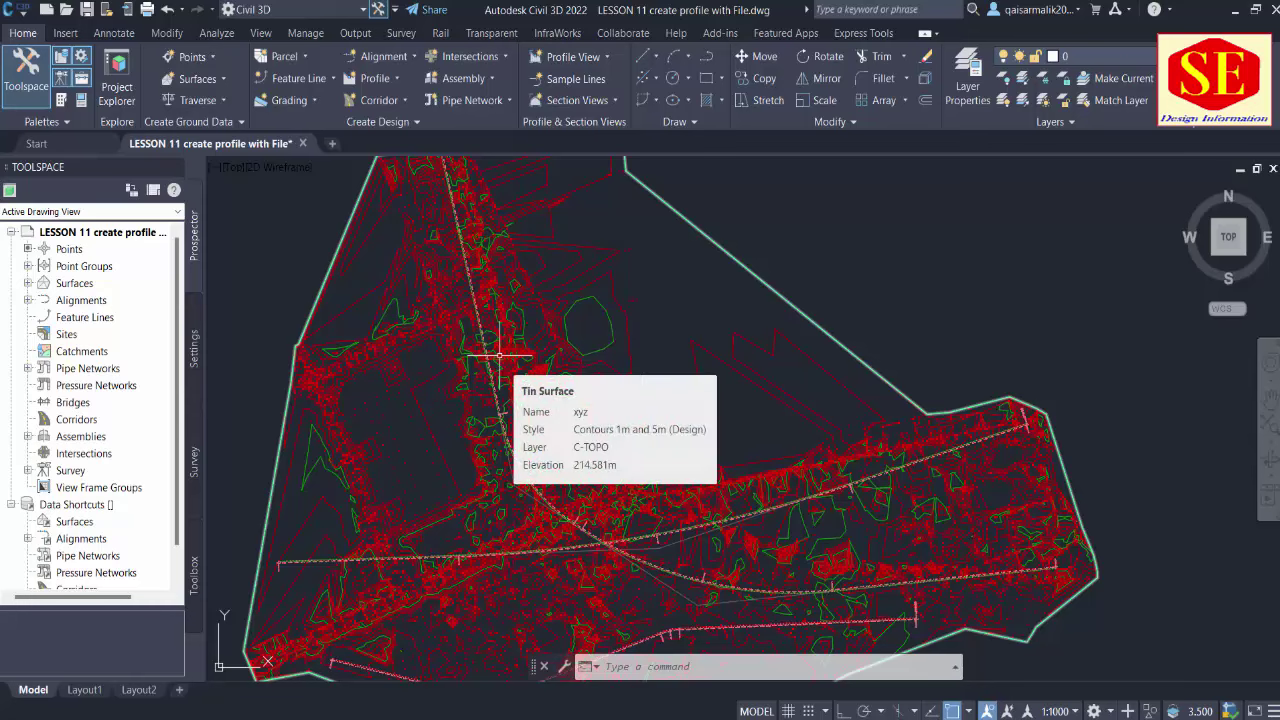
pyautogui.scroll(-3, 499, 355)
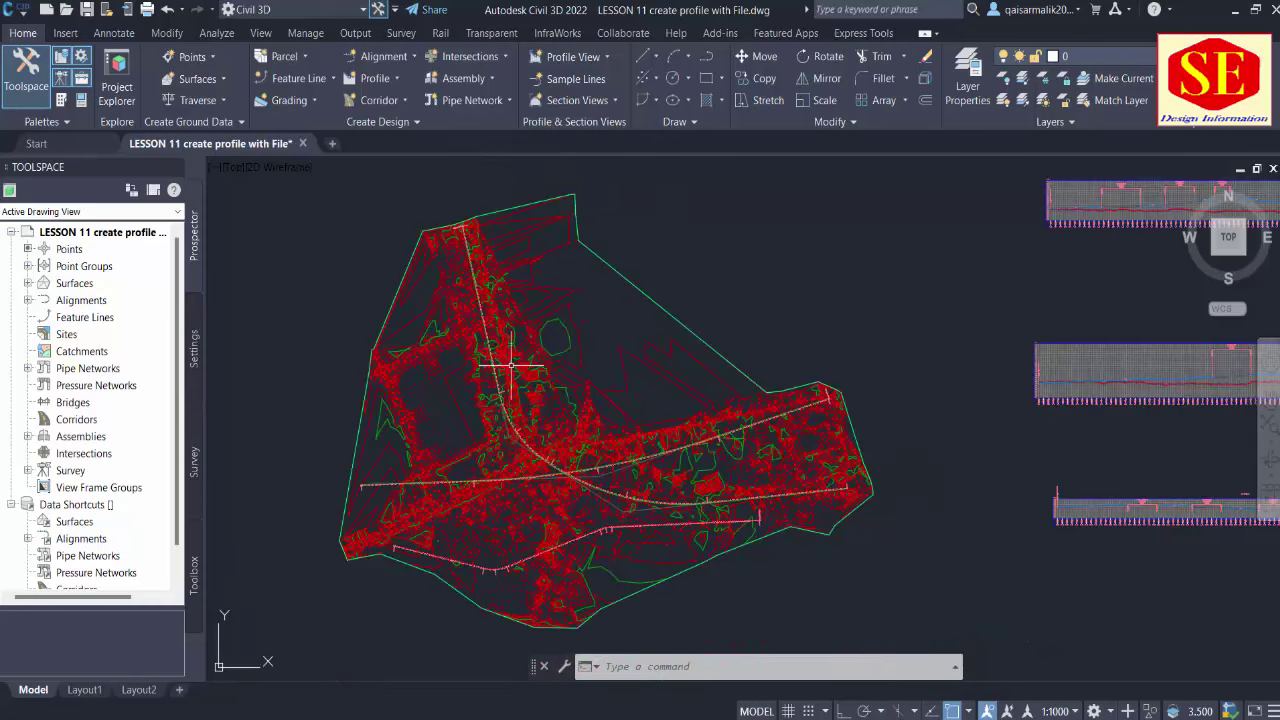
pyautogui.scroll(1, 1029, 368)
pyautogui.scroll(3, 1029, 368)
pyautogui.scroll(4, 966, 443)
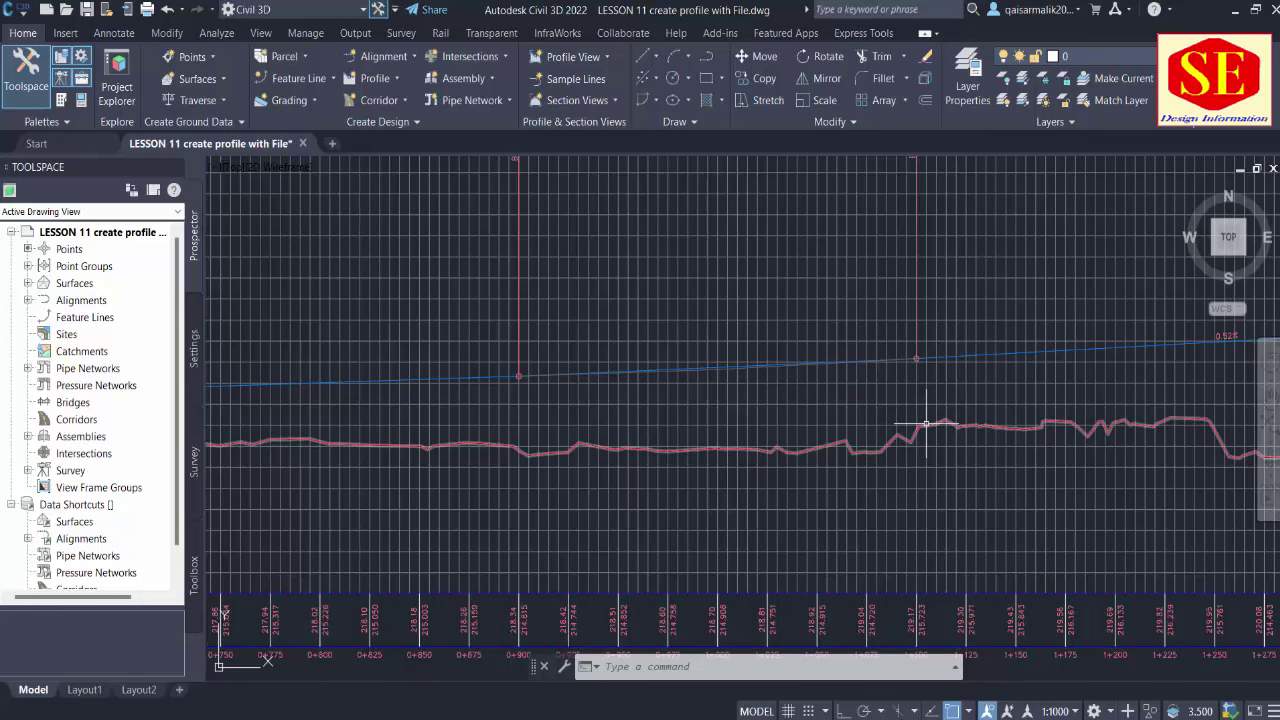
pyautogui.moveTo(926, 424)
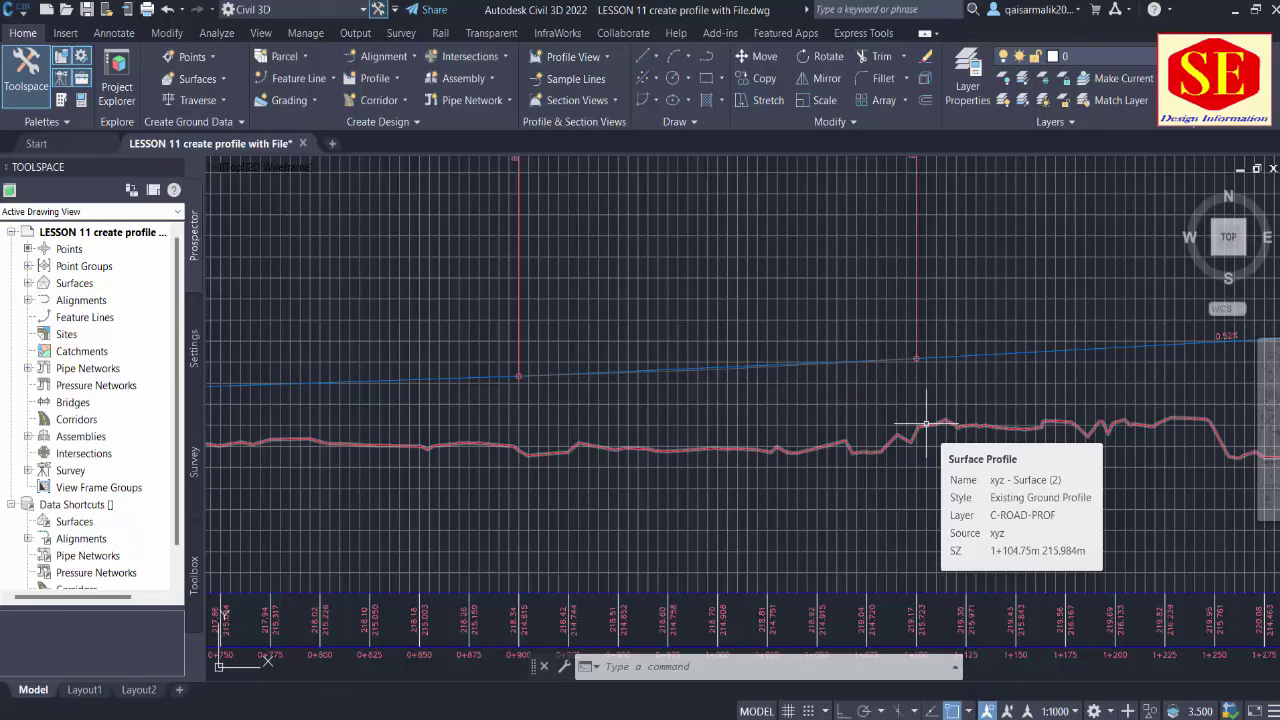
pyautogui.scroll(-2, 926, 424)
pyautogui.scroll(-3, 700, 451)
pyautogui.scroll(-2, 979, 392)
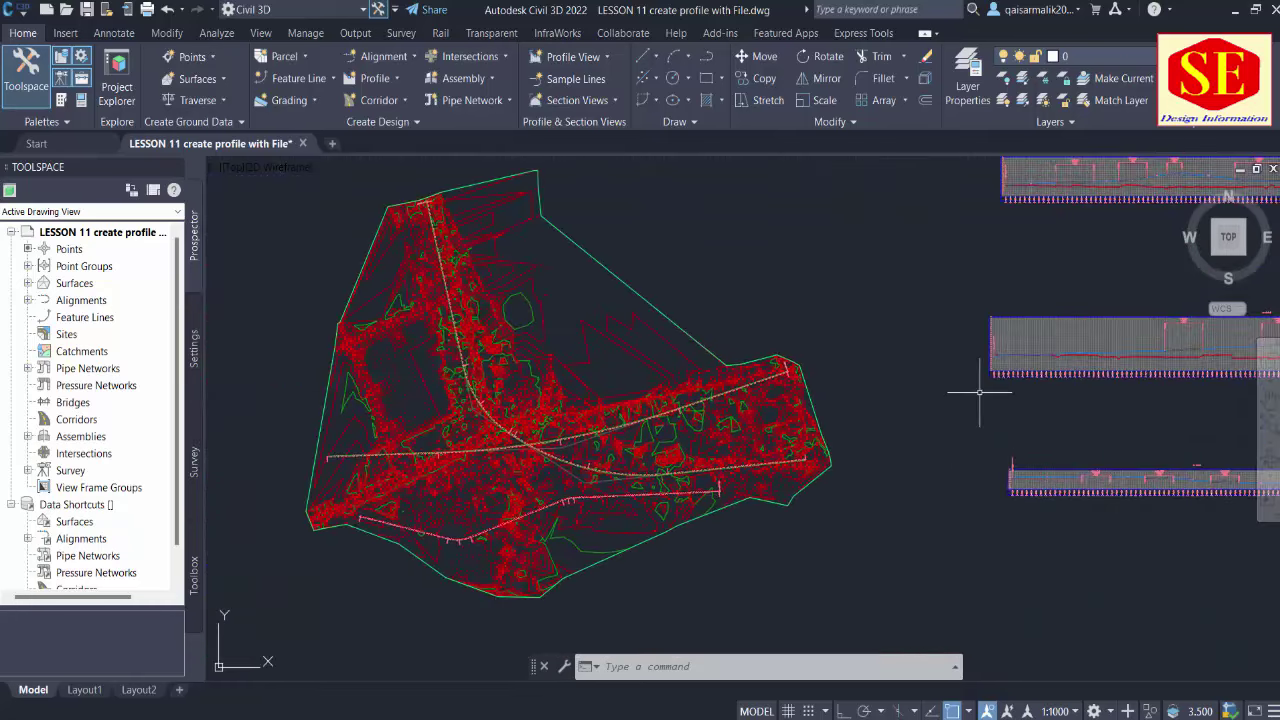
pyautogui.scroll(4, 573, 329)
pyautogui.moveTo(533, 394); pyautogui.dragTo(522, 328, button='middle')
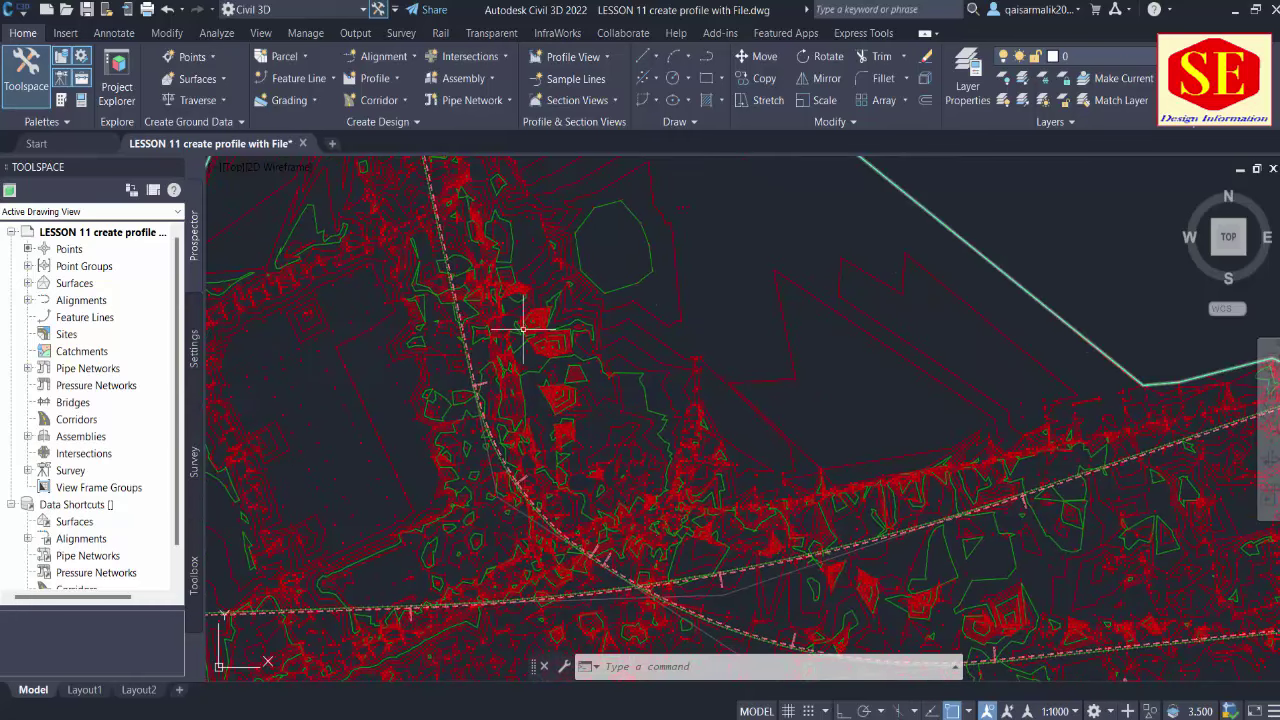
pyautogui.scroll(-2, 603, 528)
pyautogui.scroll(-2, 909, 477)
pyautogui.scroll(-1, 860, 465)
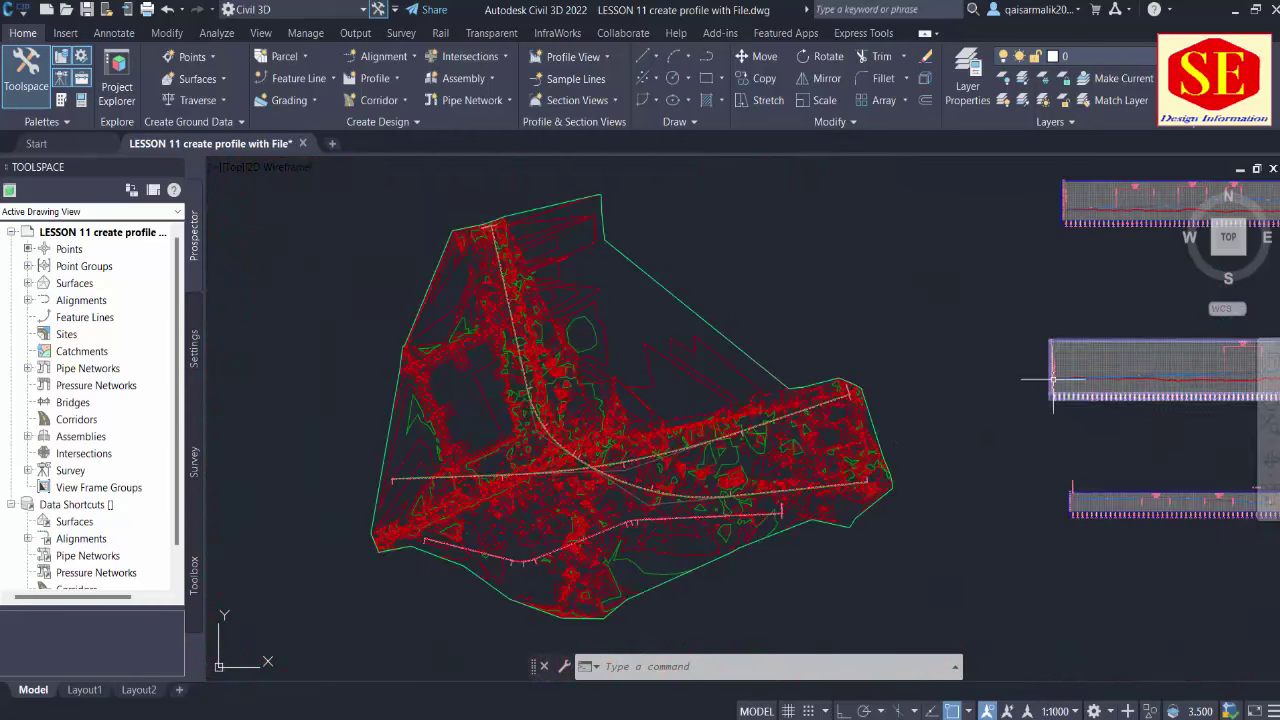
pyautogui.scroll(2, 1052, 379)
pyautogui.scroll(2, 1029, 414)
pyautogui.scroll(-3, 929, 394)
pyautogui.moveTo(929, 394); pyautogui.dragTo(892, 475, button='middle')
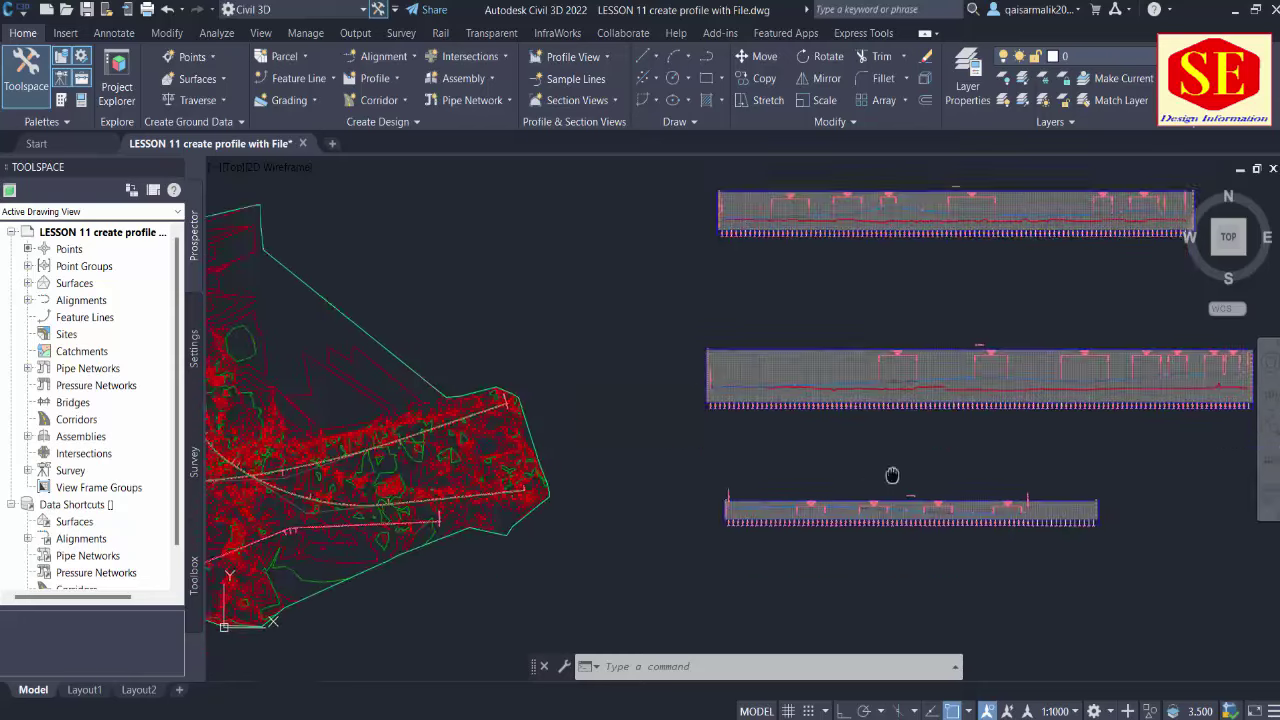
pyautogui.scroll(3, 892, 475)
pyautogui.scroll(2, 608, 428)
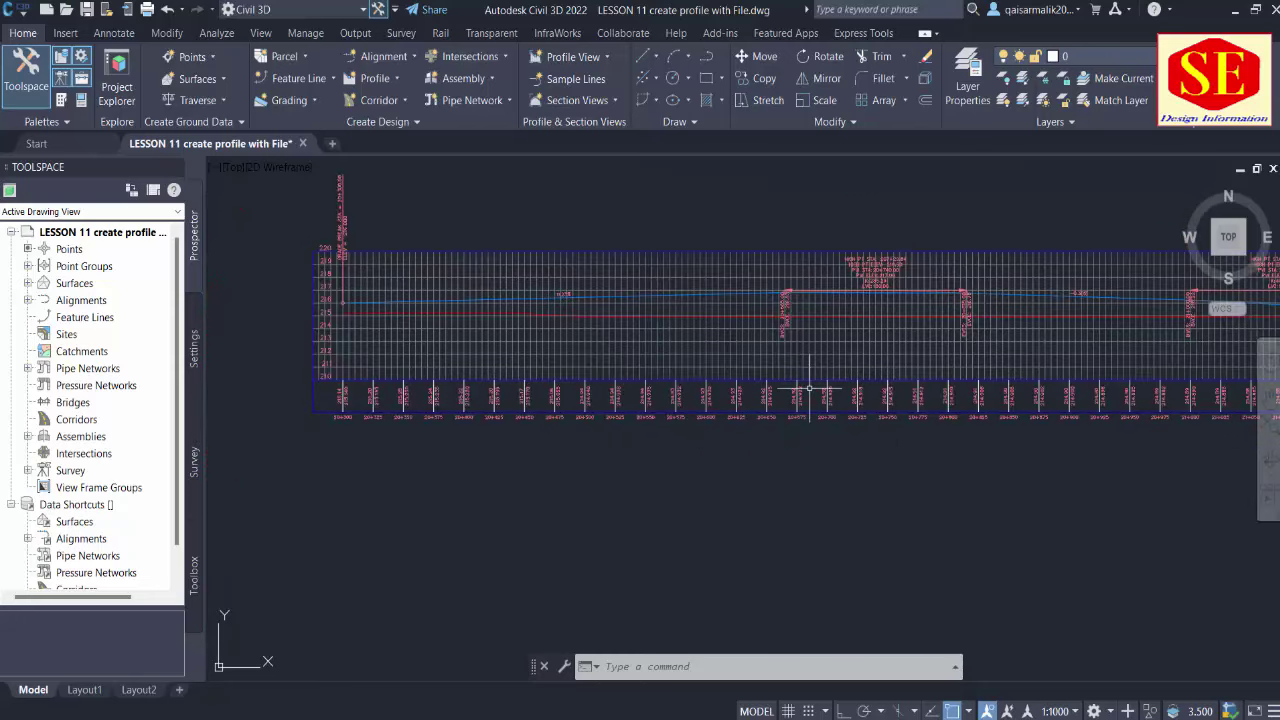
# Review the DATA PI VPI stations and elevations in B22, B24 and C26, then minimize Excel
pyautogui.hotkey('alt', 'Tab')
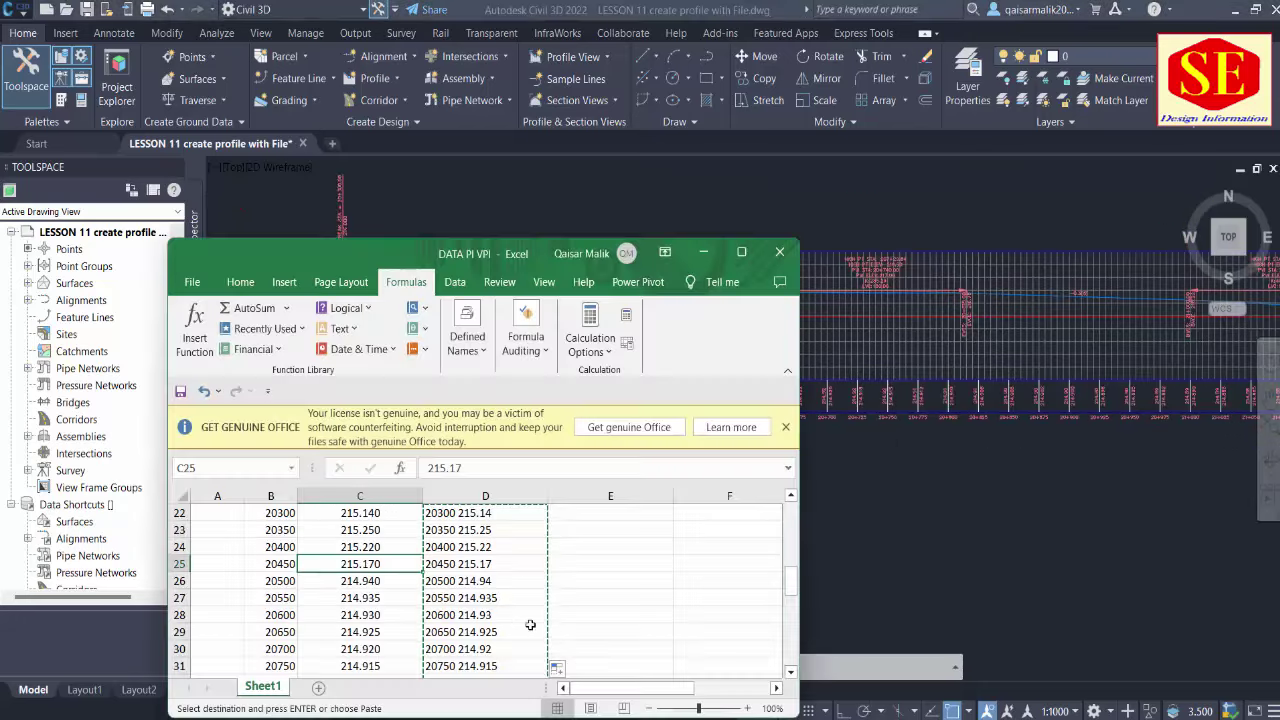
pyautogui.click(741, 251)
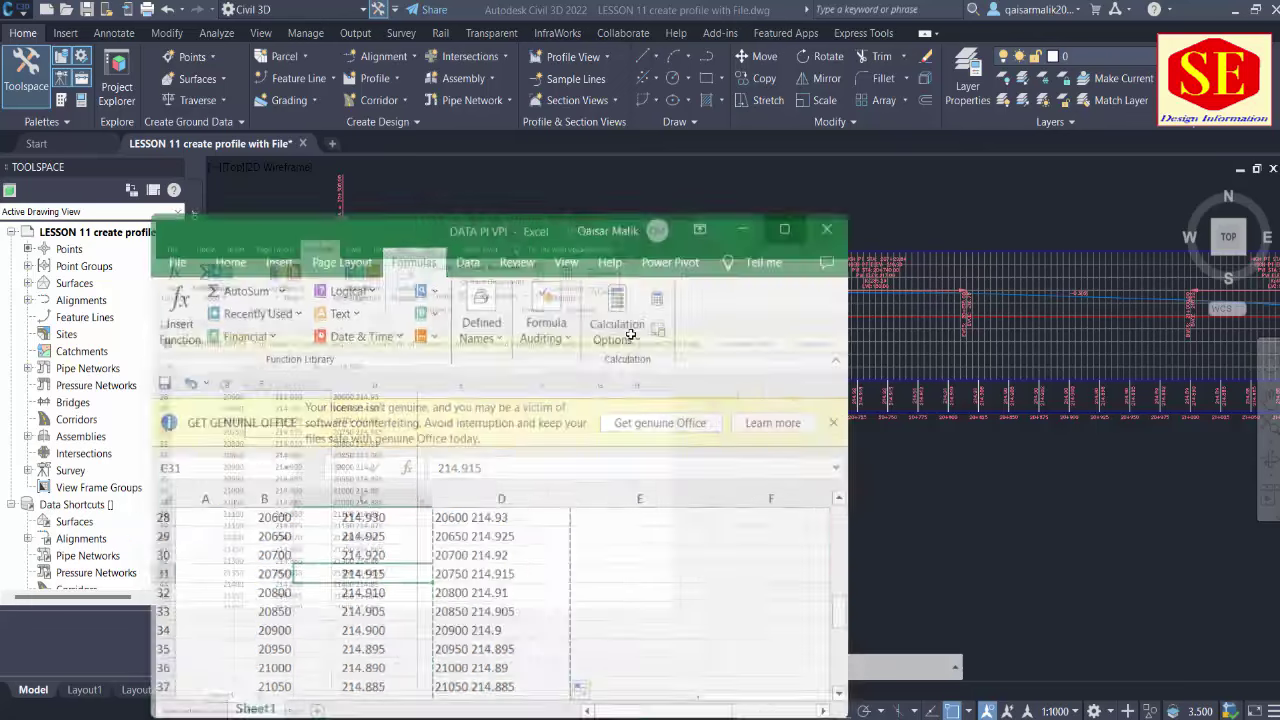
pyautogui.scroll(3, 340, 380)
pyautogui.scroll(2, 177, 400)
pyautogui.click(113, 457)
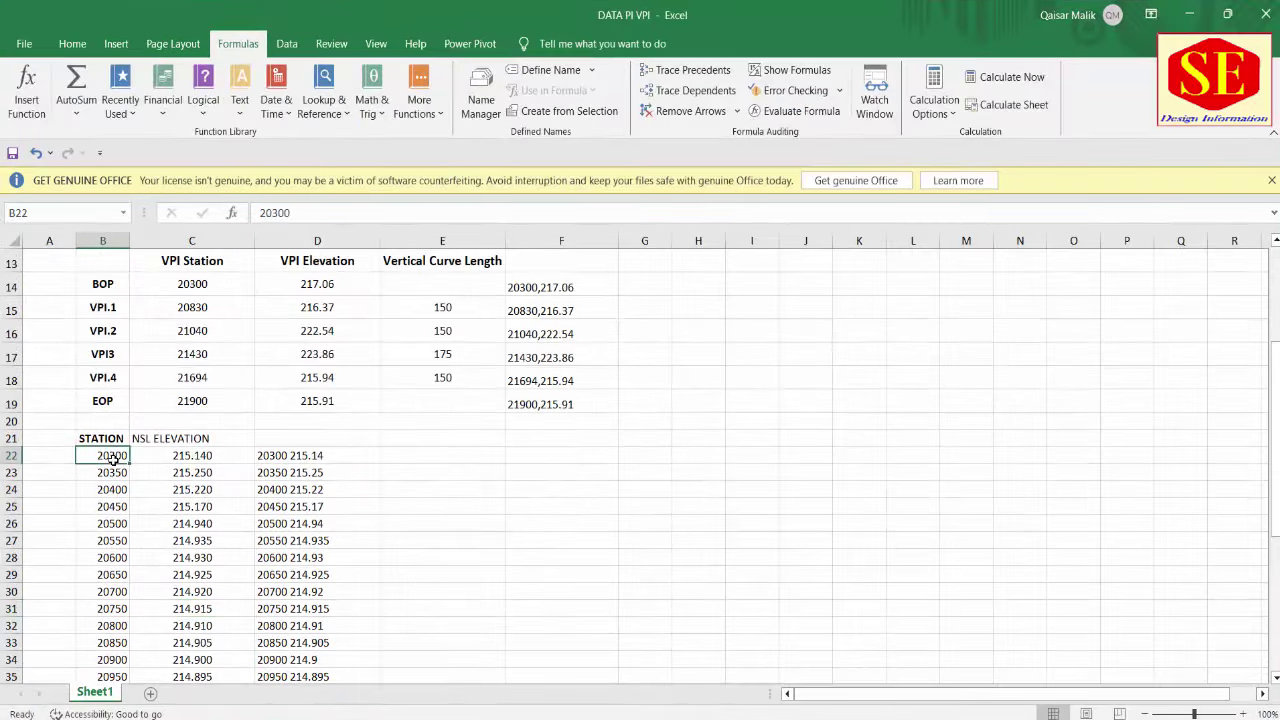
pyautogui.click(112, 489)
pyautogui.click(192, 523)
pyautogui.scroll(-5, 190, 520)
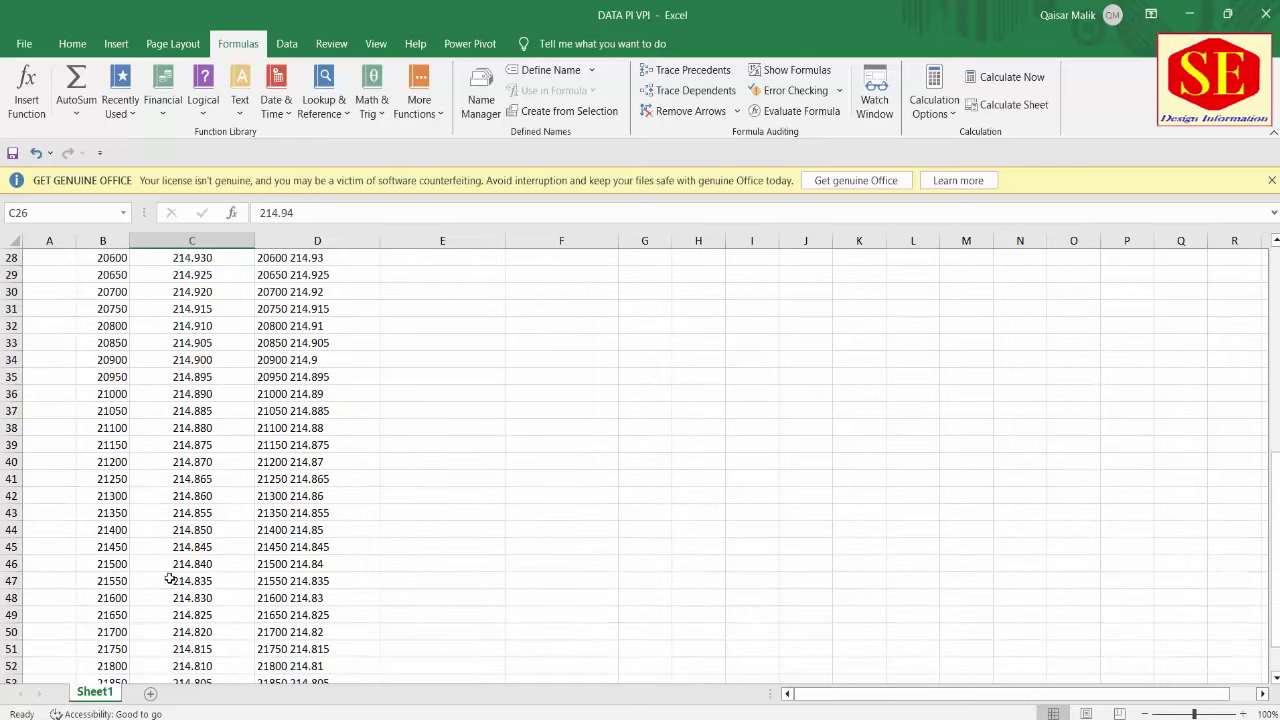
pyautogui.scroll(-3, 190, 490)
pyautogui.scroll(-1, 250, 490)
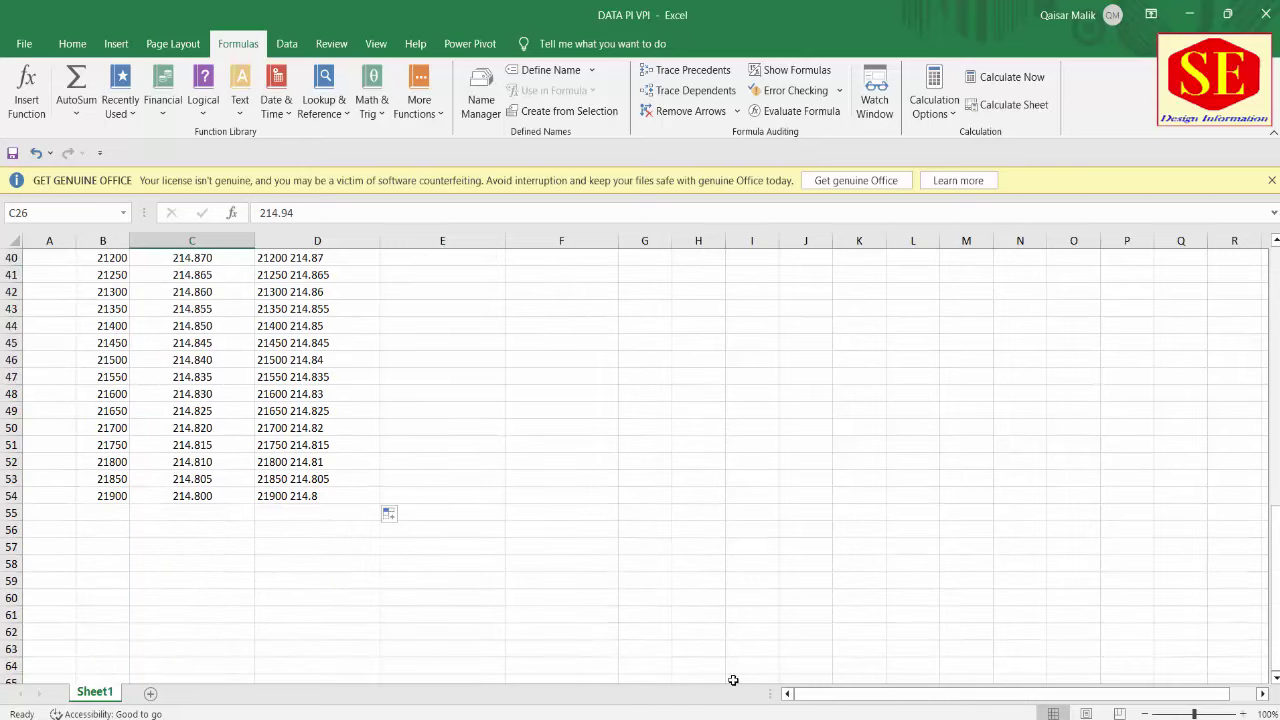
pyautogui.click(1189, 14)
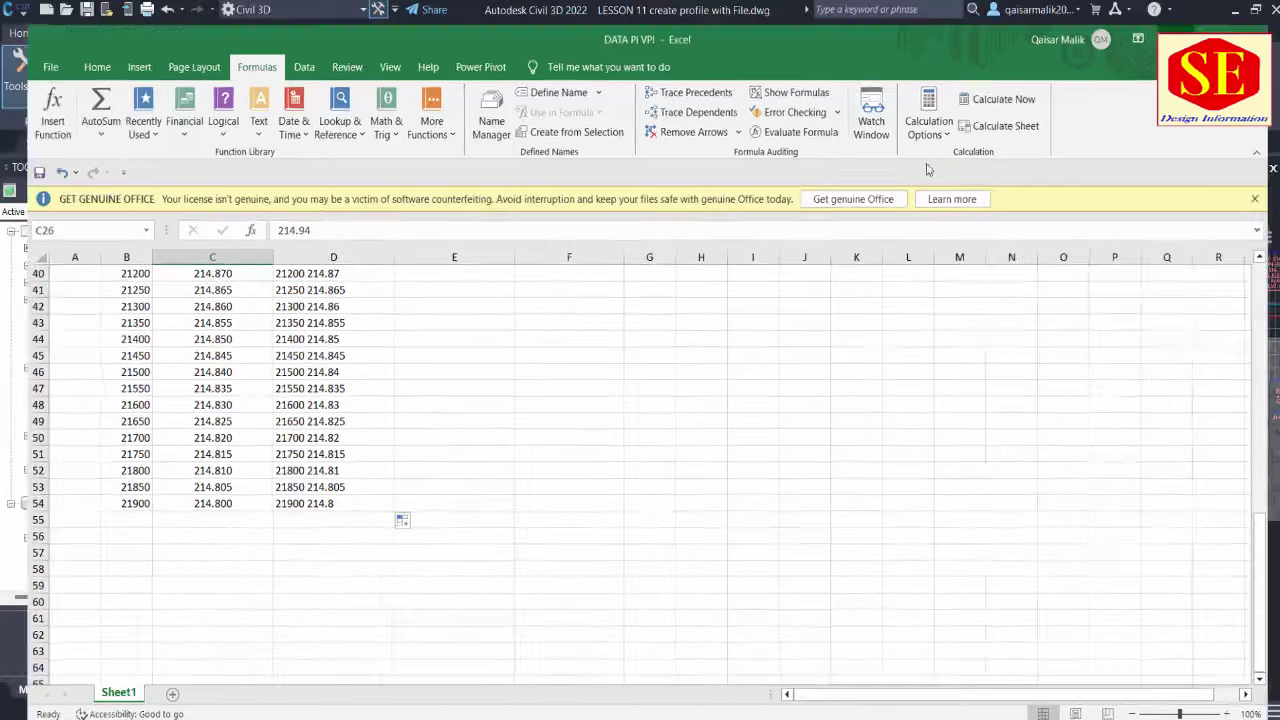
pyautogui.scroll(3, 591, 503)
pyautogui.scroll(3, 585, 505)
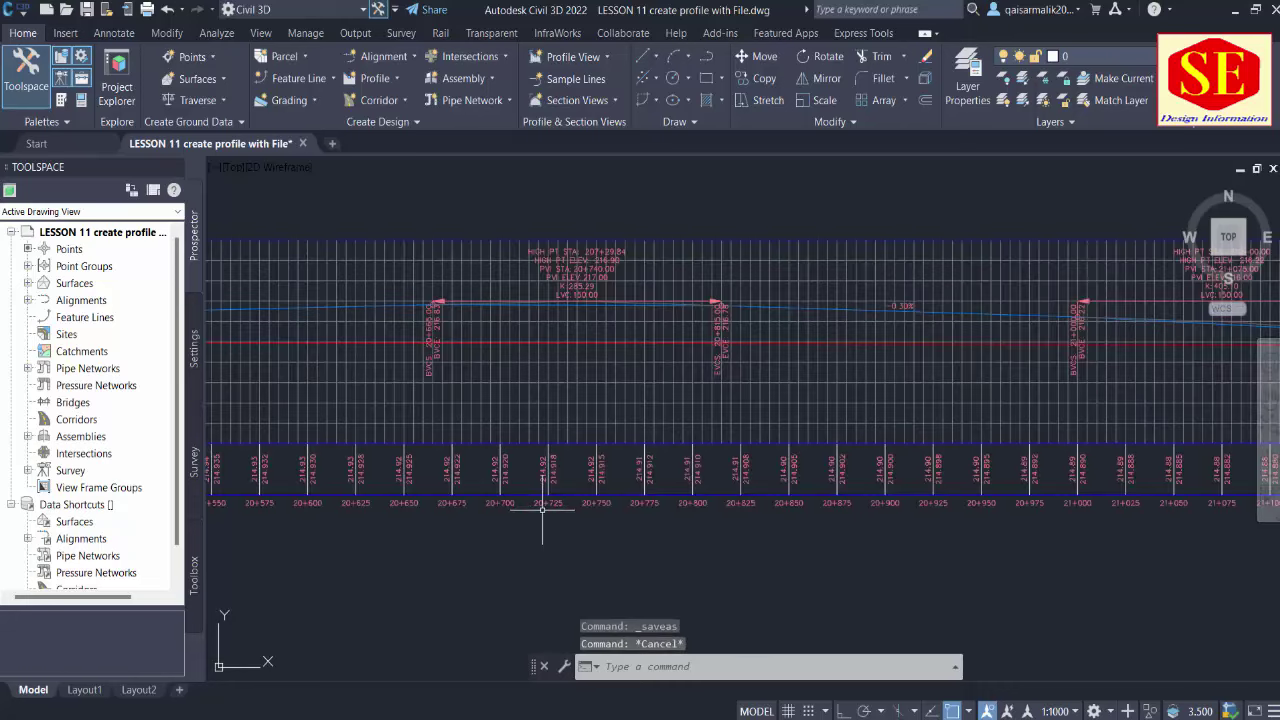
pyautogui.scroll(4, 510, 510)
pyautogui.moveTo(500, 500)
pyautogui.mouseDown(button='middle')
pyautogui.moveTo(502, 462)
pyautogui.moveTo(853, 513)
pyautogui.mouseUp(button='middle')
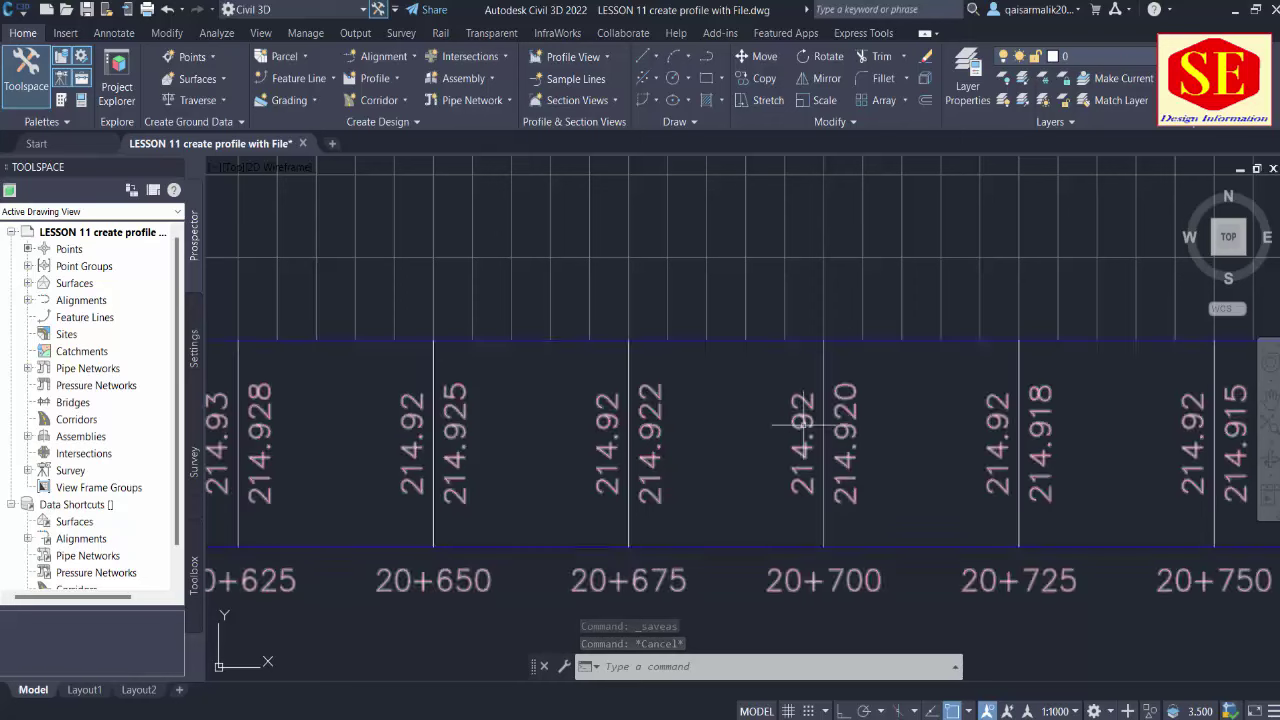
pyautogui.scroll(-8, 800, 425)
pyautogui.scroll(2, 1071, 371)
pyautogui.scroll(2, 689, 420)
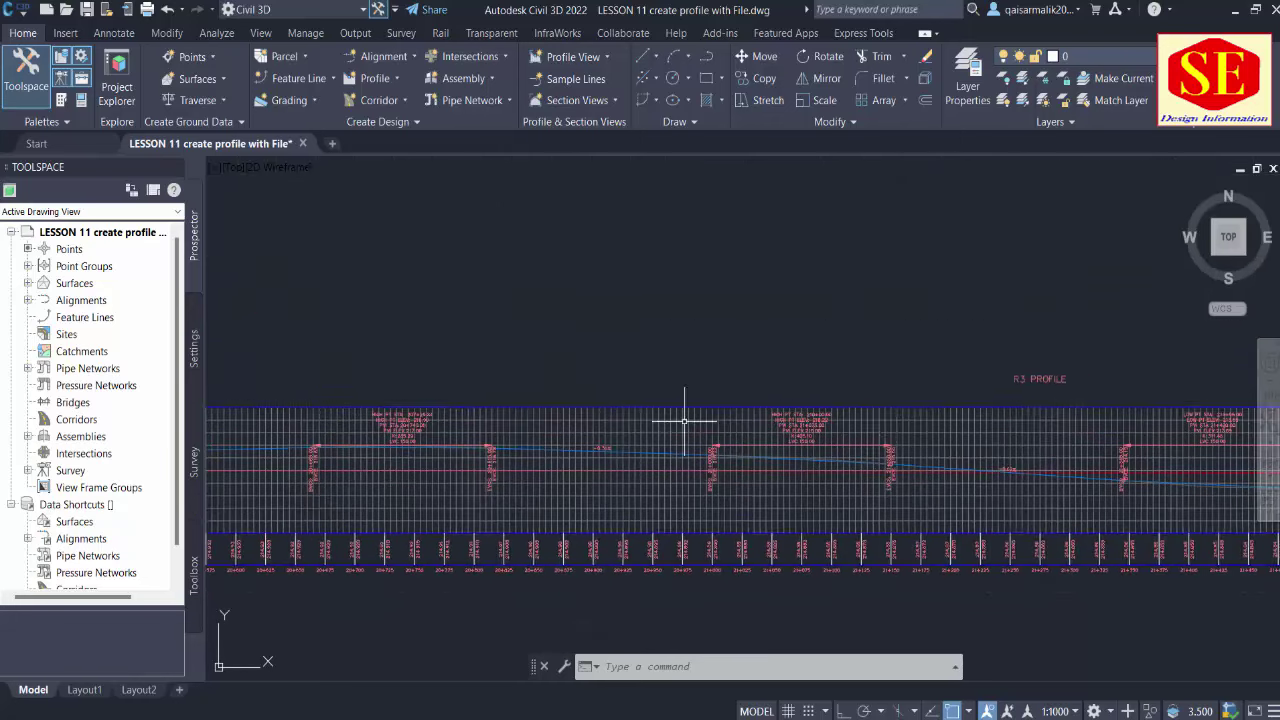
pyautogui.scroll(2, 1086, 420)
pyautogui.scroll(3, 1213, 450)
pyautogui.scroll(-2, 1213, 450)
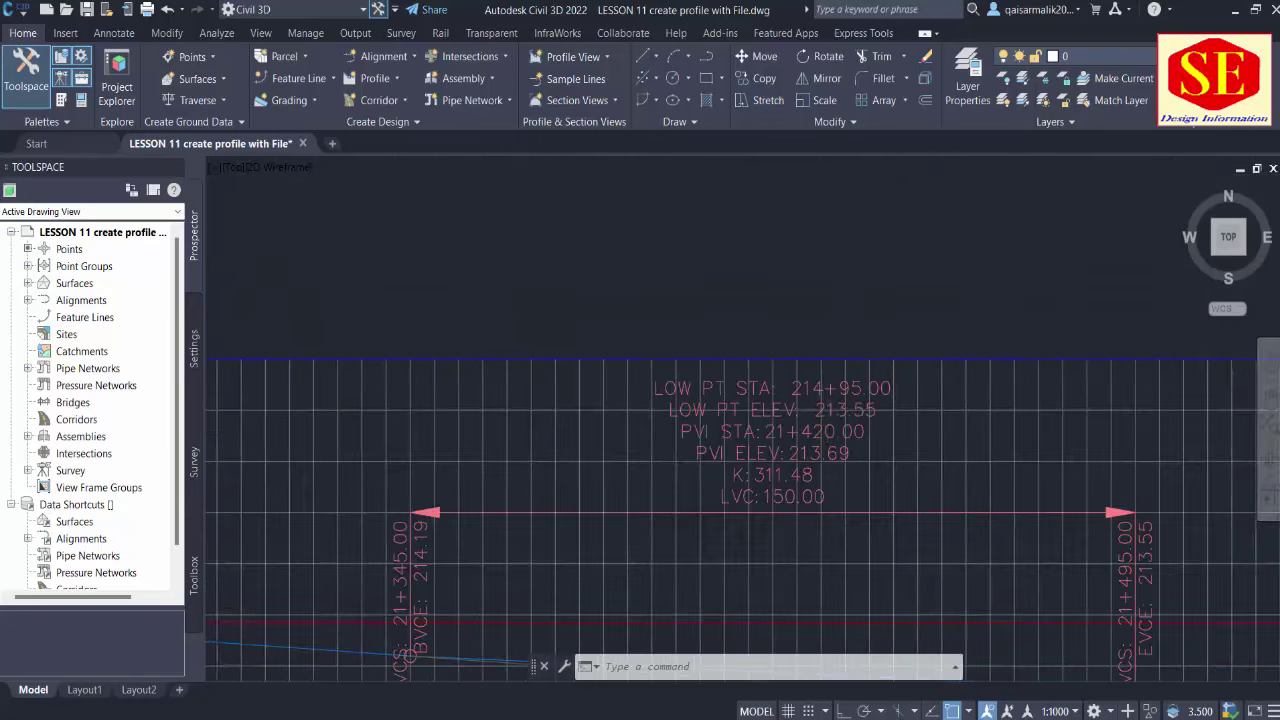
pyautogui.scroll(-2, 857, 366)
pyautogui.scroll(1, 836, 548)
pyautogui.scroll(-1, 1150, 457)
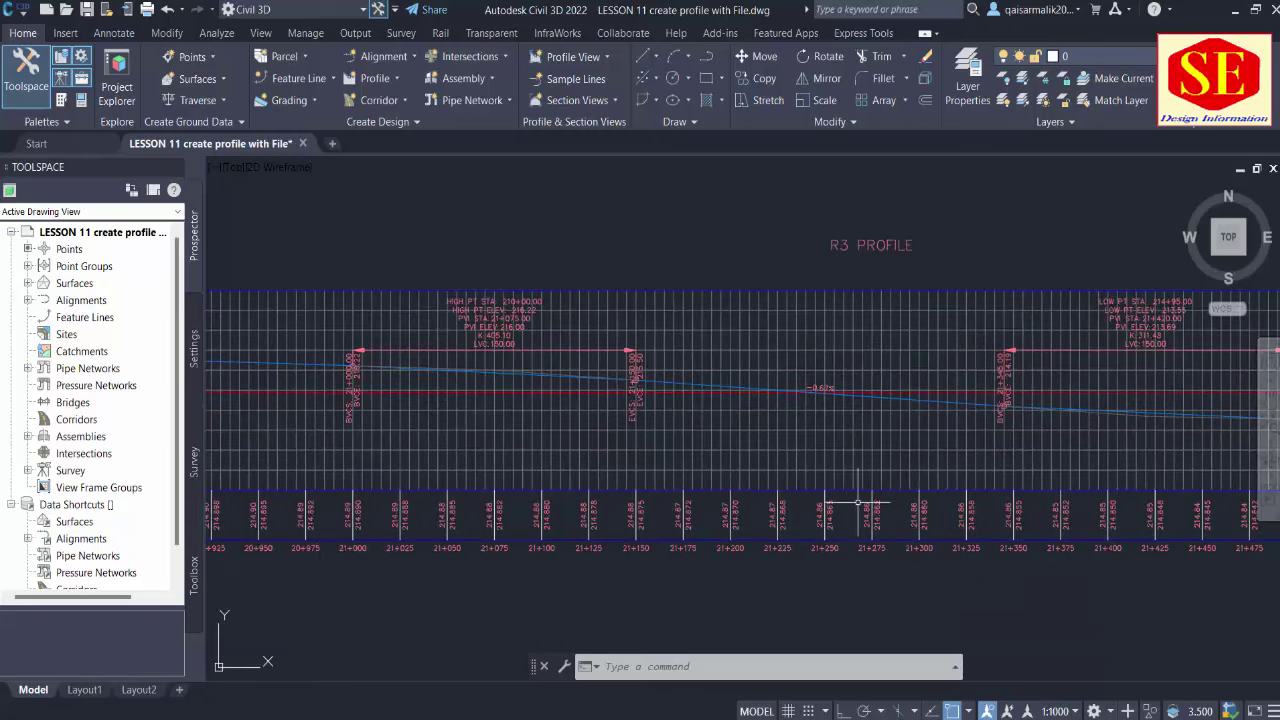
pyautogui.scroll(-2, 857, 423)
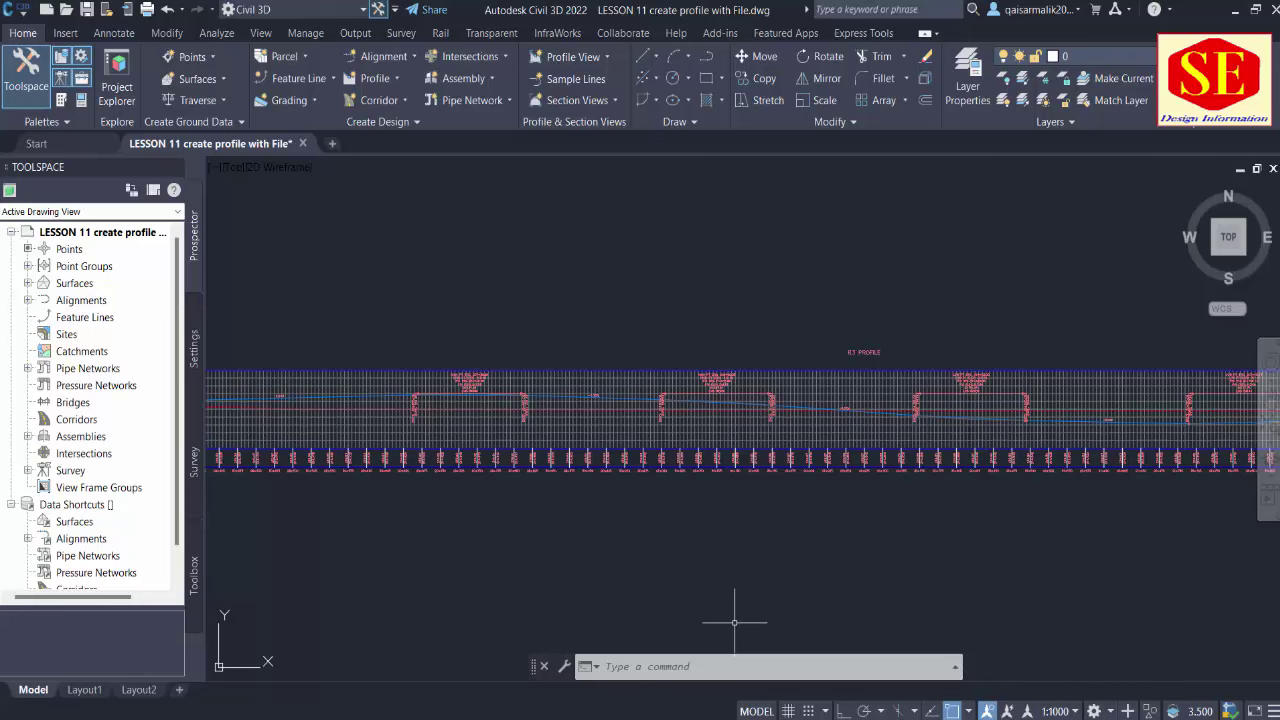
pyautogui.moveTo(880, 434); pyautogui.dragTo(933, 422, button='middle')
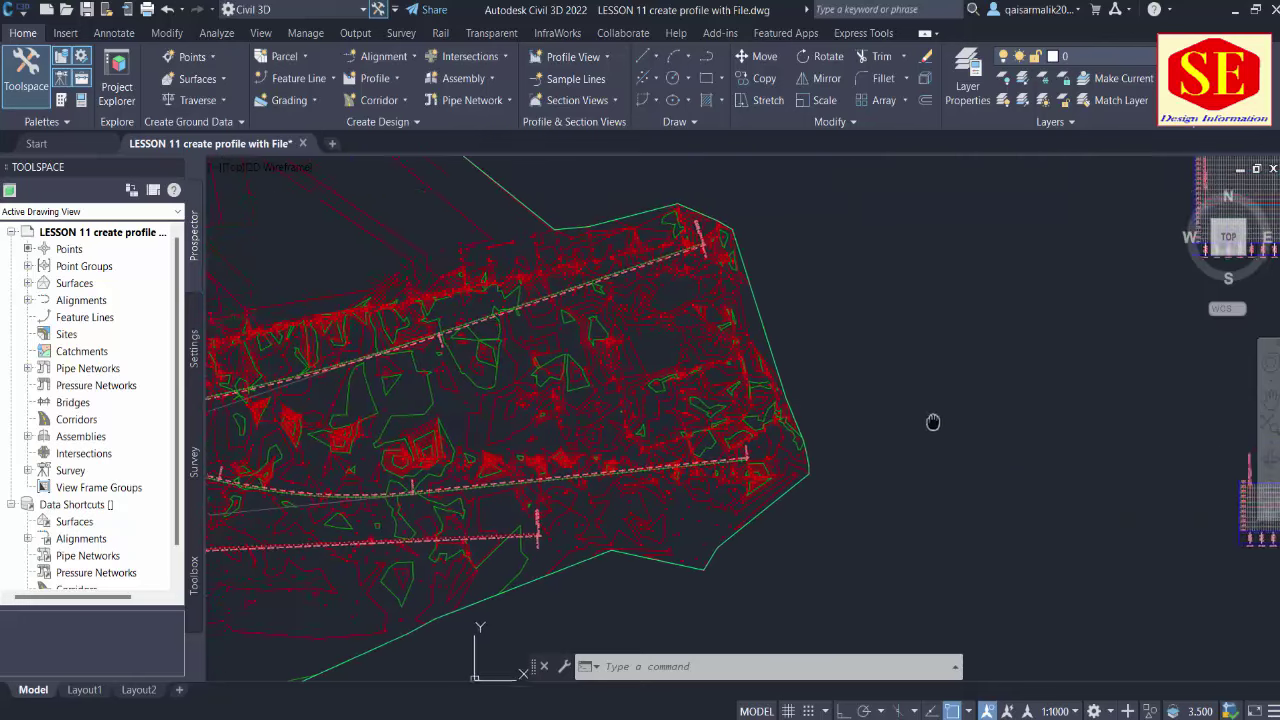
pyautogui.scroll(-3, 686, 420)
pyautogui.moveTo(840, 470); pyautogui.dragTo(700, 430, button='middle')
pyautogui.scroll(3, 839, 505)
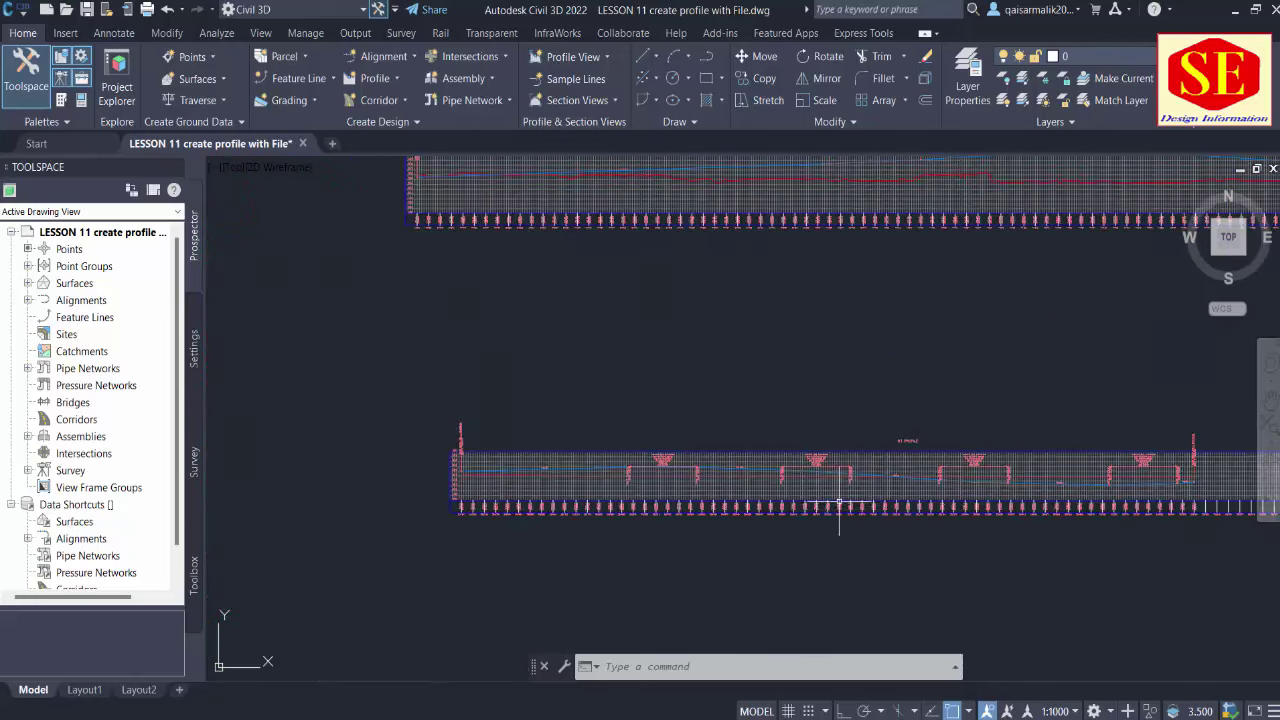